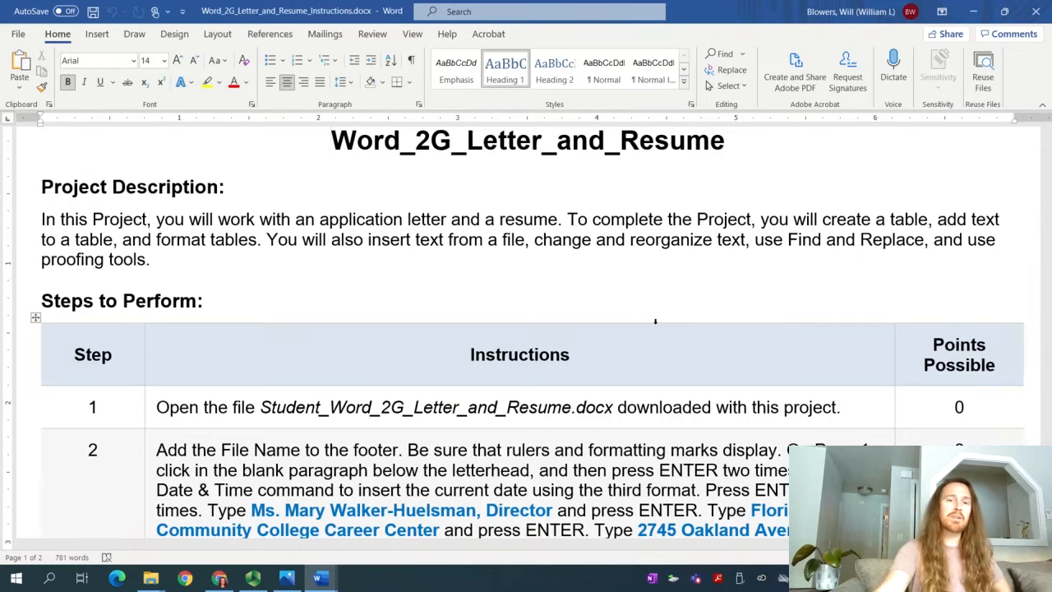
- Switch to the Student_Word_2G_Letter_and_Resume document, enable editing and dismiss the resume suggestions offer
{"action": "left_click", "coordinate": [399, 449]}
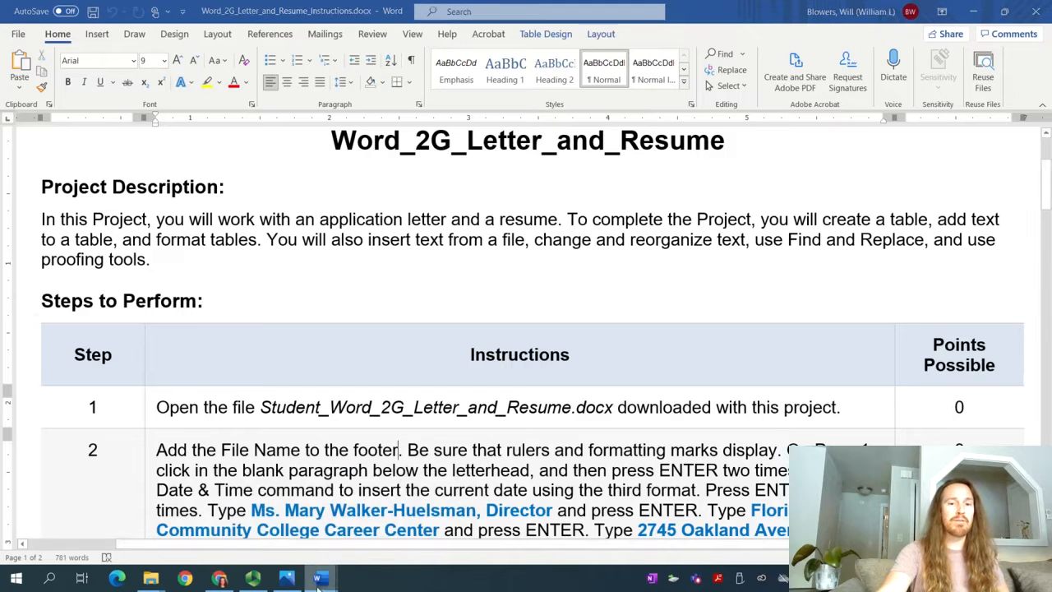
{"action": "mouse_move", "coordinate": [320, 578]}
{"action": "left_click", "coordinate": [289, 546]}
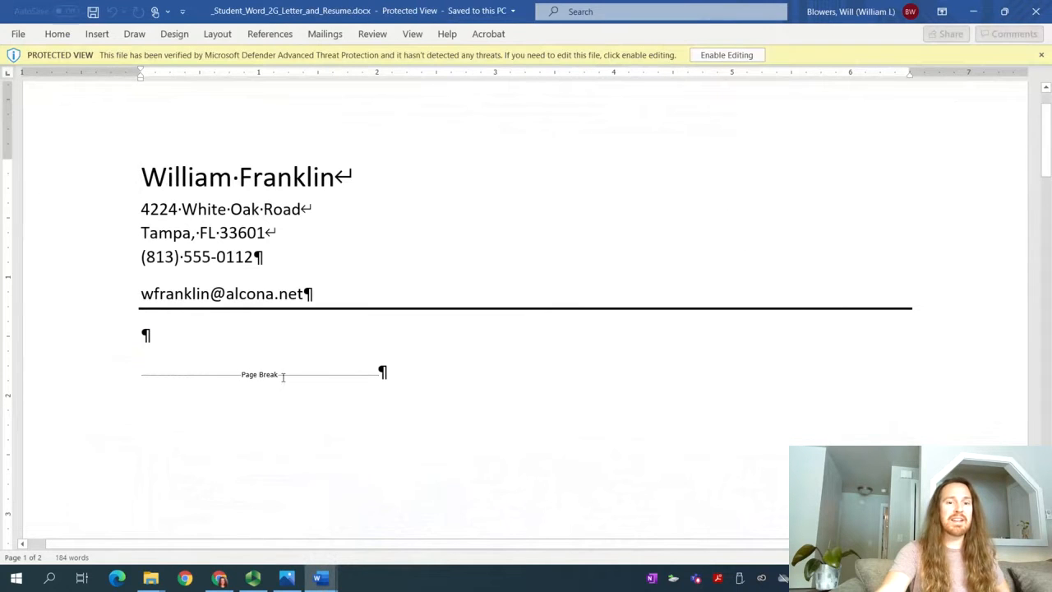
{"action": "left_click", "coordinate": [737, 56]}
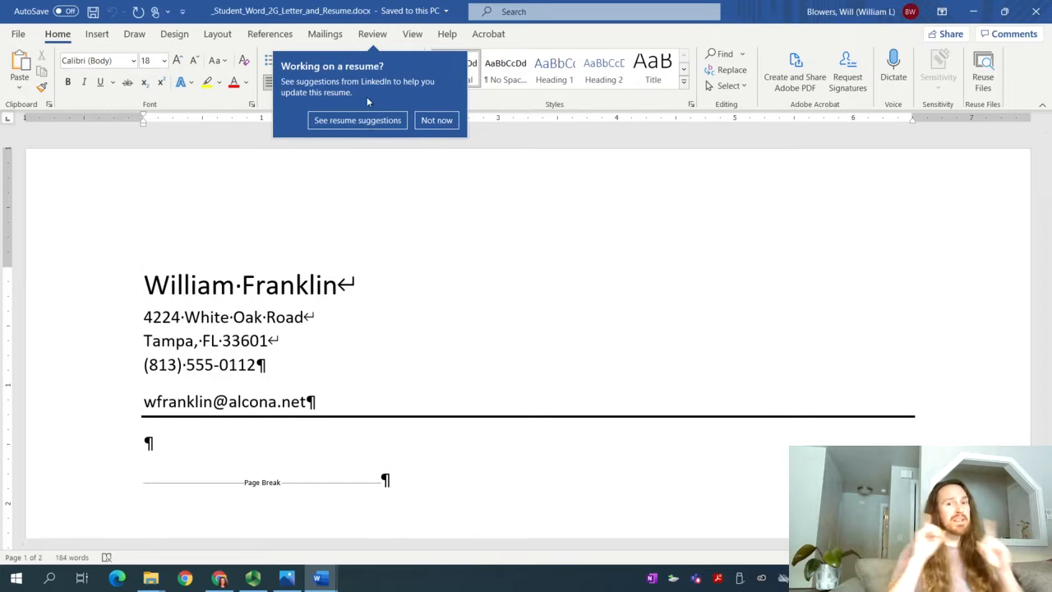
{"action": "left_click", "coordinate": [451, 125]}
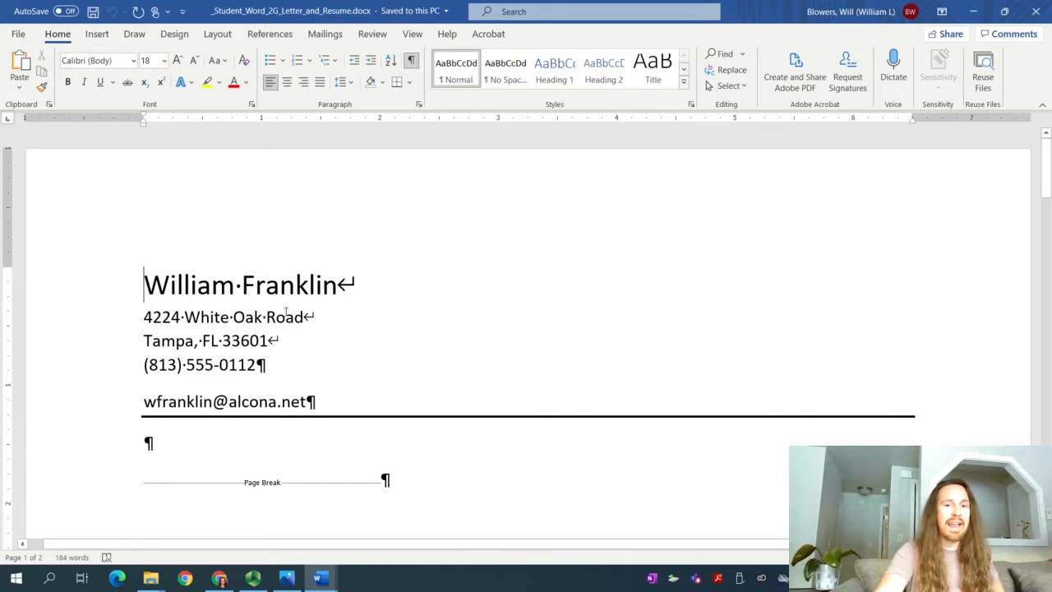
- In the instructions document, highlight the Step 1 instruction in yellow to mark it as done
{"action": "mouse_move", "coordinate": [318, 578]}
{"action": "left_click", "coordinate": [291, 548]}
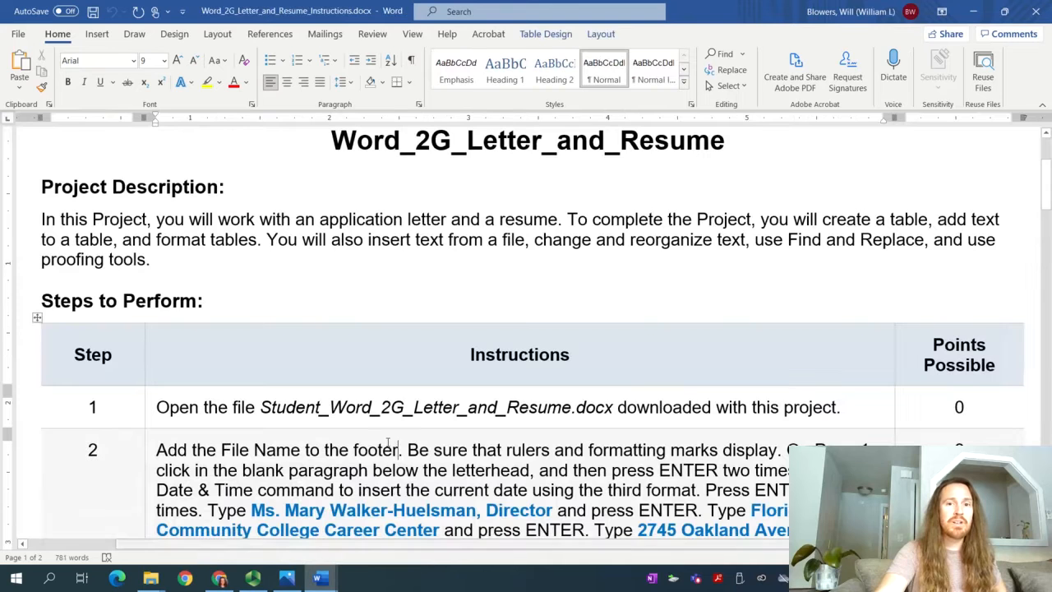
{"action": "triple_click", "coordinate": [534, 408]}
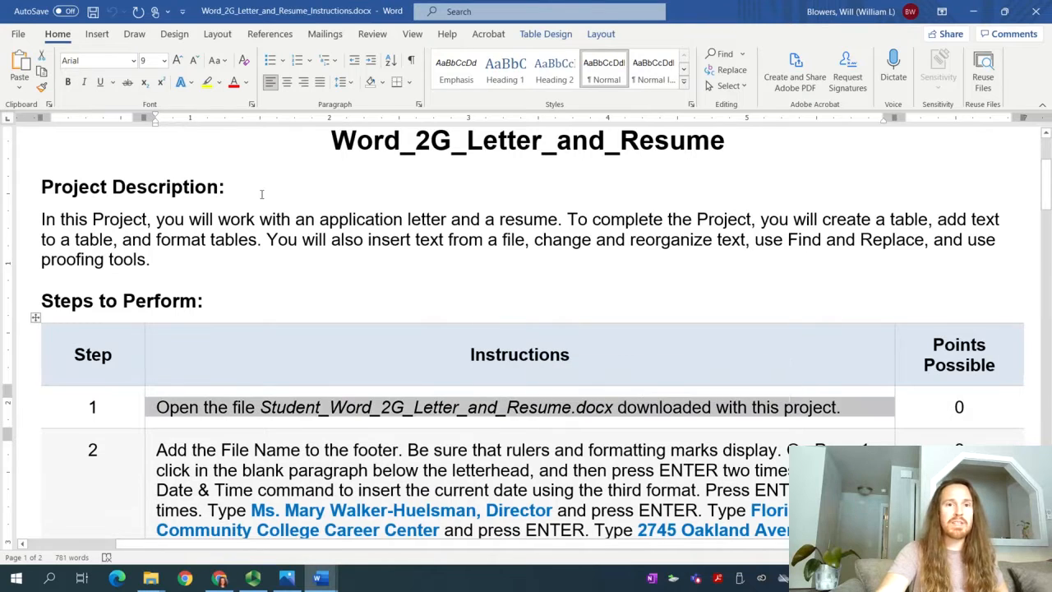
{"action": "left_click", "coordinate": [207, 82]}
{"action": "left_click", "coordinate": [516, 391]}
- Add the File Name document info to the footer of the student letter and resume document
{"action": "scroll", "coordinate": [517, 392], "scroll_direction": "down", "scroll_amount": 3}
{"action": "scroll", "coordinate": [518, 392], "scroll_direction": "down", "scroll_amount": 2}
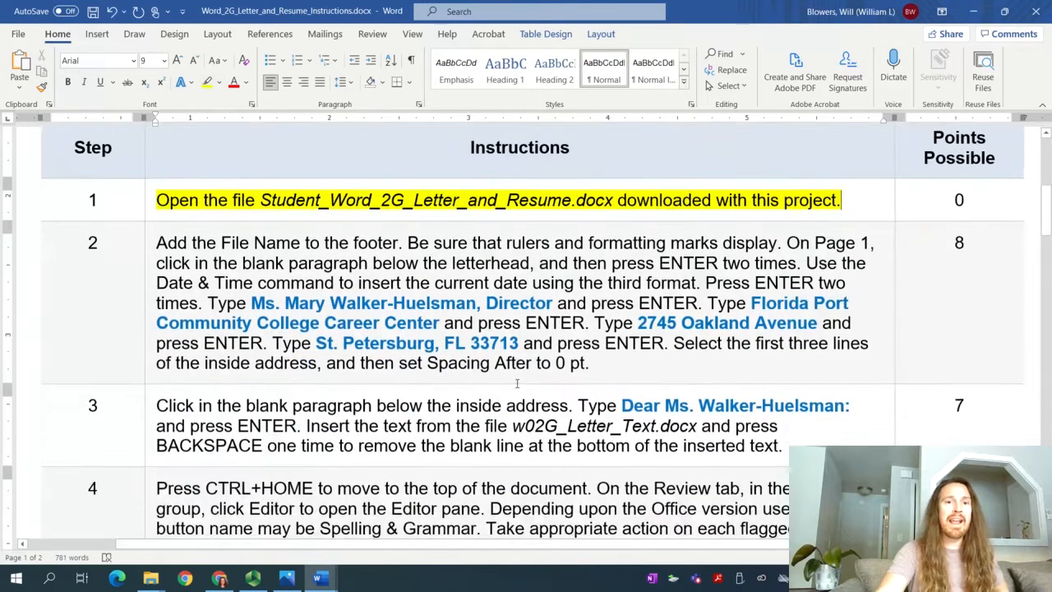
{"action": "scroll", "coordinate": [518, 392], "scroll_direction": "down", "scroll_amount": 2}
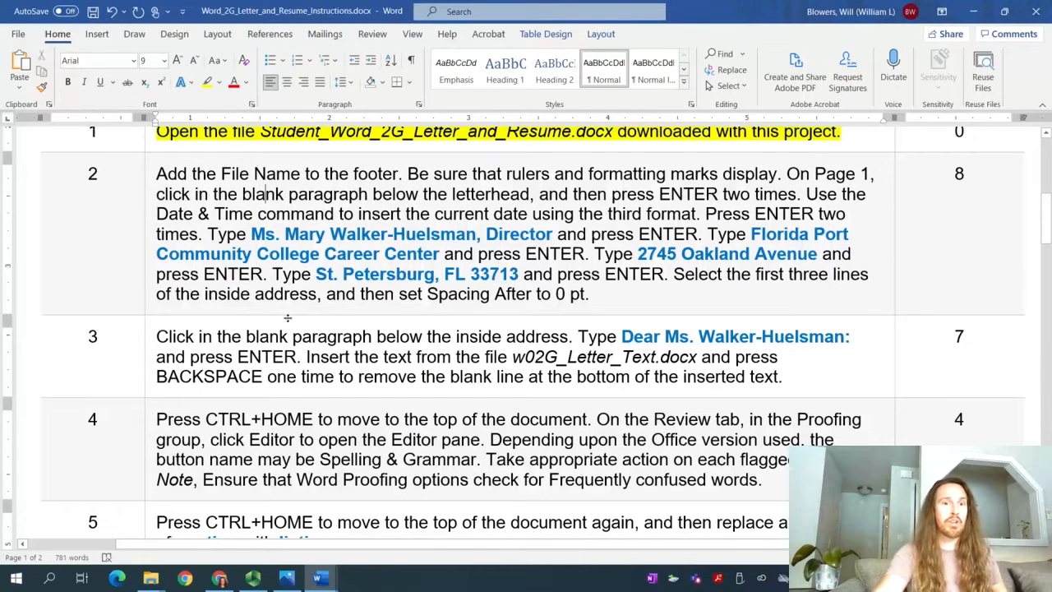
{"action": "mouse_move", "coordinate": [336, 577]}
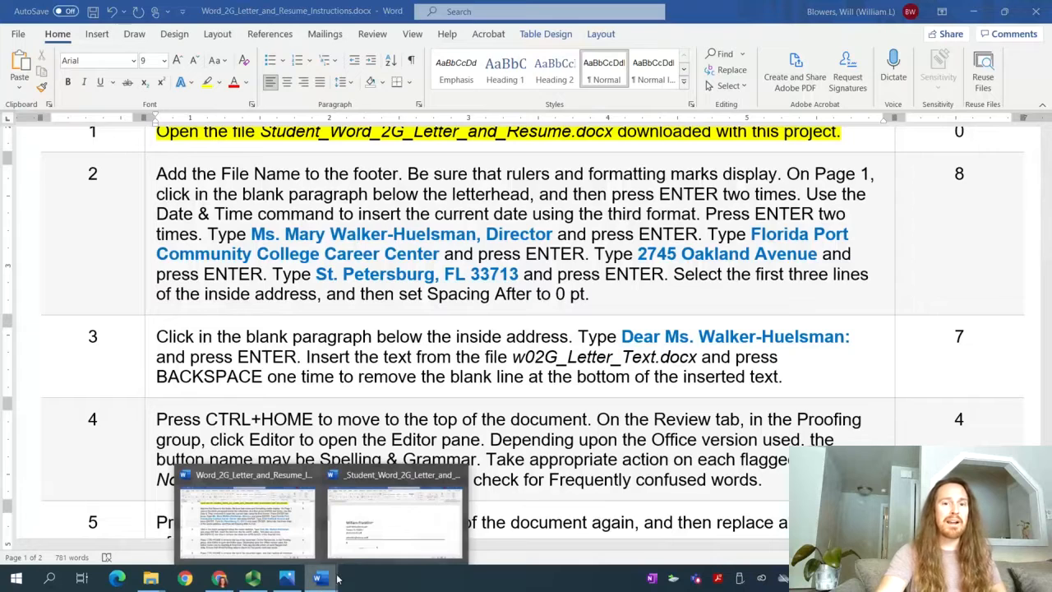
{"action": "left_click", "coordinate": [353, 551]}
{"action": "left_click", "coordinate": [97, 35]}
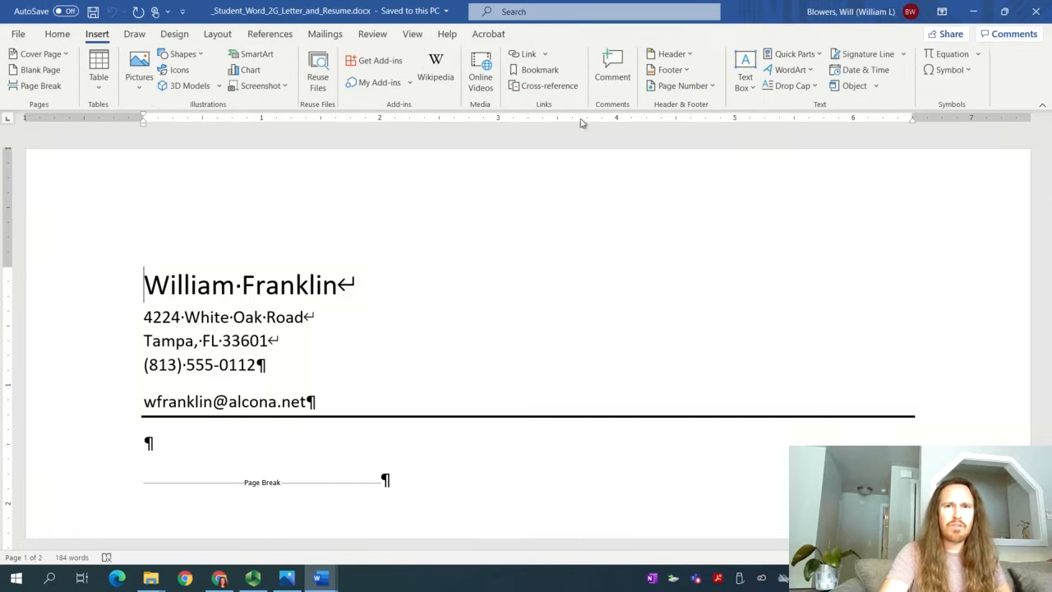
{"action": "left_click", "coordinate": [687, 71]}
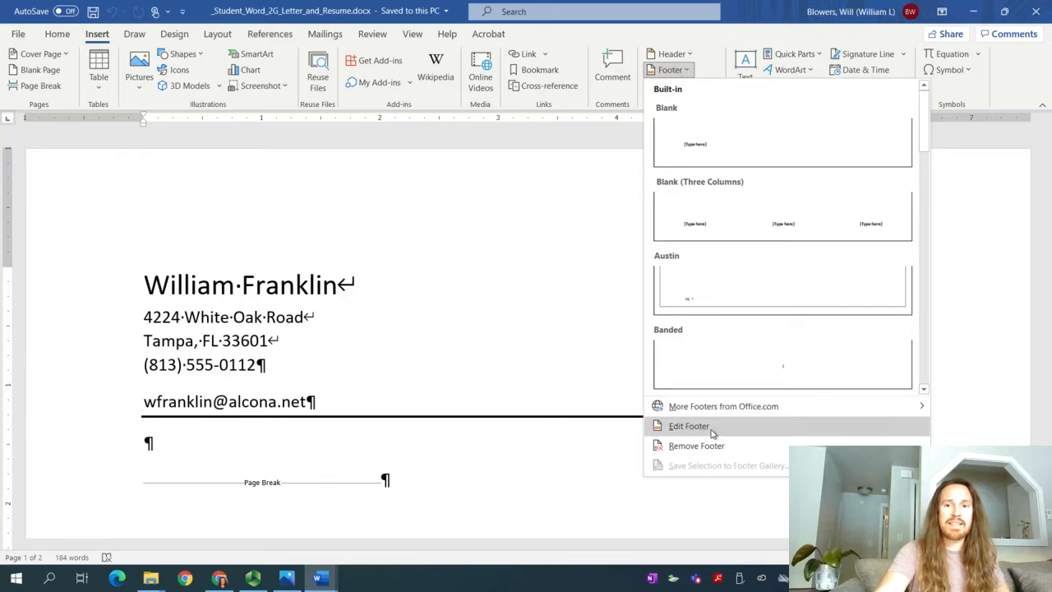
{"action": "left_click", "coordinate": [683, 426]}
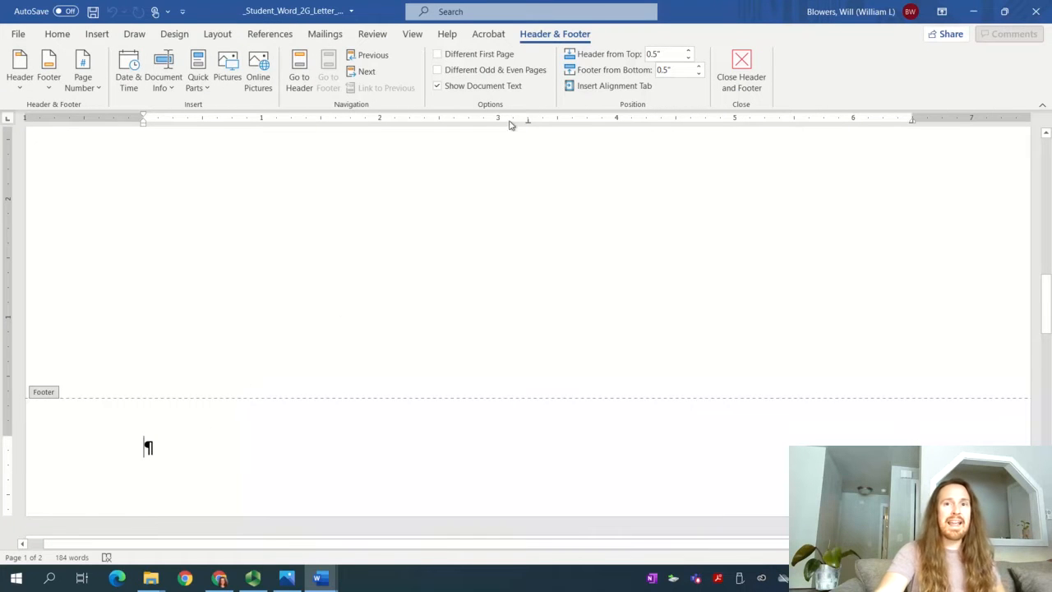
{"action": "left_click", "coordinate": [173, 89]}
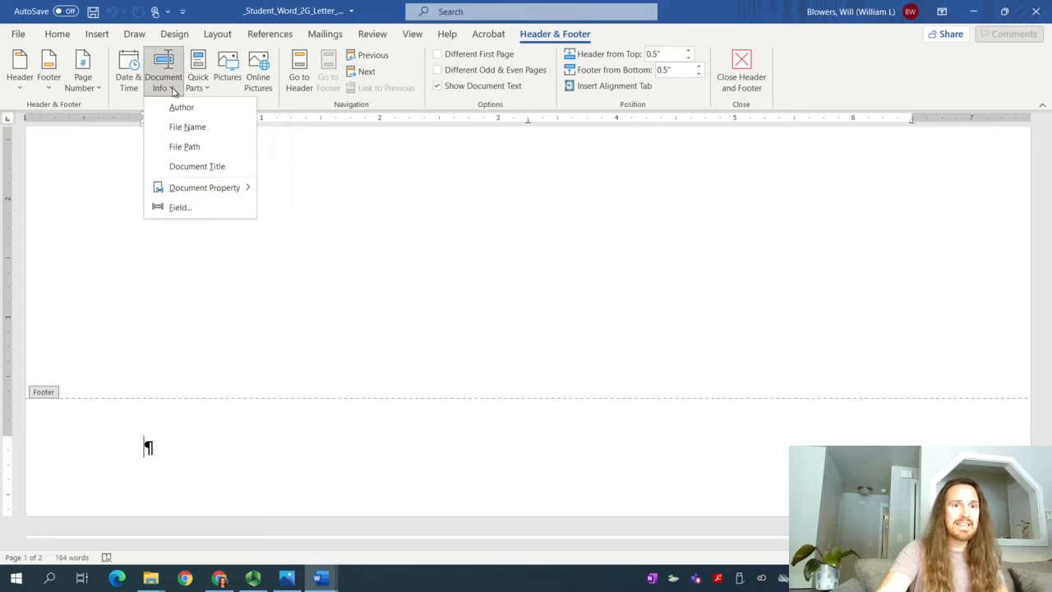
{"action": "left_click", "coordinate": [188, 126]}
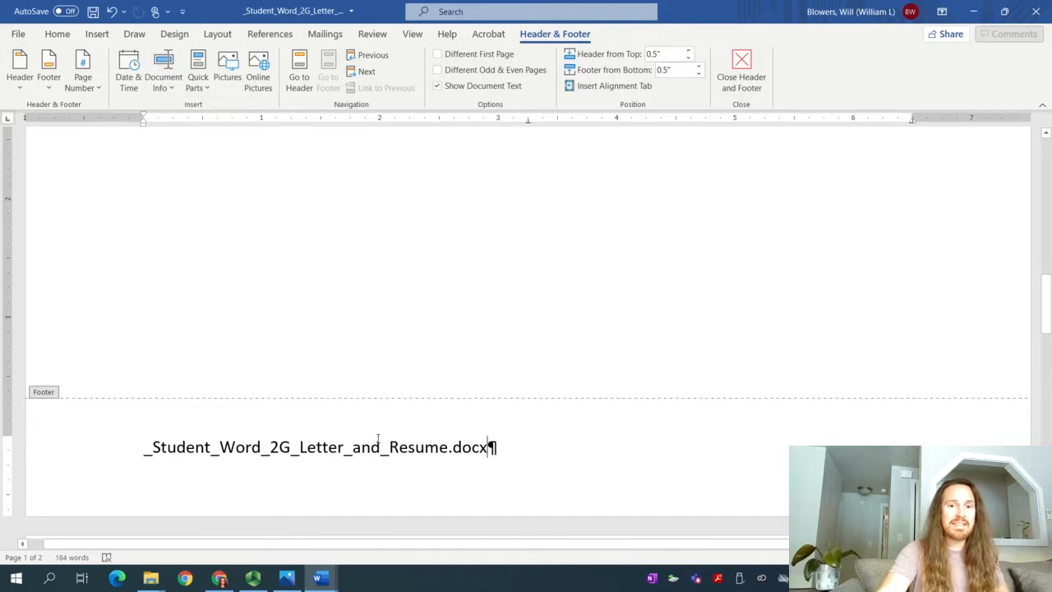
- In the instructions document, highlight the Step 2 sentence "Add the File Name to the footer." in yellow
{"action": "mouse_move", "coordinate": [323, 580]}
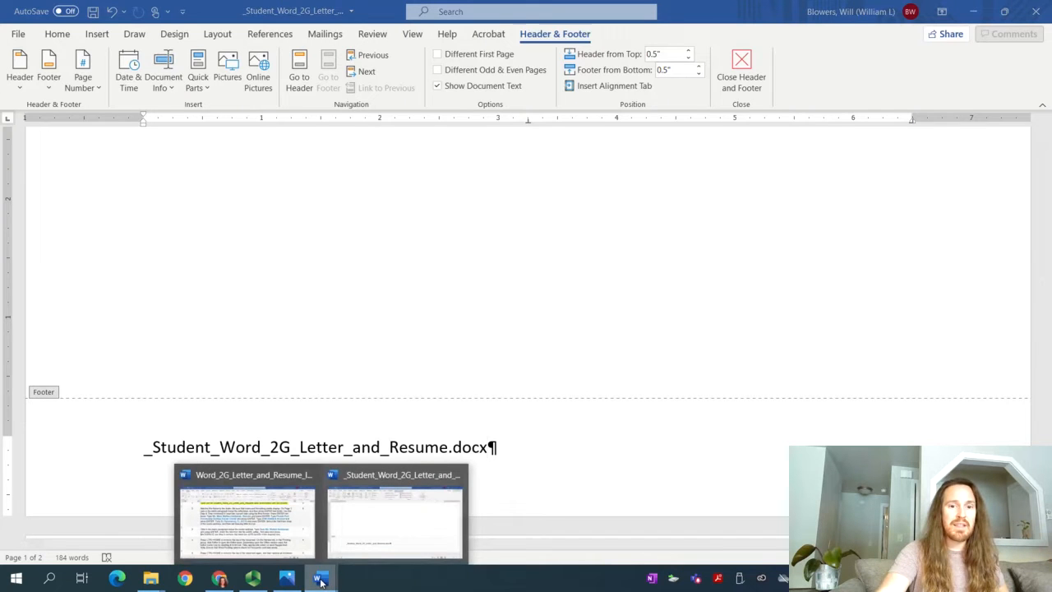
{"action": "left_click", "coordinate": [246, 516]}
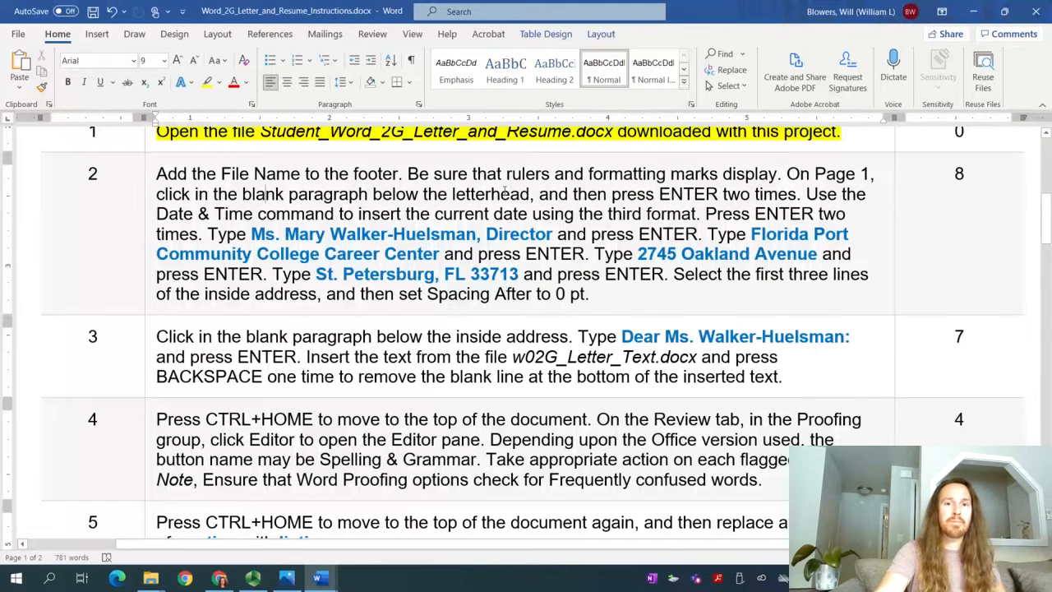
{"action": "left_click_drag", "start_coordinate": [157, 175], "coordinate": [409, 174]}
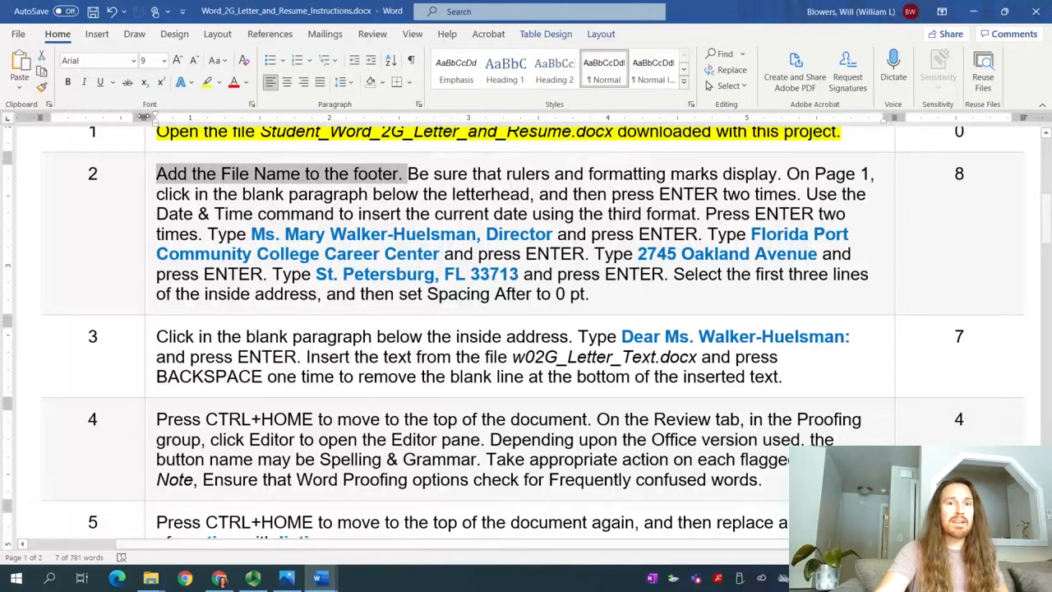
{"action": "left_click", "coordinate": [207, 83]}
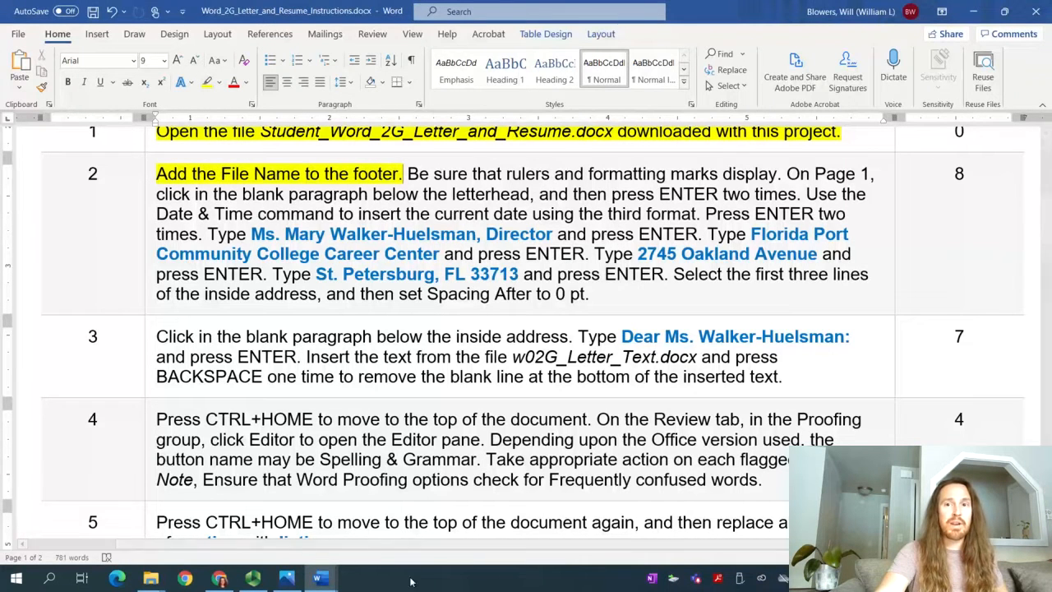
- Return to the student document and leave footer editing to get back to the letterhead on page 1
{"action": "mouse_move", "coordinate": [318, 580]}
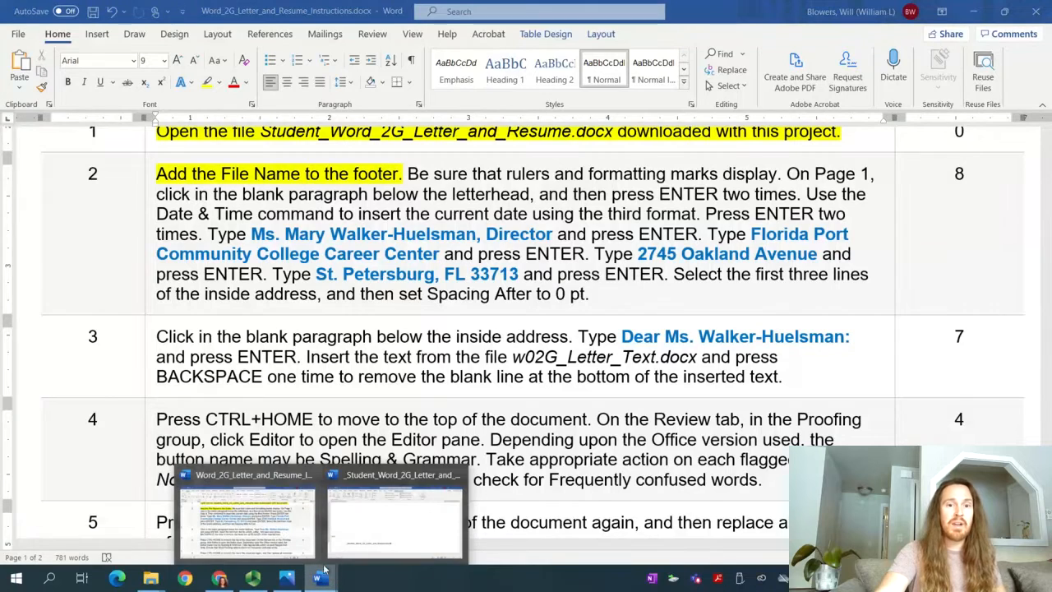
{"action": "left_click", "coordinate": [359, 547]}
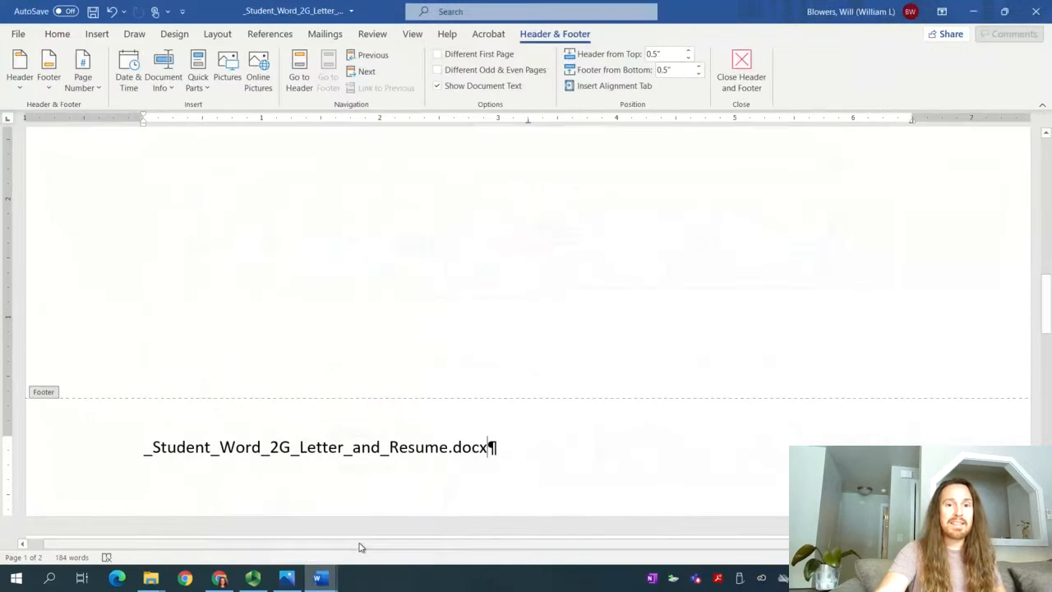
{"action": "double_click", "coordinate": [283, 333]}
{"action": "scroll", "coordinate": [285, 340], "scroll_direction": "up", "scroll_amount": 5}
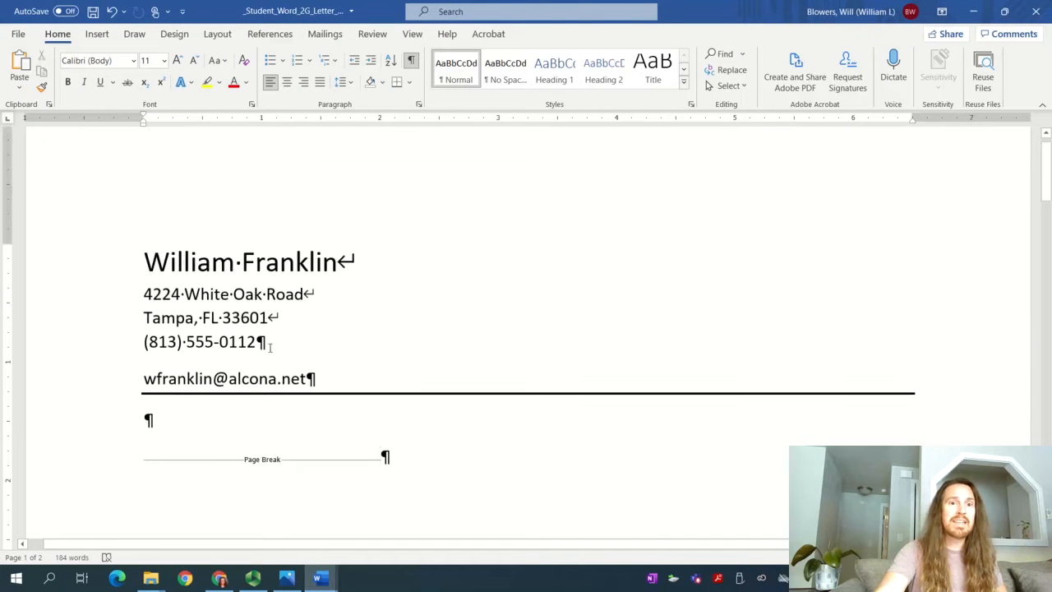
- Turn the ruler display off and back on in the student document
{"action": "left_click", "coordinate": [413, 34]}
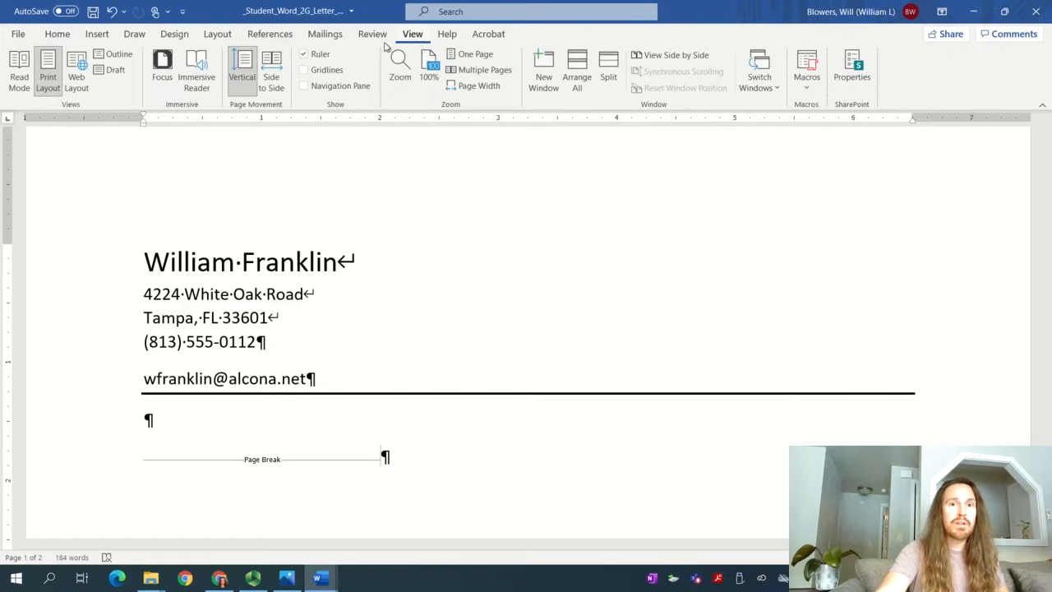
{"action": "left_click", "coordinate": [304, 54]}
{"action": "left_click", "coordinate": [304, 54]}
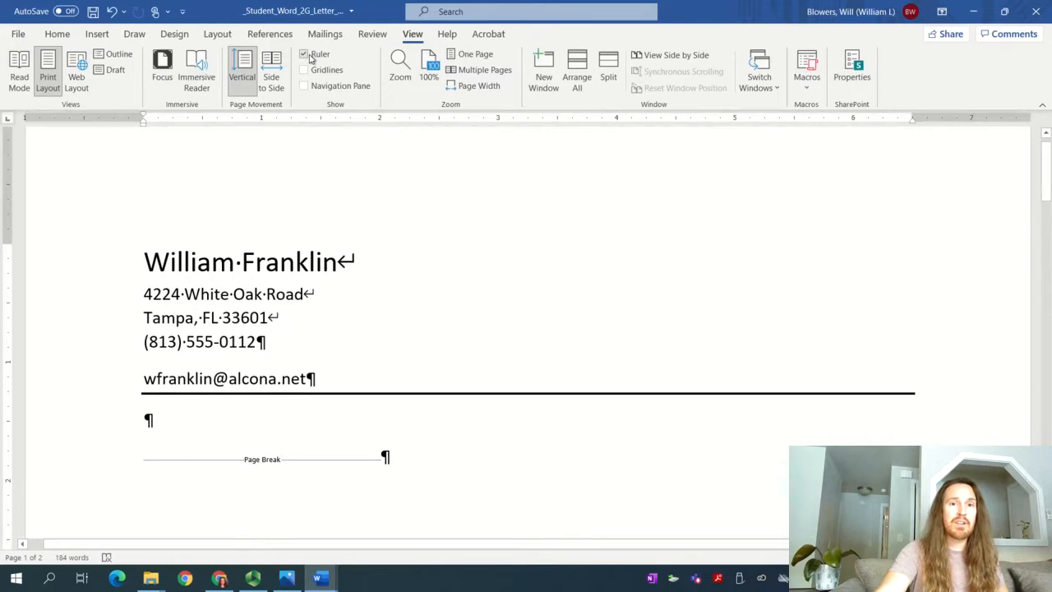
- Recheck the Step 2 instructions, and turn the formatting marks off and back on in the student document
{"action": "mouse_move", "coordinate": [319, 578]}
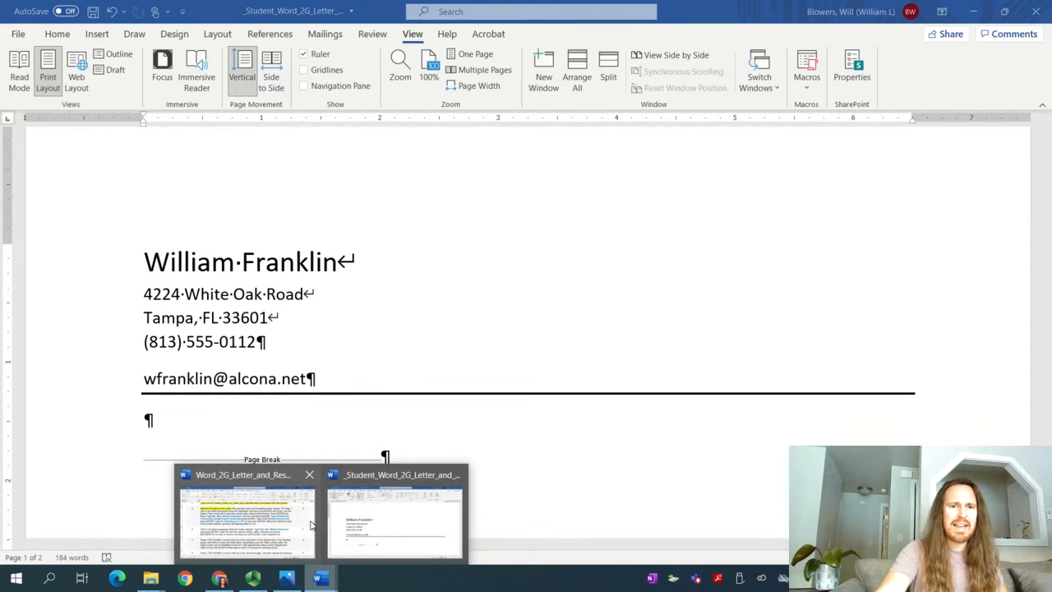
{"action": "left_click", "coordinate": [300, 526]}
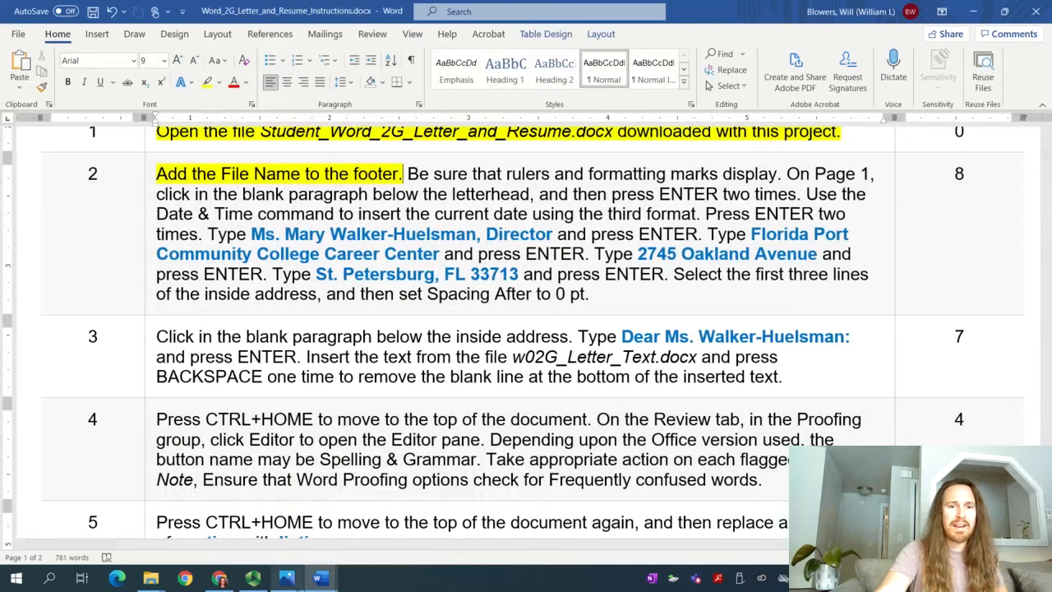
{"action": "mouse_move", "coordinate": [306, 584]}
{"action": "left_click", "coordinate": [366, 526]}
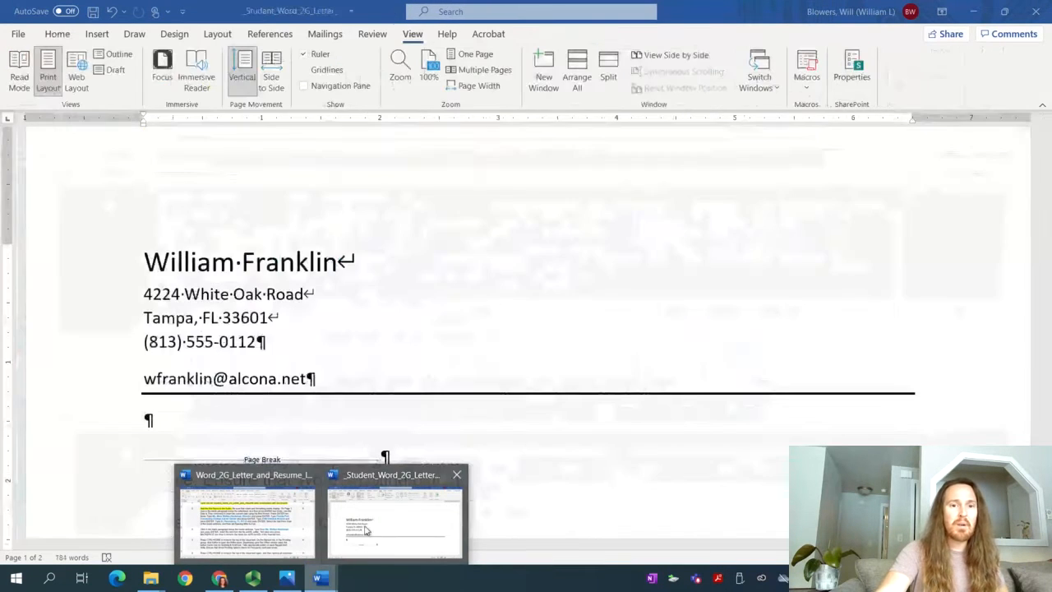
{"action": "scroll", "coordinate": [265, 461], "scroll_direction": "down", "scroll_amount": 3}
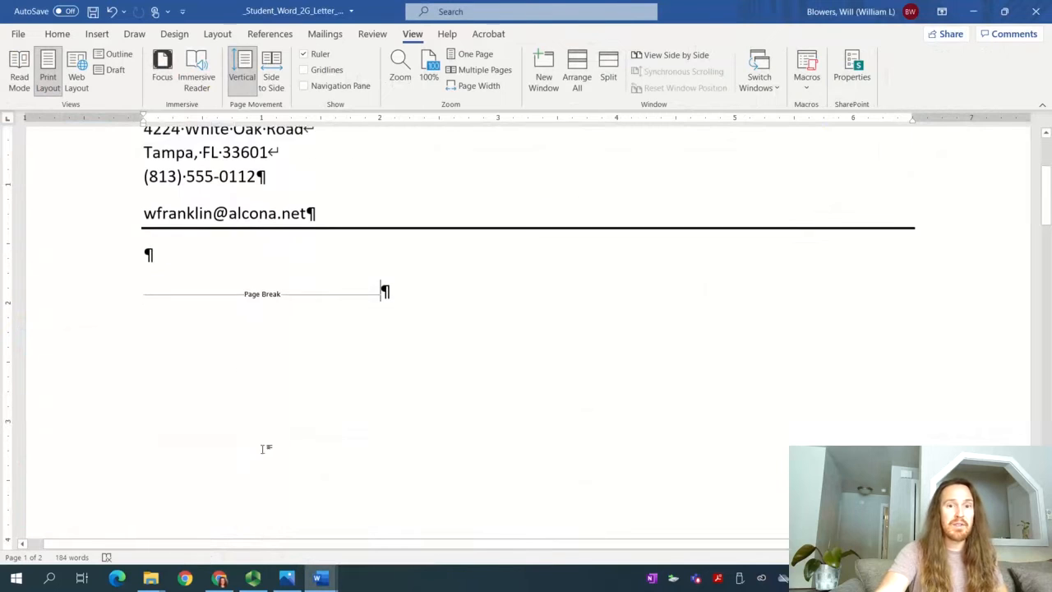
{"action": "scroll", "coordinate": [305, 269], "scroll_direction": "up", "scroll_amount": 2}
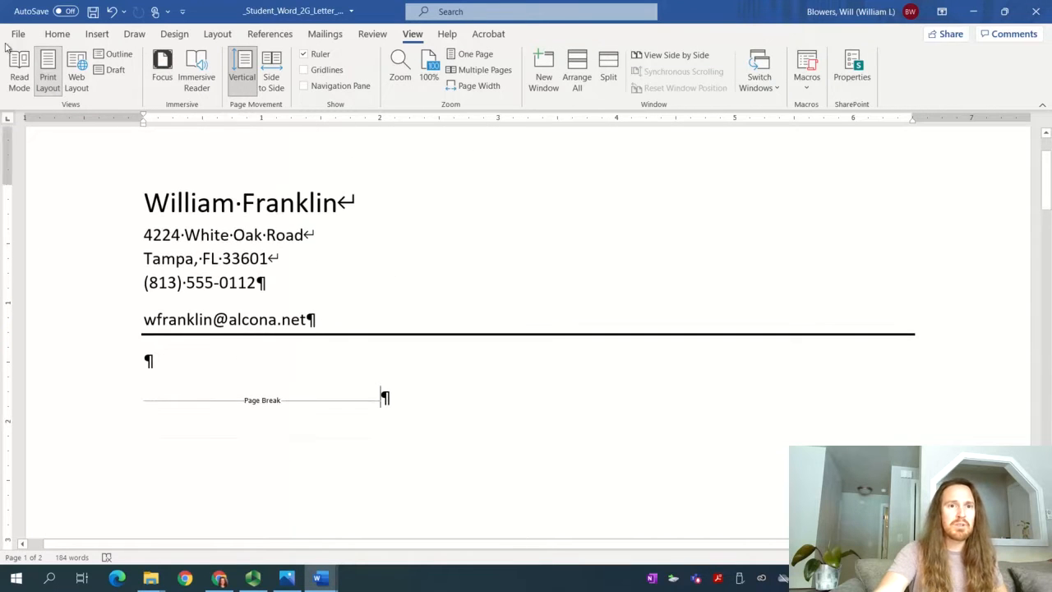
{"action": "left_click", "coordinate": [56, 34]}
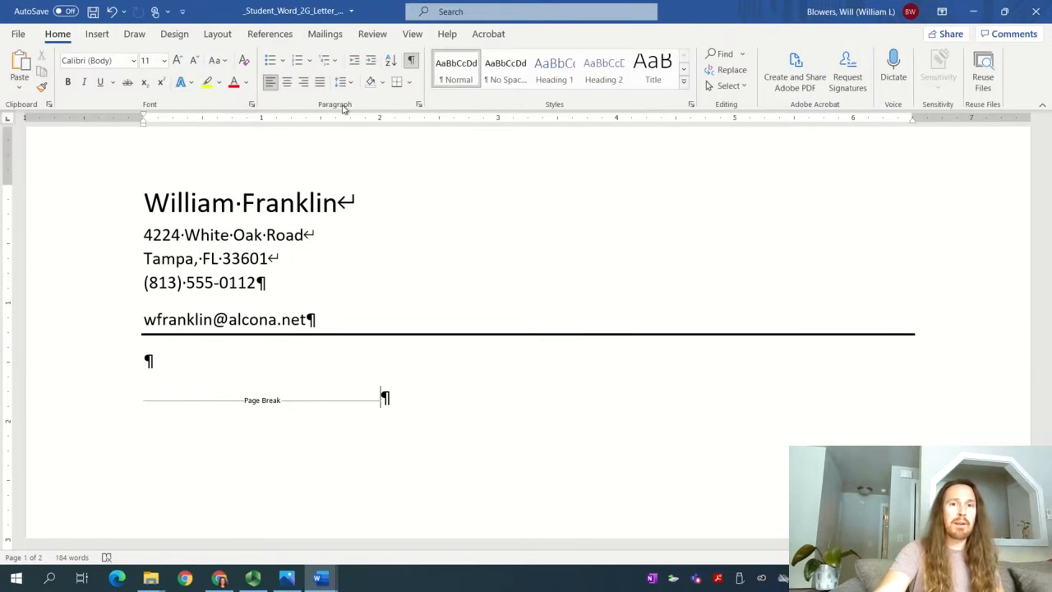
{"action": "left_click", "coordinate": [411, 62]}
{"action": "left_click", "coordinate": [411, 62]}
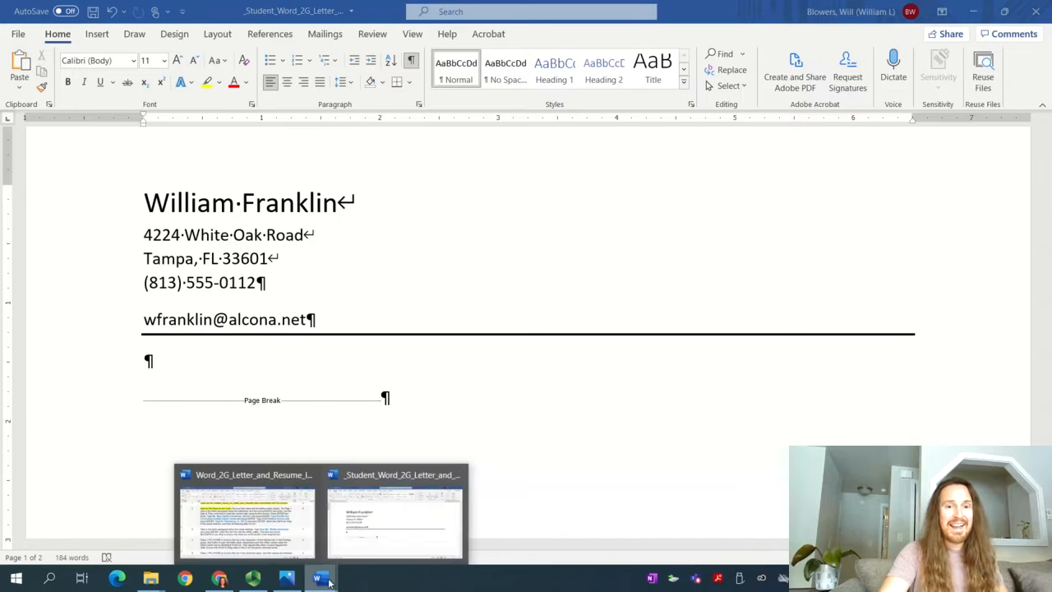
- Review the Step 2 instructions and add two new blank paragraphs below the letterhead in the student document
{"action": "left_click", "coordinate": [364, 549]}
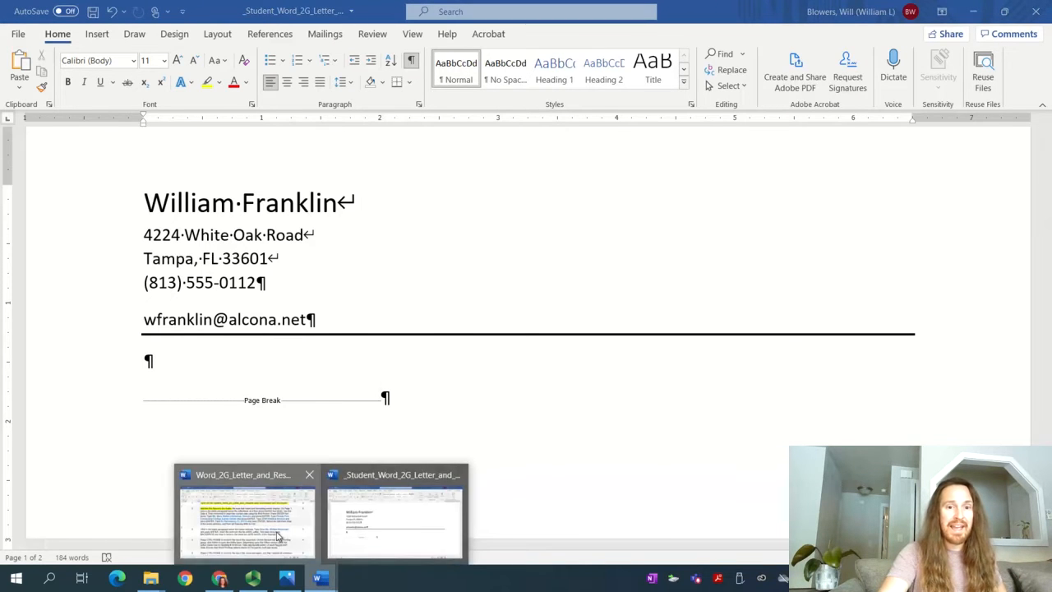
{"action": "left_click", "coordinate": [247, 514]}
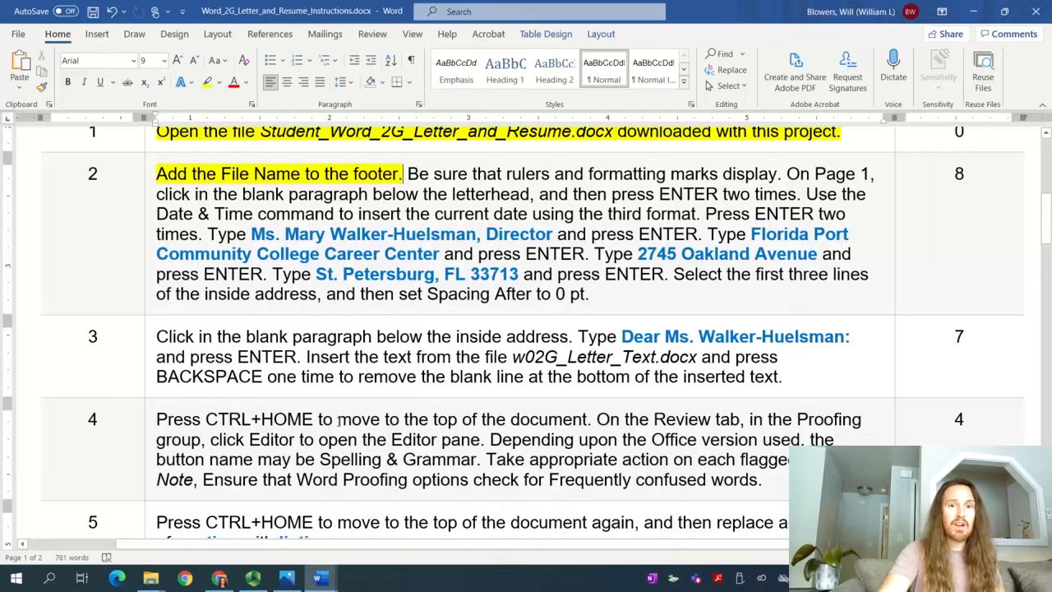
{"action": "mouse_move", "coordinate": [321, 578]}
{"action": "left_click", "coordinate": [379, 528]}
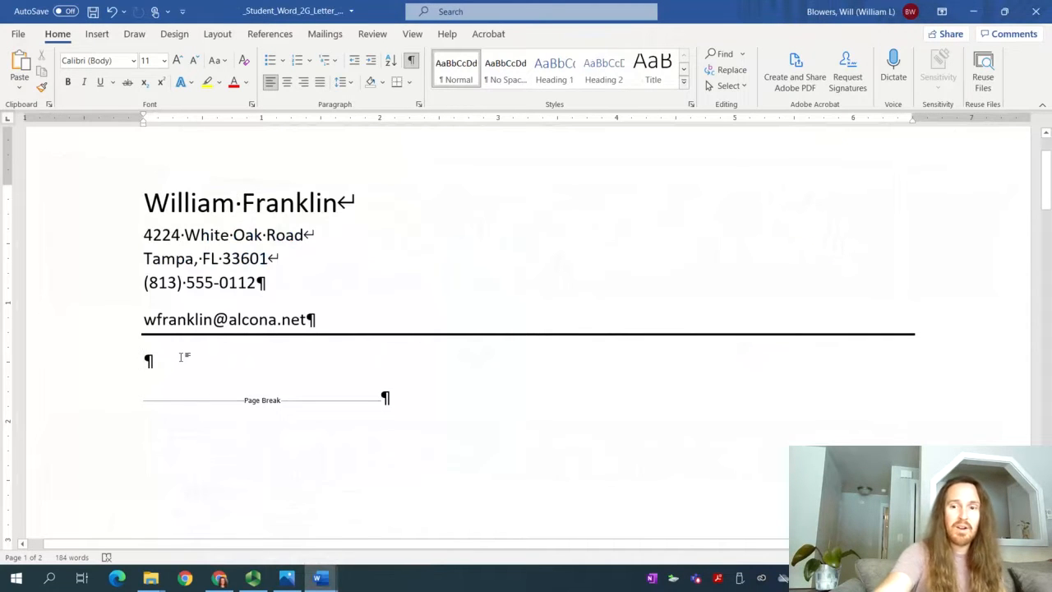
{"action": "key", "text": "Return"}
{"action": "key", "text": "Return"}
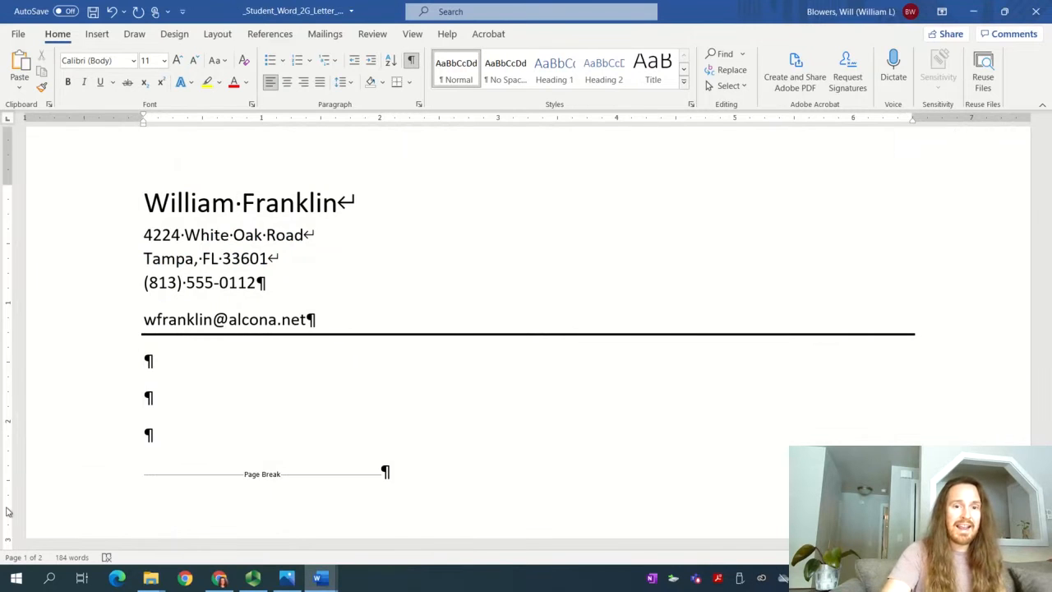
{"action": "left_click", "coordinate": [253, 578]}
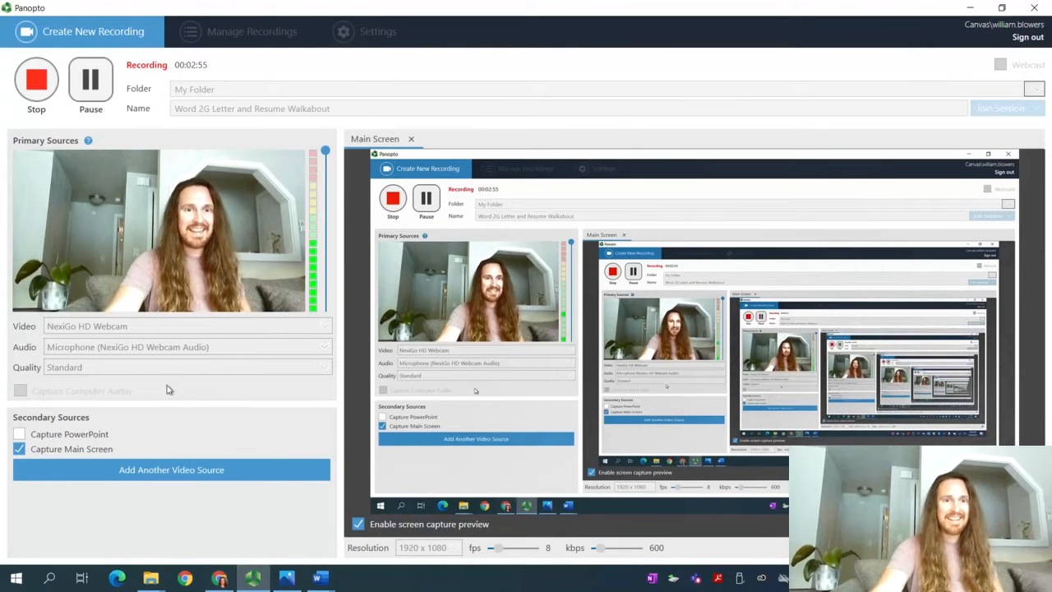
- Switch to the student document in Word and insert the current date in the third format, February 24, 2022, in the last blank paragraph
{"action": "left_click", "coordinate": [90, 79]}
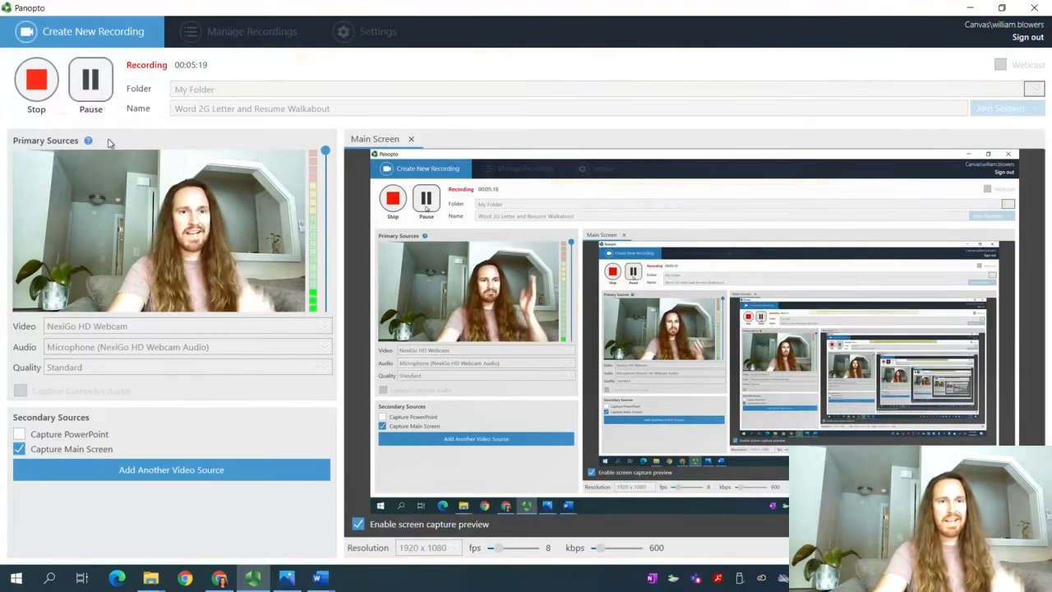
{"action": "mouse_move", "coordinate": [320, 577]}
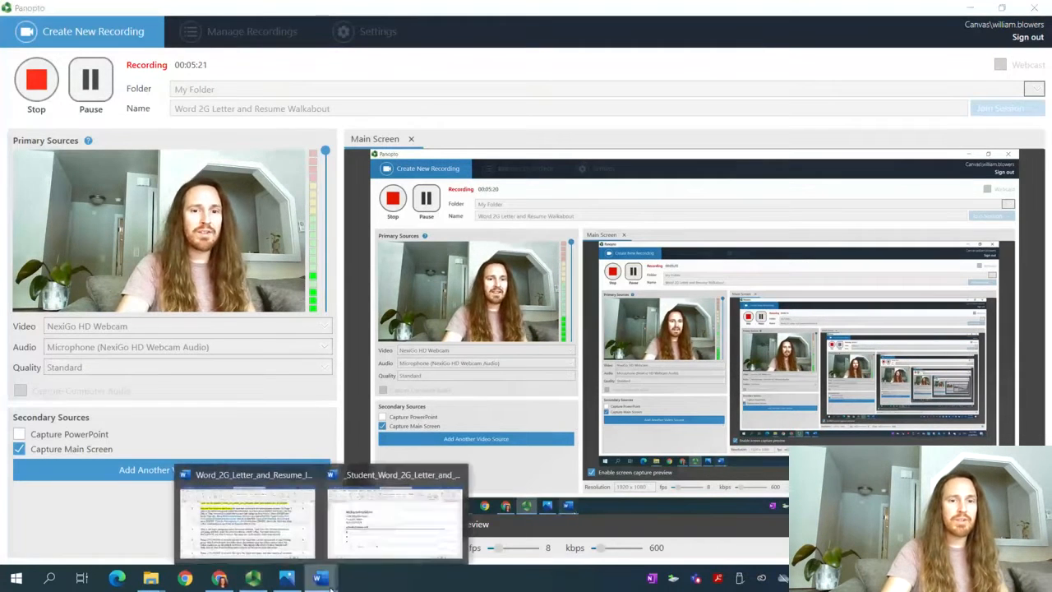
{"action": "left_click", "coordinate": [399, 518]}
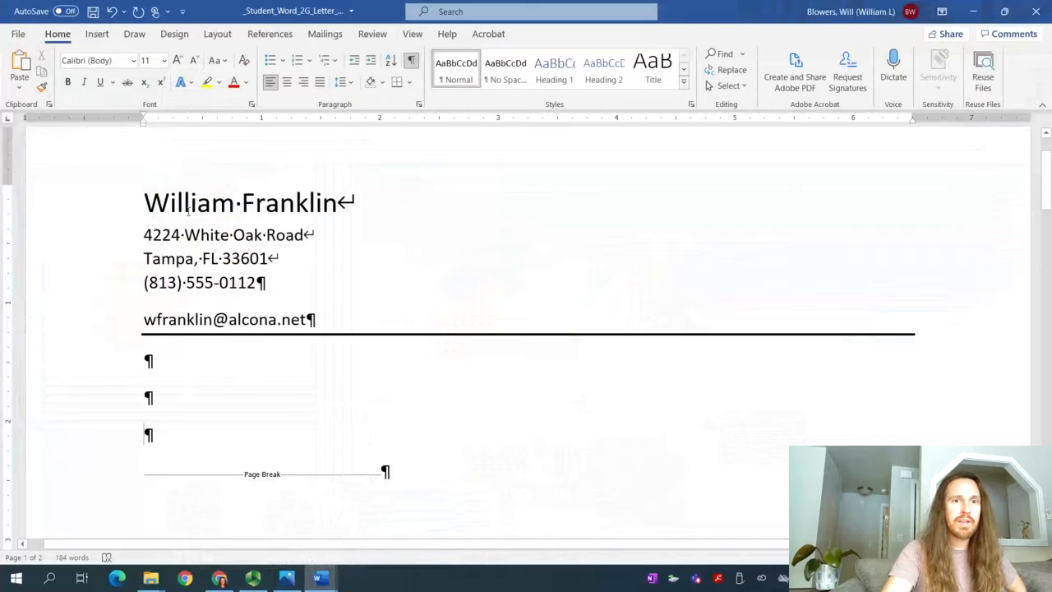
{"action": "left_click", "coordinate": [97, 33]}
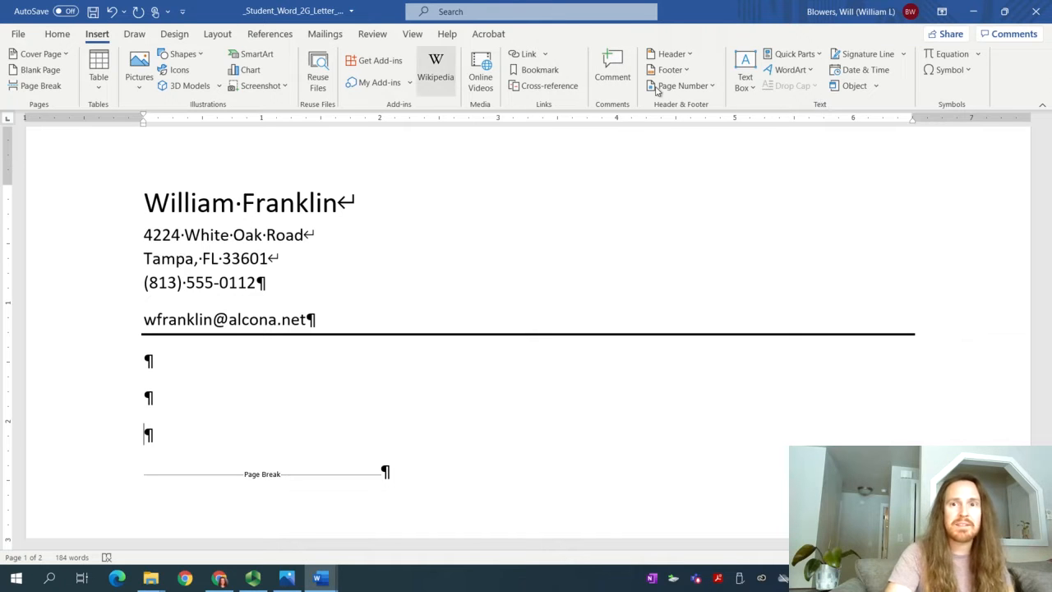
{"action": "left_click", "coordinate": [869, 72]}
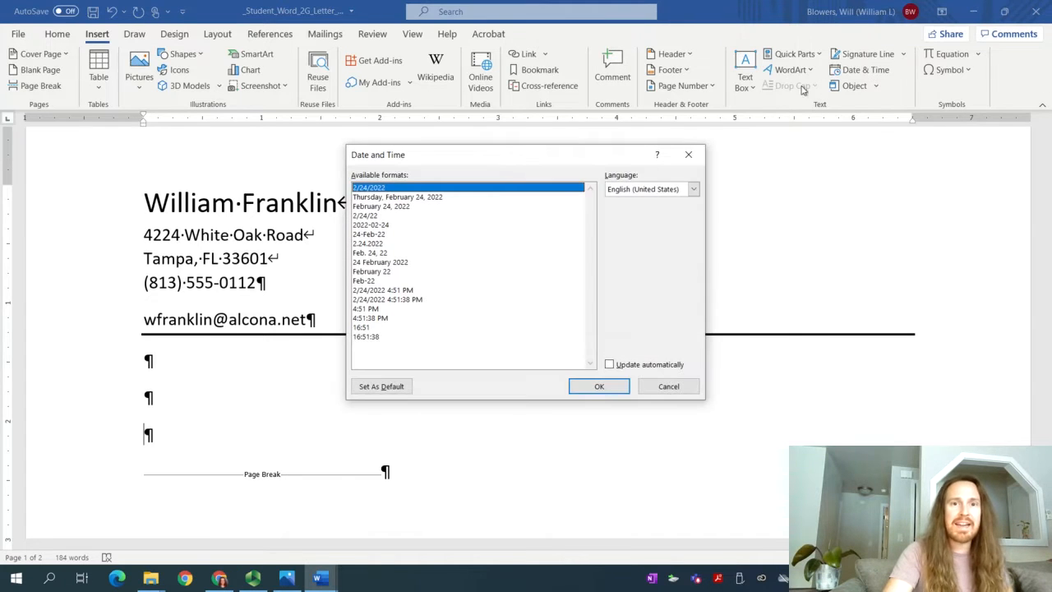
{"action": "left_click", "coordinate": [450, 206]}
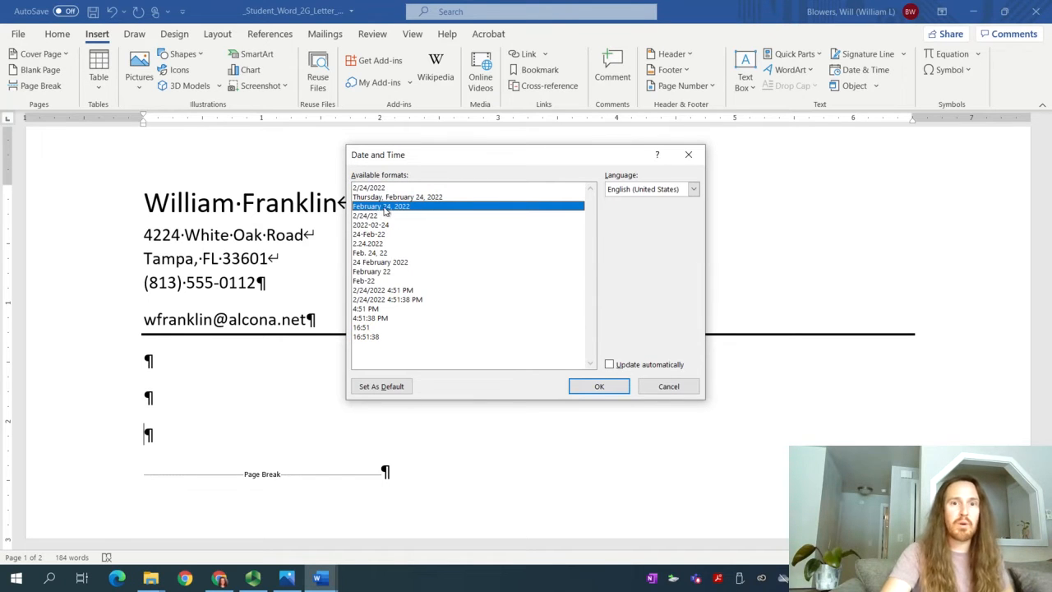
{"action": "left_click", "coordinate": [591, 390]}
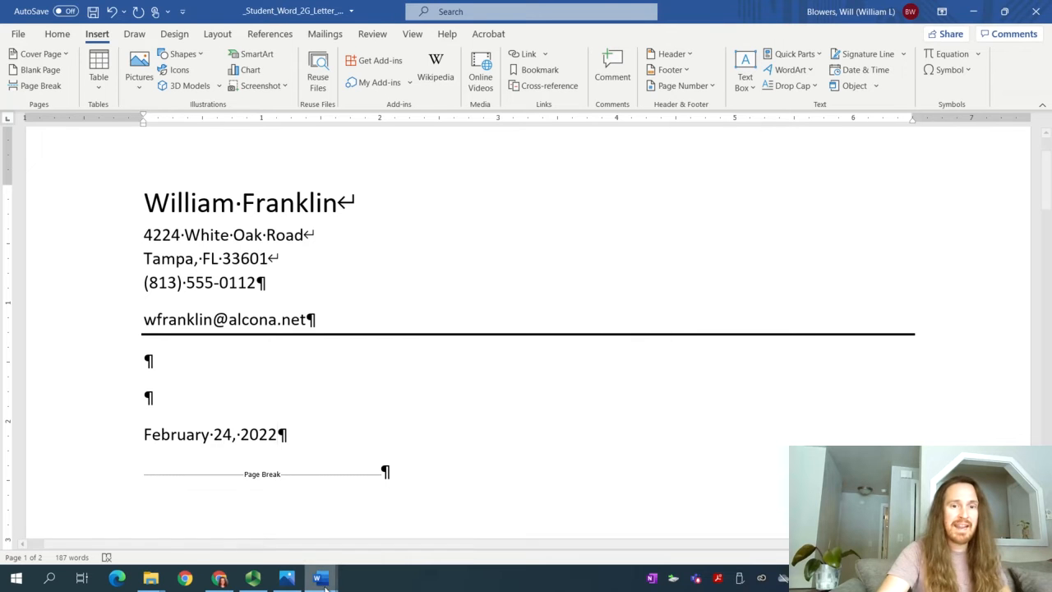
- Check the Step 2 instructions, then add two paragraphs below the date and start the inside address with the recipient's courtesy title and first name
{"action": "mouse_move", "coordinate": [324, 579]}
{"action": "left_click", "coordinate": [298, 550]}
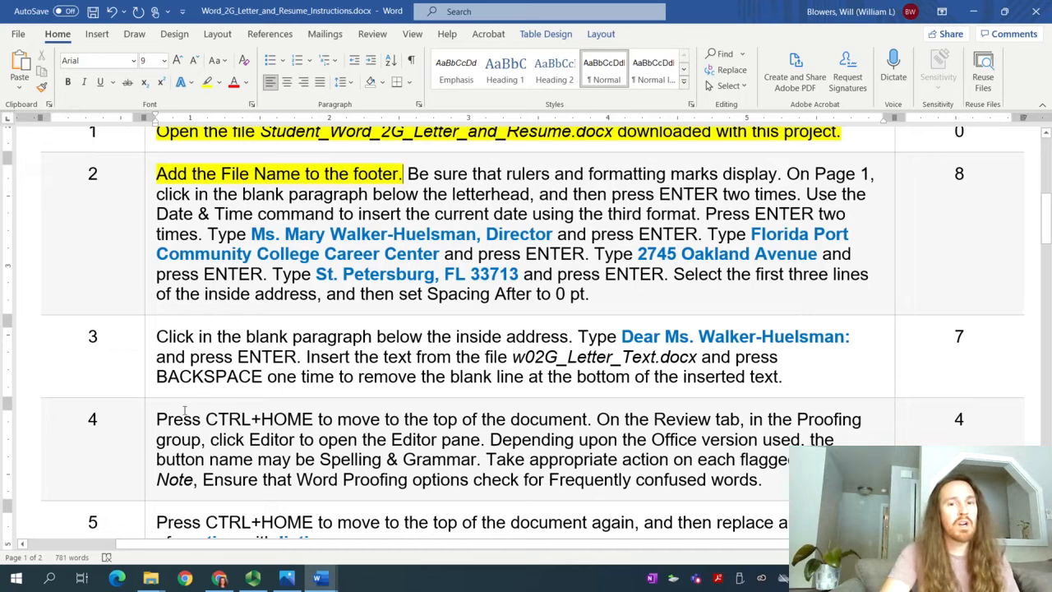
{"action": "mouse_move", "coordinate": [320, 577]}
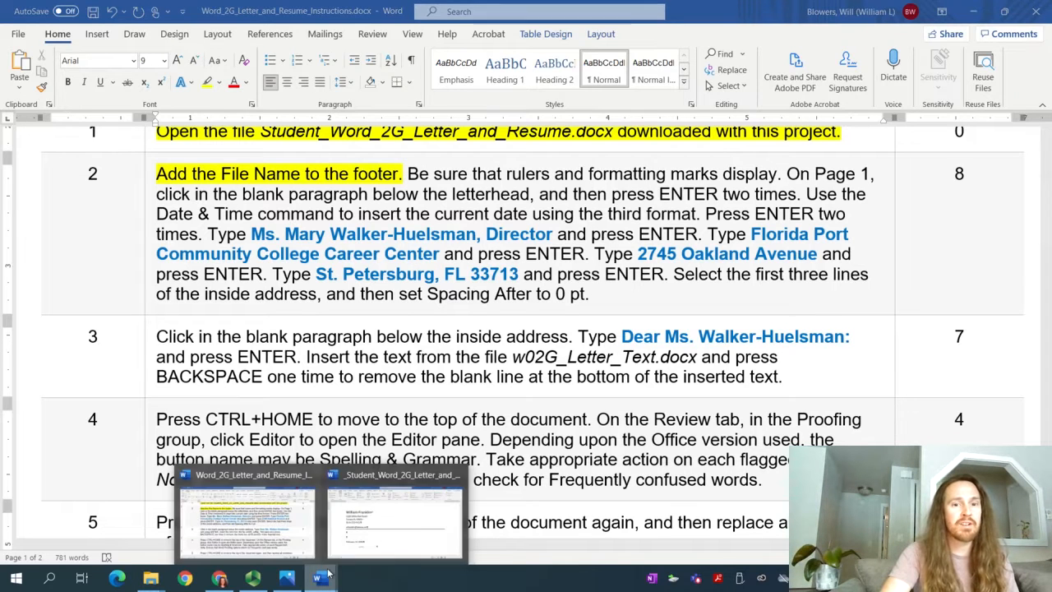
{"action": "left_click", "coordinate": [347, 533]}
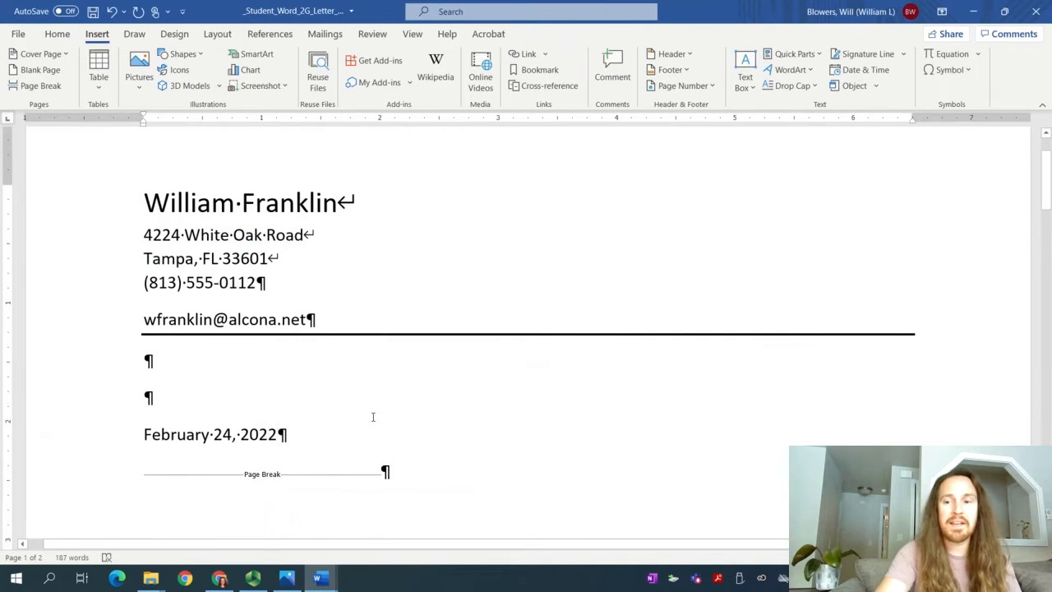
{"action": "key", "text": "Return"}
{"action": "key", "text": "Return"}
{"action": "type", "text": "Ms. Mary"}
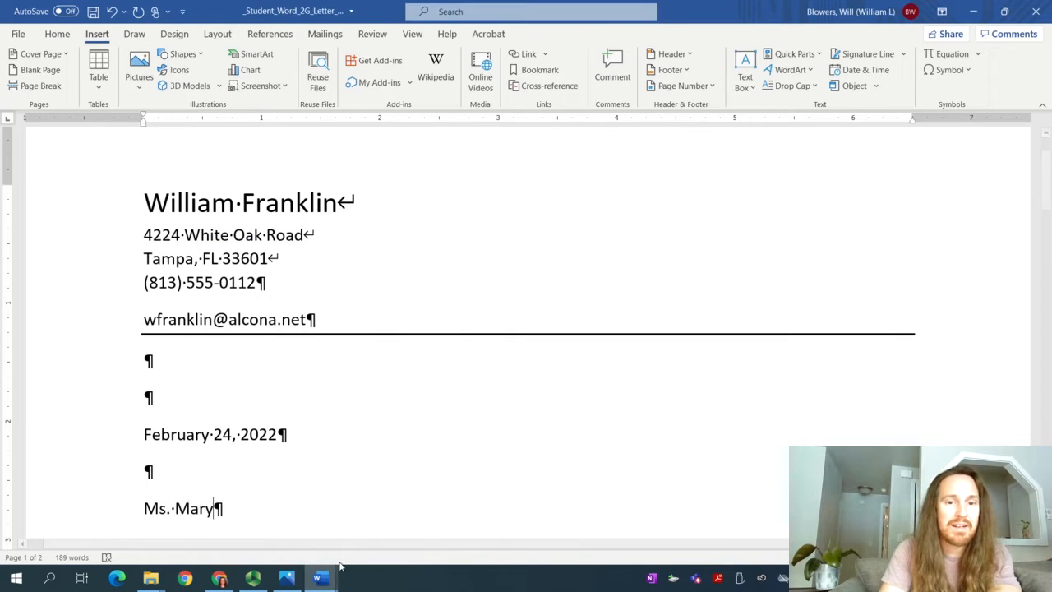
- Complete the recipient line with the surname and the job title Director, and start a new paragraph below it
{"action": "left_click", "coordinate": [252, 577]}
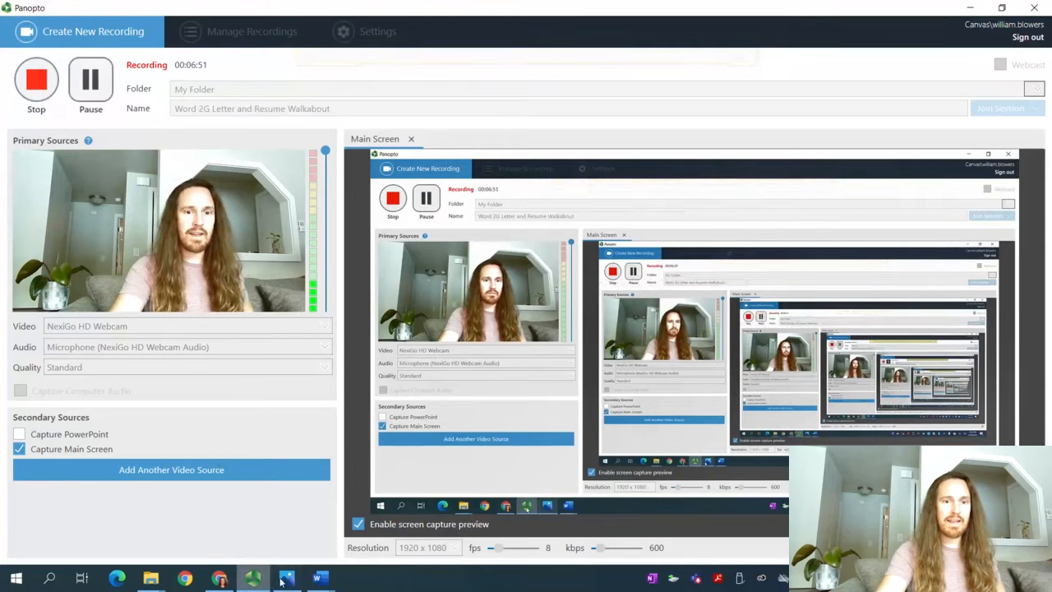
{"action": "mouse_move", "coordinate": [321, 578]}
{"action": "left_click", "coordinate": [354, 534]}
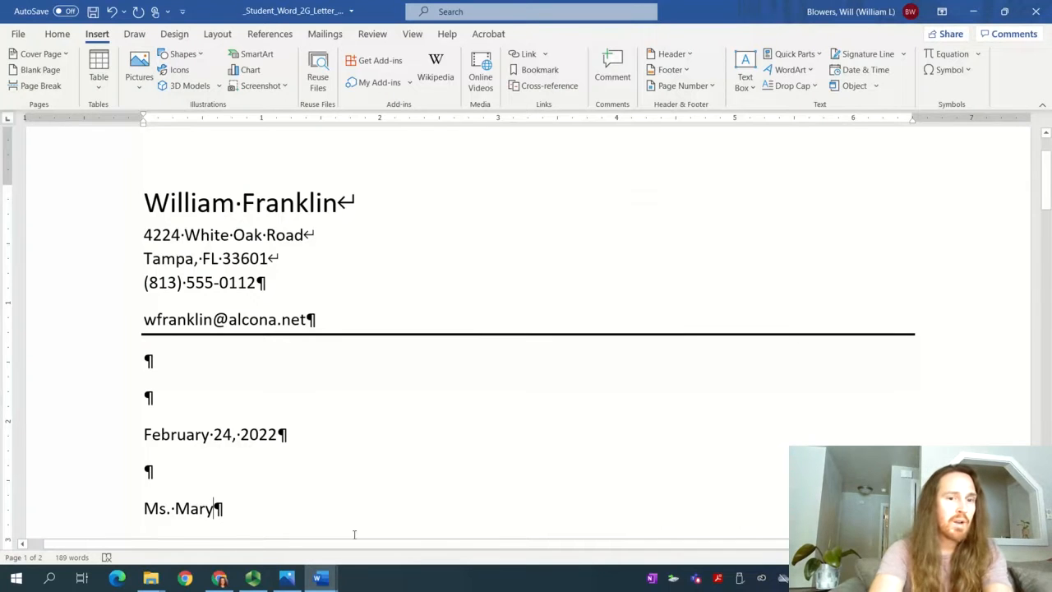
{"action": "type", "text": "Walker-Huelsman,"}
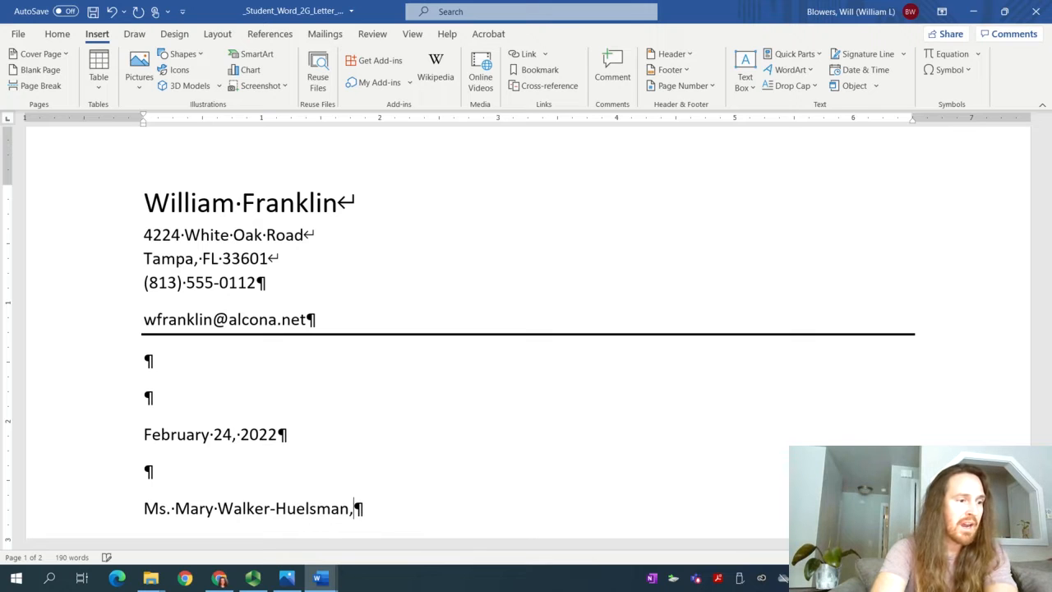
{"action": "type", "text": " Dir"}
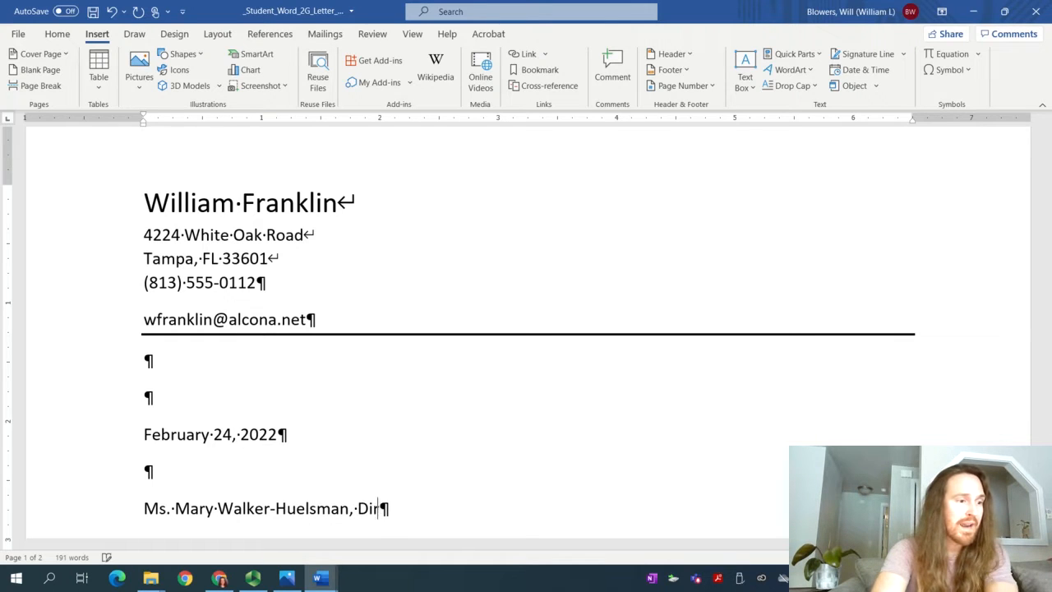
{"action": "type", "text": "ector"}
{"action": "key", "text": "Return"}
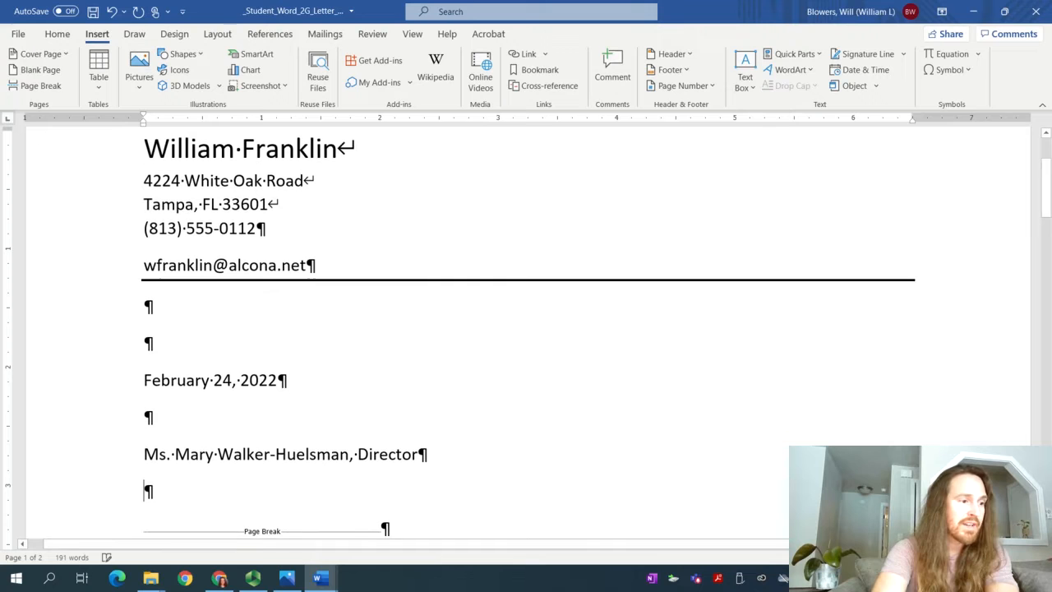
- Enter Fort Port Community College Career Center as the second line of the inside address
{"action": "type", "text": "Fort "}
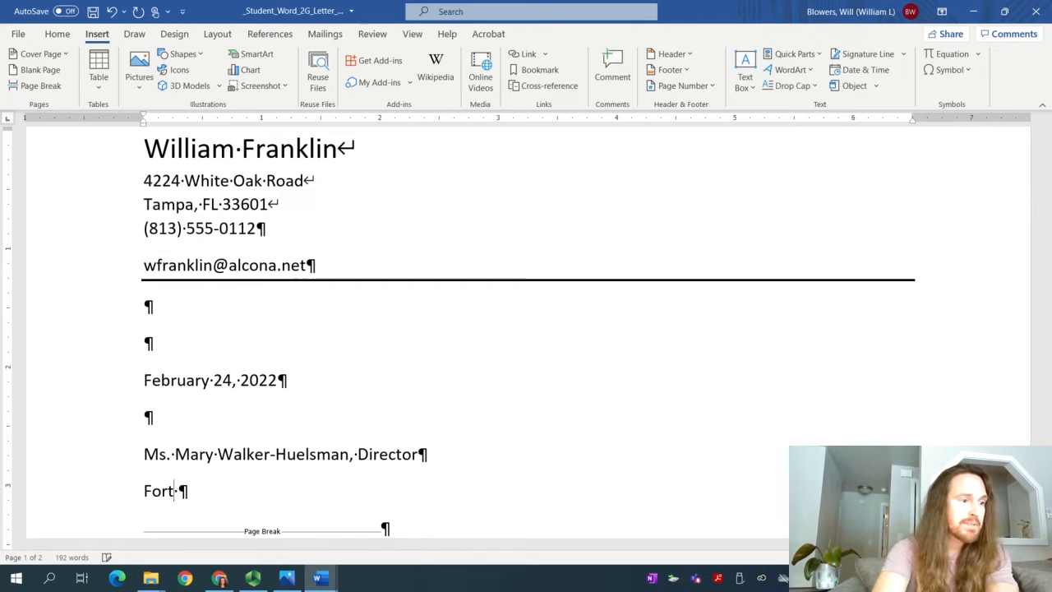
{"action": "type", "text": "Port"}
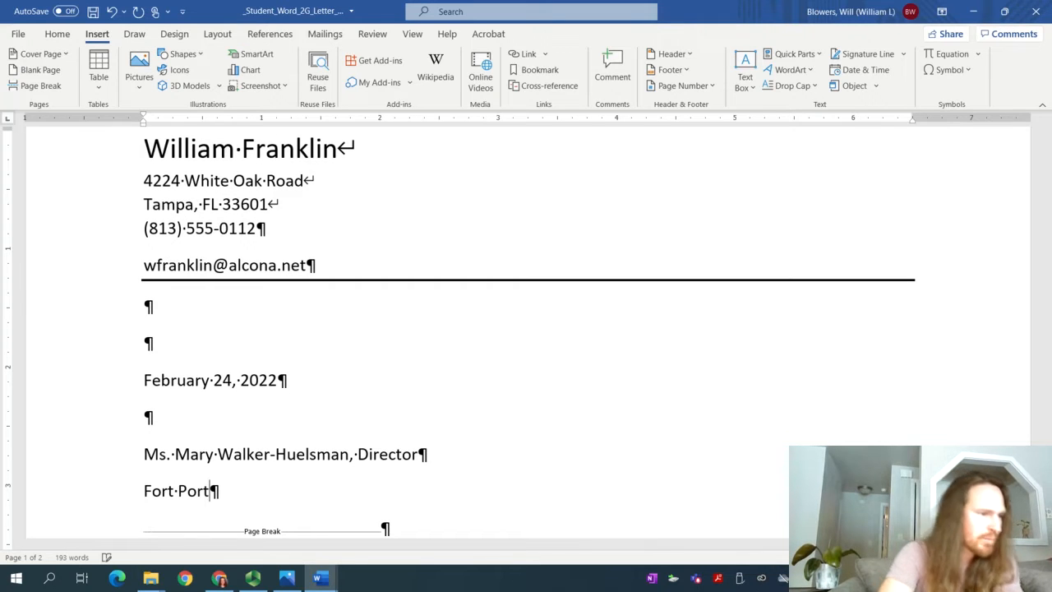
{"action": "type", "text": " Comm"}
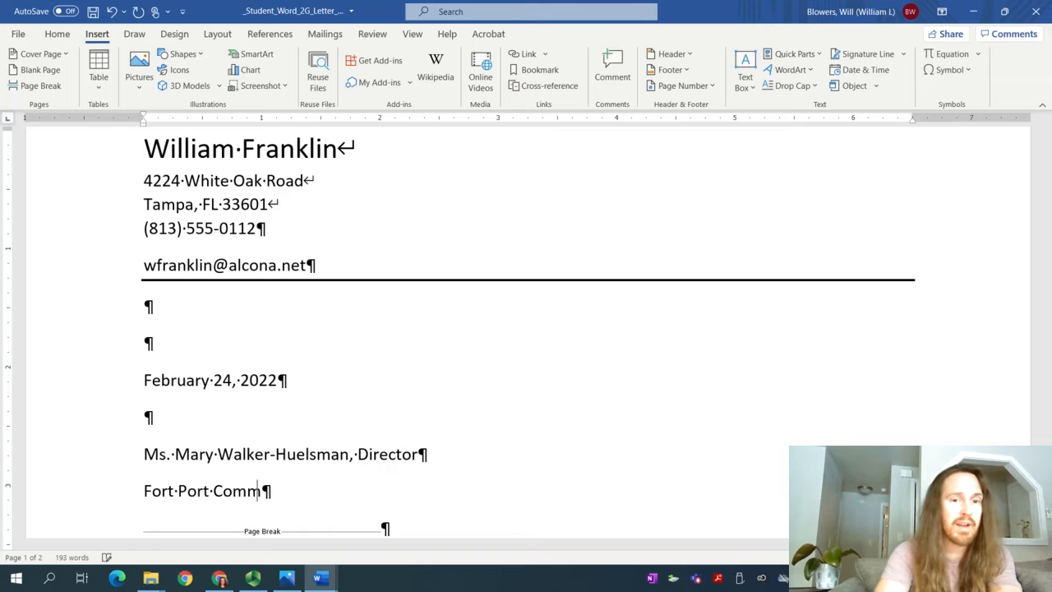
{"action": "type", "text": "unity College Career Center"}
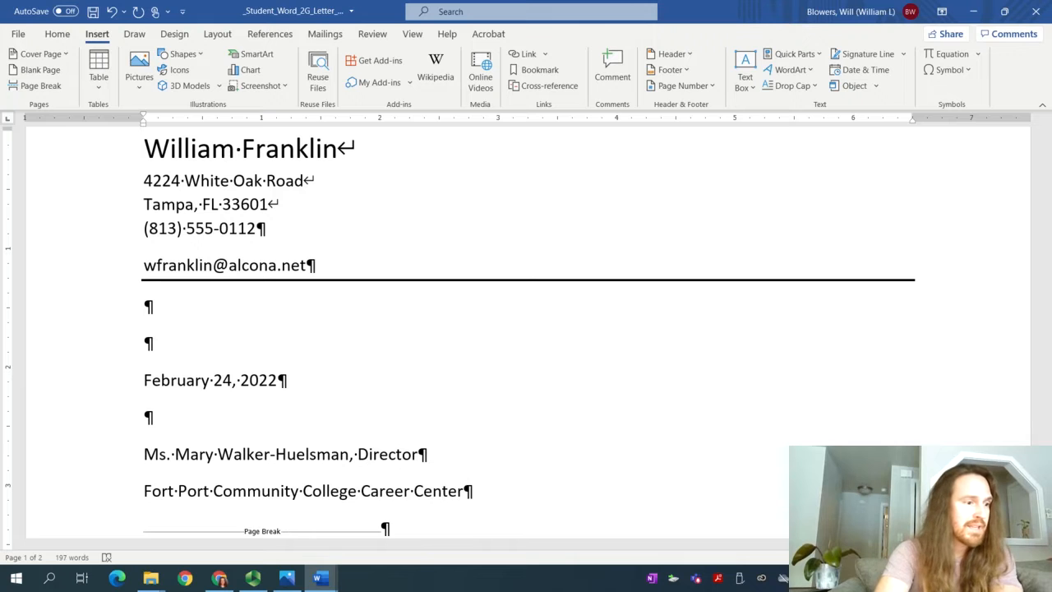
- Add the recipient's street address as the third line of the inside address
{"action": "key", "text": "Return"}
{"action": "type", "text": "27"}
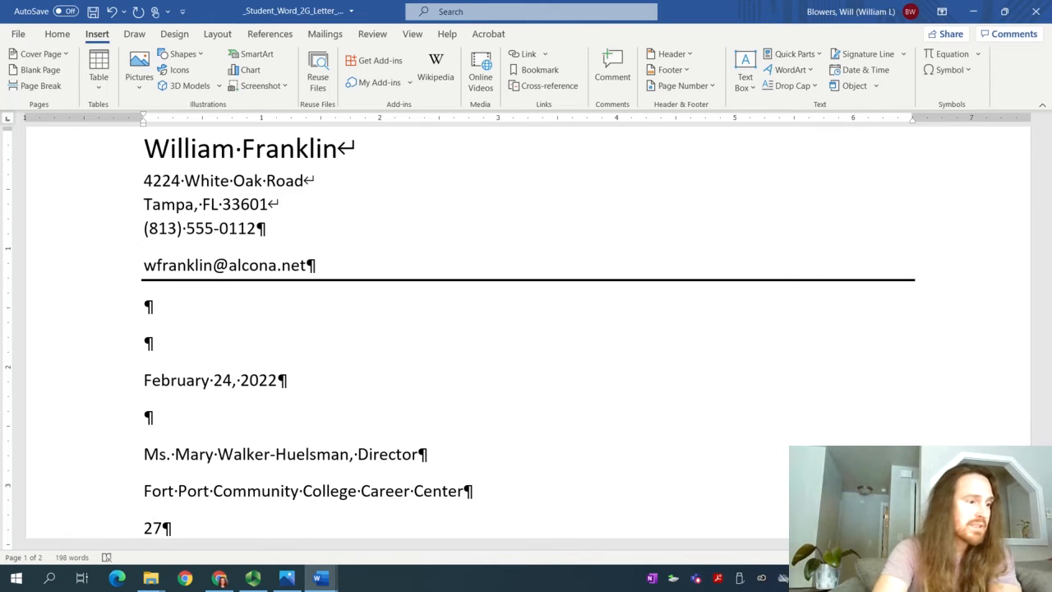
{"action": "type", "text": "45 Oa"}
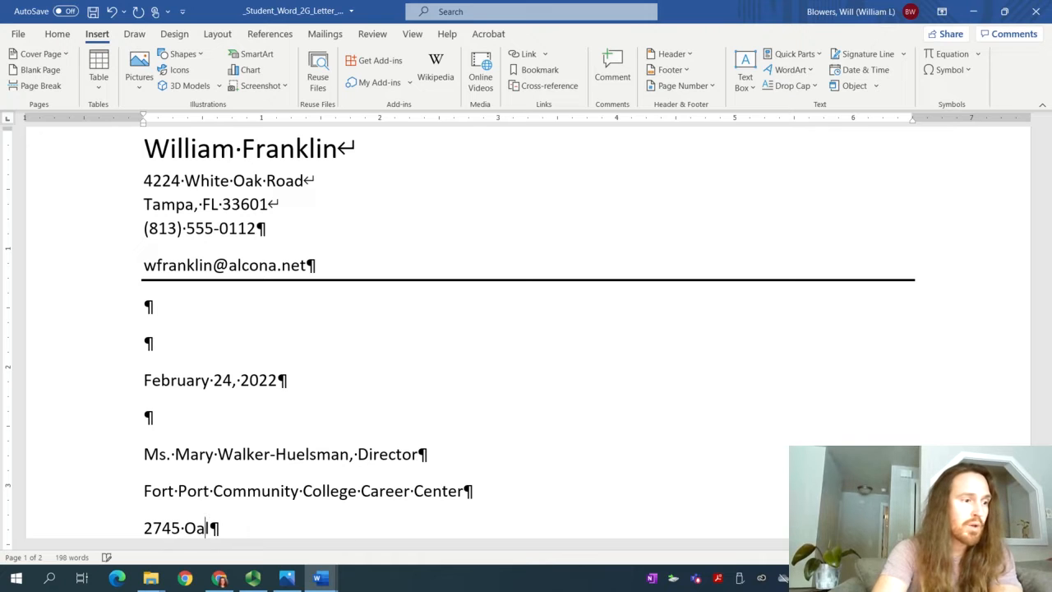
{"action": "type", "text": "kland "}
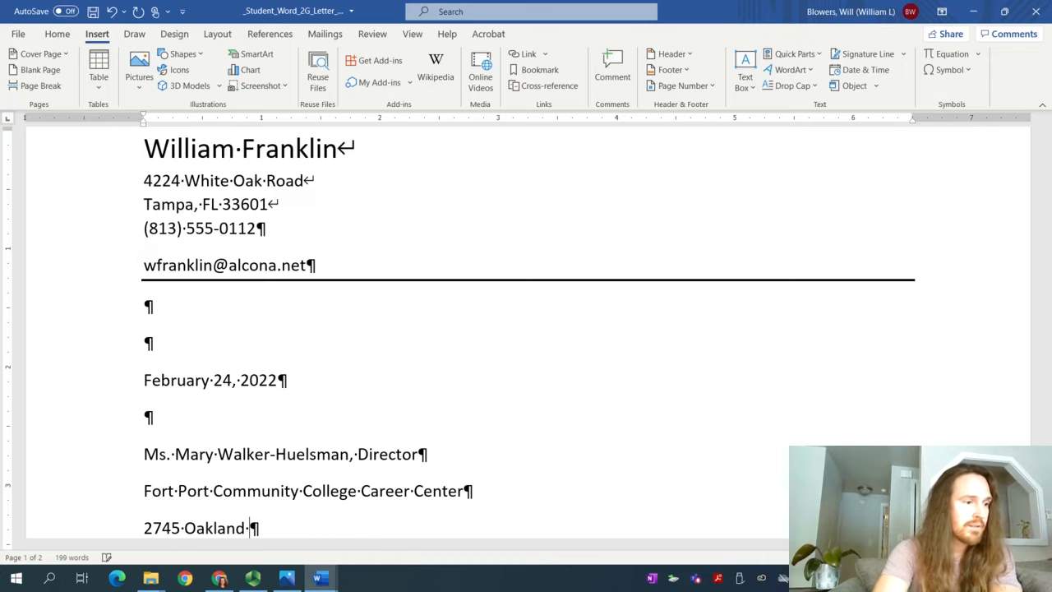
{"action": "type", "text": "Avenue"}
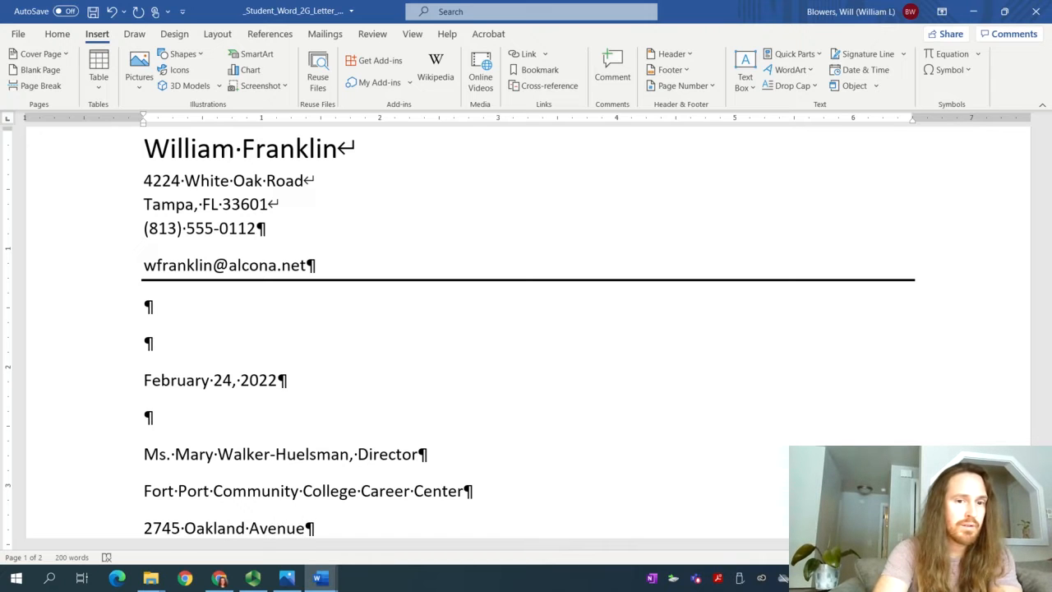
- Add the recipient's city, state and ZIP code as the fourth line of the inside address
{"action": "key", "text": "Return"}
{"action": "type", "text": "St. "}
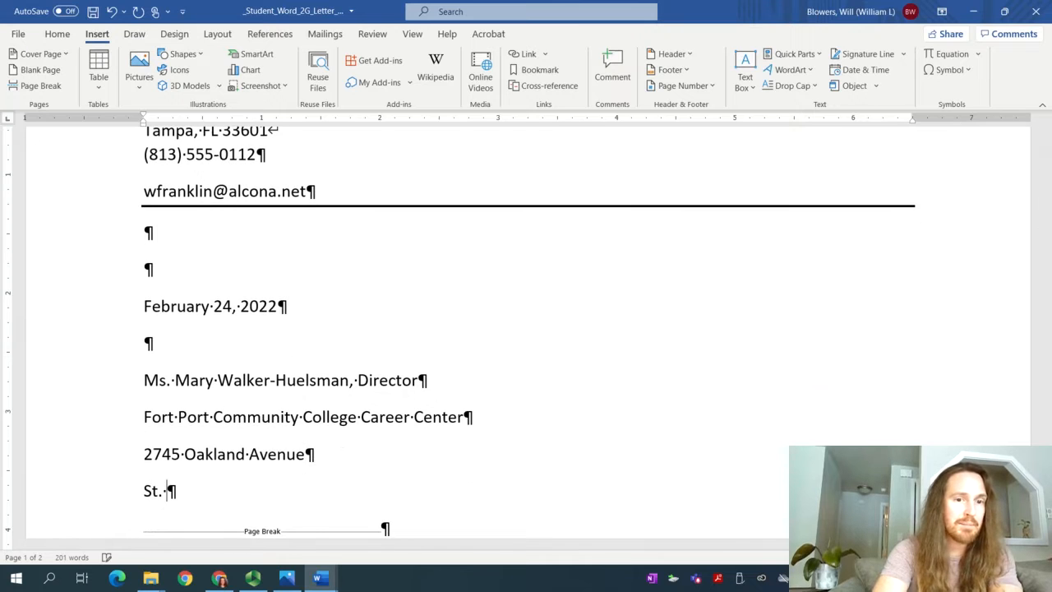
{"action": "type", "text": "Petersburg, "}
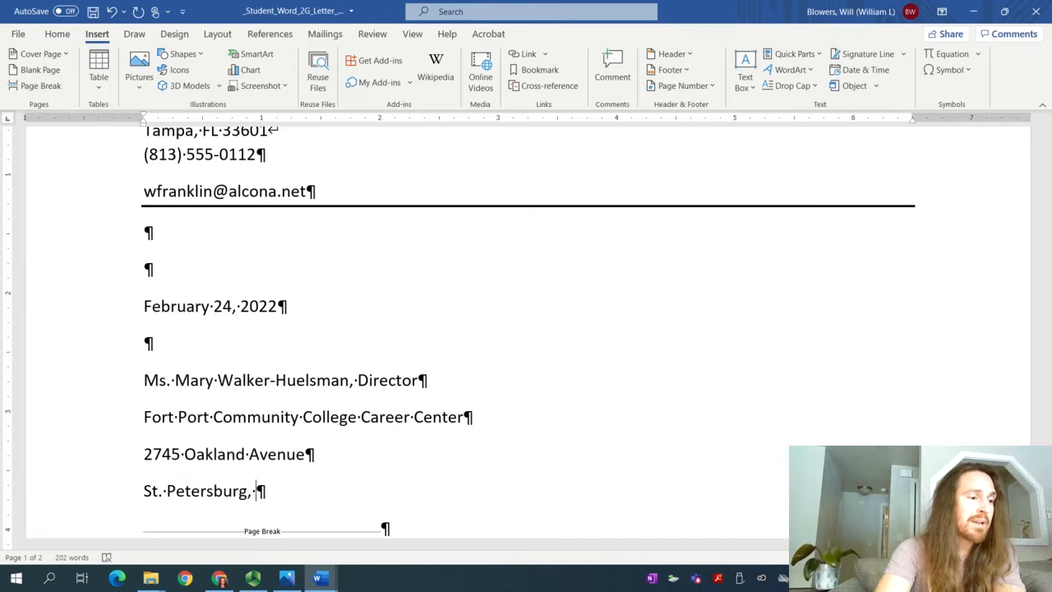
{"action": "type", "text": "FL "}
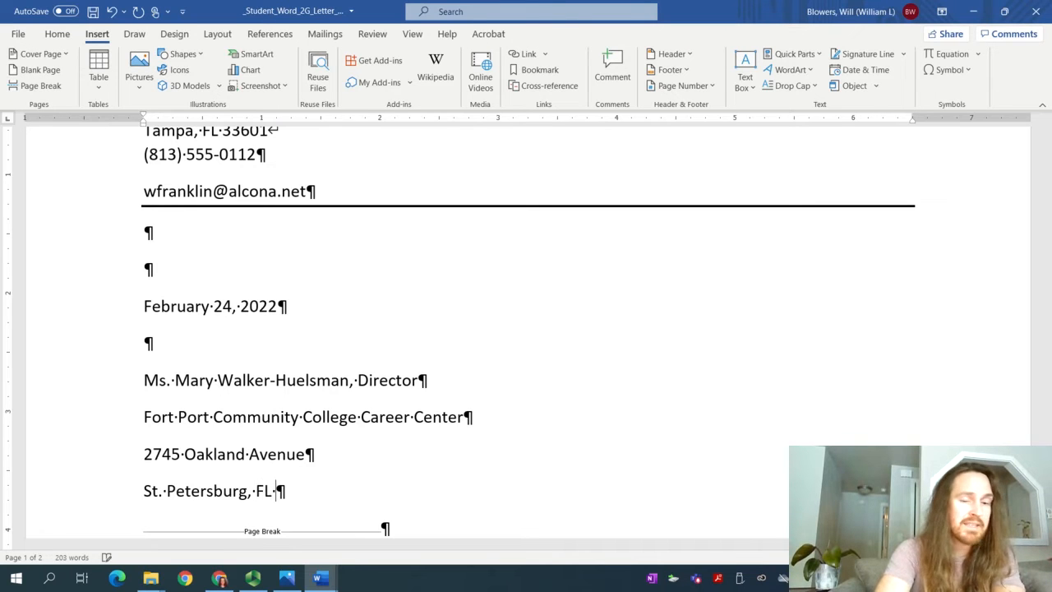
{"action": "type", "text": "337"}
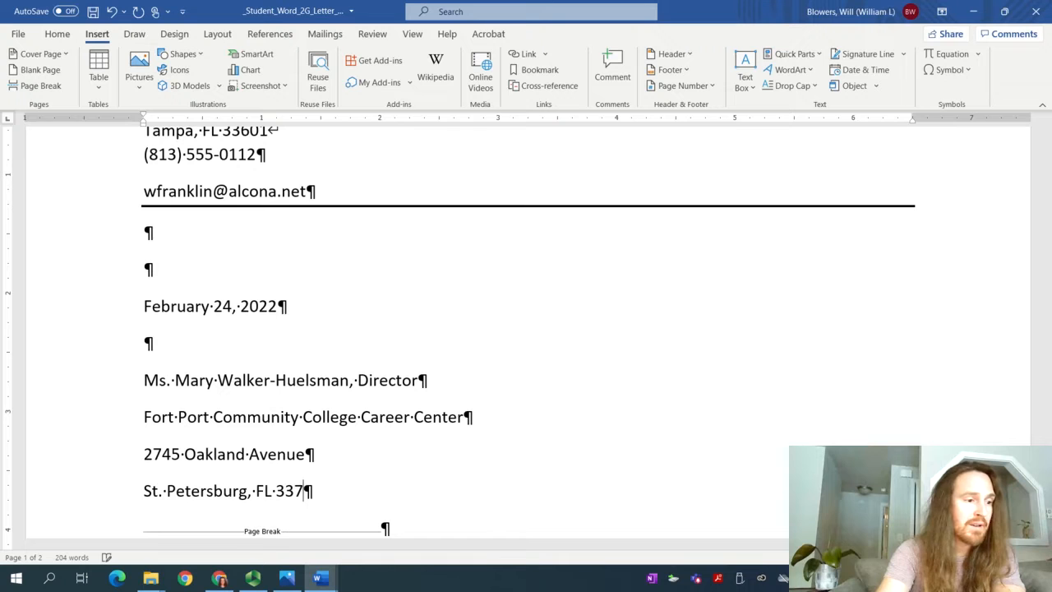
{"action": "type", "text": "13"}
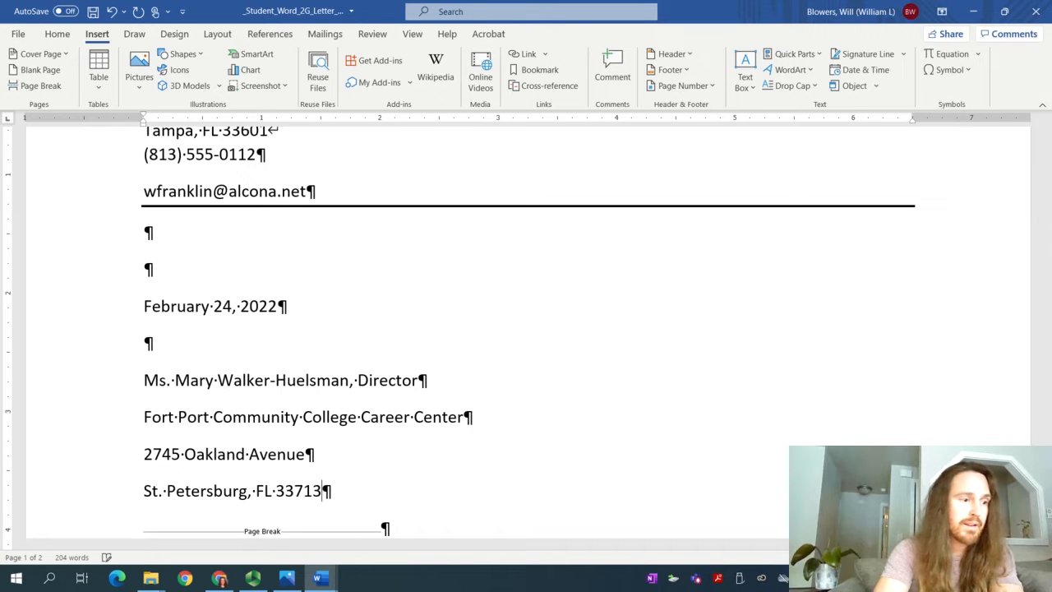
- Select the first three lines of the inside address
{"action": "left_click_drag", "start_coordinate": [322, 456], "coordinate": [138, 393]}
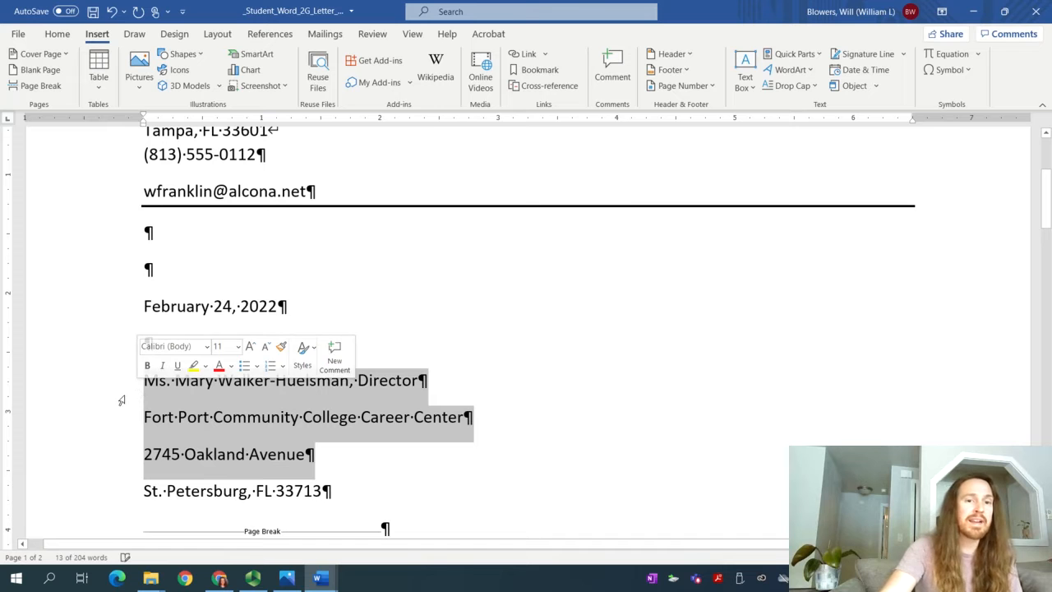
{"action": "left_click", "coordinate": [253, 578]}
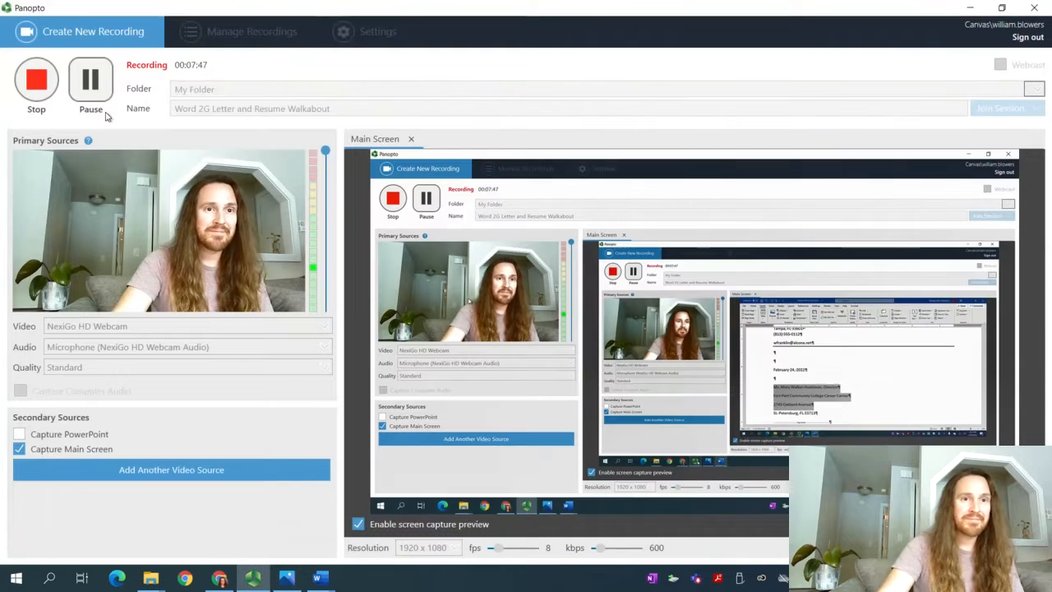
{"action": "left_click", "coordinate": [92, 83]}
{"action": "left_click", "coordinate": [92, 83]}
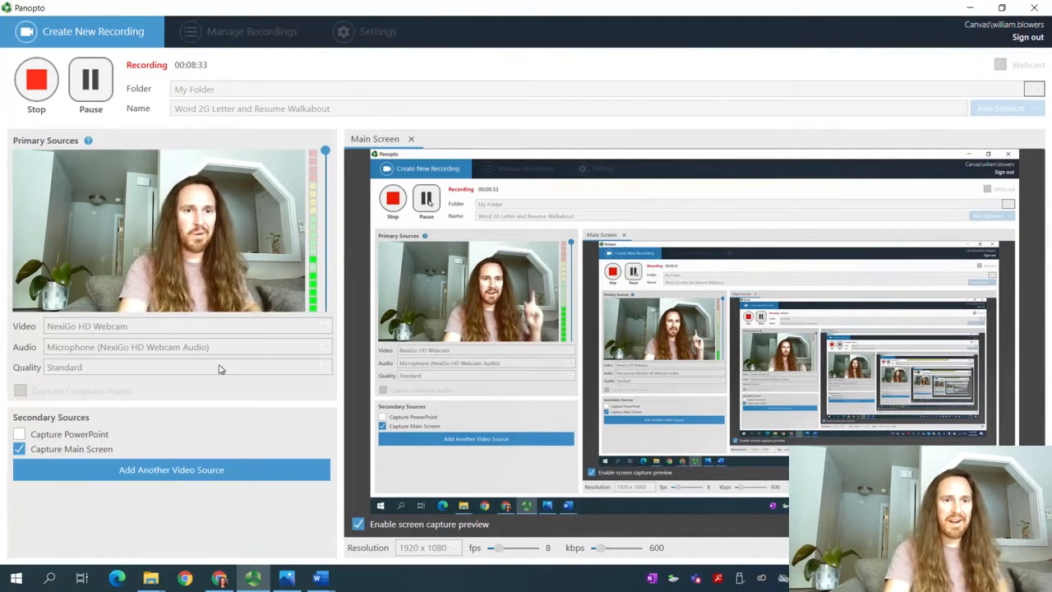
{"action": "mouse_move", "coordinate": [320, 577]}
{"action": "left_click", "coordinate": [328, 525]}
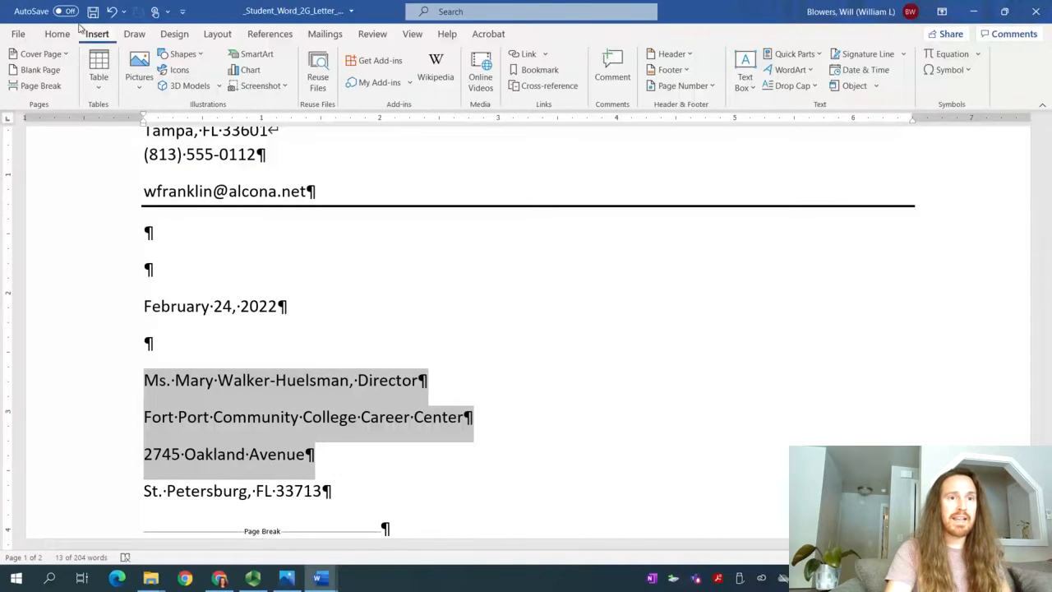
- Set the paragraph Spacing After to 0 pt for the selected first three lines of the inside address
{"action": "left_click", "coordinate": [56, 37]}
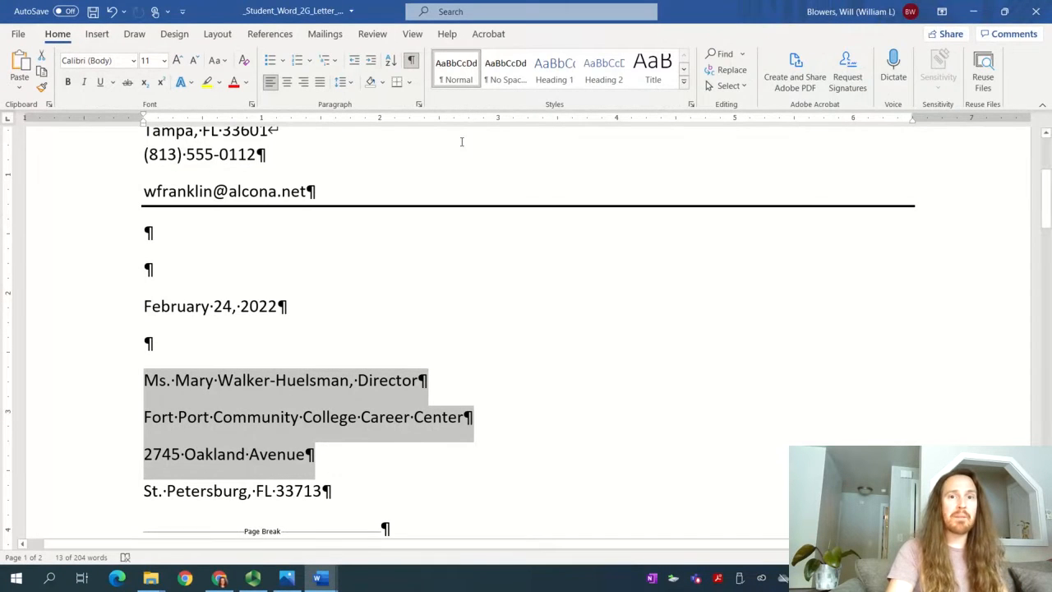
{"action": "left_click", "coordinate": [419, 105]}
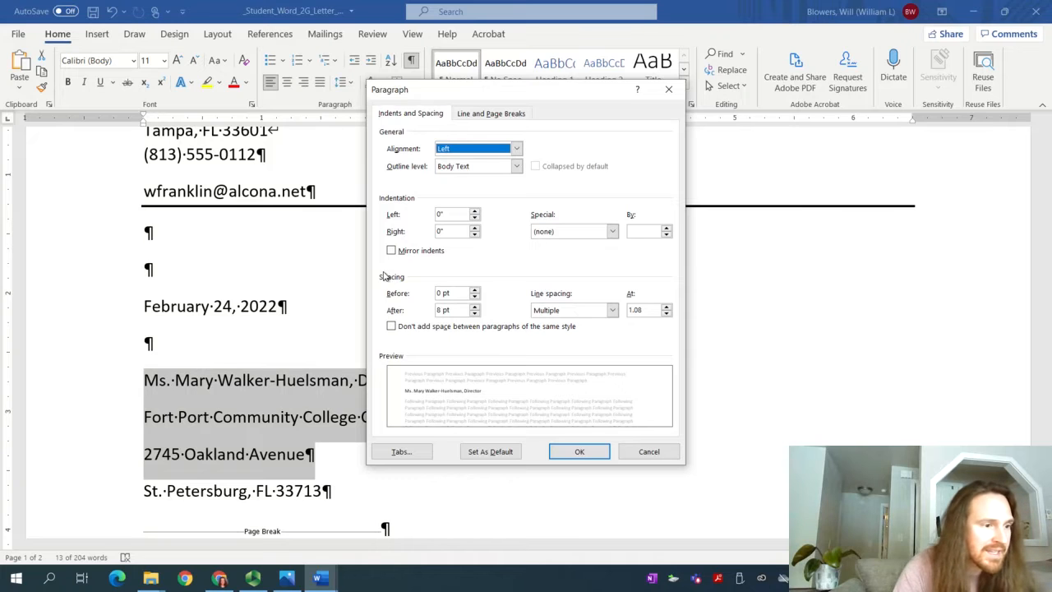
{"action": "left_click", "coordinate": [474, 313]}
{"action": "left_click", "coordinate": [475, 313]}
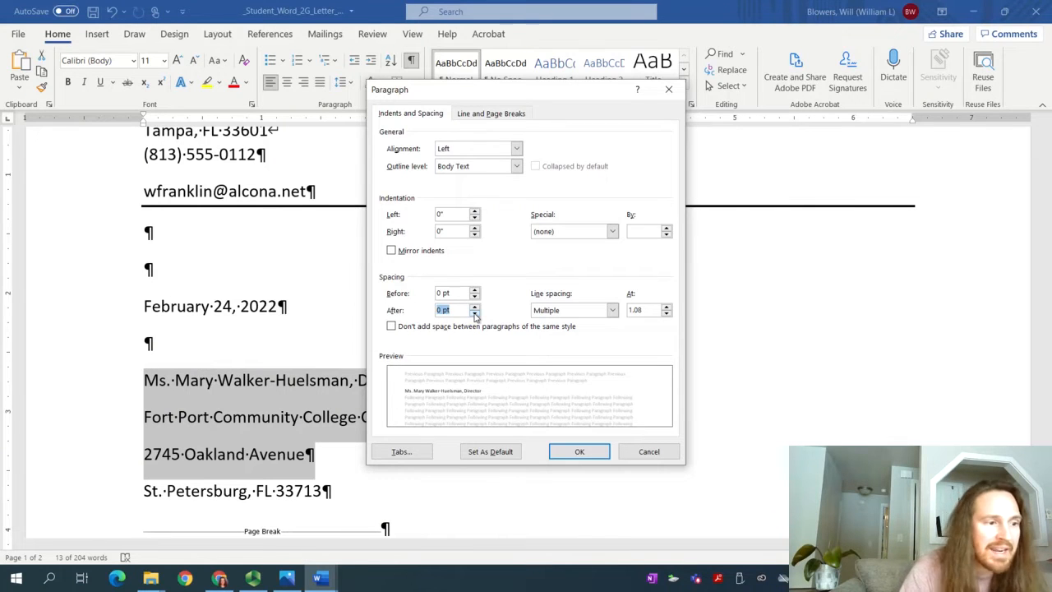
{"action": "left_click", "coordinate": [577, 452]}
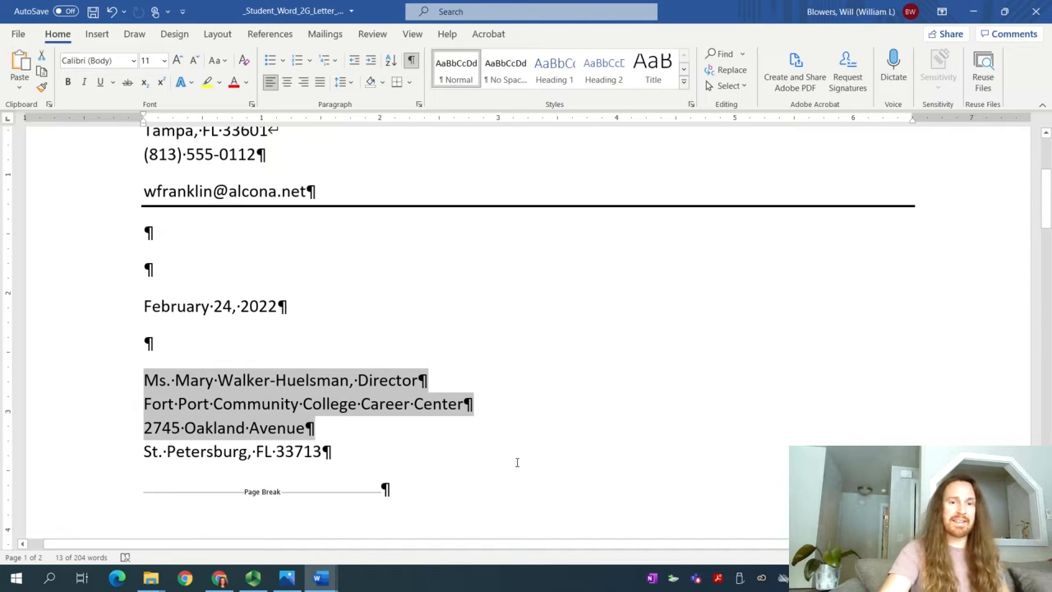
- Switch to the instructions document and highlight the remaining text of Step 2 in yellow
{"action": "left_click", "coordinate": [319, 578]}
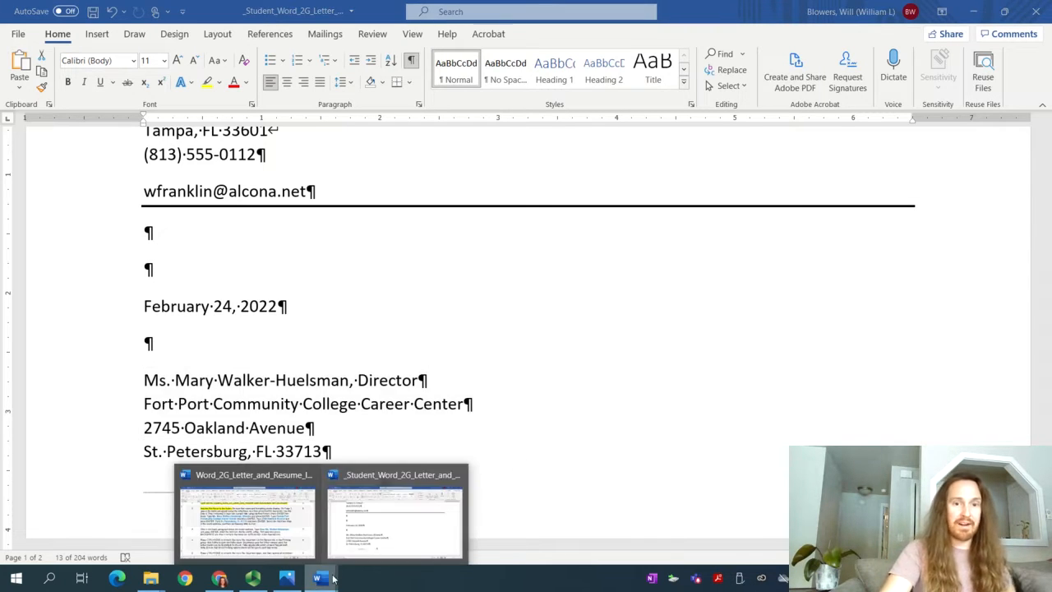
{"action": "left_click", "coordinate": [291, 555]}
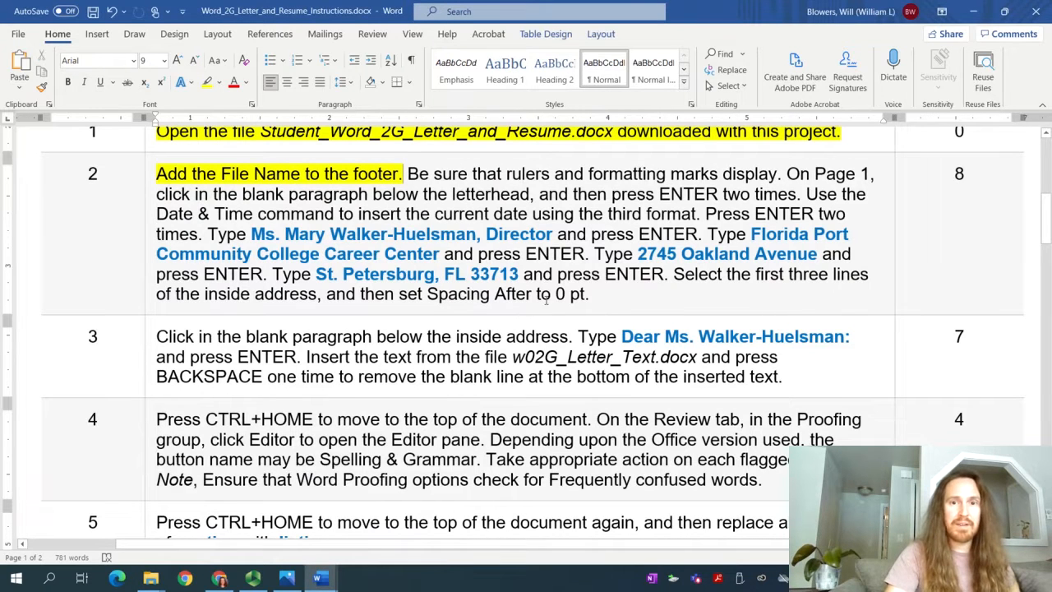
{"action": "left_click_drag", "start_coordinate": [604, 294], "coordinate": [416, 176]}
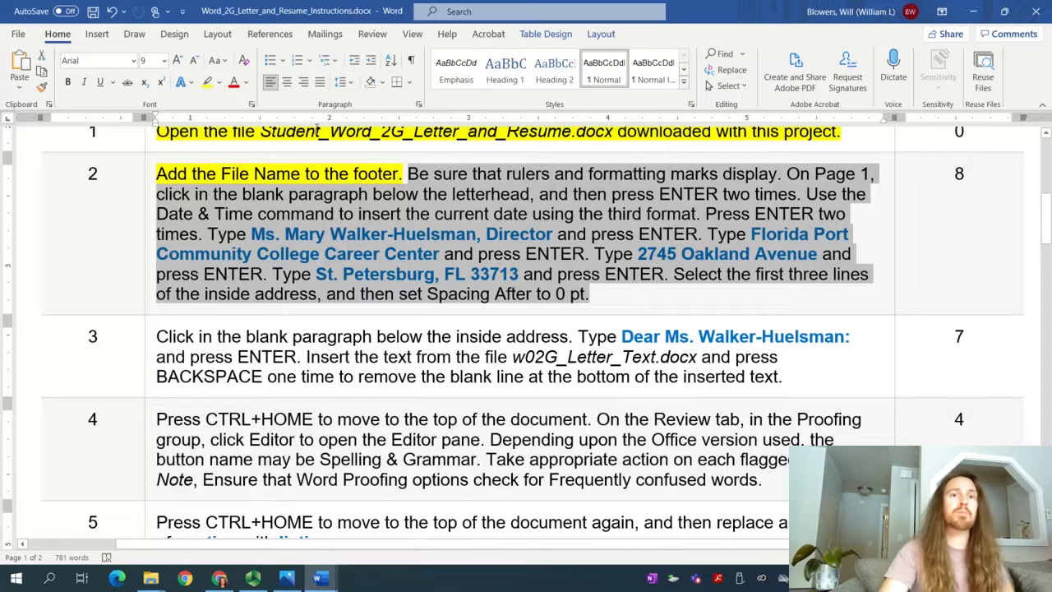
{"action": "left_click", "coordinate": [208, 83]}
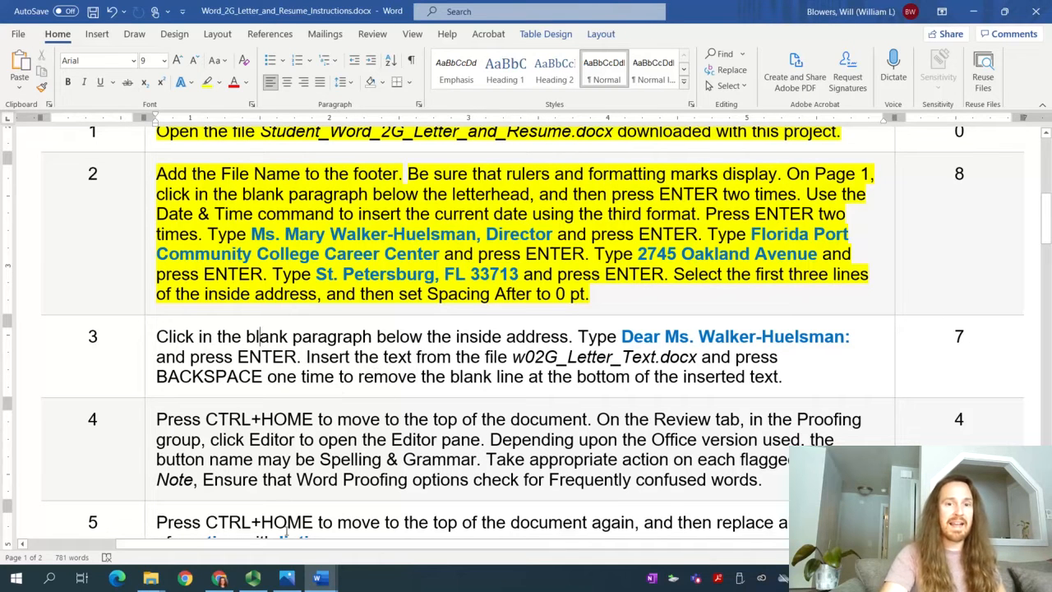
- Return to the student document and place the insertion point in the blank paragraph below the inside address
{"action": "mouse_move", "coordinate": [320, 578]}
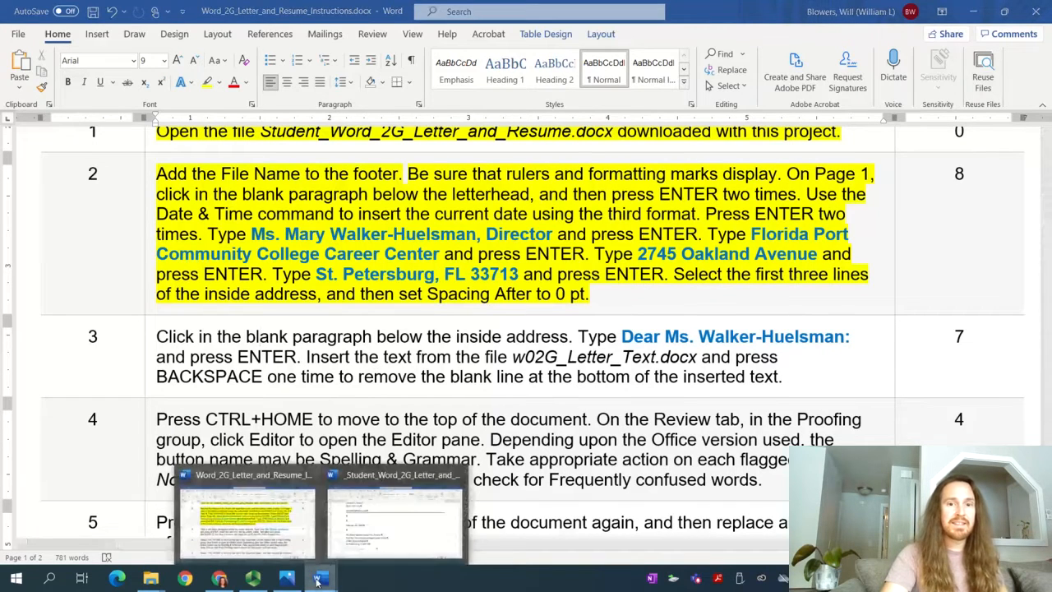
{"action": "left_click", "coordinate": [368, 540]}
{"action": "scroll", "coordinate": [360, 511], "scroll_direction": "down", "scroll_amount": 3}
{"action": "left_click", "coordinate": [356, 368]}
{"action": "left_click", "coordinate": [258, 375]}
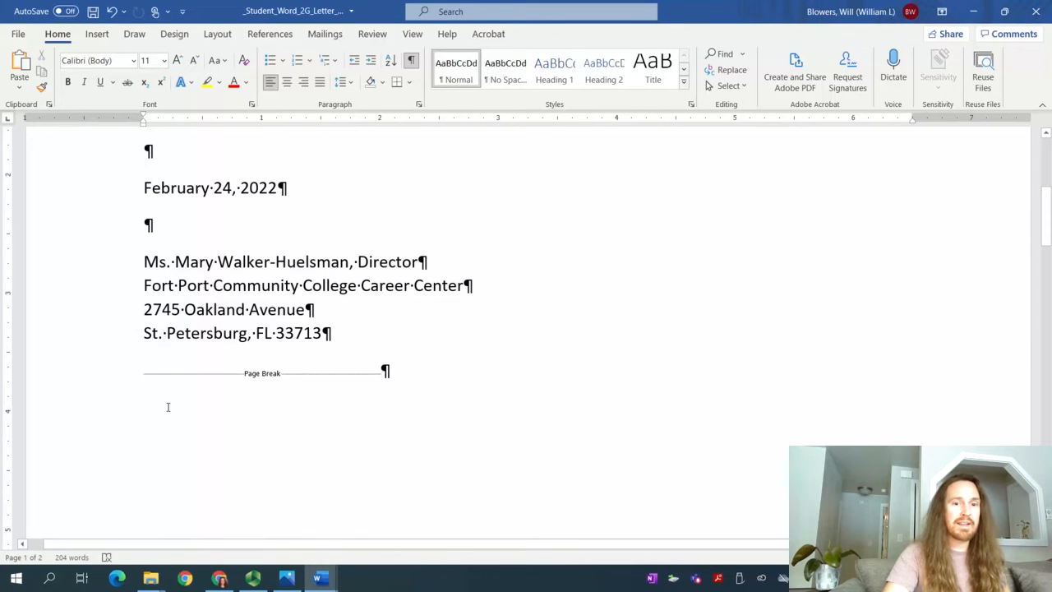
{"action": "left_click", "coordinate": [253, 578]}
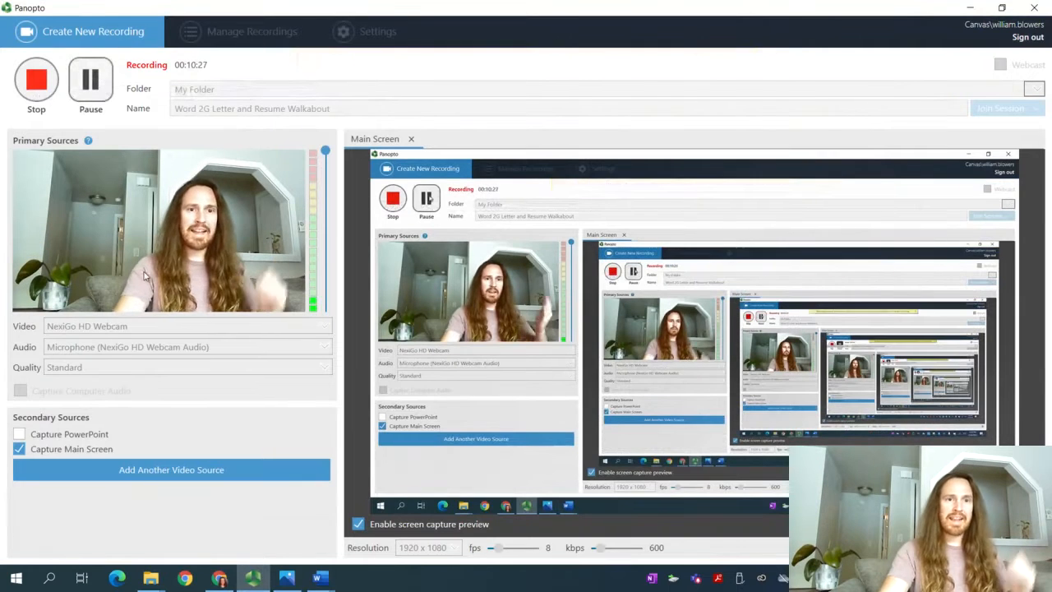
{"action": "mouse_move", "coordinate": [319, 578]}
{"action": "left_click", "coordinate": [359, 535]}
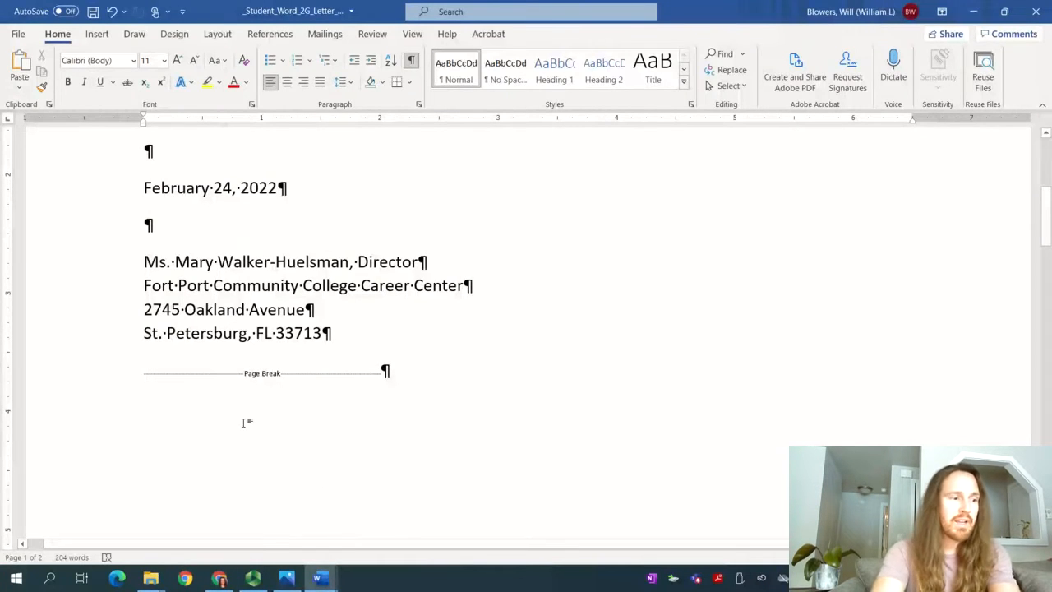
- Enter the salutation Dear Ms. with the recipient's surname below the inside address, and start a new paragraph
{"action": "type", "text": "Dear "}
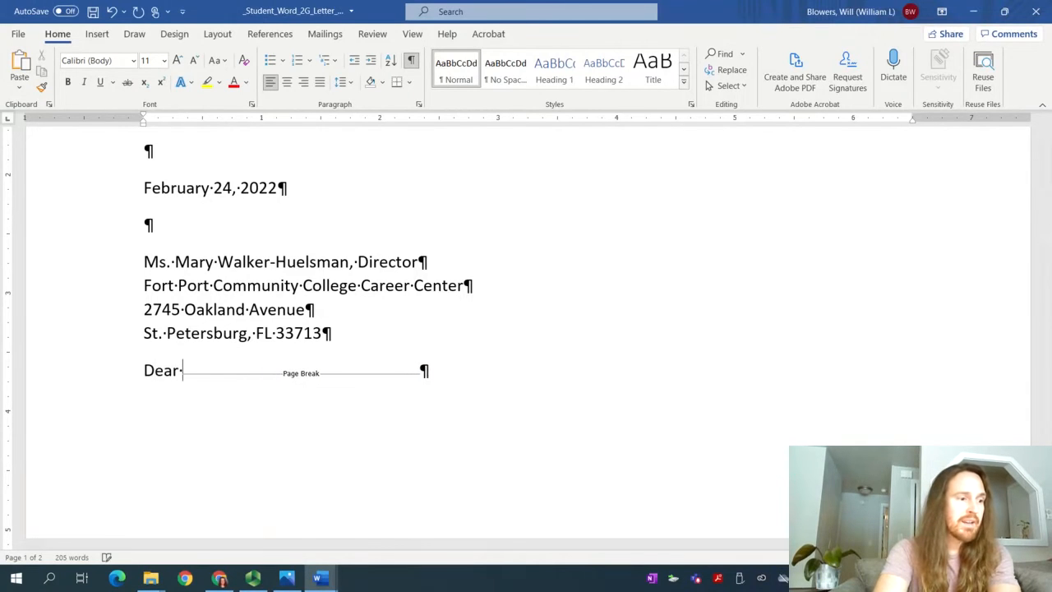
{"action": "type", "text": "Ms. Walker-"}
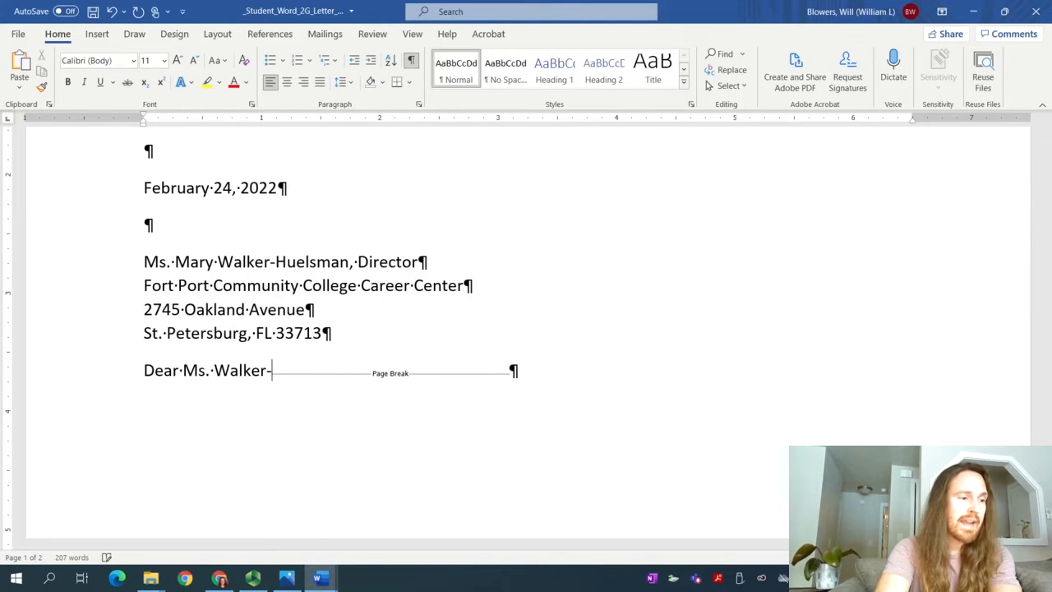
{"action": "type", "text": "Huelsma"}
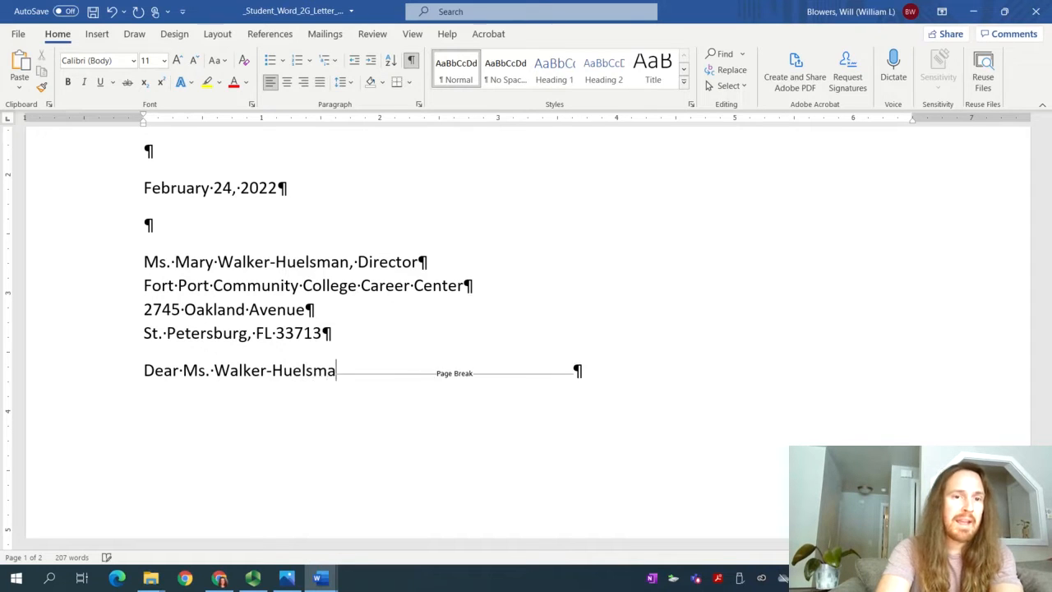
{"action": "type", "text": "n"}
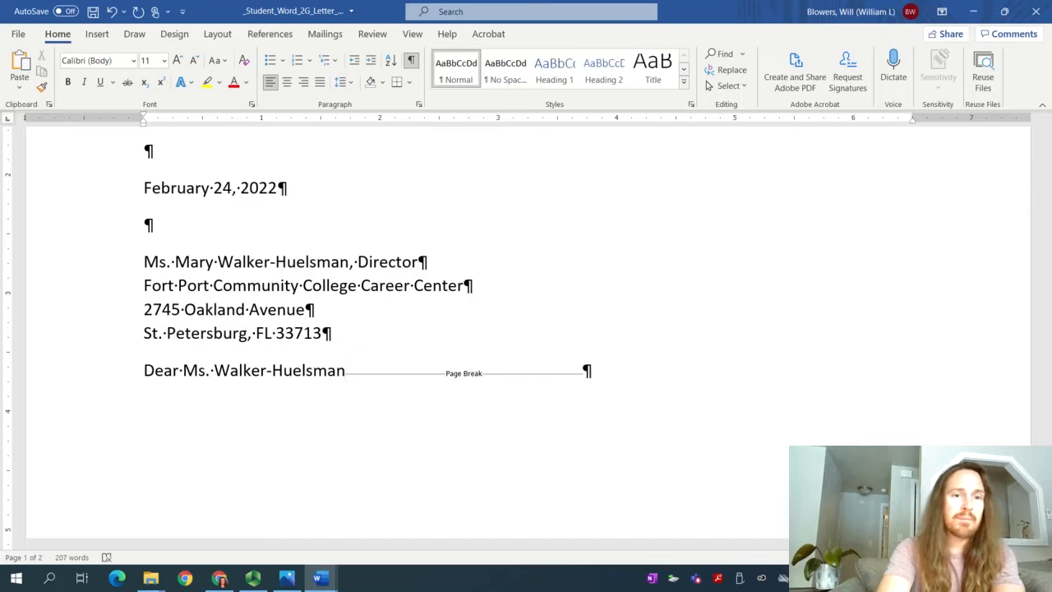
{"action": "key", "text": "Return"}
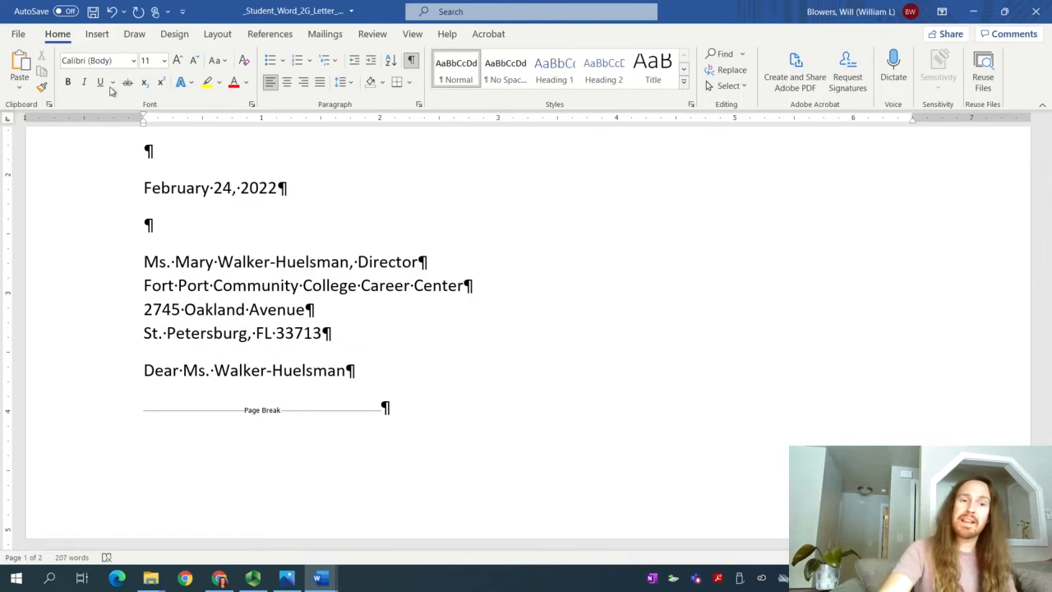
- Insert the text from w02G_Letter_Text.docx in the _Student_Word_2G_Letter_and_Resume downloads folder into the paragraph below the salutation
{"action": "scroll", "coordinate": [314, 292], "scroll_direction": "up", "scroll_amount": 4}
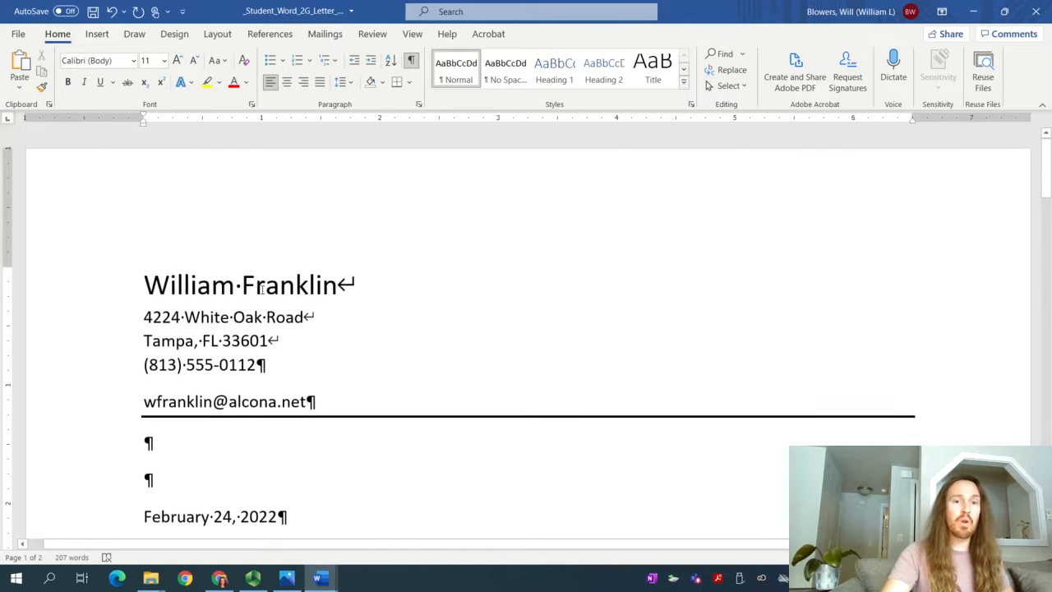
{"action": "scroll", "coordinate": [261, 277], "scroll_direction": "down", "scroll_amount": 3}
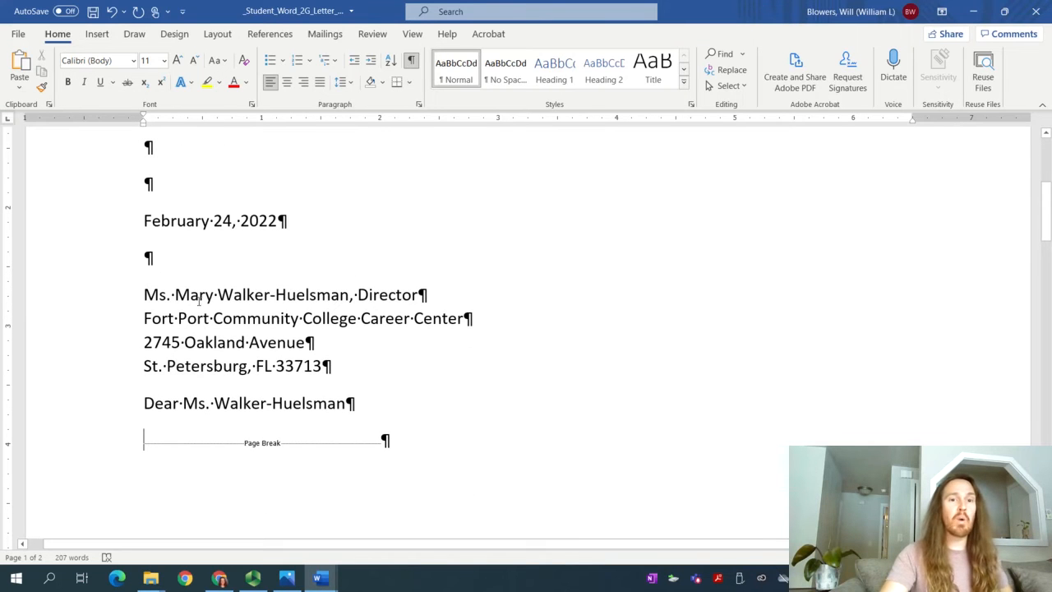
{"action": "left_click", "coordinate": [90, 40]}
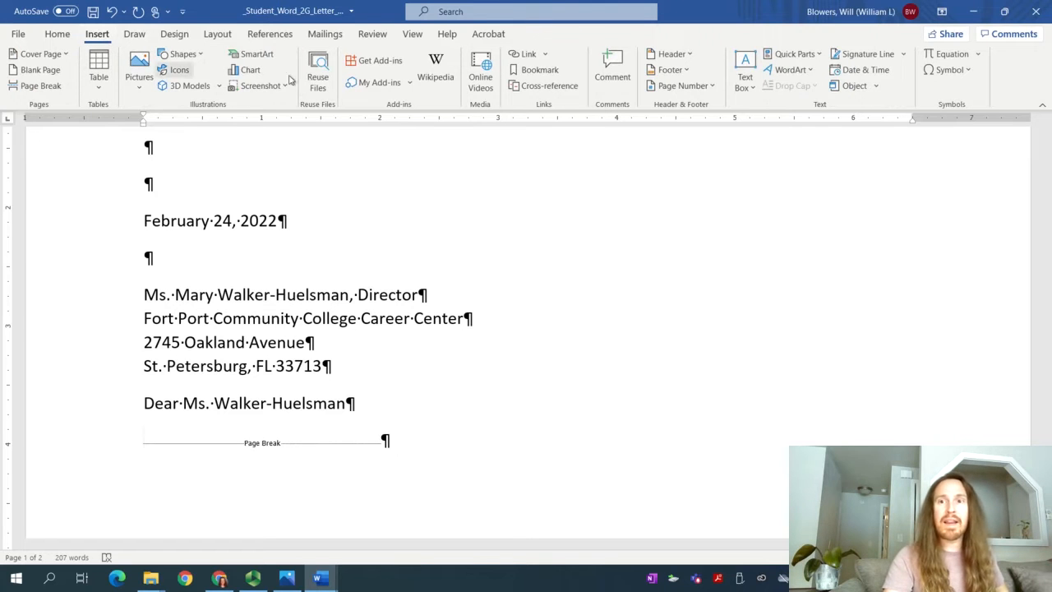
{"action": "left_click", "coordinate": [859, 86]}
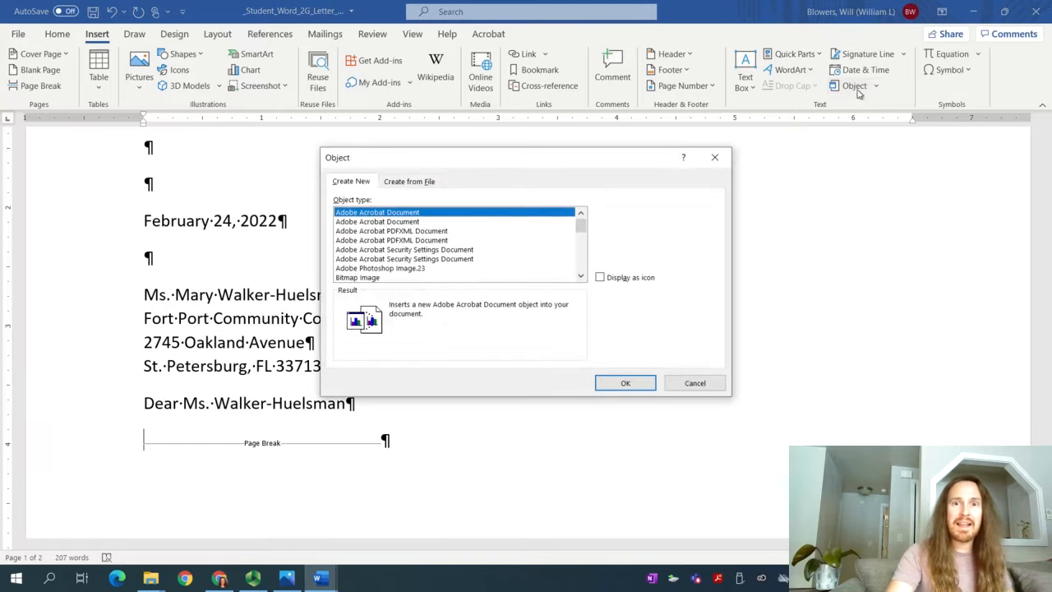
{"action": "left_click", "coordinate": [714, 157]}
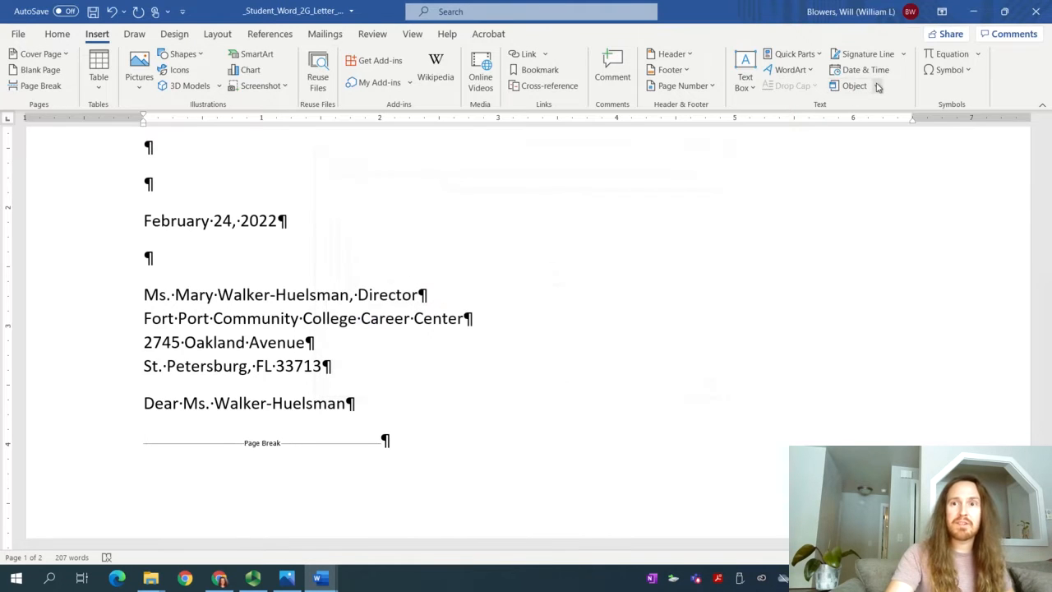
{"action": "left_click", "coordinate": [876, 87]}
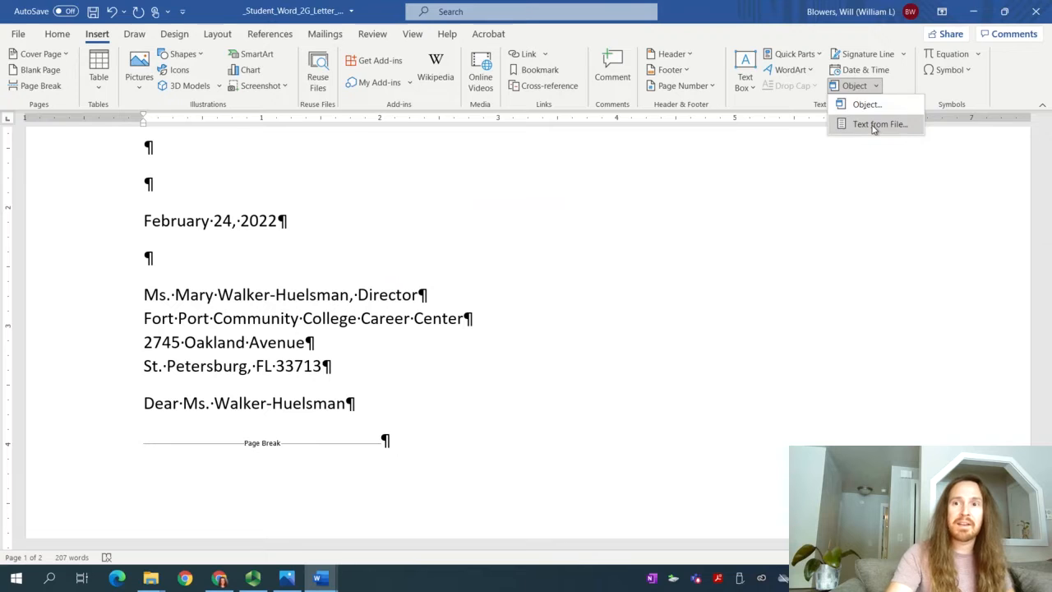
{"action": "left_click", "coordinate": [879, 124]}
{"action": "left_click", "coordinate": [59, 79]}
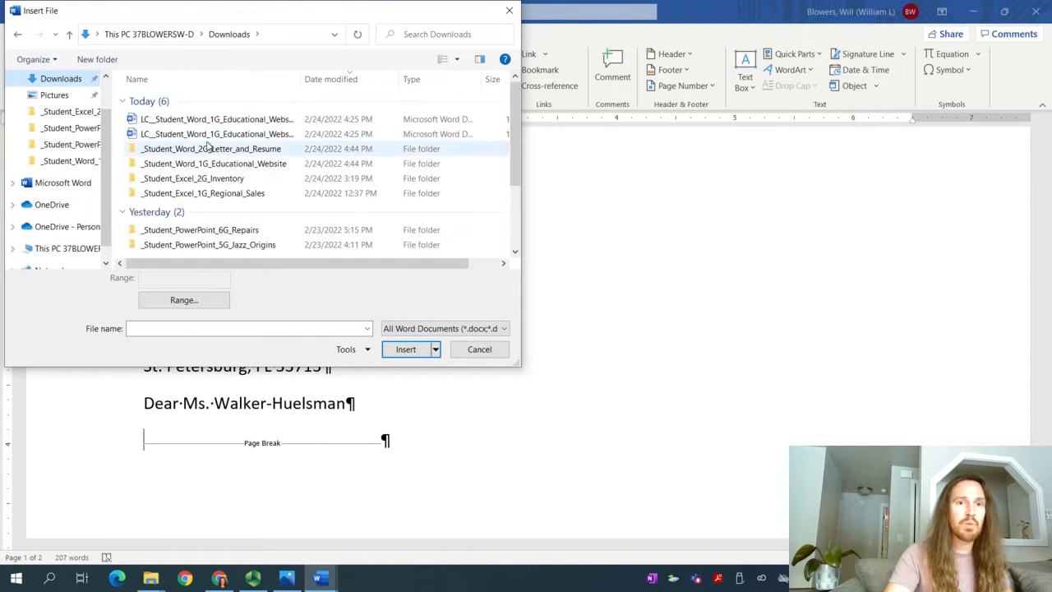
{"action": "double_click", "coordinate": [215, 151]}
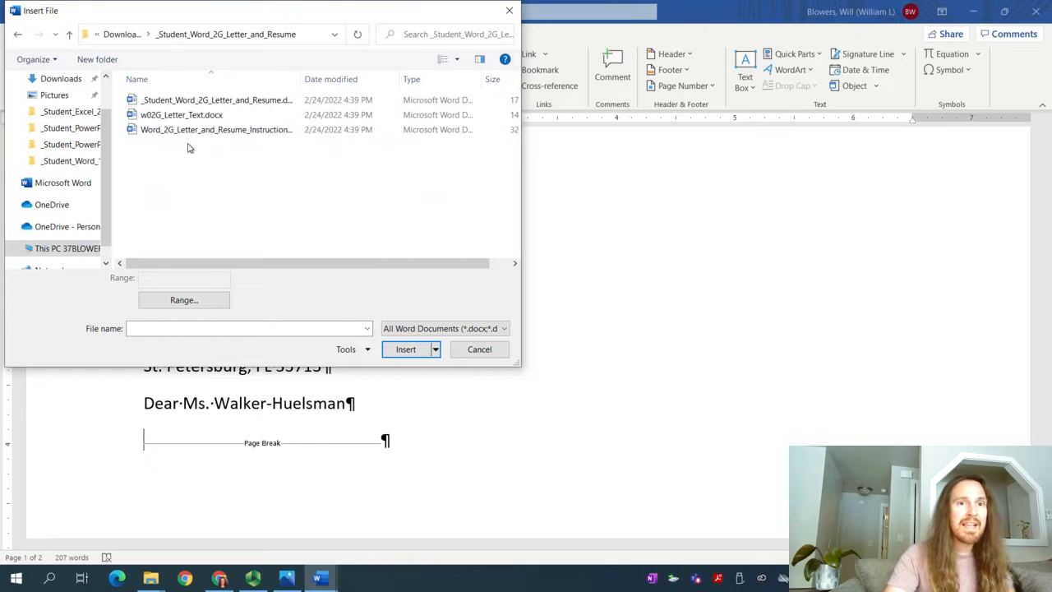
{"action": "left_click", "coordinate": [189, 115]}
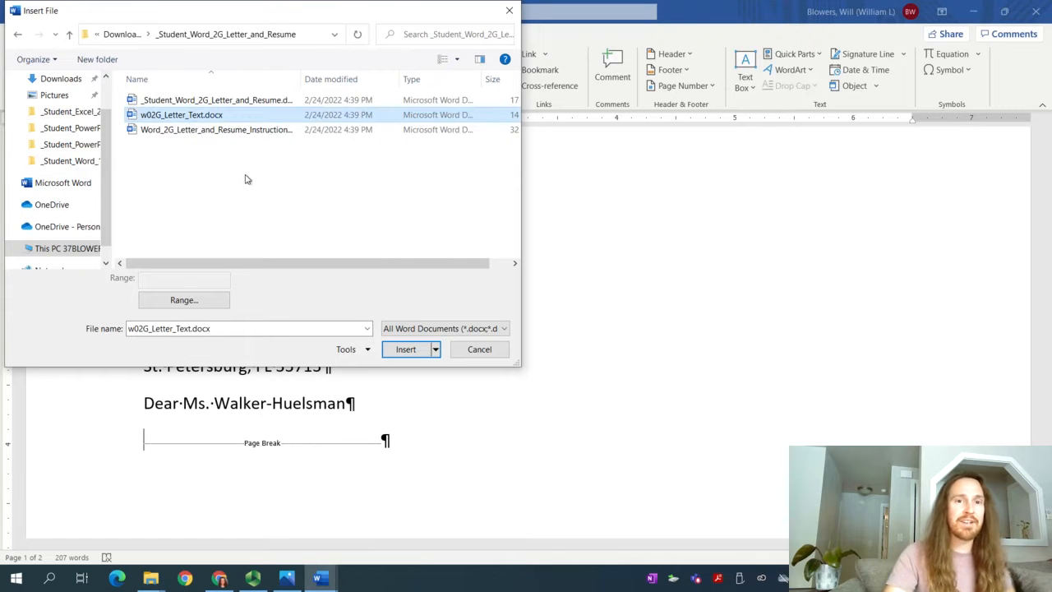
{"action": "left_click", "coordinate": [405, 349]}
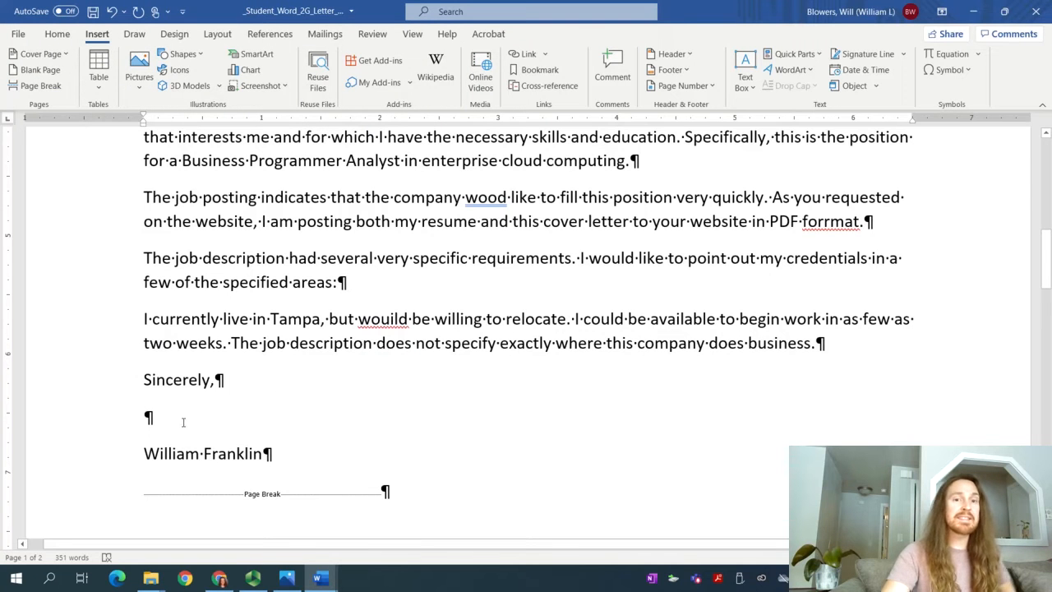
- Look over the inserted letter text and switch to Photos to view the 2G_Letter_and_Resume_final_result.JPG reference image
{"action": "scroll", "coordinate": [424, 392], "scroll_direction": "up", "scroll_amount": 3}
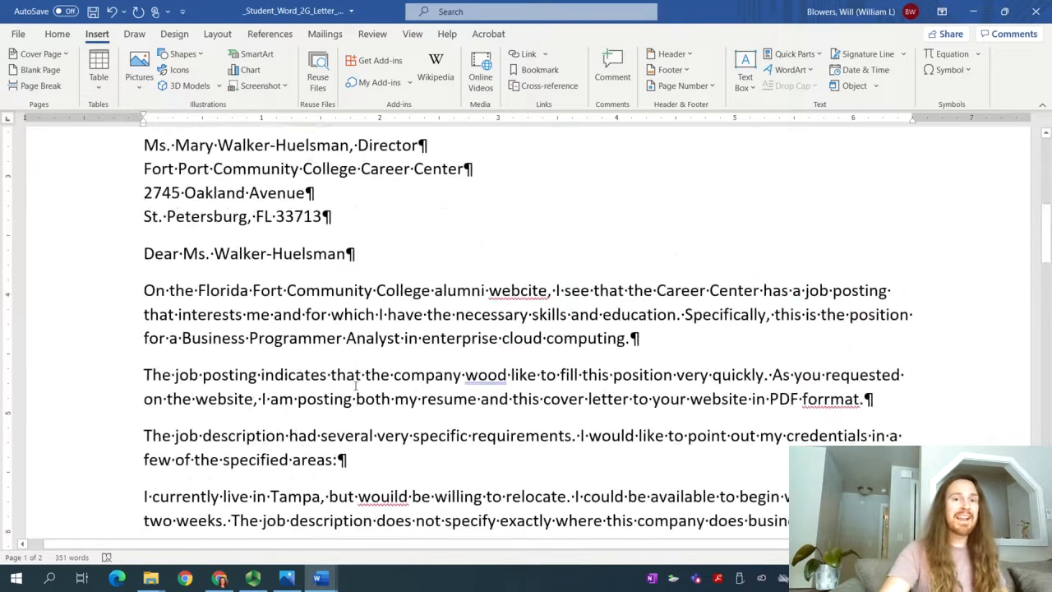
{"action": "scroll", "coordinate": [424, 392], "scroll_direction": "down", "scroll_amount": 1}
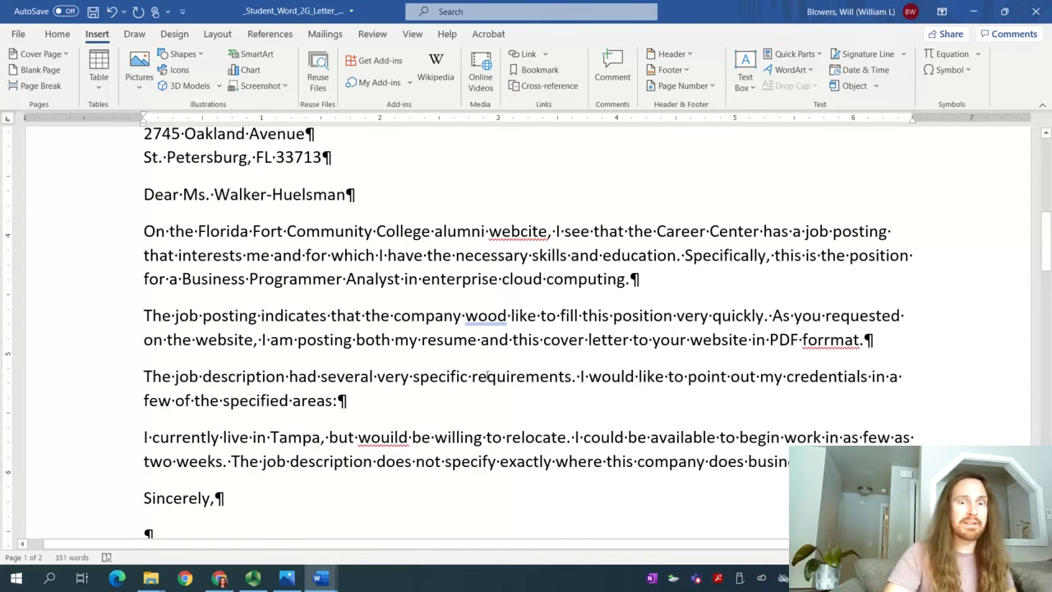
{"action": "mouse_move", "coordinate": [289, 578]}
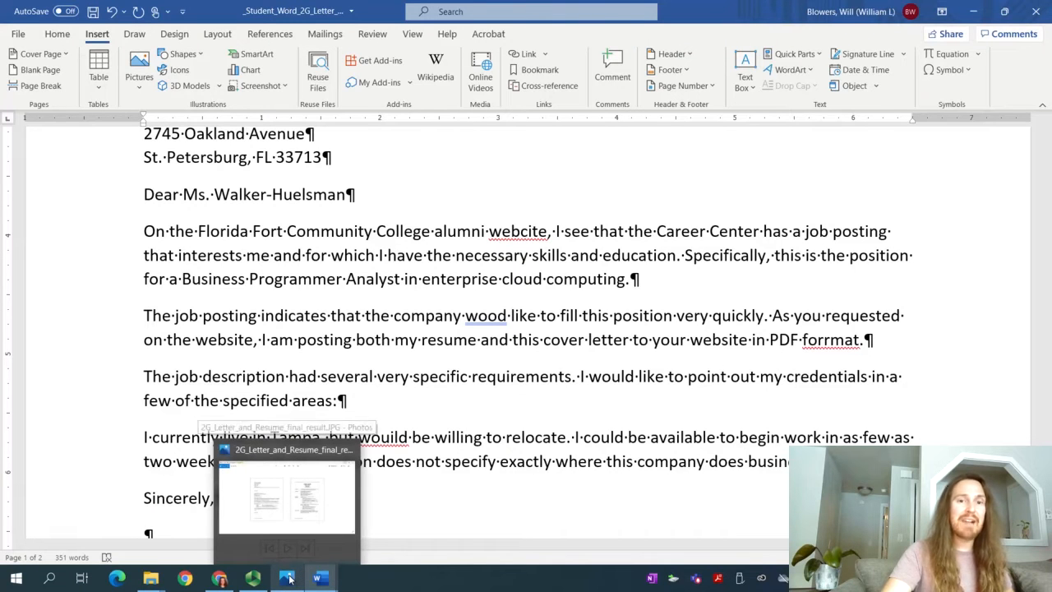
{"action": "left_click", "coordinate": [285, 493]}
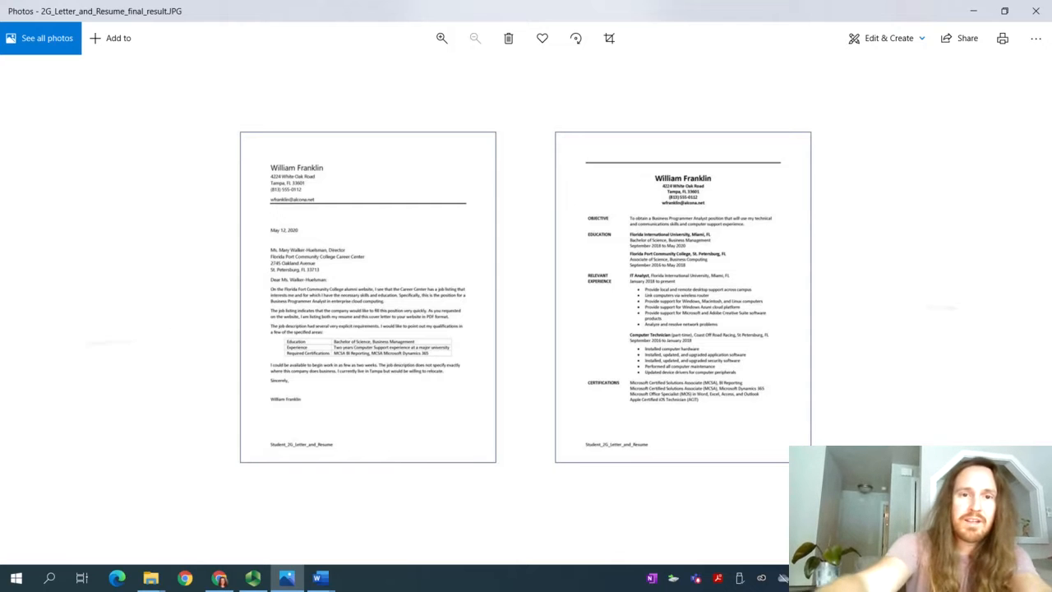
- Return from the reference image to the Word_2G_Letter_and_Resume_Instructions.docx document and highlight the Step 3 text in yellow
{"action": "key", "text": "ctrl+plus"}
{"action": "key", "text": "ctrl+minus"}
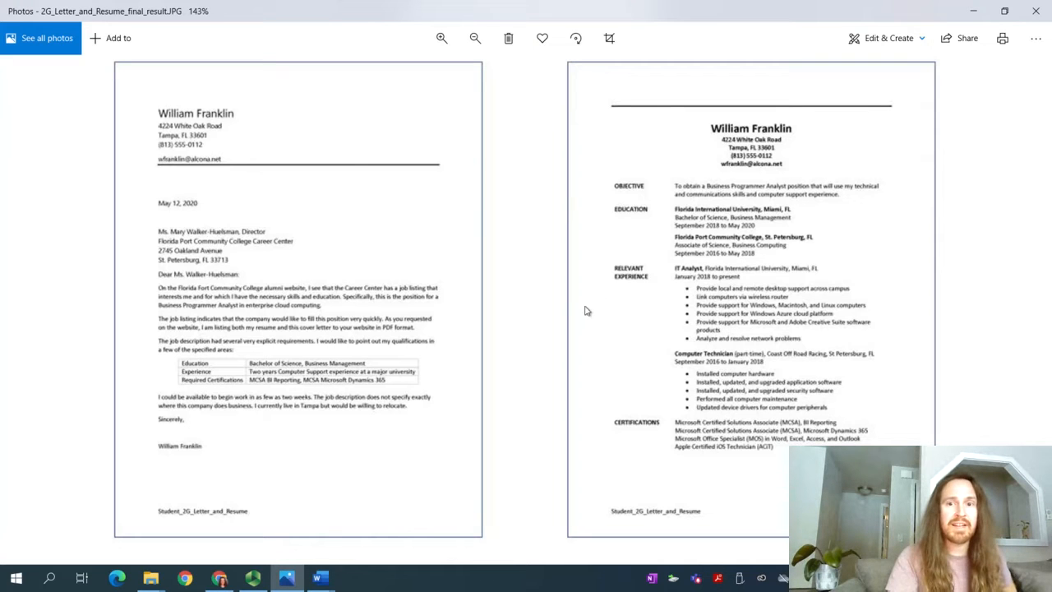
{"action": "left_click", "coordinate": [319, 579]}
{"action": "left_click", "coordinate": [279, 505]}
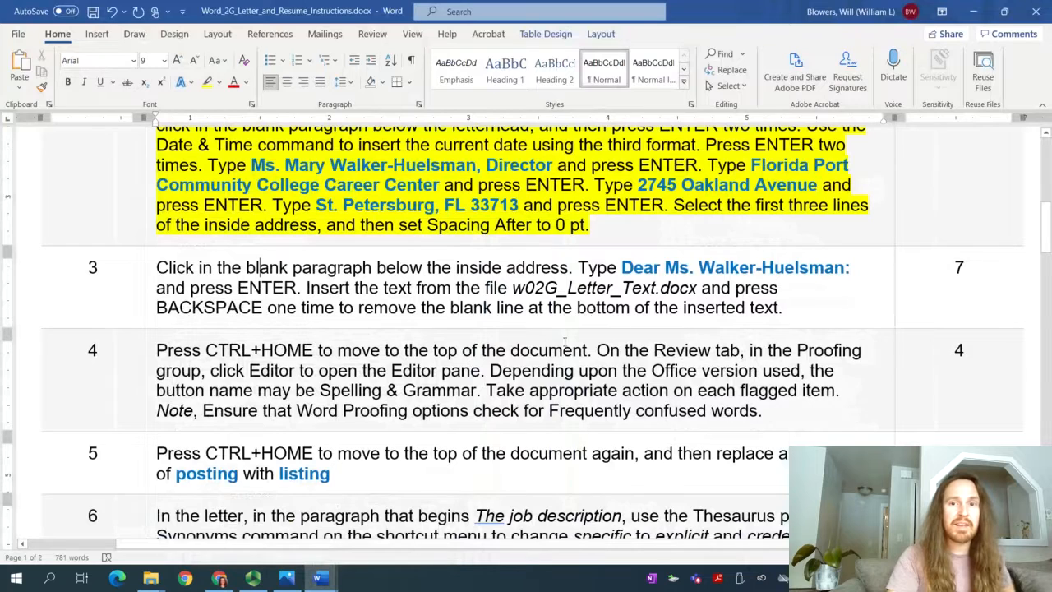
{"action": "left_click", "coordinate": [592, 319]}
{"action": "left_click_drag", "start_coordinate": [792, 313], "coordinate": [190, 277]}
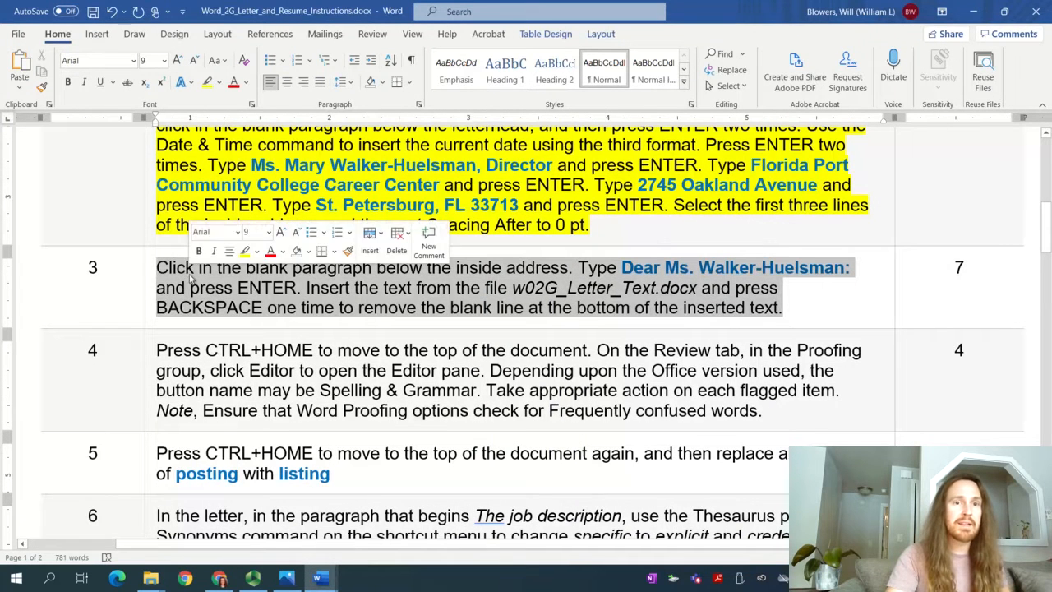
{"action": "left_click", "coordinate": [208, 83]}
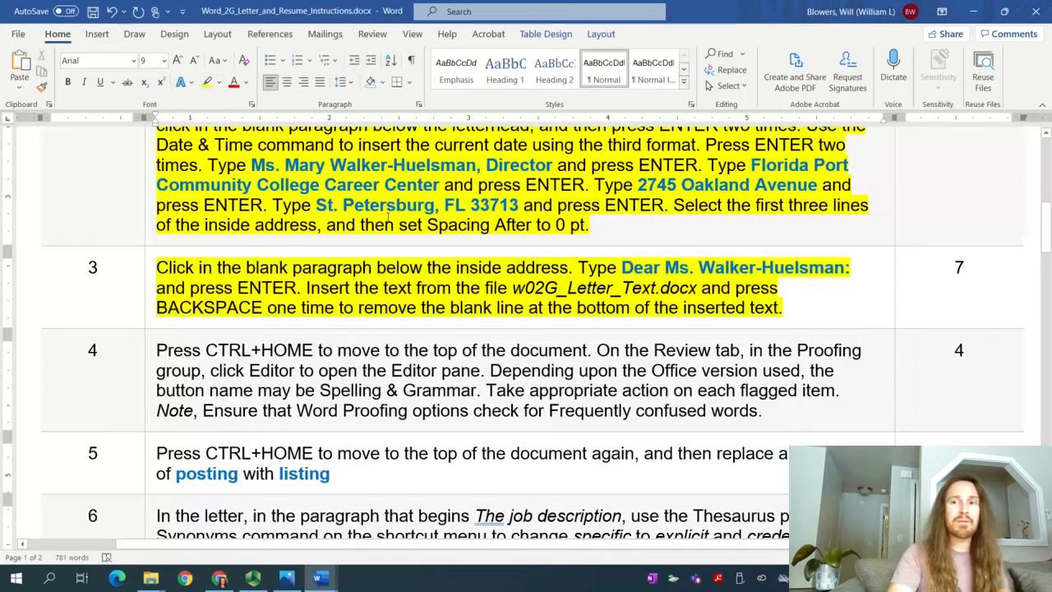
- Read Step 4 of the instructions, then switch to the student document and place the insertion point at its very beginning
{"action": "scroll", "coordinate": [526, 329], "scroll_direction": "up", "scroll_amount": 5}
{"action": "scroll", "coordinate": [399, 216], "scroll_direction": "down", "scroll_amount": 4}
{"action": "scroll", "coordinate": [274, 321], "scroll_direction": "down", "scroll_amount": 3}
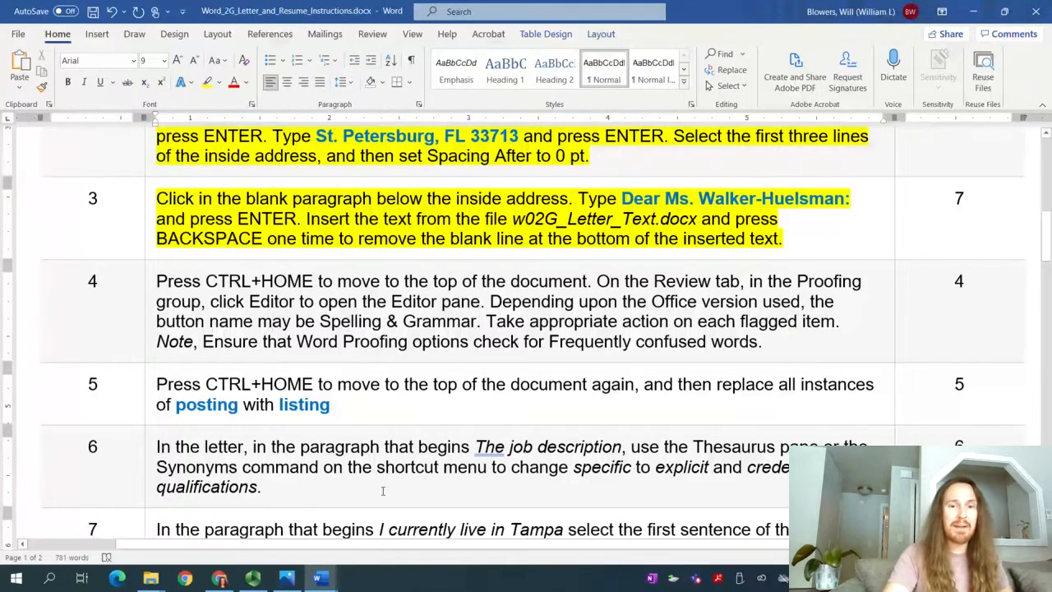
{"action": "mouse_move", "coordinate": [331, 580]}
{"action": "left_click", "coordinate": [351, 554]}
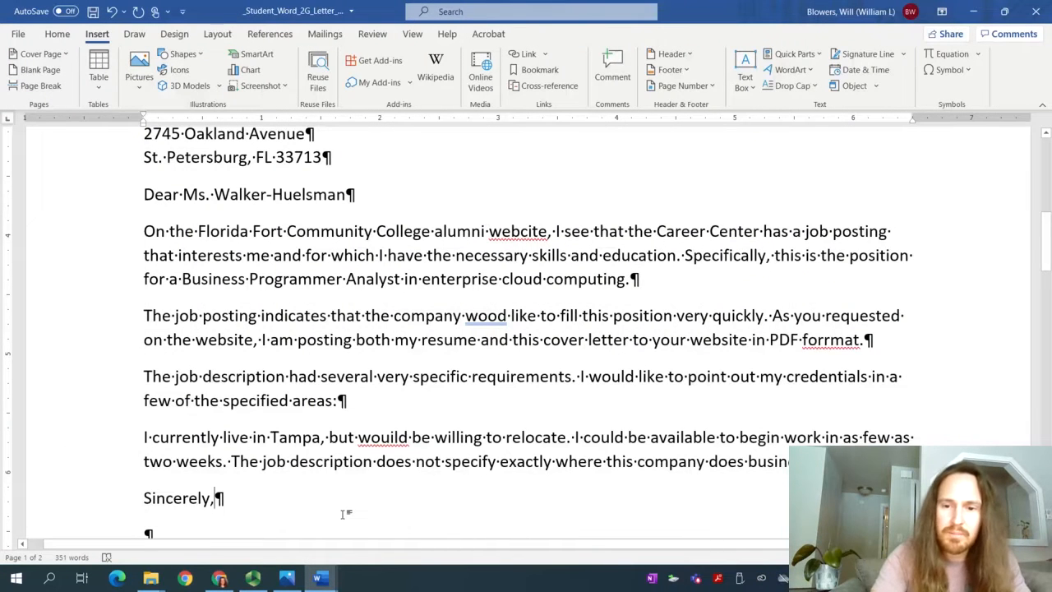
{"action": "key", "text": "ctrl+Home"}
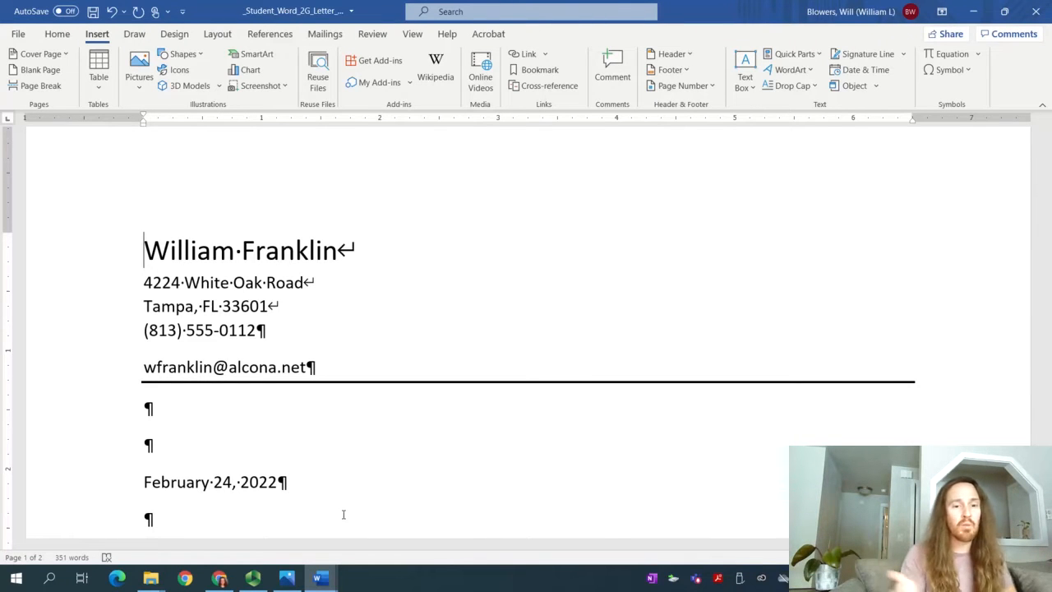
- Compare Step 4's proofing instructions with the Review commands available in the student document
{"action": "mouse_move", "coordinate": [325, 579]}
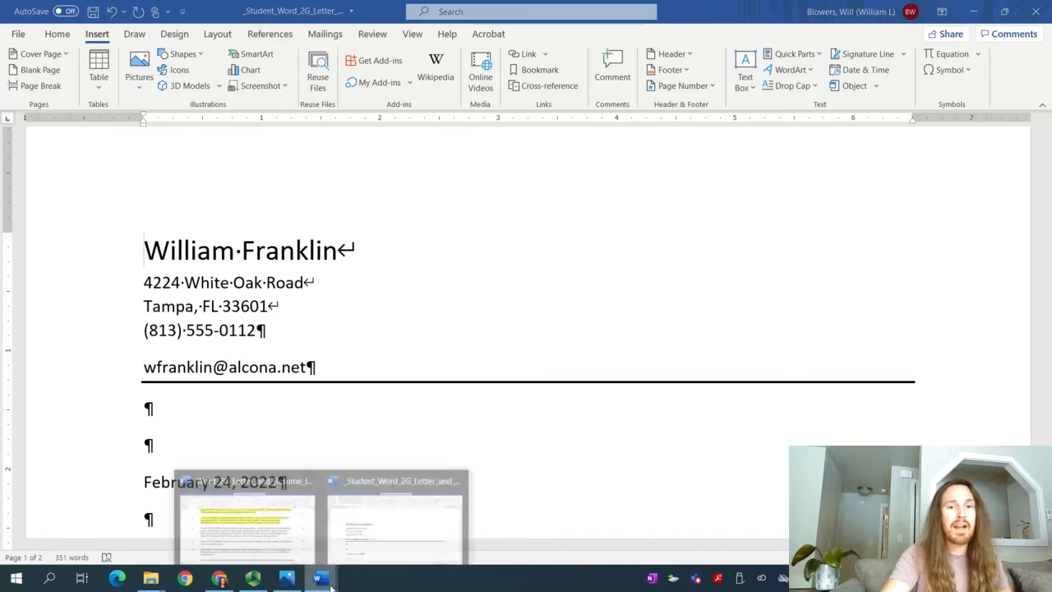
{"action": "left_click", "coordinate": [246, 518]}
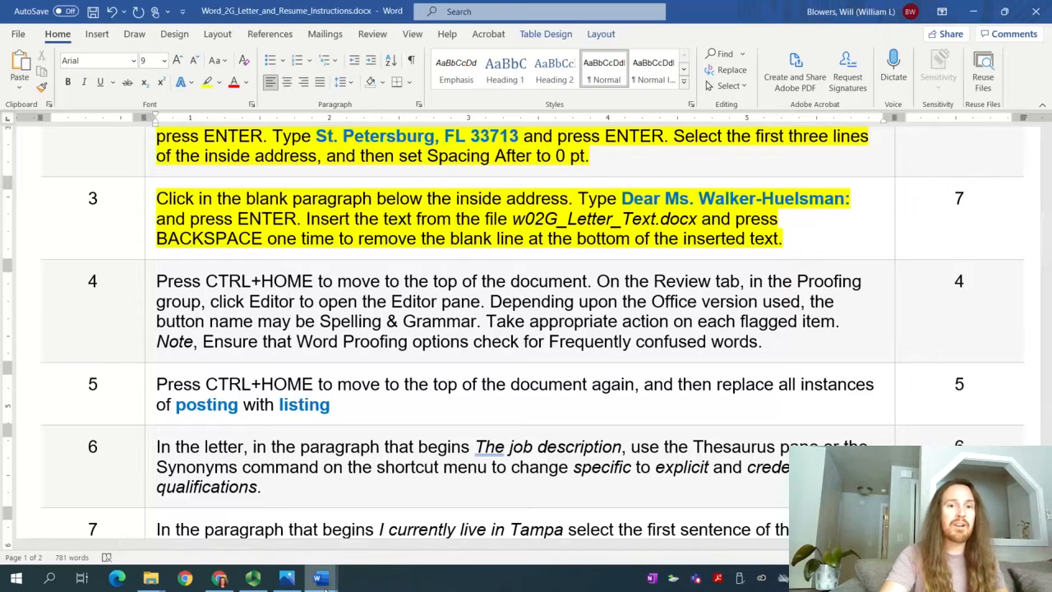
{"action": "mouse_move", "coordinate": [321, 579]}
{"action": "left_click", "coordinate": [355, 536]}
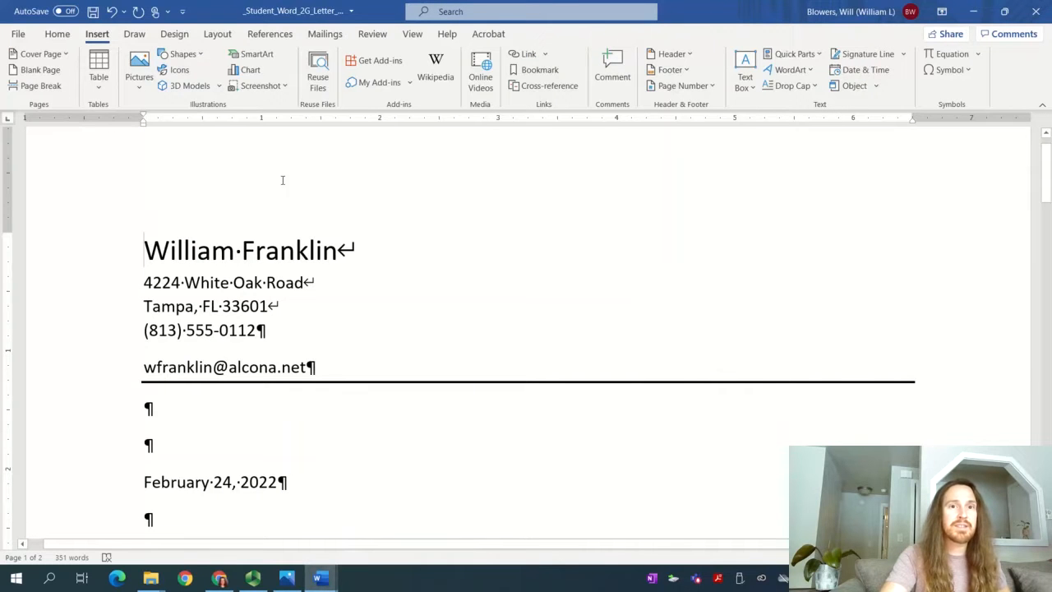
{"action": "left_click", "coordinate": [419, 36]}
{"action": "mouse_move", "coordinate": [324, 580]}
{"action": "left_click", "coordinate": [263, 514]}
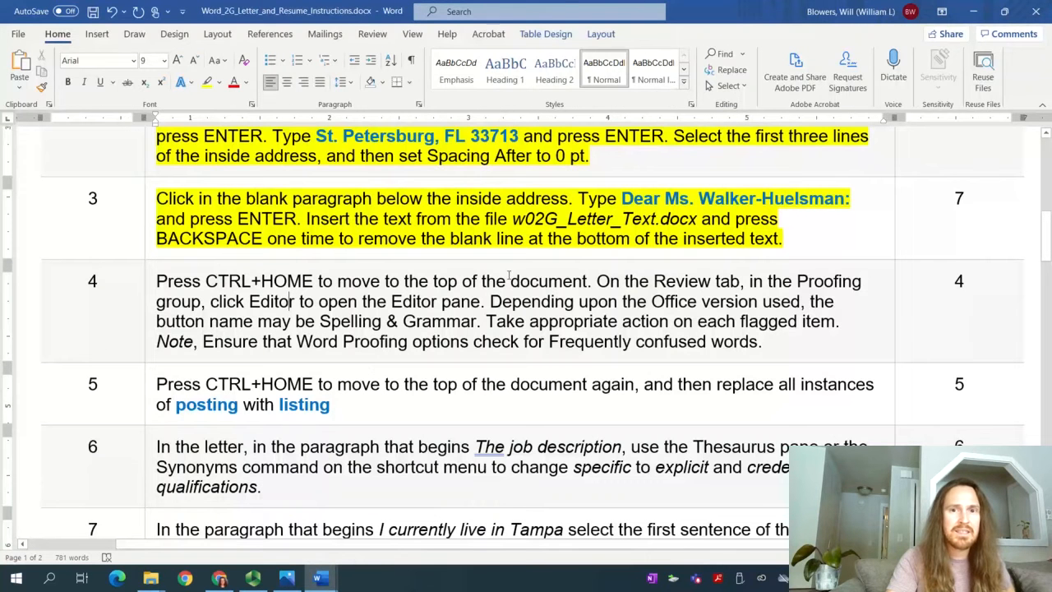
{"action": "mouse_move", "coordinate": [319, 579]}
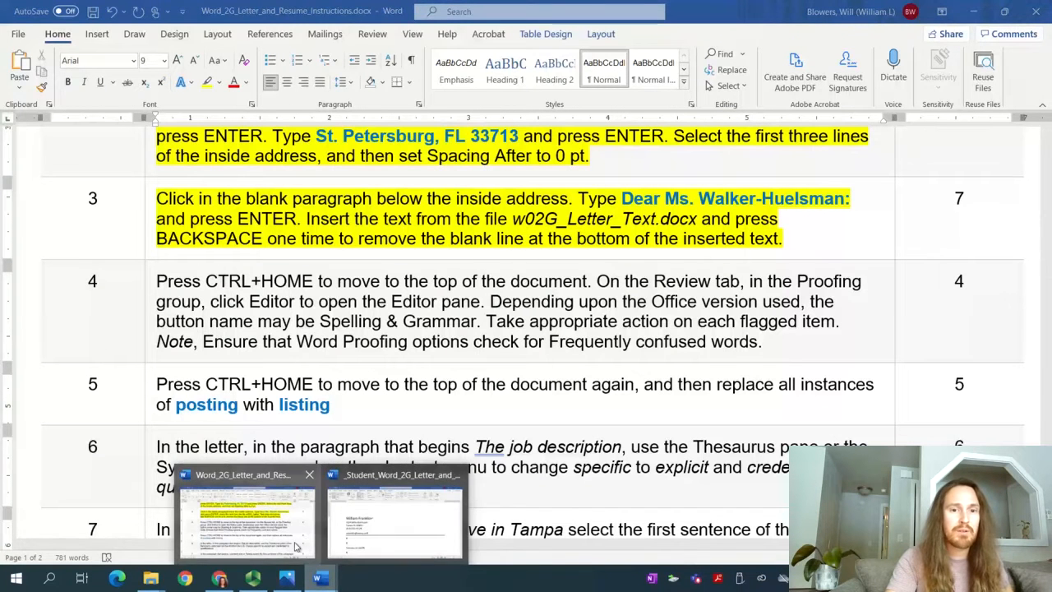
{"action": "left_click", "coordinate": [378, 532]}
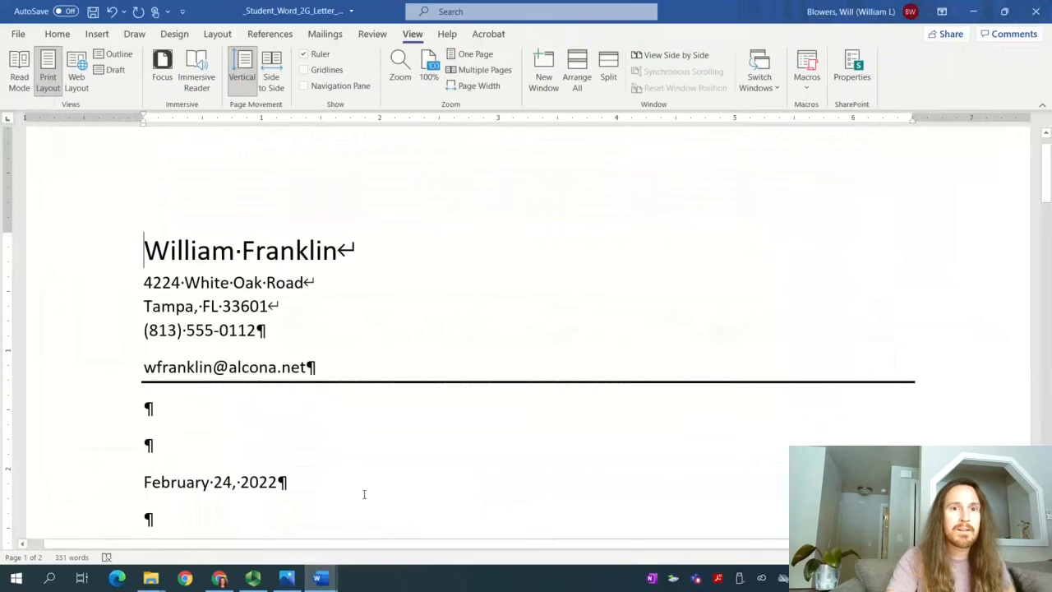
{"action": "left_click", "coordinate": [374, 36]}
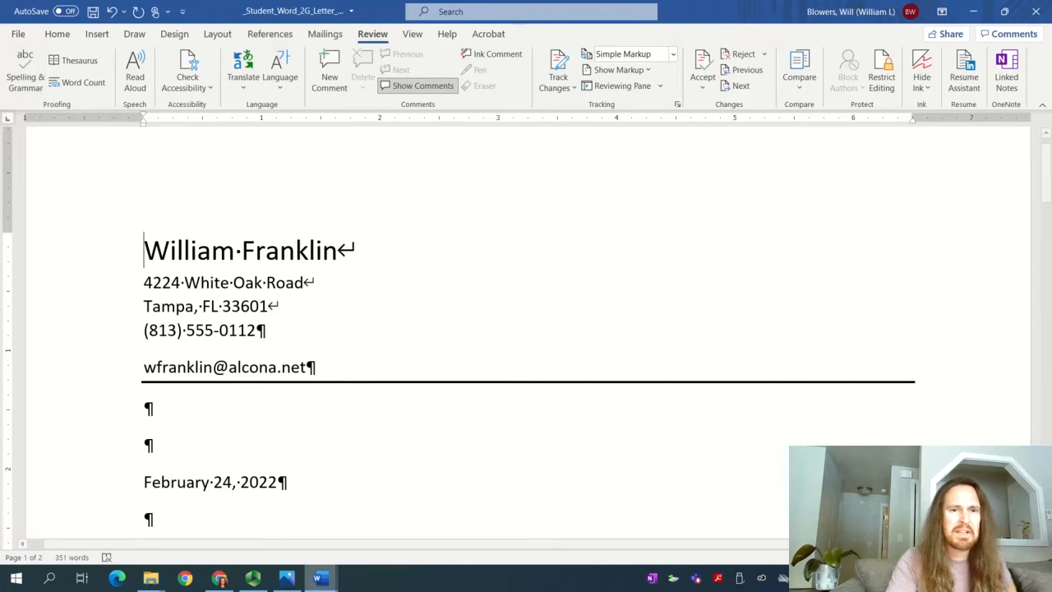
{"action": "mouse_move", "coordinate": [321, 578]}
{"action": "left_click", "coordinate": [286, 501]}
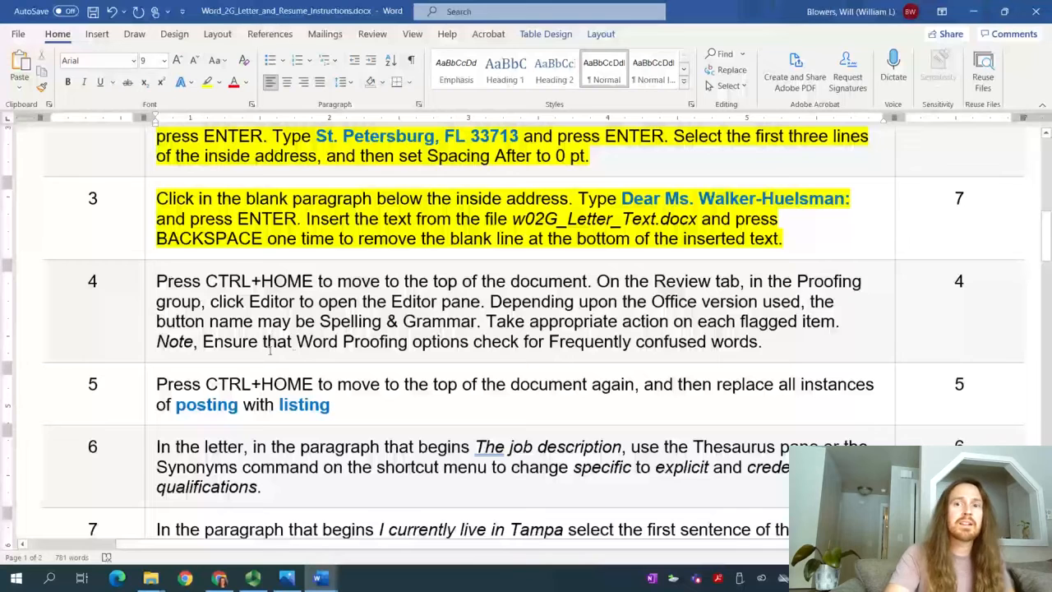
{"action": "mouse_move", "coordinate": [332, 581]}
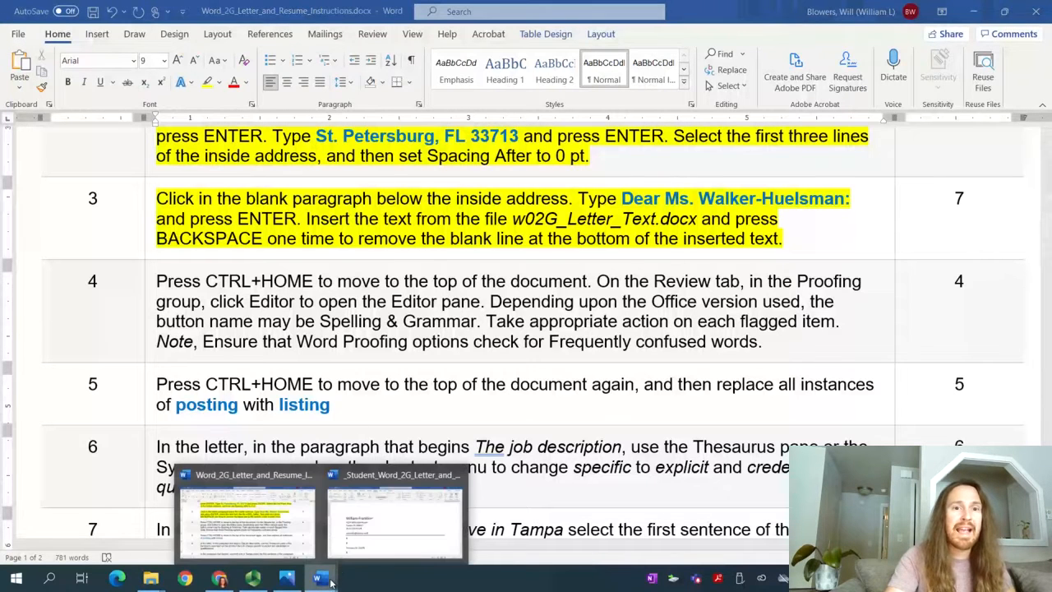
{"action": "left_click", "coordinate": [386, 518]}
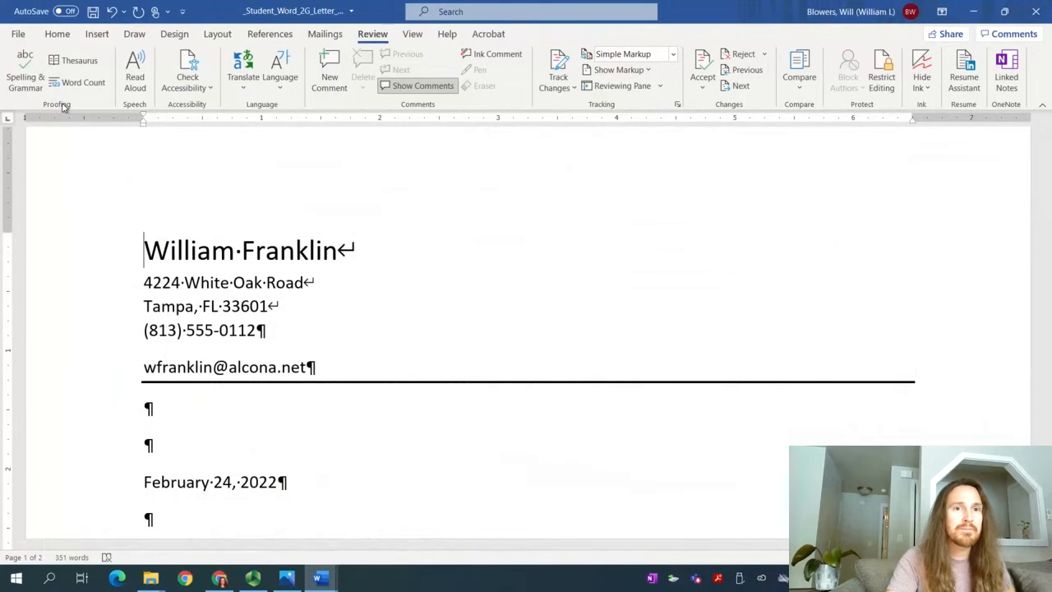
- Start the Spelling & Grammar check on the student document from its beginning
{"action": "left_click", "coordinate": [252, 578]}
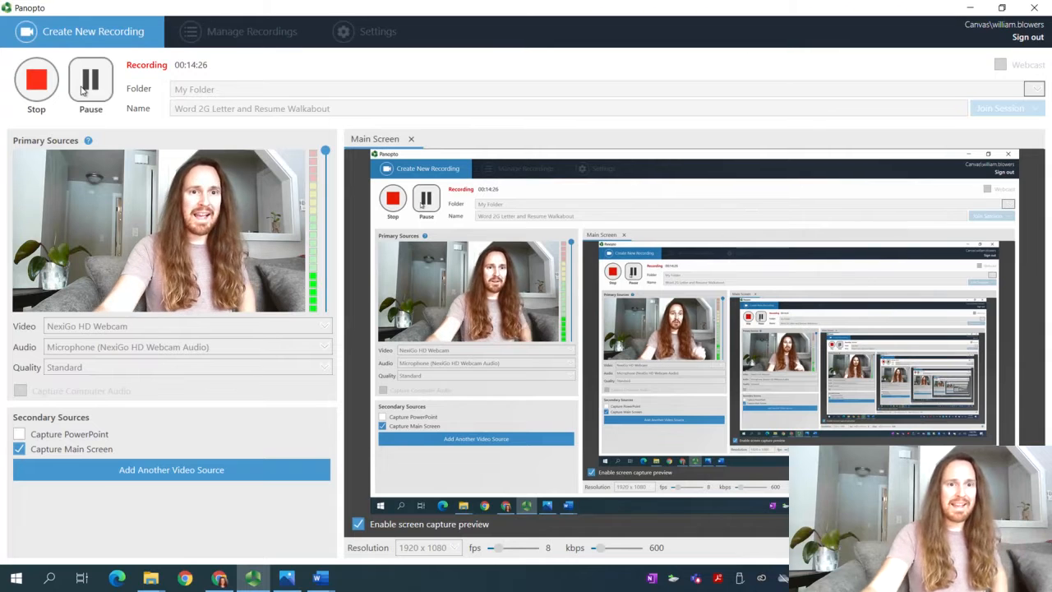
{"action": "mouse_move", "coordinate": [320, 578]}
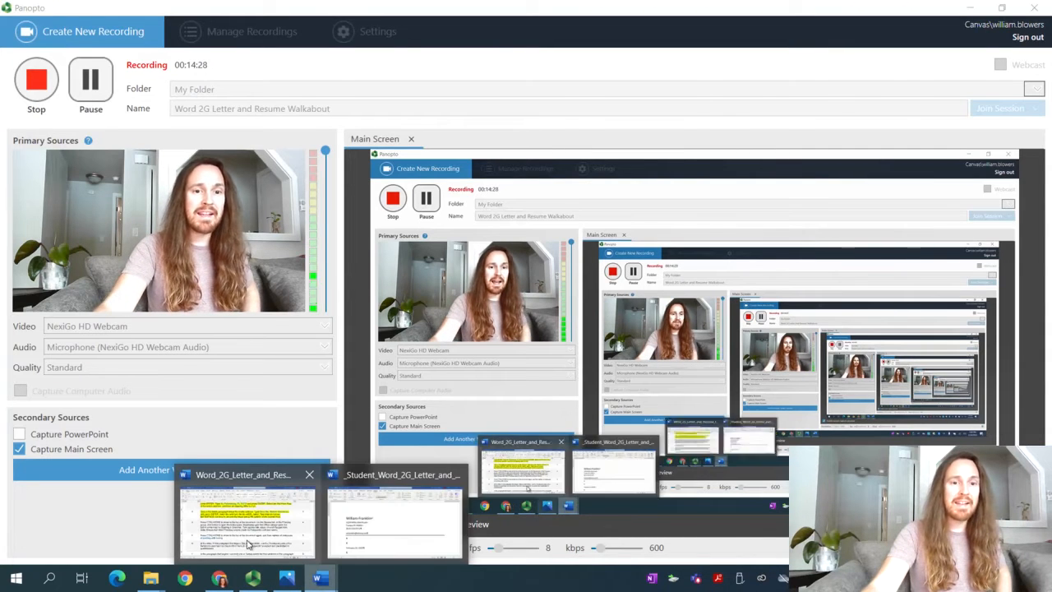
{"action": "left_click", "coordinate": [395, 522]}
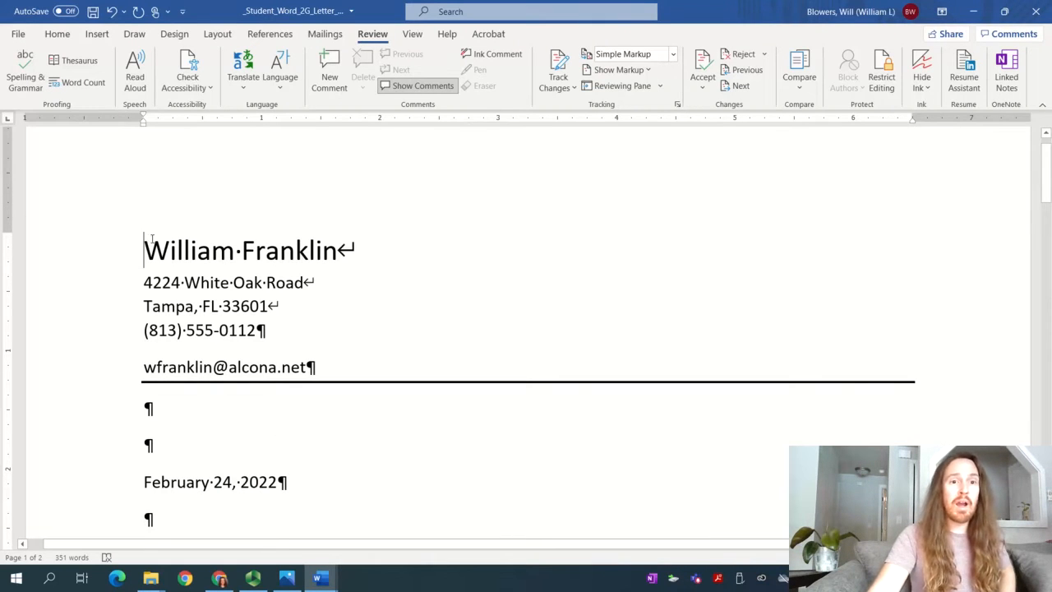
{"action": "left_click", "coordinate": [30, 85]}
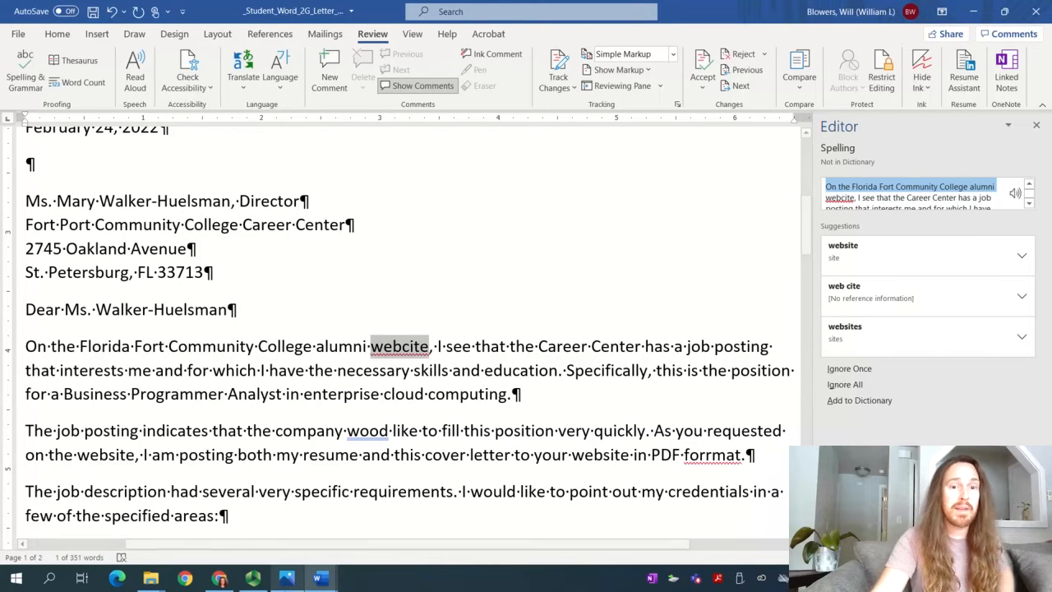
{"action": "left_click", "coordinate": [252, 578]}
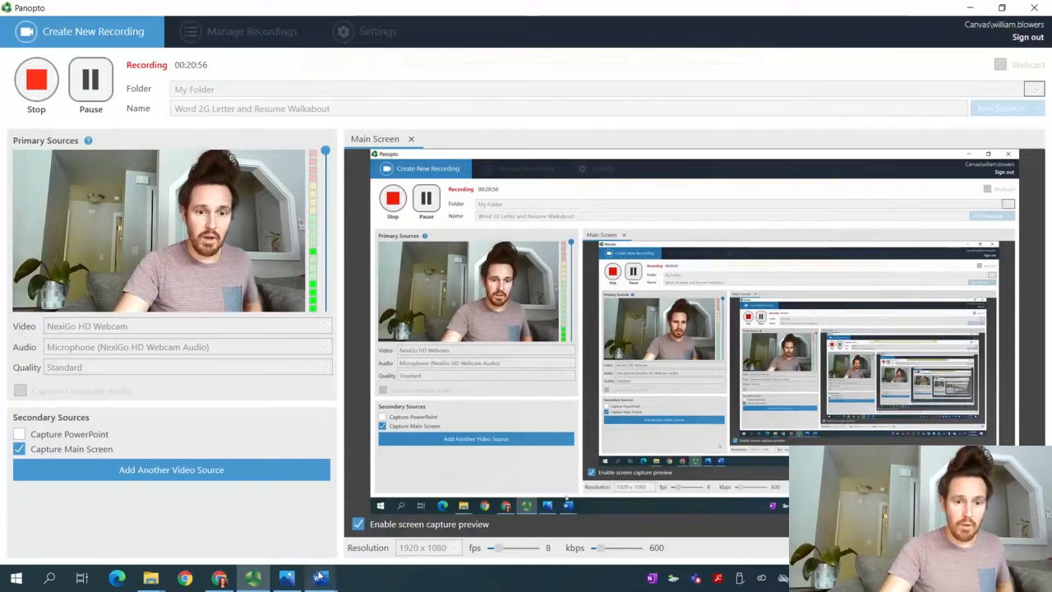
{"action": "mouse_move", "coordinate": [319, 578]}
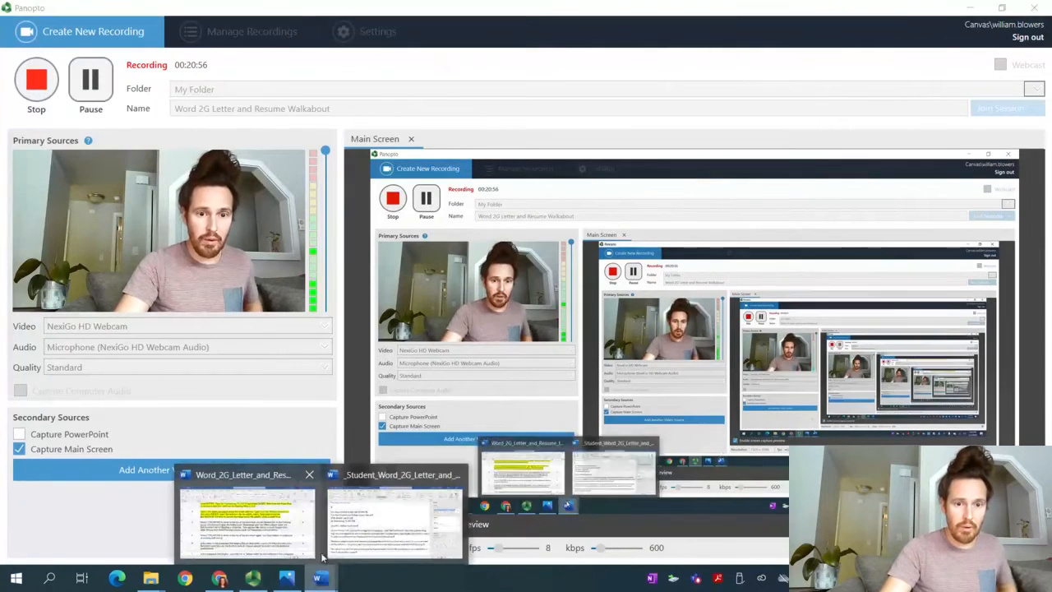
{"action": "left_click", "coordinate": [381, 526]}
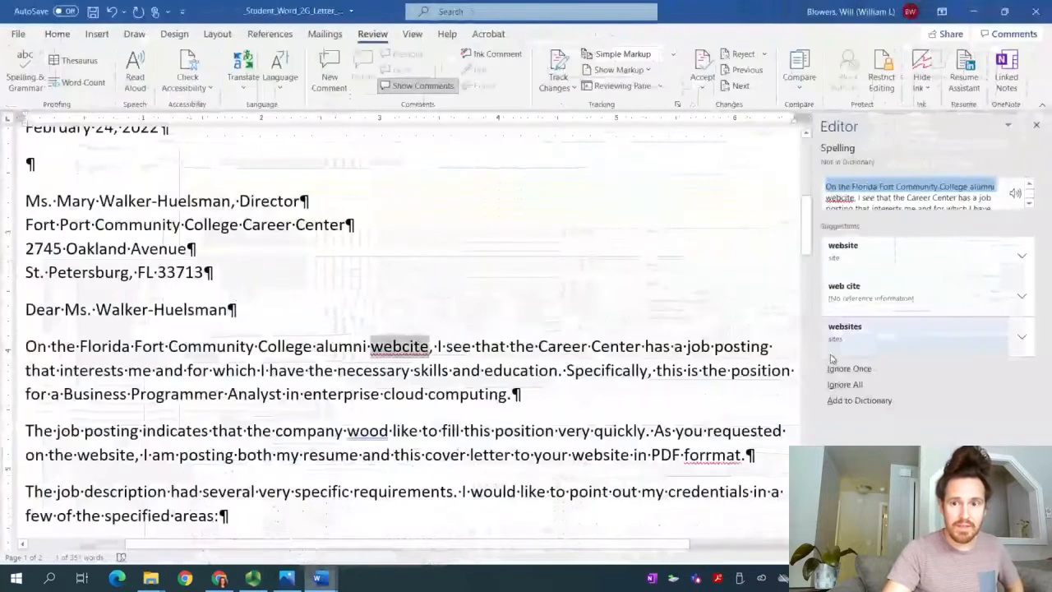
- Accept the Editor suggestions website, would, format, would and Tampa but for the flagged items in the letter
{"action": "left_click", "coordinate": [884, 263]}
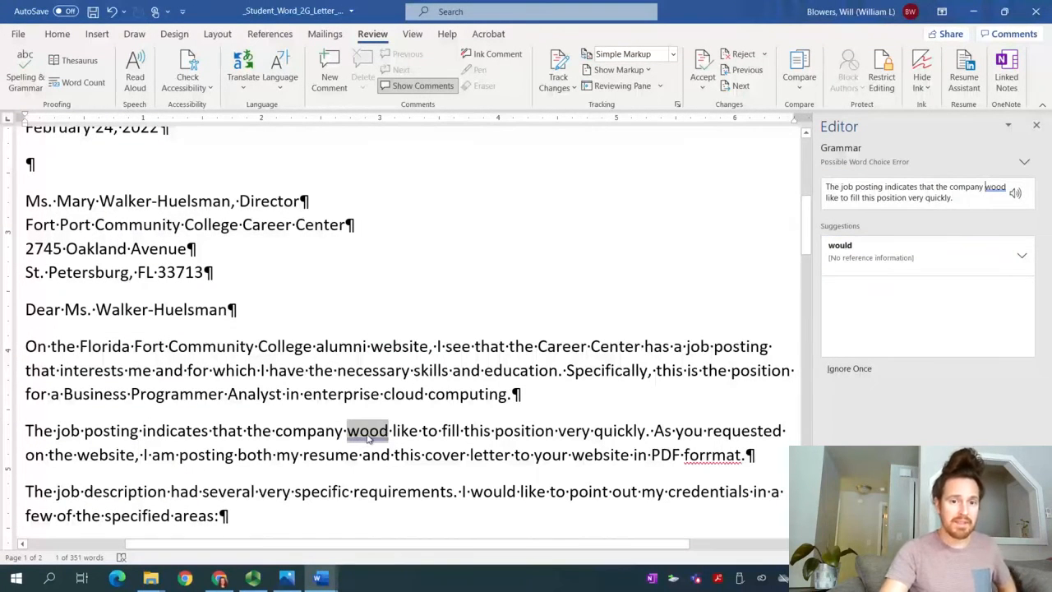
{"action": "left_click", "coordinate": [929, 268]}
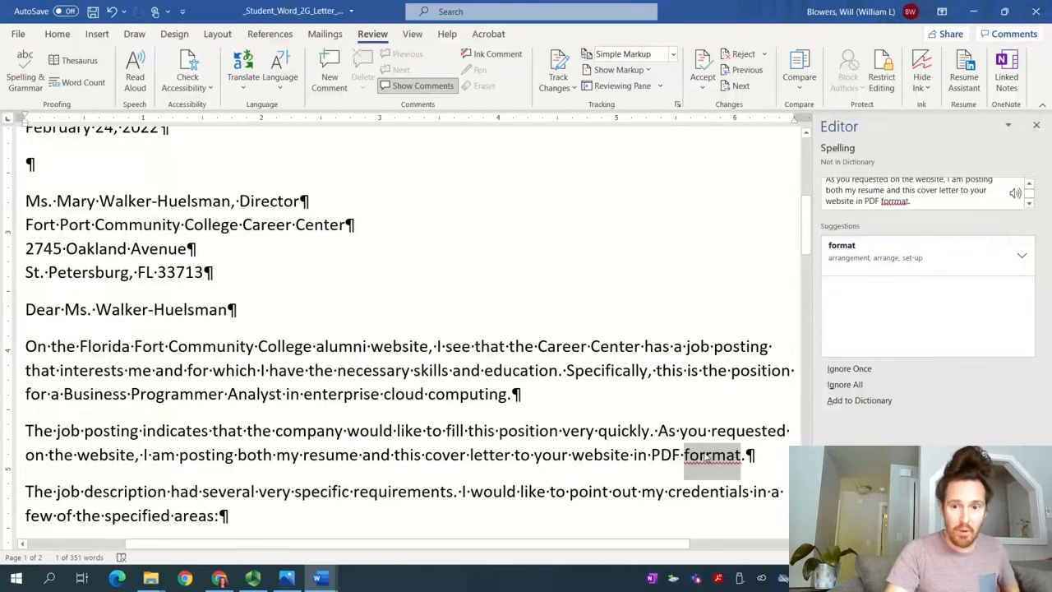
{"action": "left_click", "coordinate": [953, 260]}
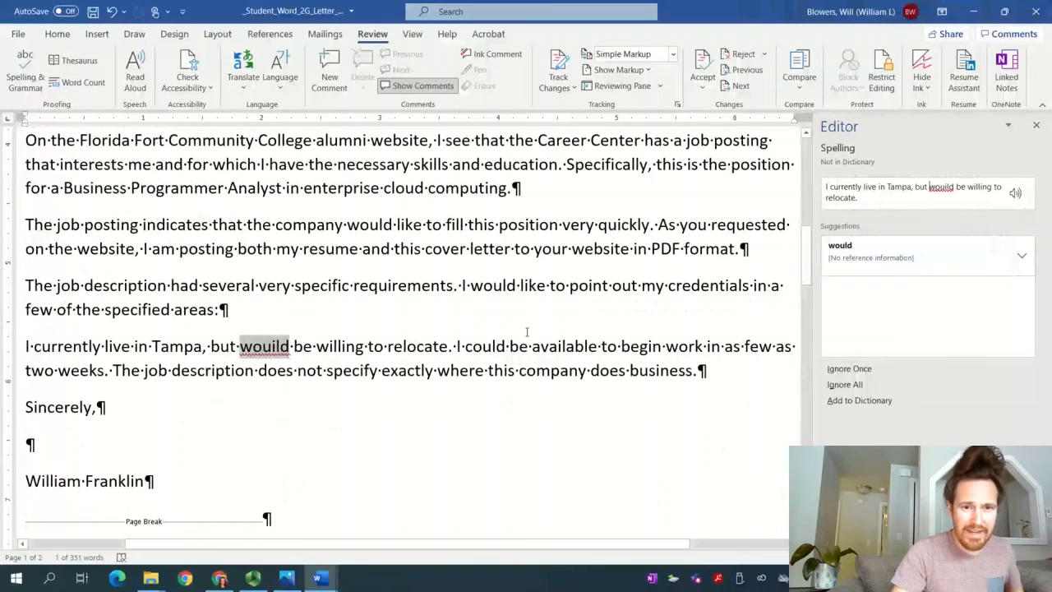
{"action": "left_click", "coordinate": [949, 250]}
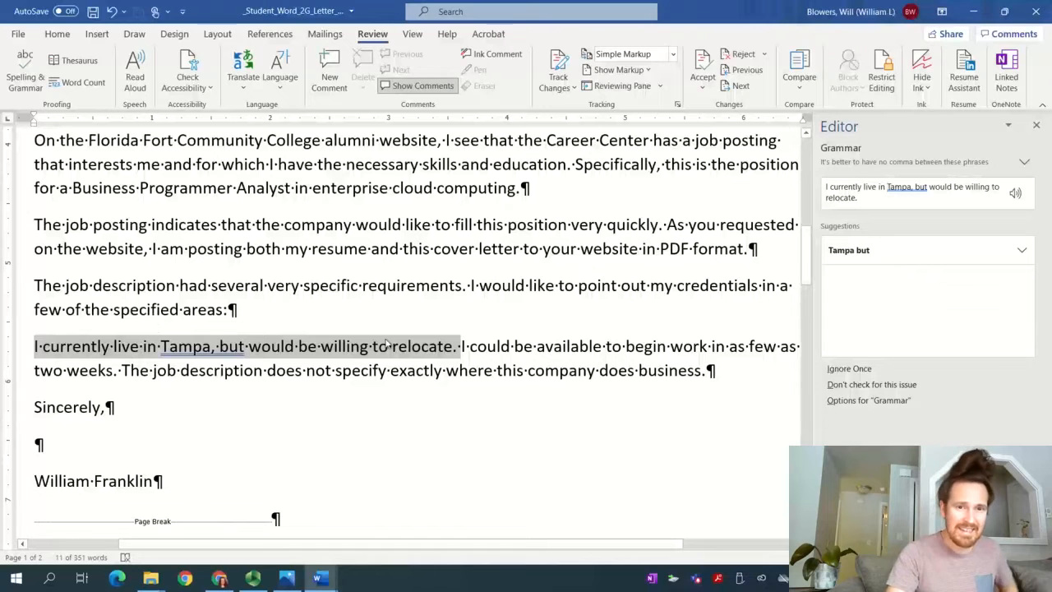
{"action": "left_click", "coordinate": [911, 251]}
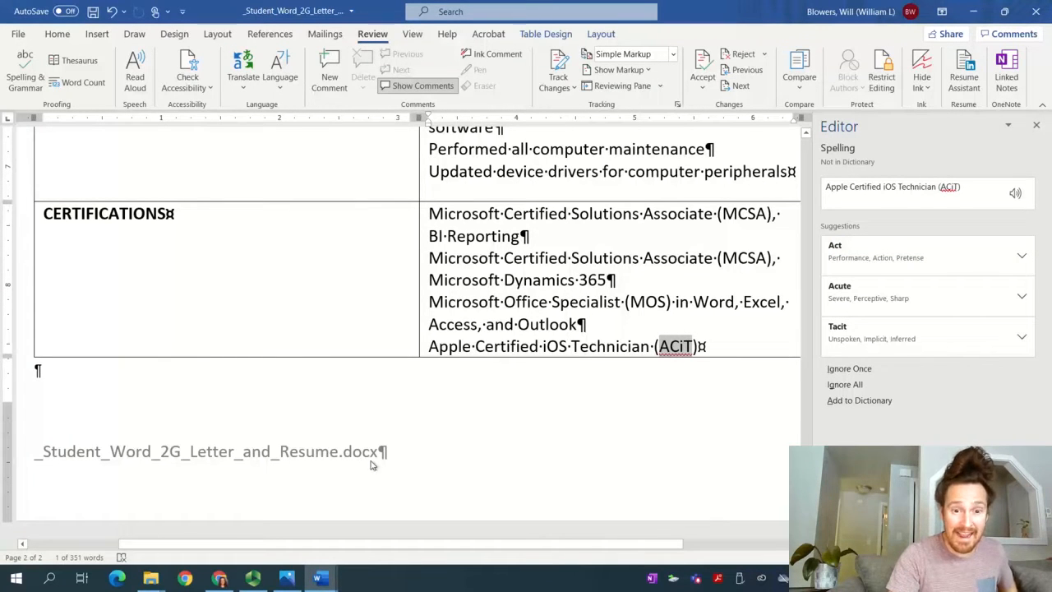
{"action": "left_click", "coordinate": [252, 578]}
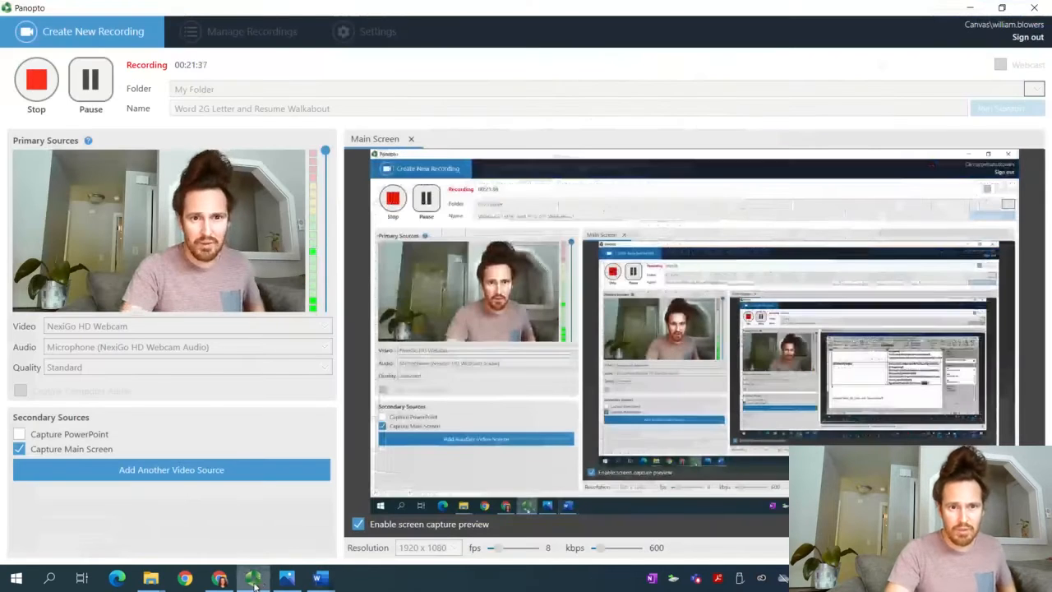
{"action": "left_click", "coordinate": [91, 85]}
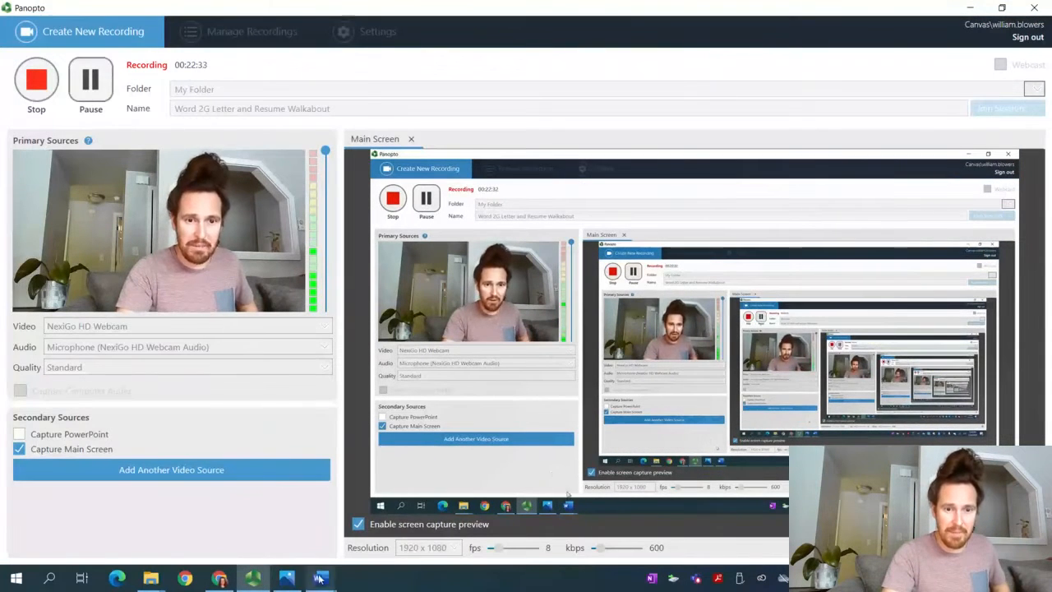
{"action": "mouse_move", "coordinate": [319, 577]}
{"action": "left_click", "coordinate": [339, 544]}
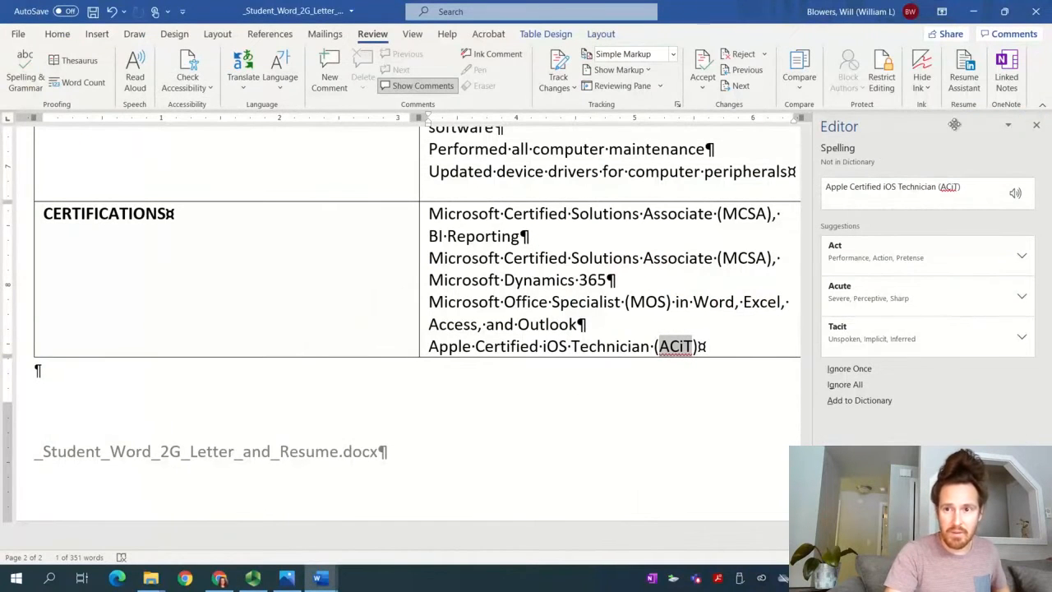
- Close the Editor pane, leaving ACiT in the certifications as written, and go back to the letter on the first page
{"action": "left_click", "coordinate": [1035, 125]}
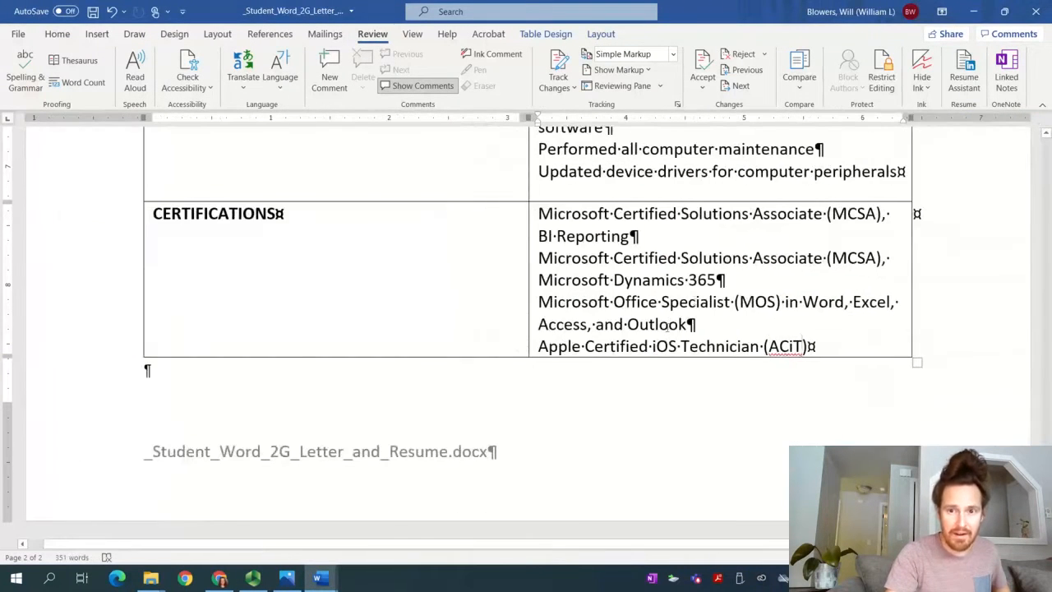
{"action": "scroll", "coordinate": [667, 329], "scroll_direction": "up", "scroll_amount": 15}
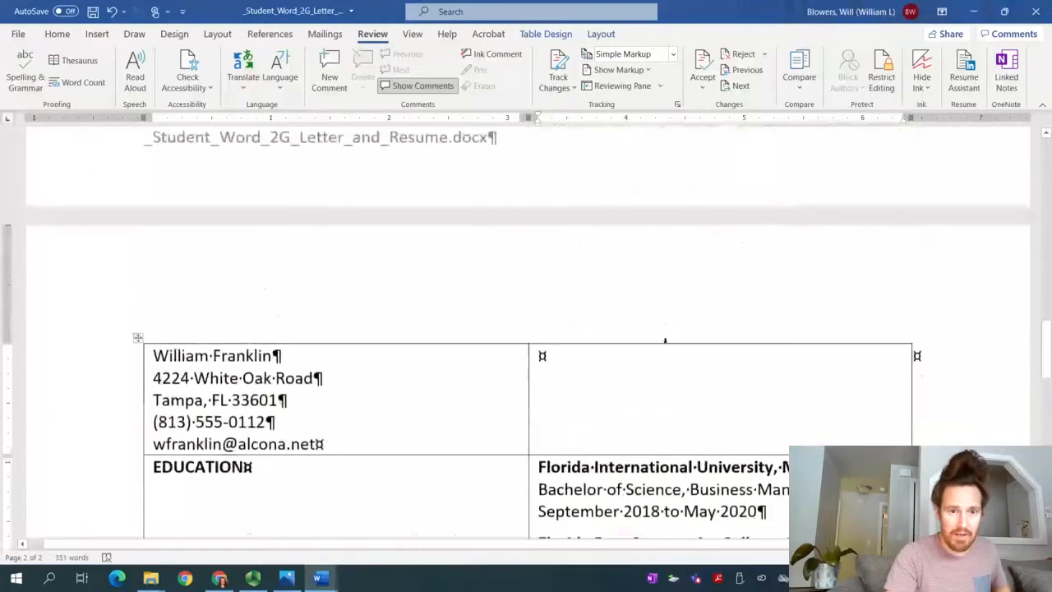
{"action": "scroll", "coordinate": [666, 342], "scroll_direction": "up", "scroll_amount": 8}
{"action": "scroll", "coordinate": [666, 343], "scroll_direction": "up", "scroll_amount": 1}
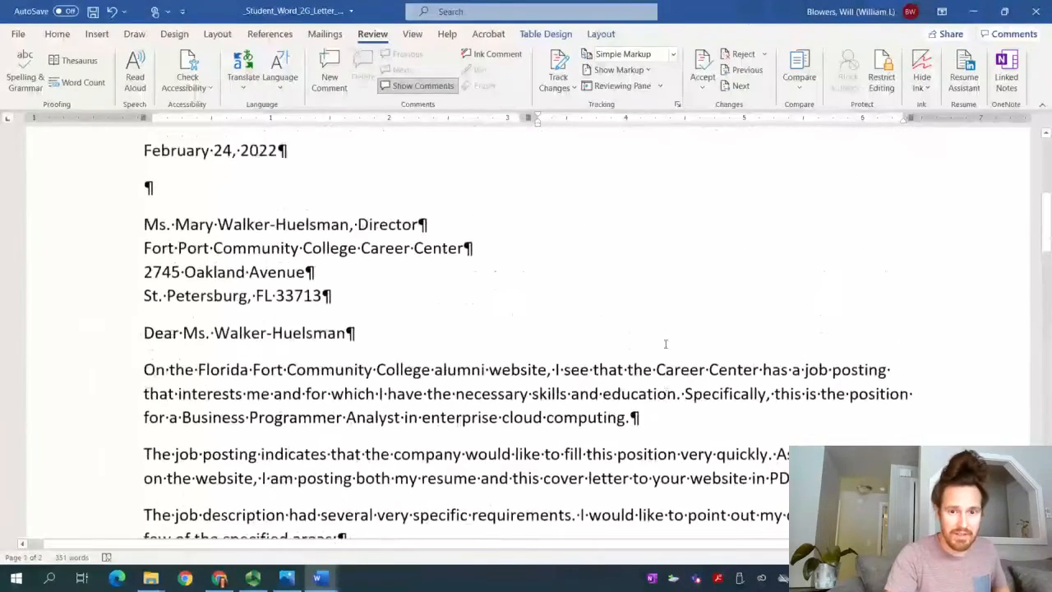
- Look over the corrected letter and resume, and return to the beginning of the student document
{"action": "scroll", "coordinate": [530, 346], "scroll_direction": "down", "scroll_amount": 2}
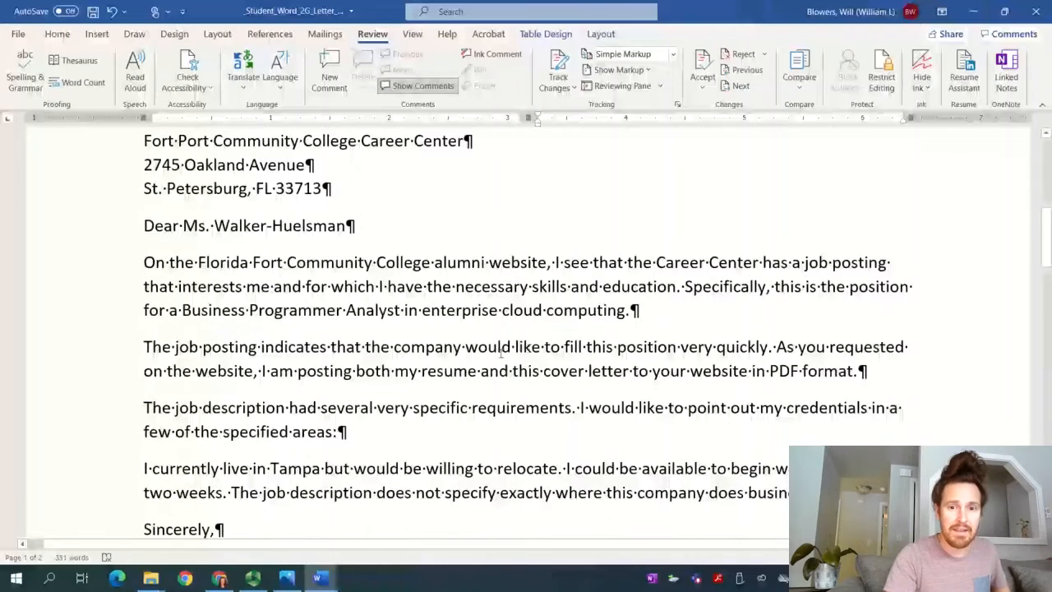
{"action": "scroll", "coordinate": [500, 353], "scroll_direction": "up", "scroll_amount": 3}
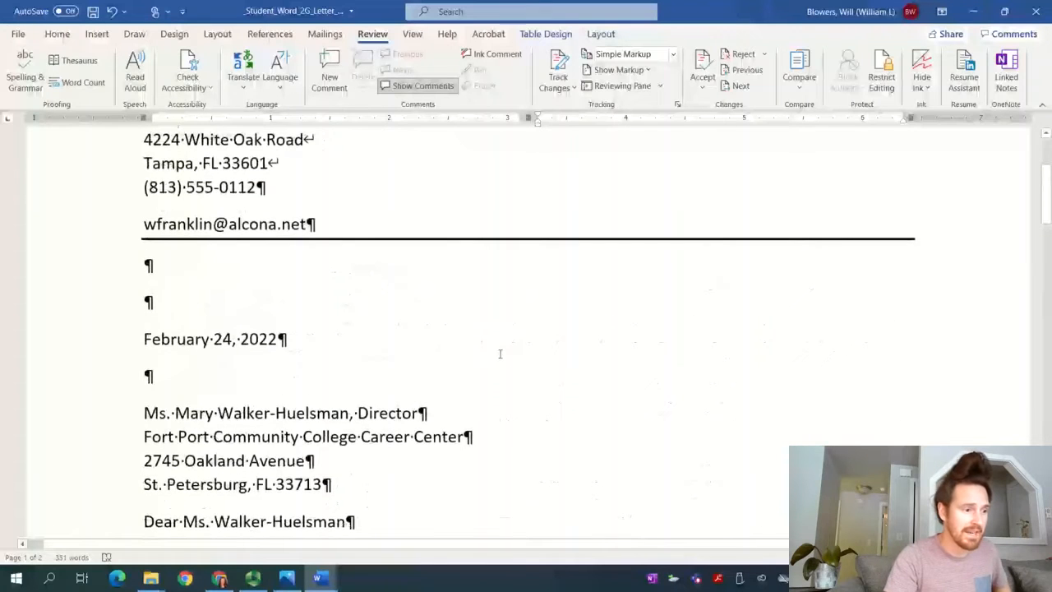
{"action": "scroll", "coordinate": [499, 354], "scroll_direction": "up", "scroll_amount": 2}
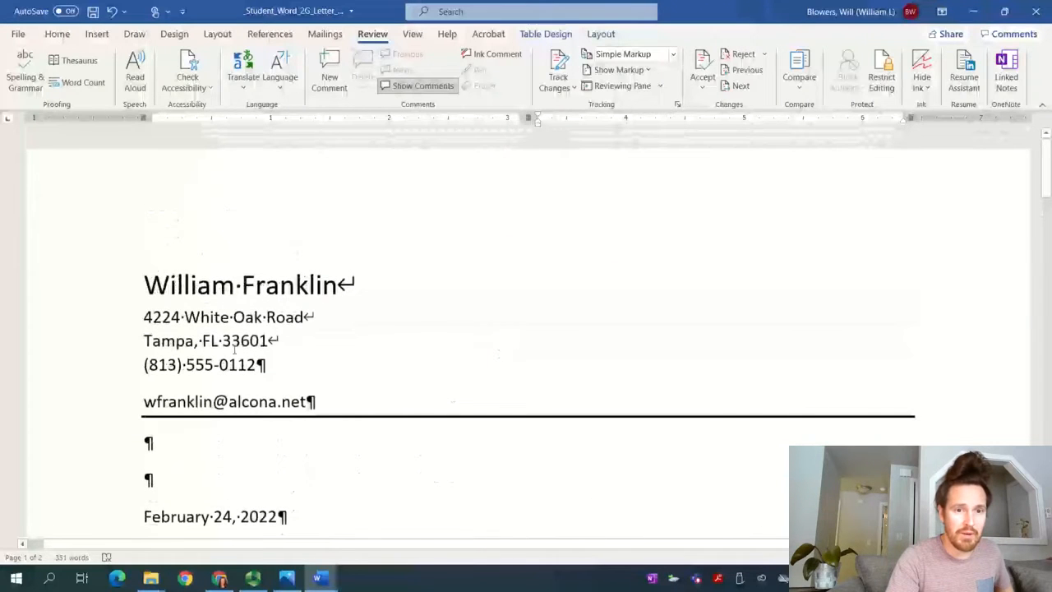
{"action": "scroll", "coordinate": [164, 272], "scroll_direction": "down", "scroll_amount": 12}
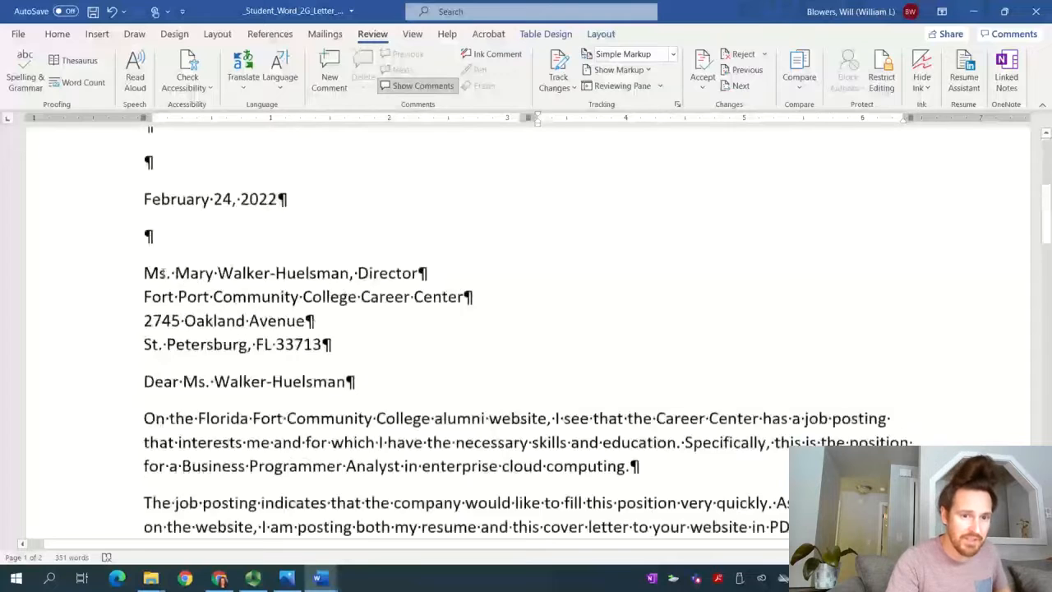
{"action": "scroll", "coordinate": [363, 267], "scroll_direction": "down", "scroll_amount": 5}
{"action": "left_click", "coordinate": [737, 406]}
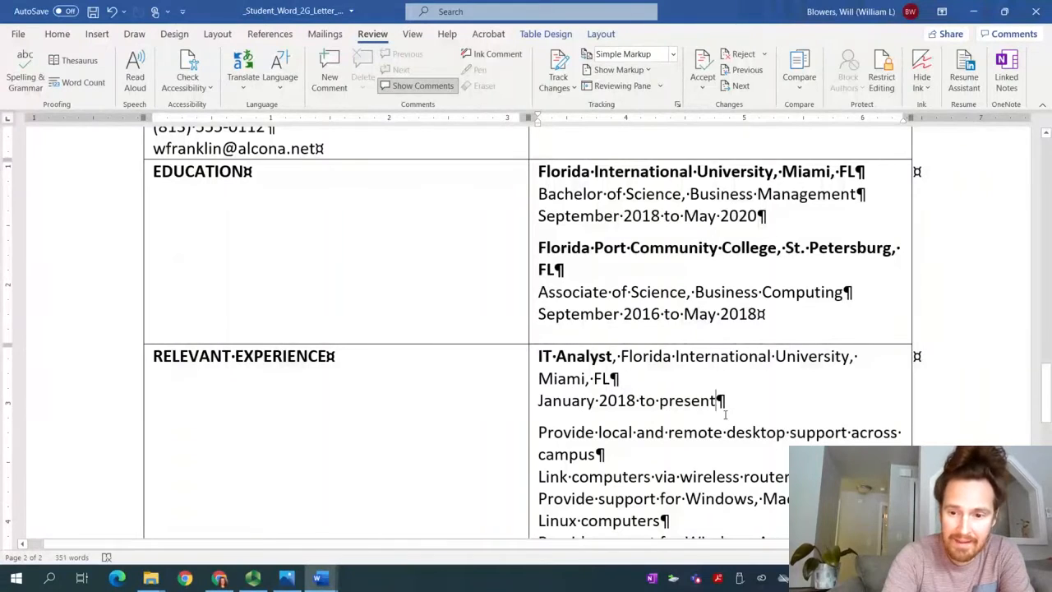
{"action": "key", "text": "ctrl+Home"}
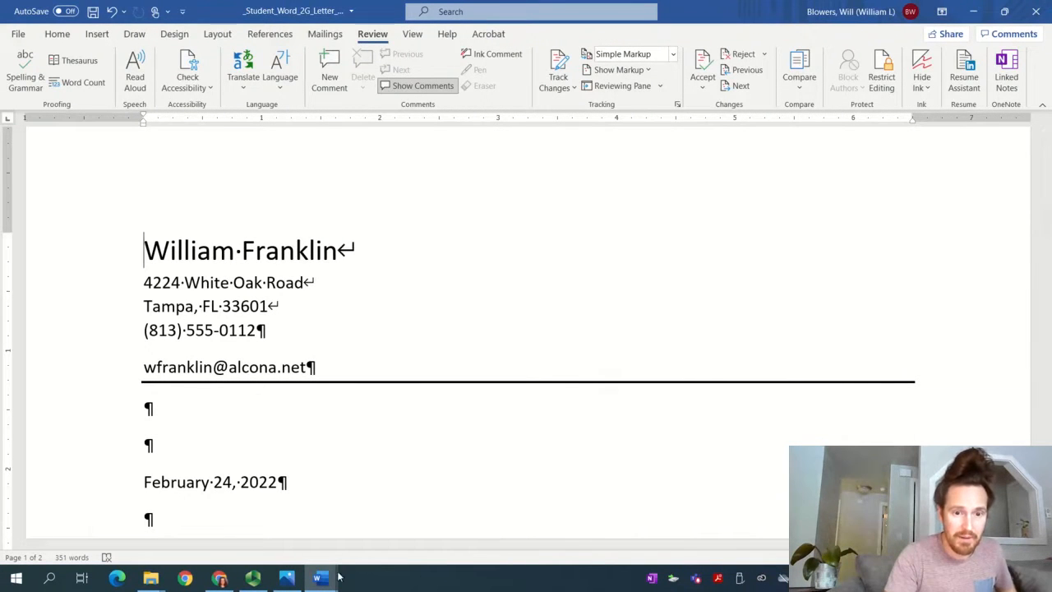
- Highlight Step 4's text in yellow in the instructions document and return to the student document
{"action": "mouse_move", "coordinate": [344, 563]}
{"action": "left_click", "coordinate": [247, 513]}
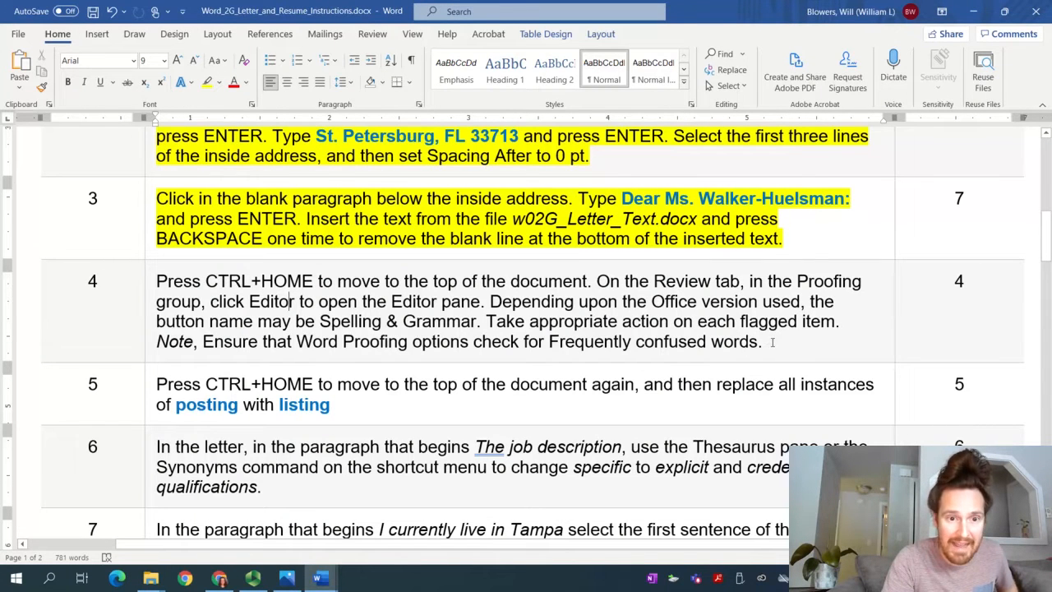
{"action": "left_click_drag", "start_coordinate": [756, 343], "coordinate": [168, 285]}
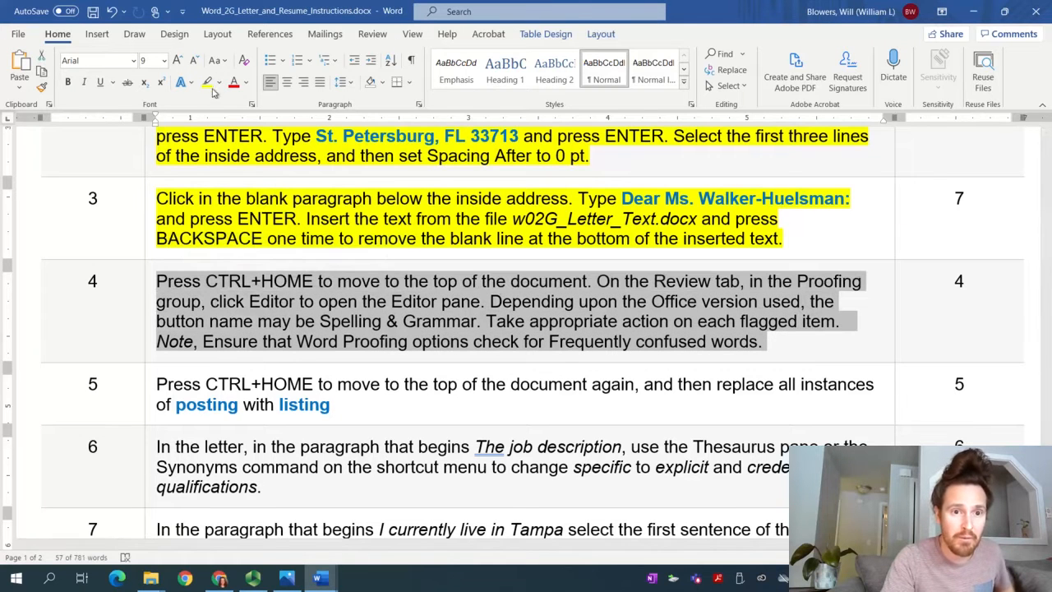
{"action": "left_click", "coordinate": [207, 83]}
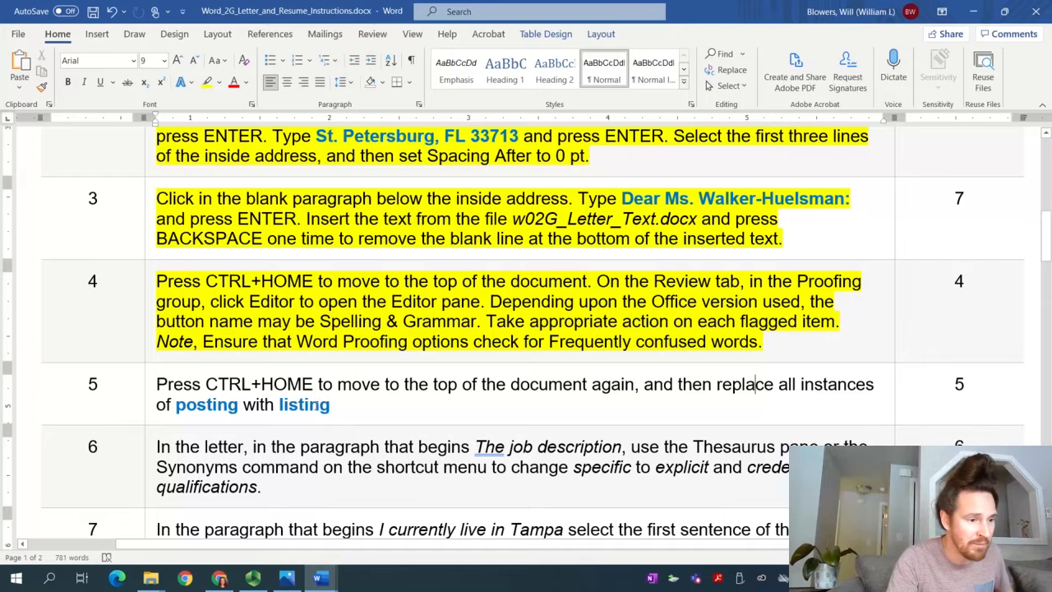
{"action": "mouse_move", "coordinate": [319, 579]}
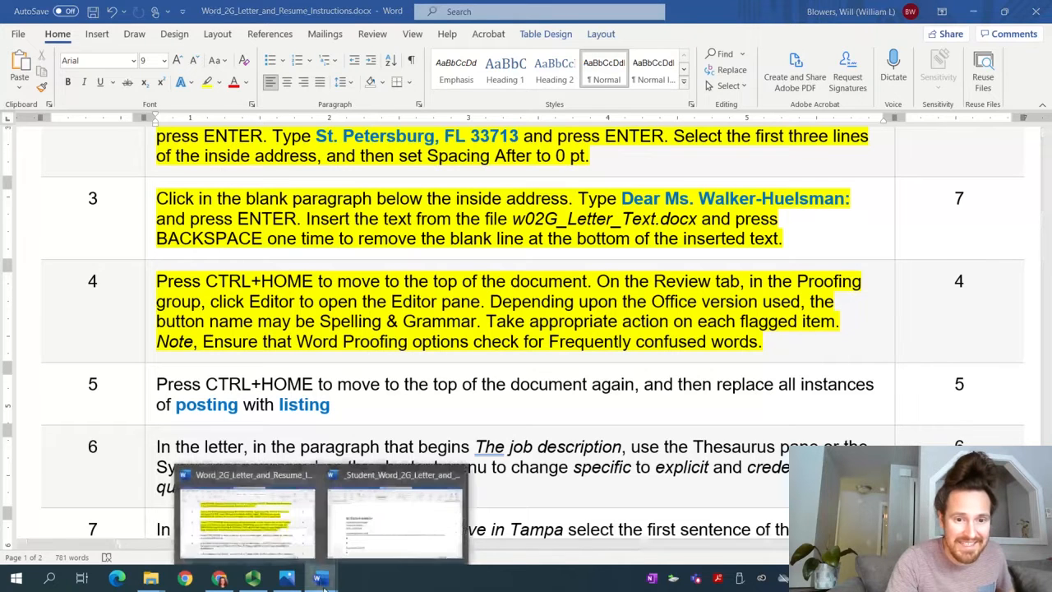
{"action": "left_click", "coordinate": [361, 541]}
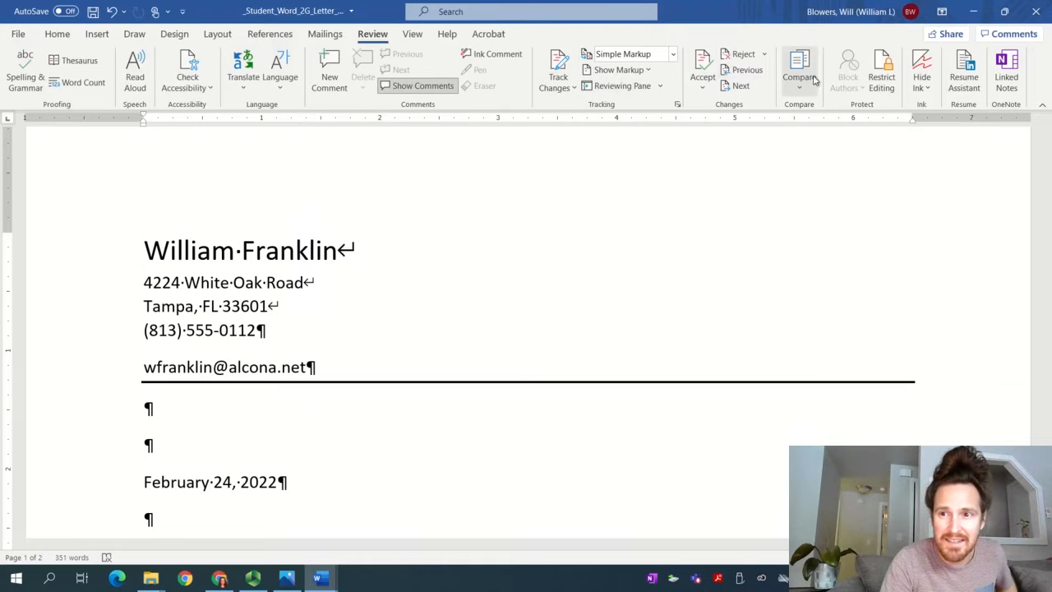
{"action": "left_click", "coordinate": [254, 576]}
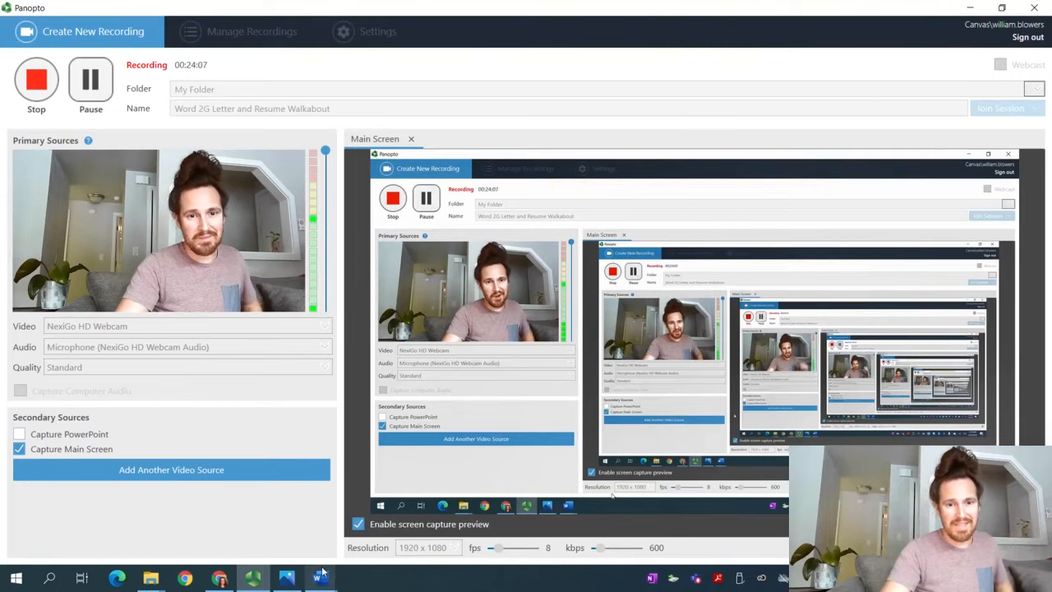
{"action": "mouse_move", "coordinate": [320, 578]}
{"action": "left_click", "coordinate": [368, 520]}
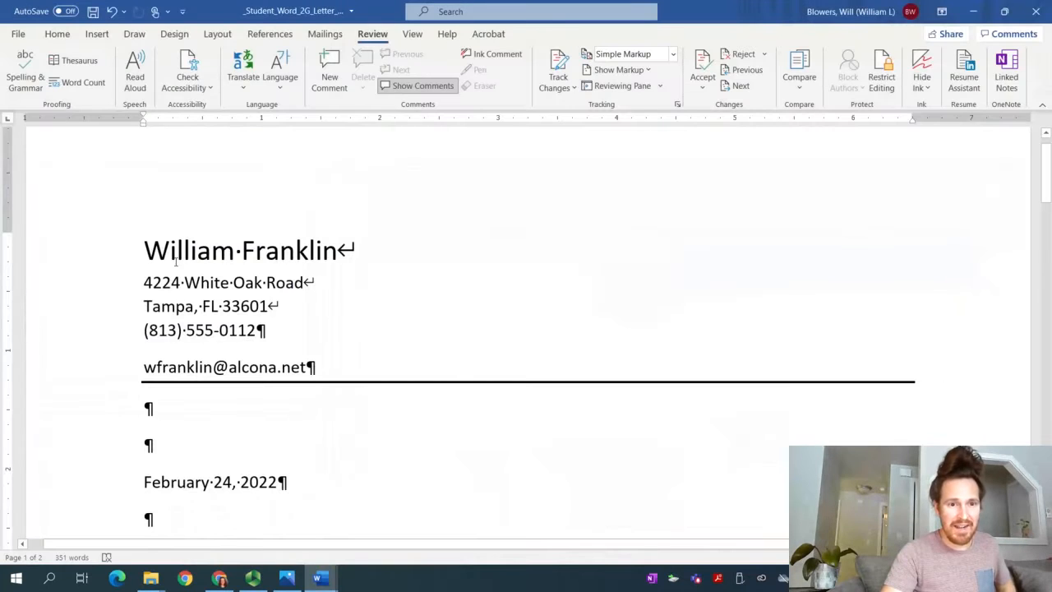
- Replace all instances of posting with listing in the student document, checking the wording against Step 5 of the instructions
{"action": "left_click", "coordinate": [61, 34]}
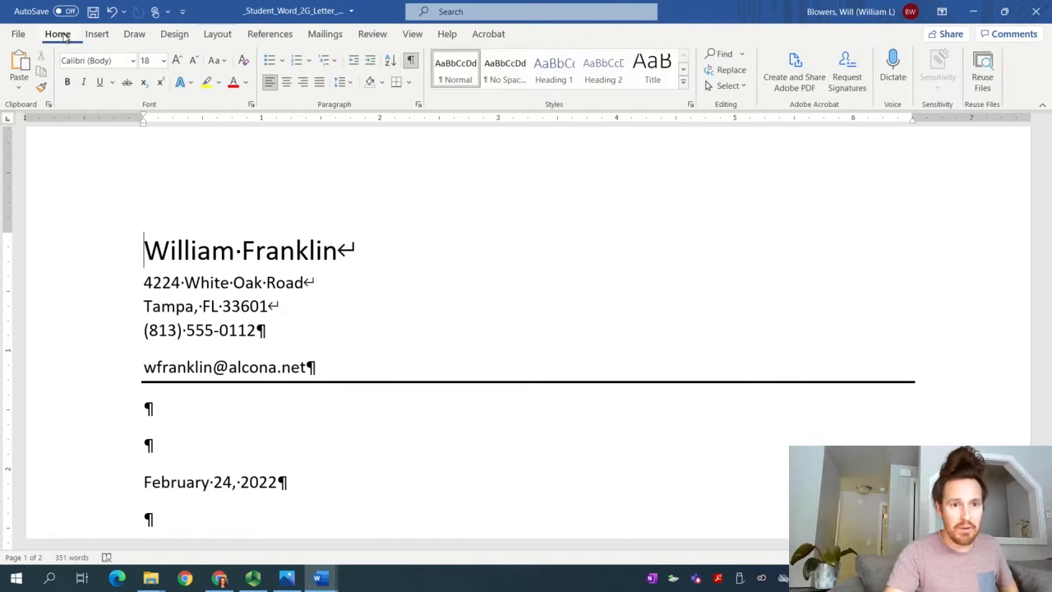
{"action": "left_click", "coordinate": [732, 71]}
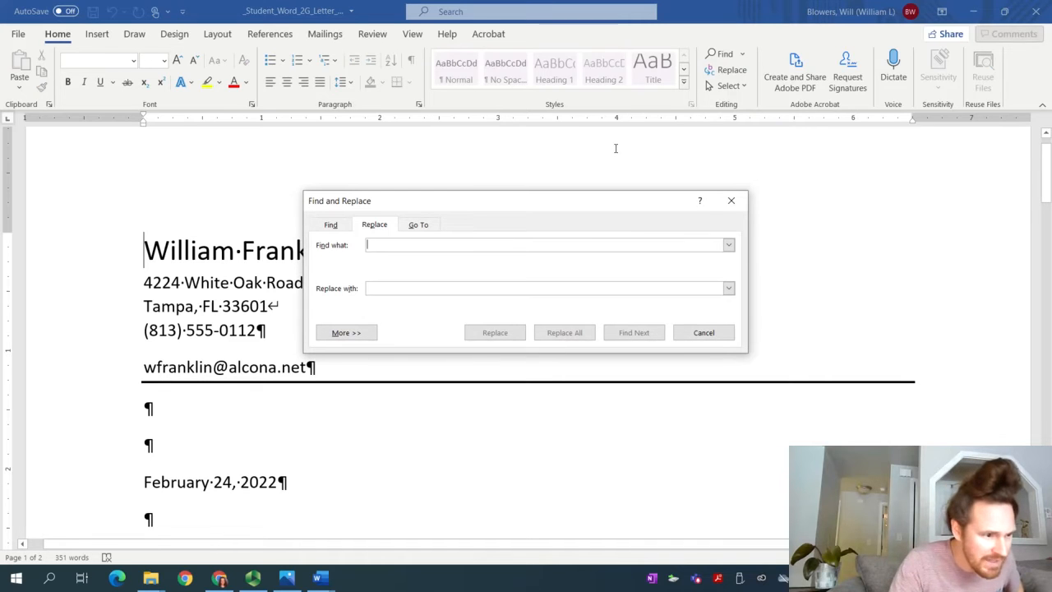
{"action": "type", "text": "posting"}
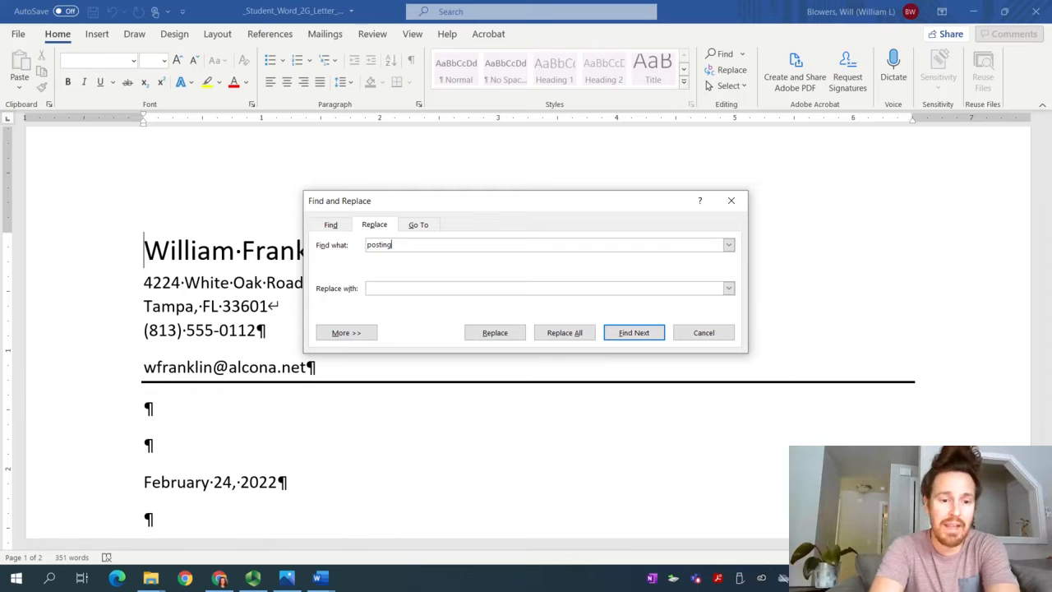
{"action": "type", "text": "listing"}
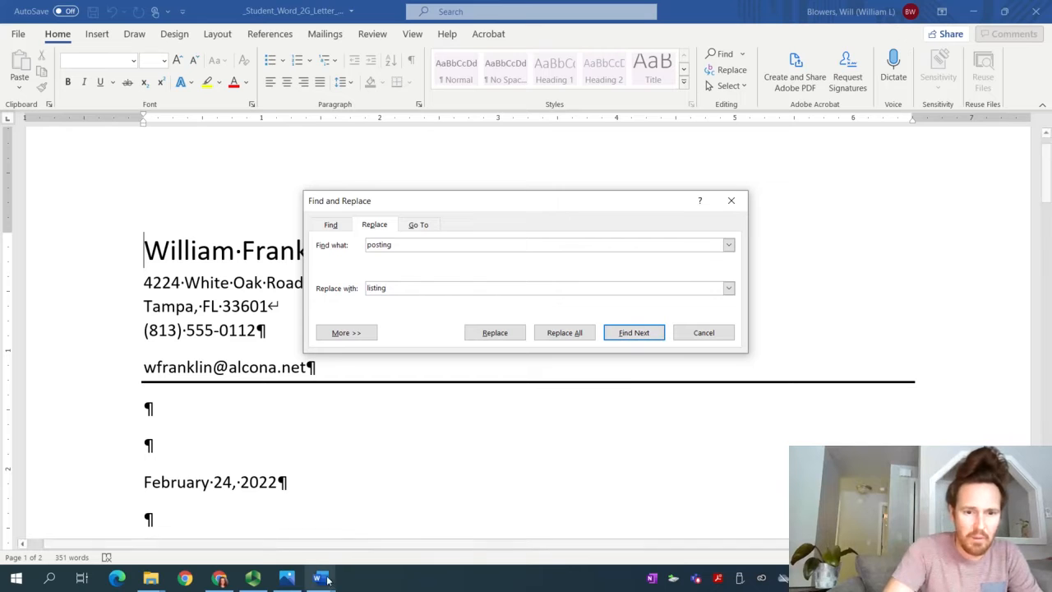
{"action": "mouse_move", "coordinate": [319, 577]}
{"action": "left_click", "coordinate": [261, 535]}
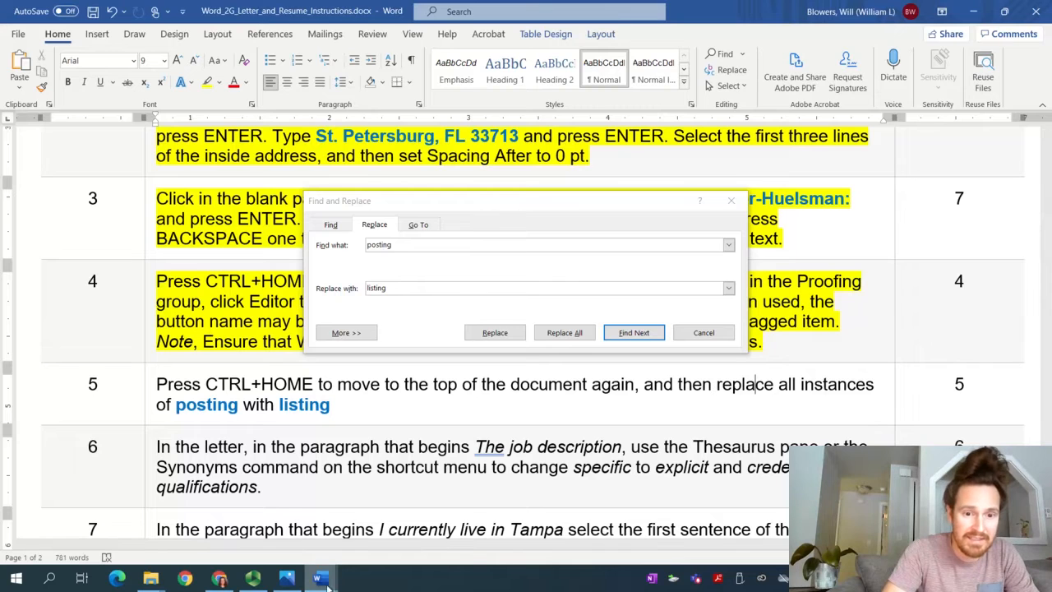
{"action": "mouse_move", "coordinate": [320, 578]}
{"action": "left_click", "coordinate": [374, 530]}
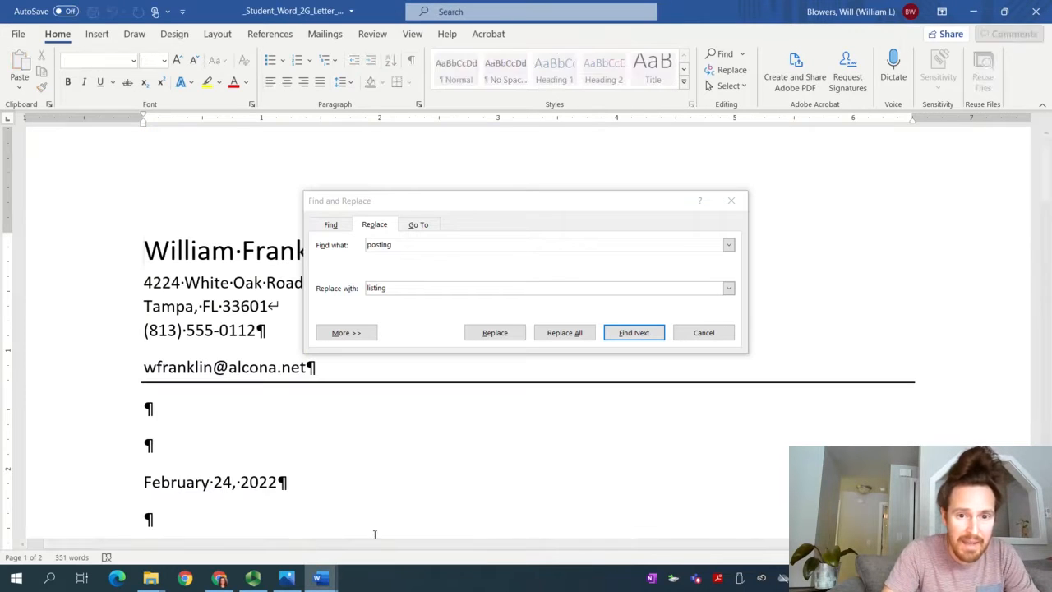
{"action": "left_click", "coordinate": [558, 340]}
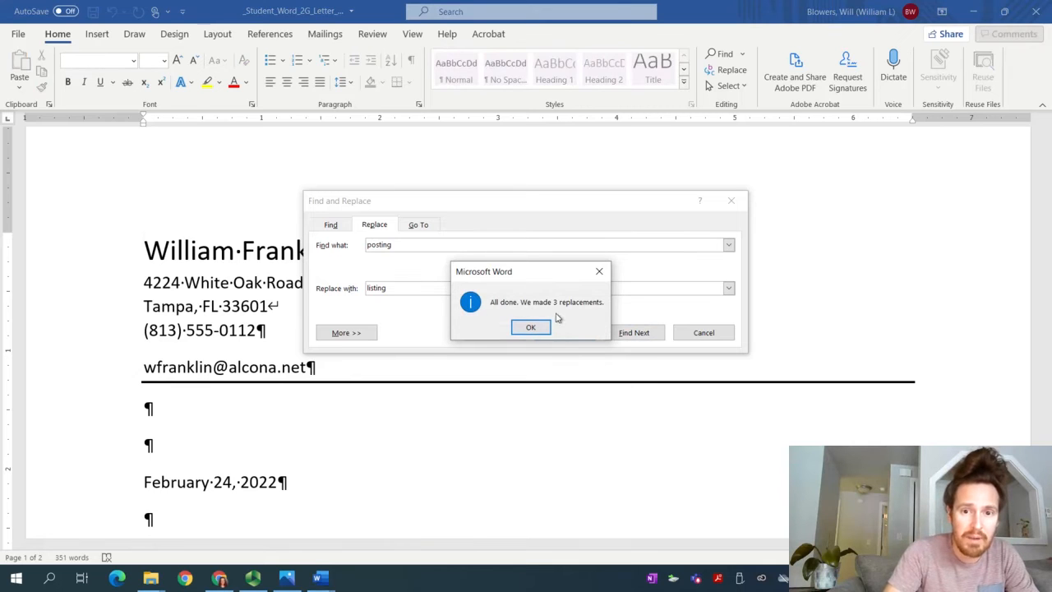
{"action": "left_click", "coordinate": [531, 327]}
{"action": "left_click", "coordinate": [705, 333]}
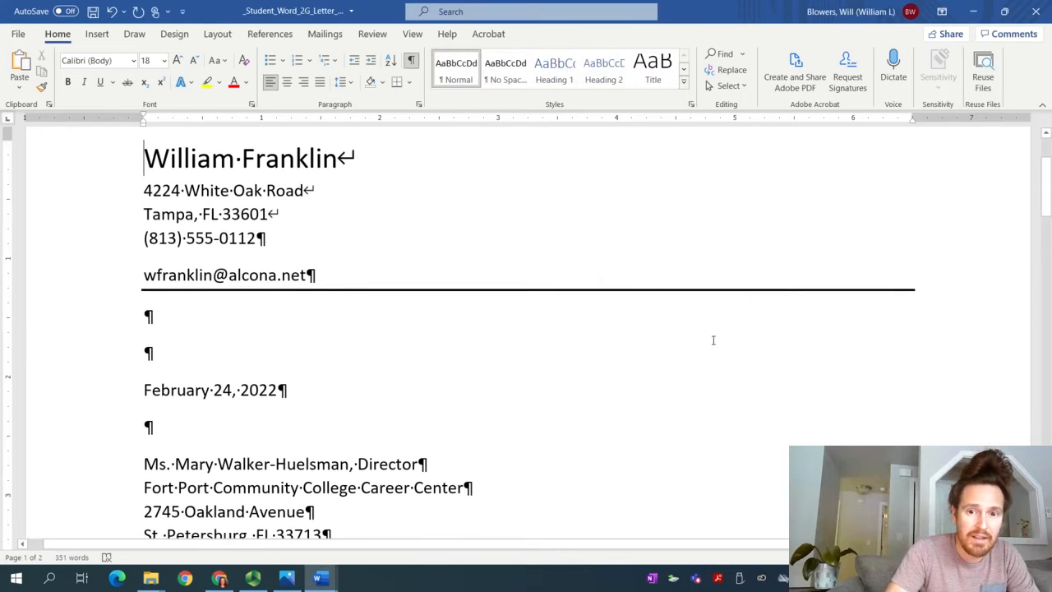
- Highlight Step 5's text in yellow in the instructions document to mark it as done
{"action": "mouse_move", "coordinate": [320, 577]}
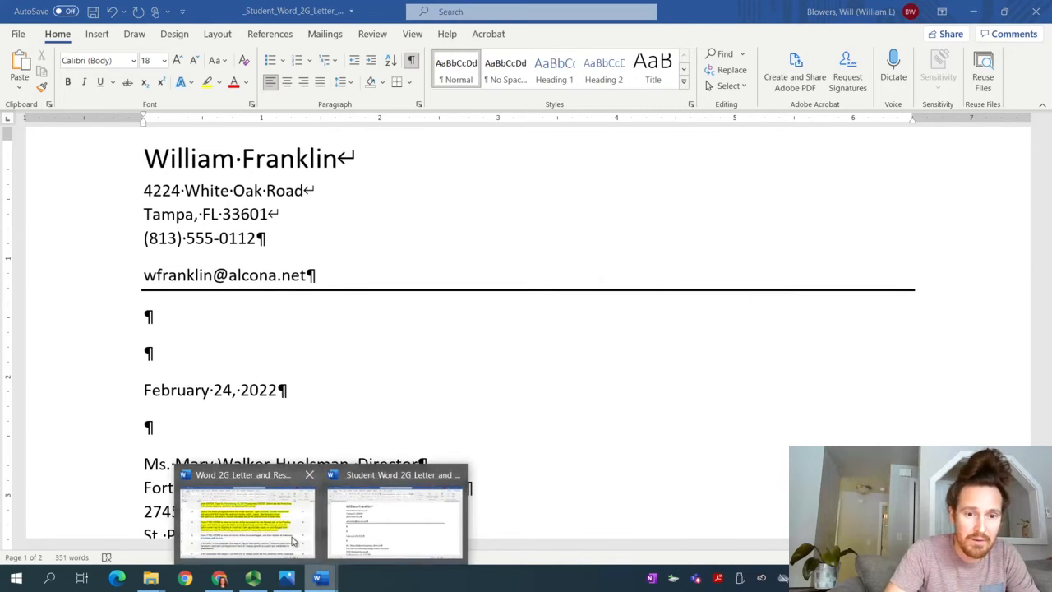
{"action": "left_click", "coordinate": [246, 517]}
{"action": "triple_click", "coordinate": [330, 408]}
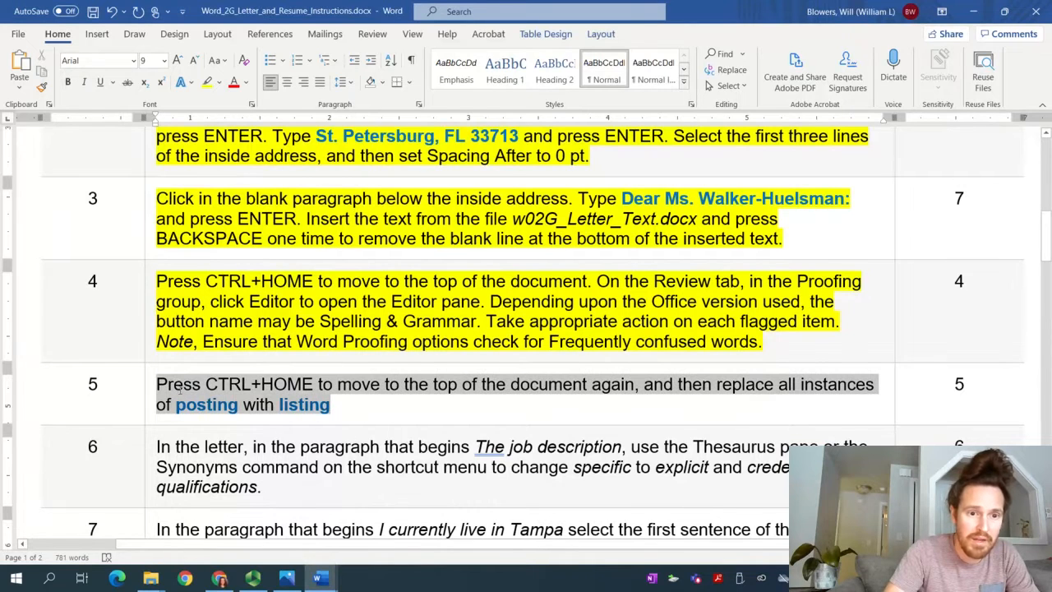
{"action": "left_click", "coordinate": [207, 82]}
{"action": "key", "text": "Left"}
- Read Step 6's Thesaurus and Synonyms instruction for the paragraph beginning The job description, and return to the student document
{"action": "scroll", "coordinate": [452, 356], "scroll_direction": "down", "scroll_amount": 1}
{"action": "left_click", "coordinate": [351, 380]}
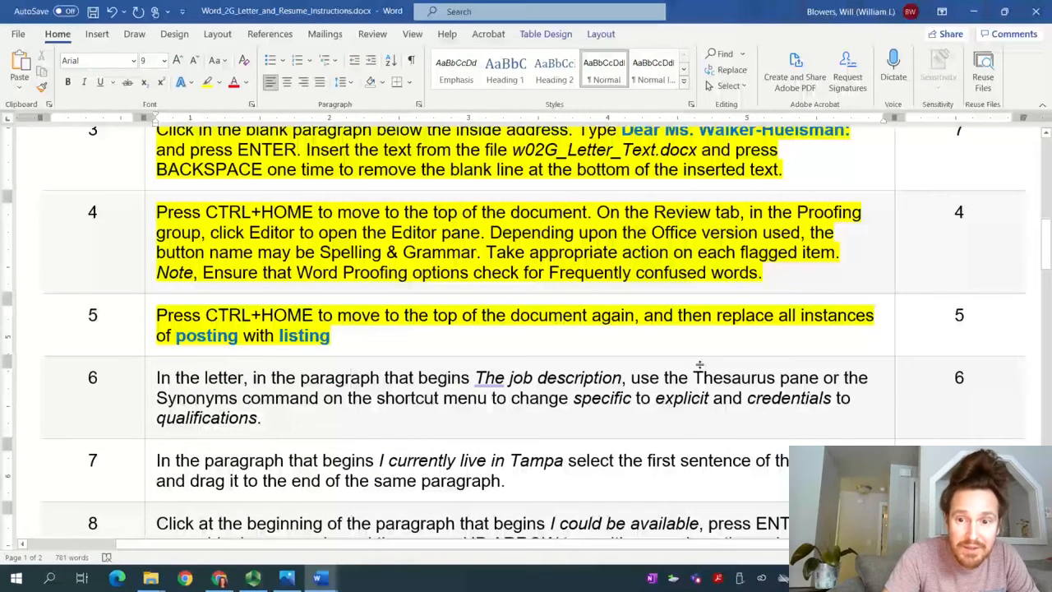
{"action": "left_click_drag", "start_coordinate": [693, 377], "coordinate": [723, 377]}
{"action": "left_click", "coordinate": [741, 377]}
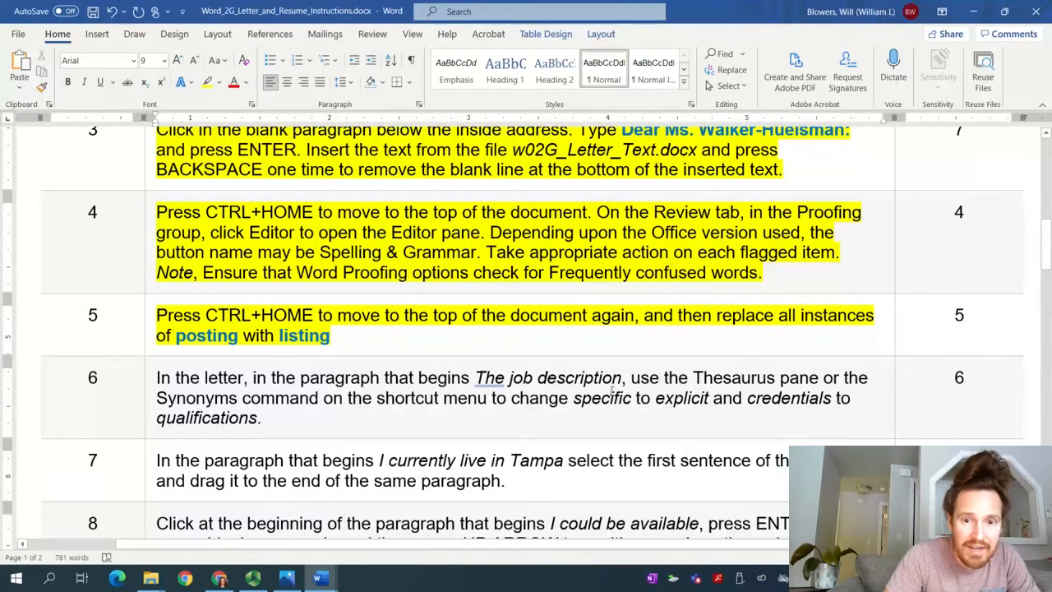
{"action": "left_click", "coordinate": [595, 397]}
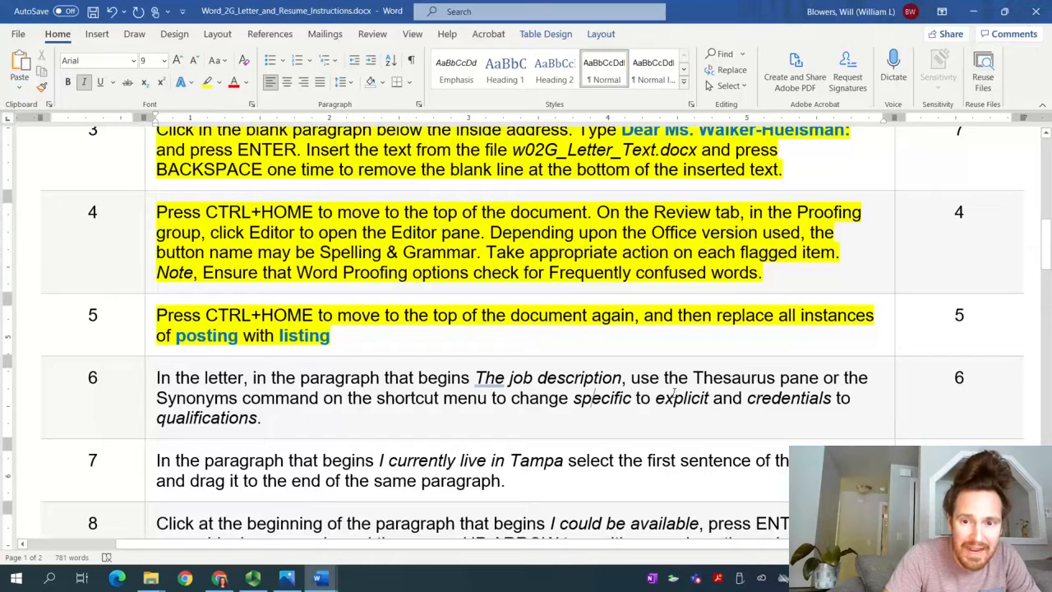
{"action": "mouse_move", "coordinate": [320, 578]}
{"action": "left_click", "coordinate": [375, 537]}
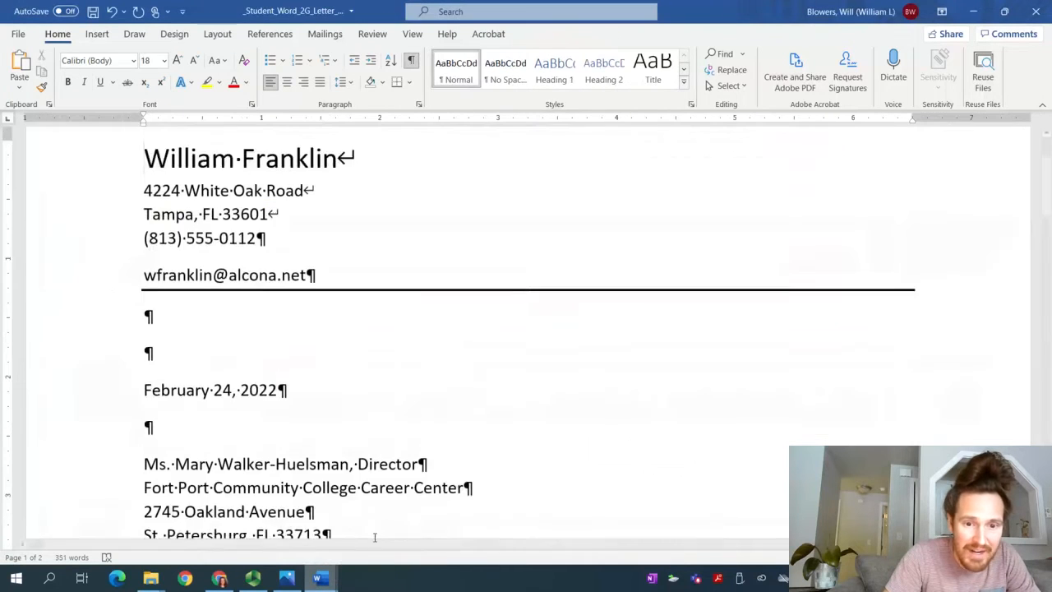
- Search the letter for specific, close the search results and go to the word in the paragraph beginning The job description
{"action": "scroll", "coordinate": [375, 530], "scroll_direction": "down", "scroll_amount": 4}
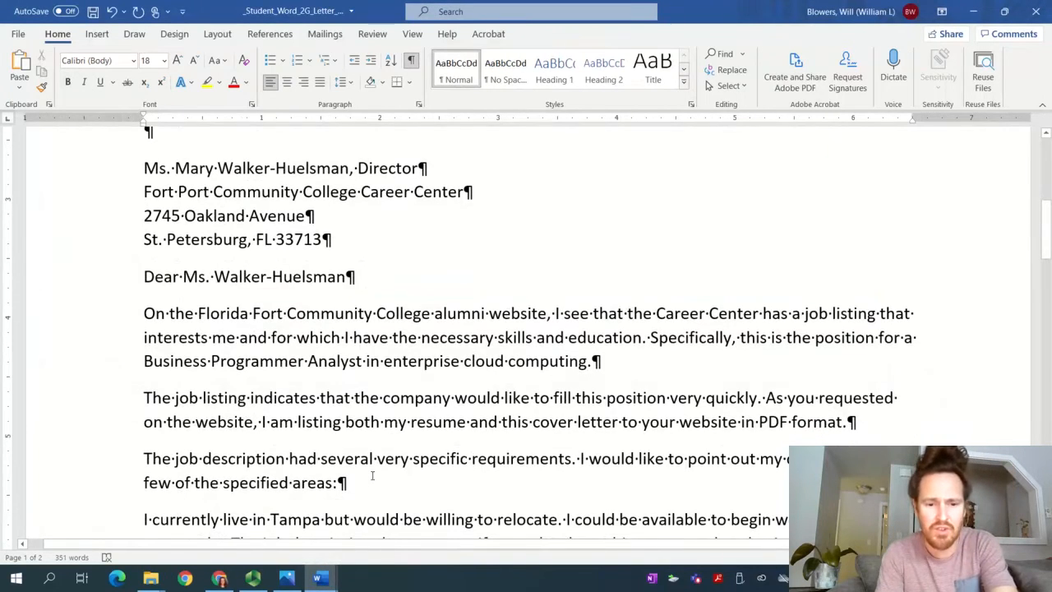
{"action": "key", "text": "ctrl+f"}
{"action": "type", "text": "specific"}
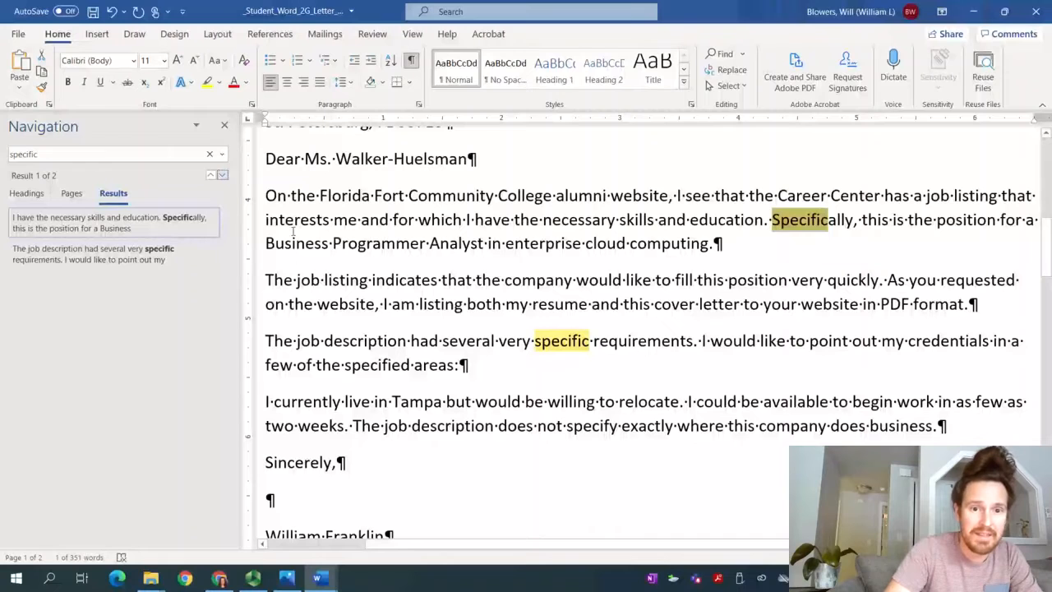
{"action": "left_click", "coordinate": [224, 125]}
{"action": "left_click", "coordinate": [440, 350]}
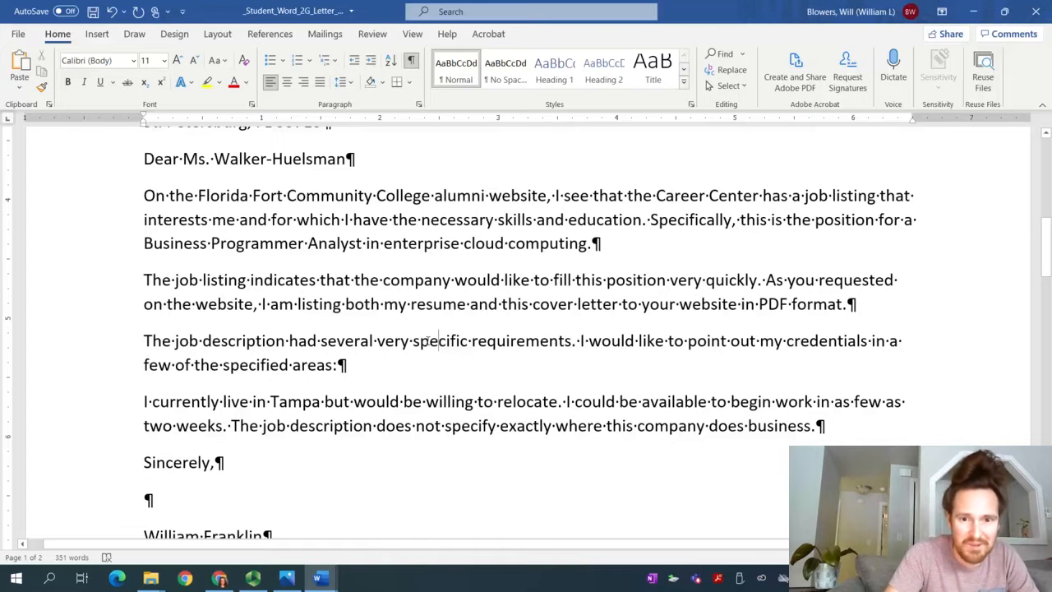
- Try to replace specific with explicit from the Thesaurus in the paragraph beginning The job description, checking Step 6 of the instructions
{"action": "double_click", "coordinate": [429, 340]}
{"action": "right_click", "coordinate": [427, 341]}
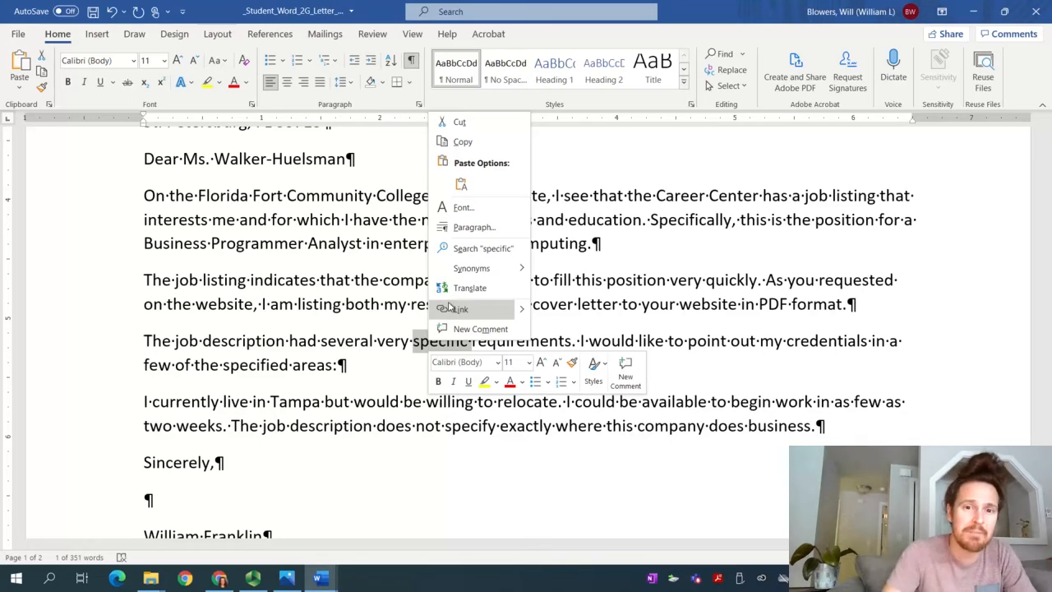
{"action": "mouse_move", "coordinate": [465, 273]}
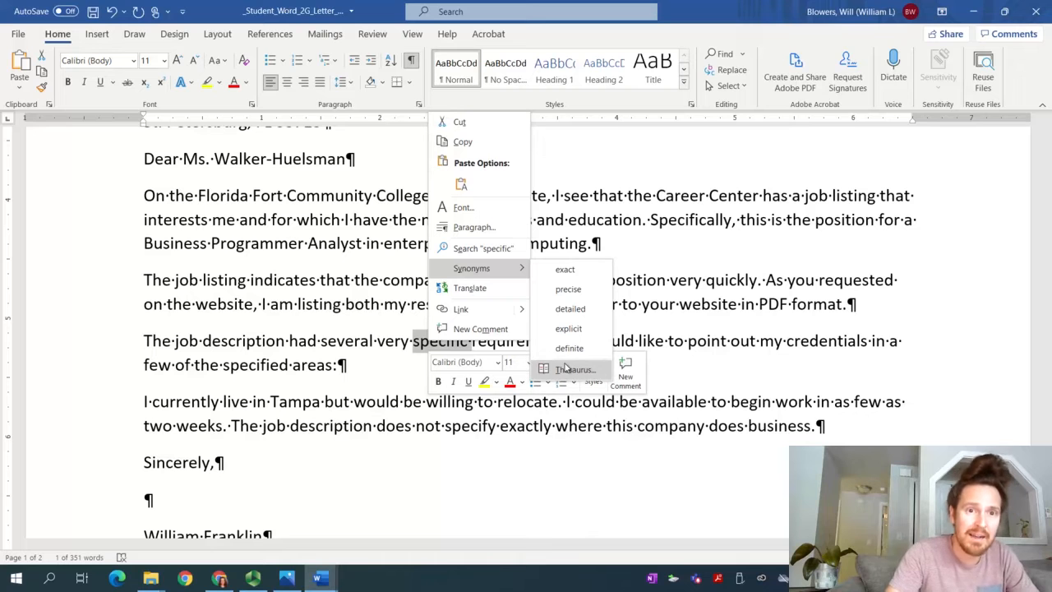
{"action": "left_click", "coordinate": [567, 369]}
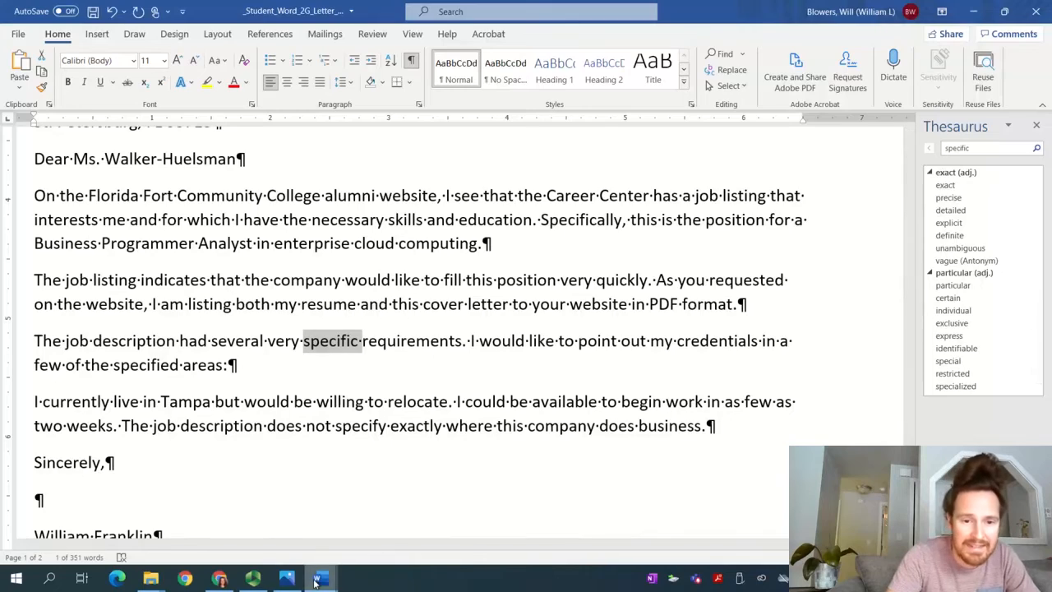
{"action": "mouse_move", "coordinate": [319, 579]}
{"action": "left_click", "coordinate": [301, 557]}
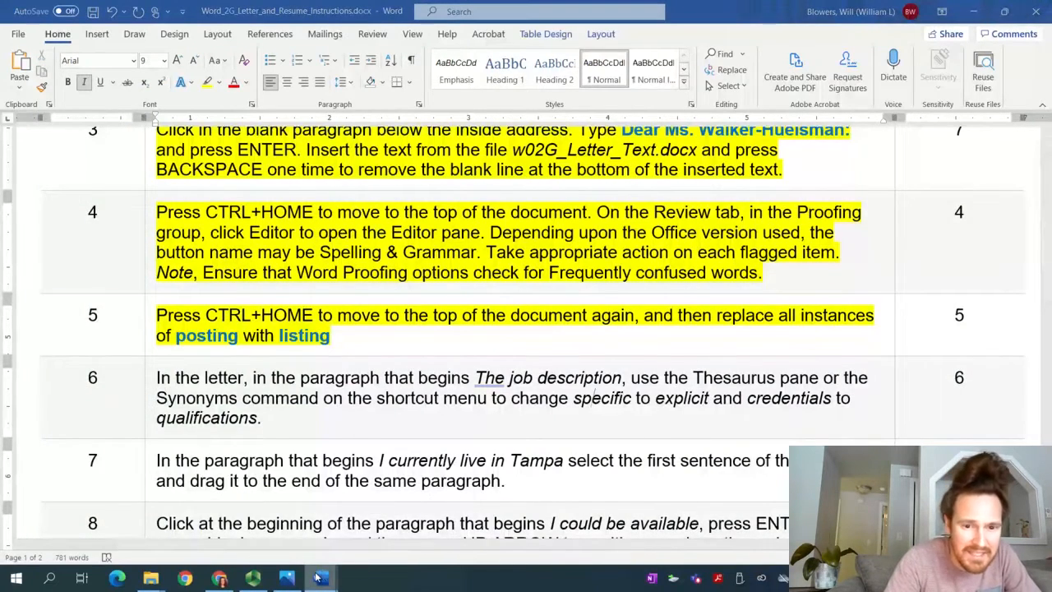
{"action": "mouse_move", "coordinate": [322, 575]}
{"action": "left_click", "coordinate": [380, 544]}
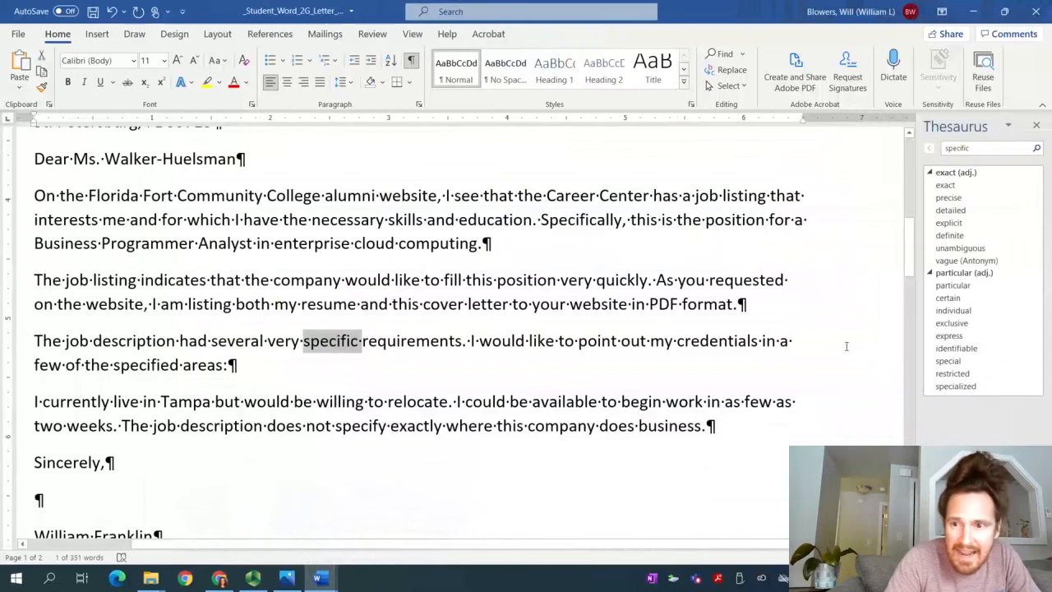
{"action": "left_click", "coordinate": [948, 223]}
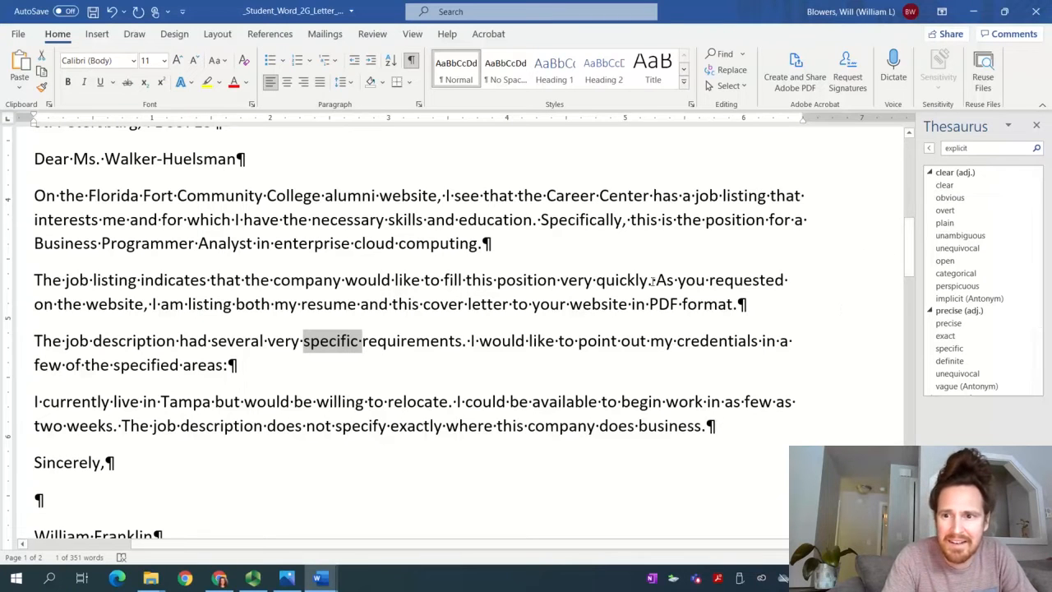
{"action": "left_click", "coordinate": [1035, 125]}
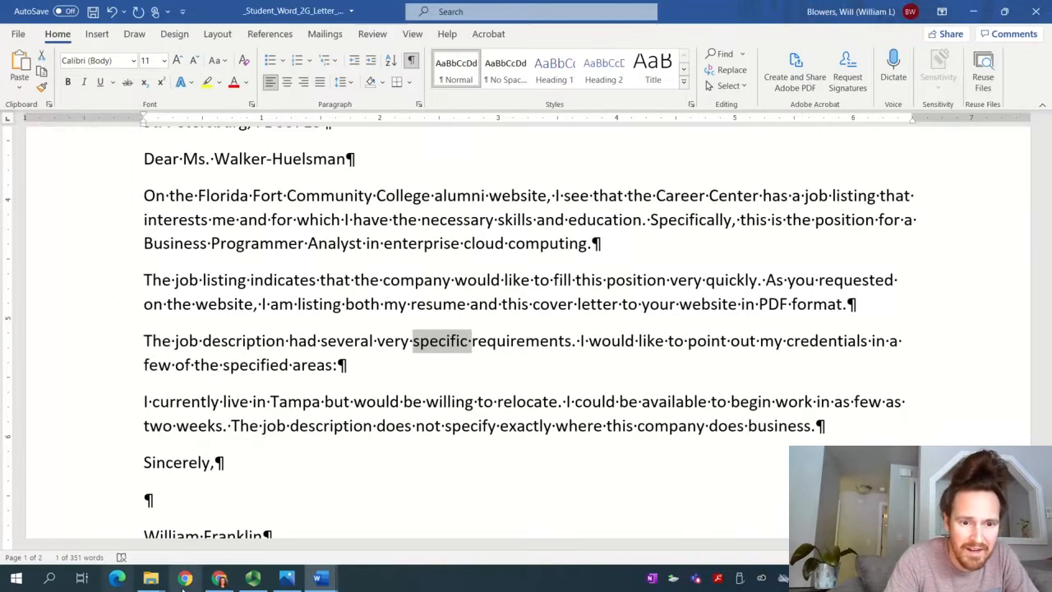
{"action": "left_click", "coordinate": [252, 578]}
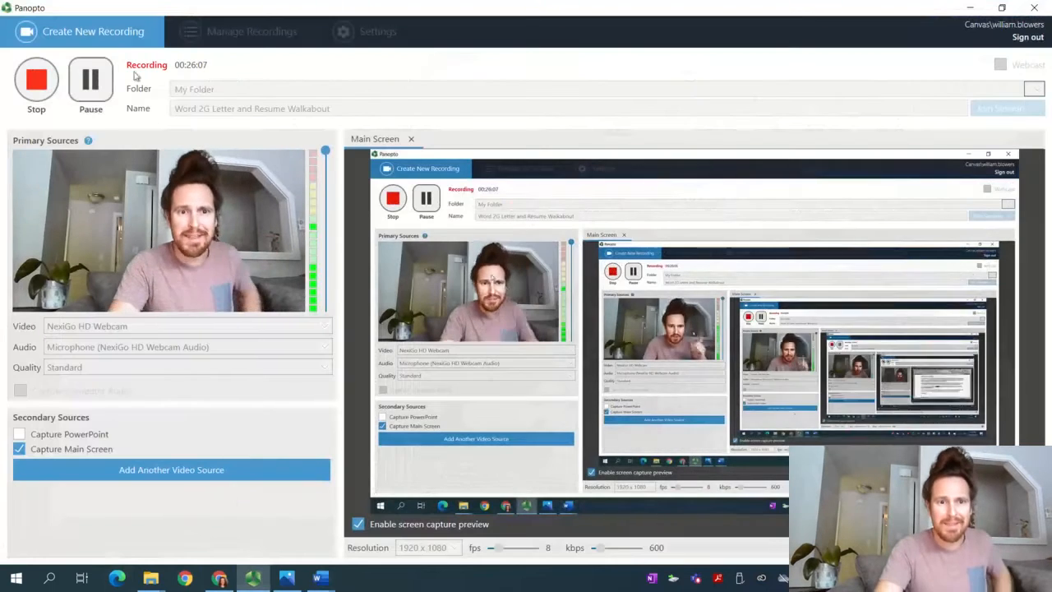
{"action": "left_click", "coordinate": [84, 92]}
{"action": "left_click", "coordinate": [85, 92]}
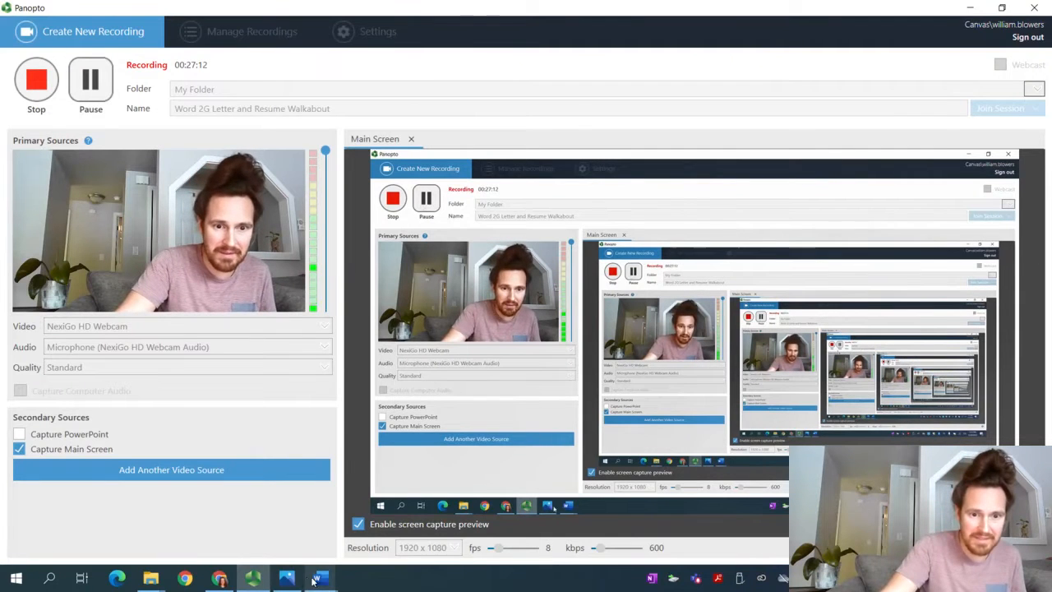
{"action": "mouse_move", "coordinate": [301, 572]}
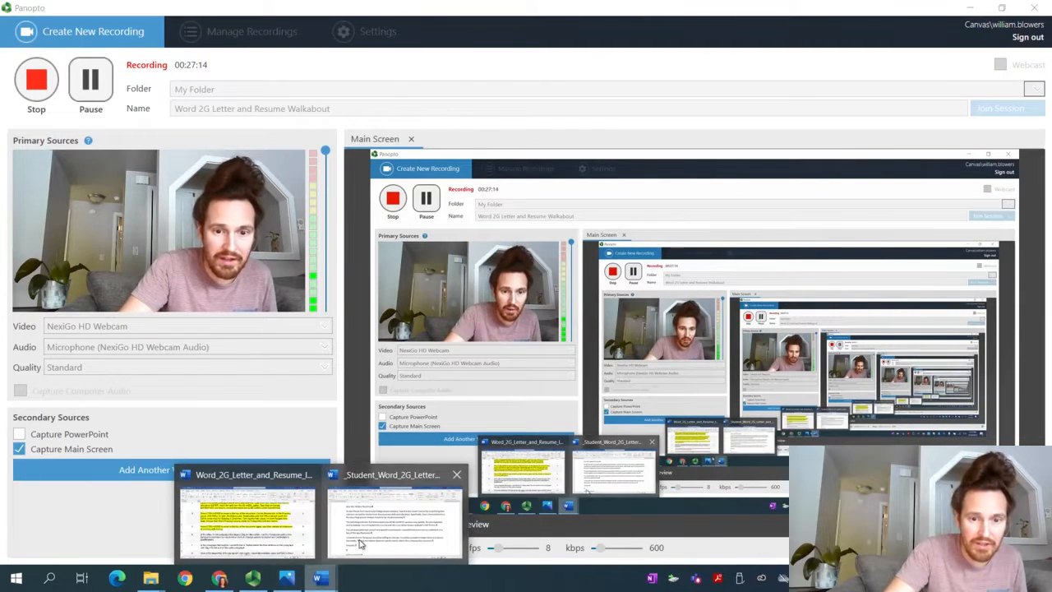
{"action": "left_click", "coordinate": [394, 513]}
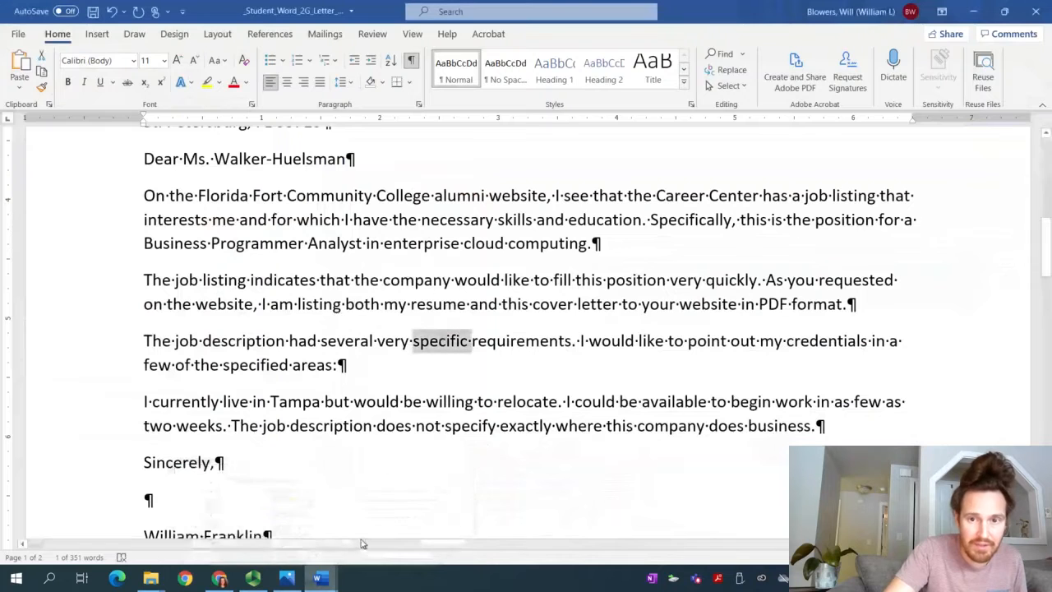
- Replace specific with explicit from the Thesaurus in the paragraph beginning The job description, and compare with the final result image
{"action": "double_click", "coordinate": [441, 344]}
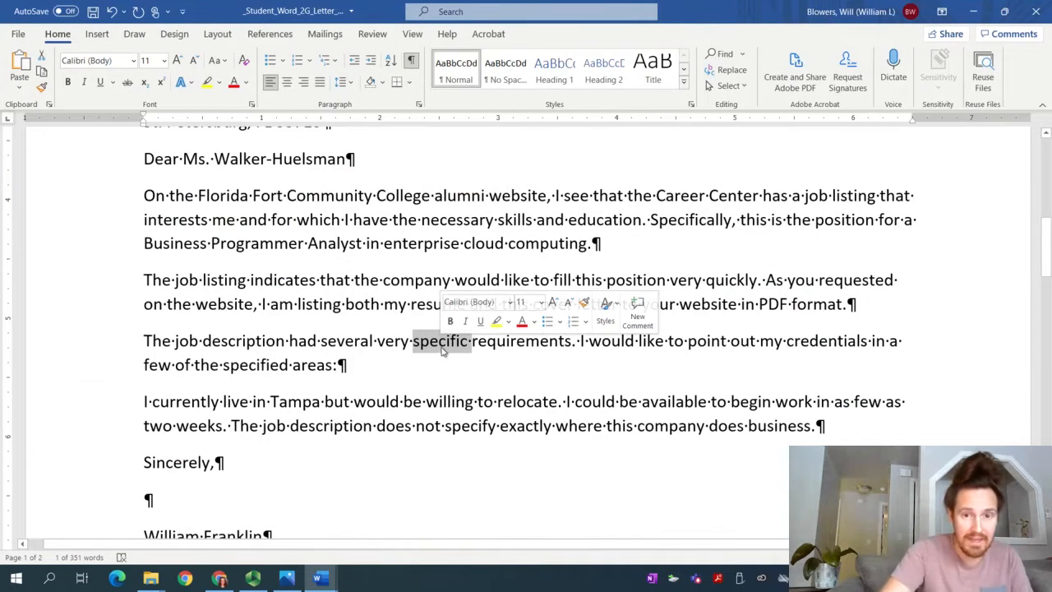
{"action": "right_click", "coordinate": [442, 354]}
{"action": "mouse_move", "coordinate": [485, 277]}
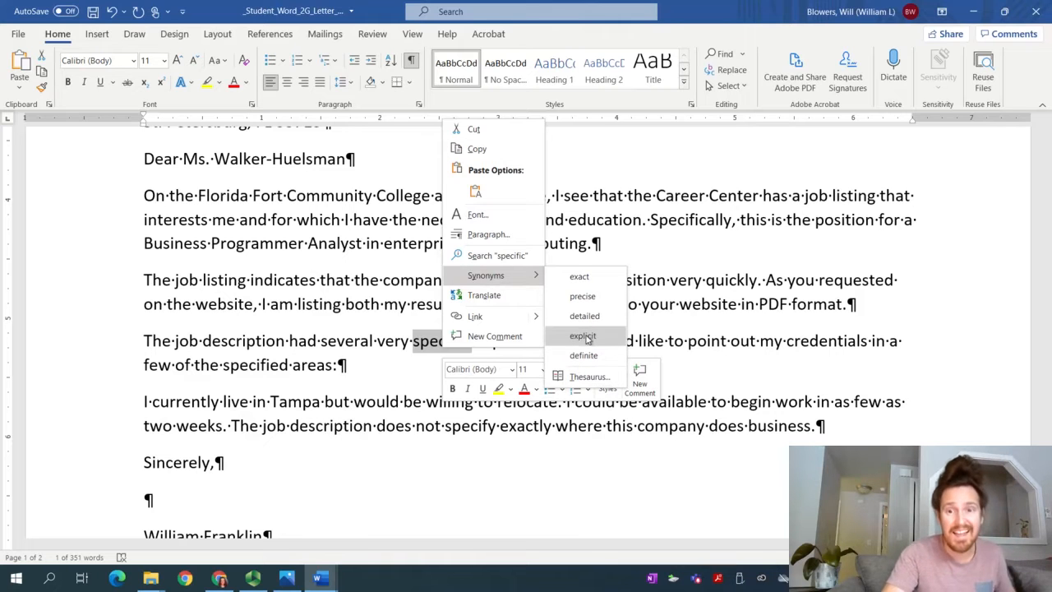
{"action": "left_click", "coordinate": [589, 376]}
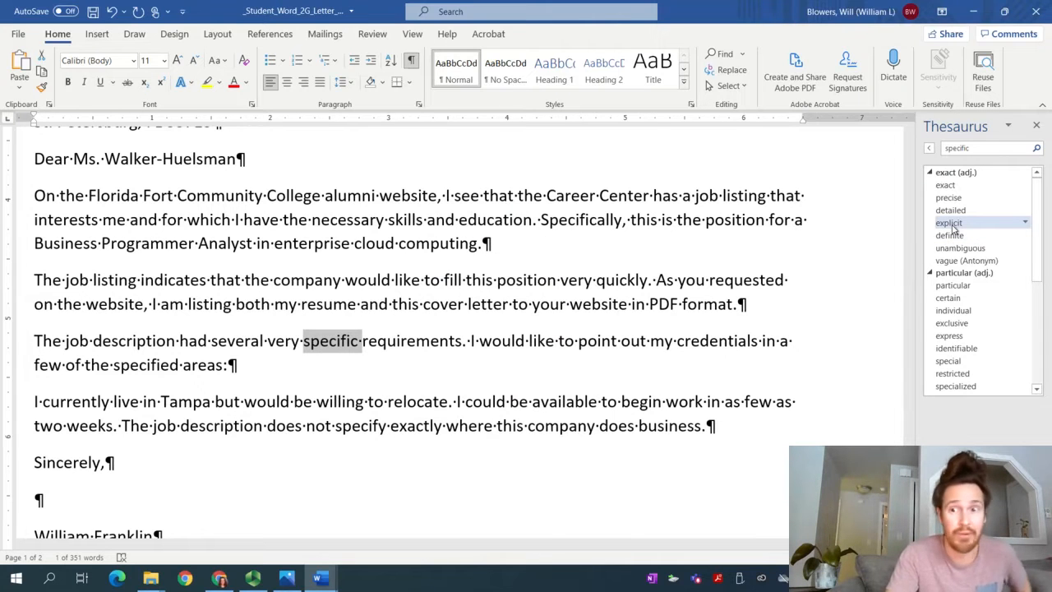
{"action": "left_click", "coordinate": [1025, 223]}
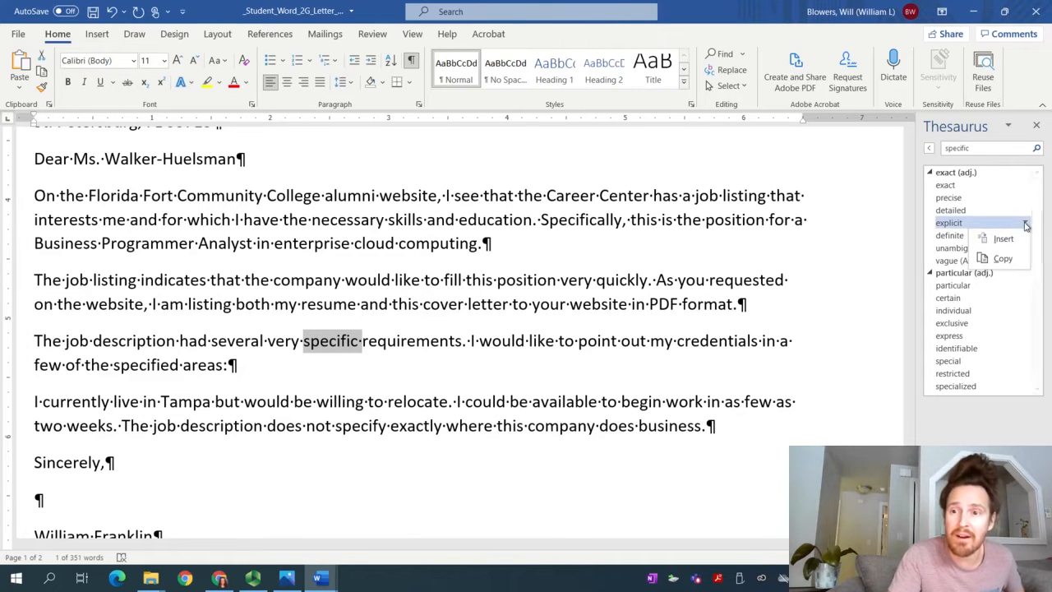
{"action": "left_click", "coordinate": [998, 238]}
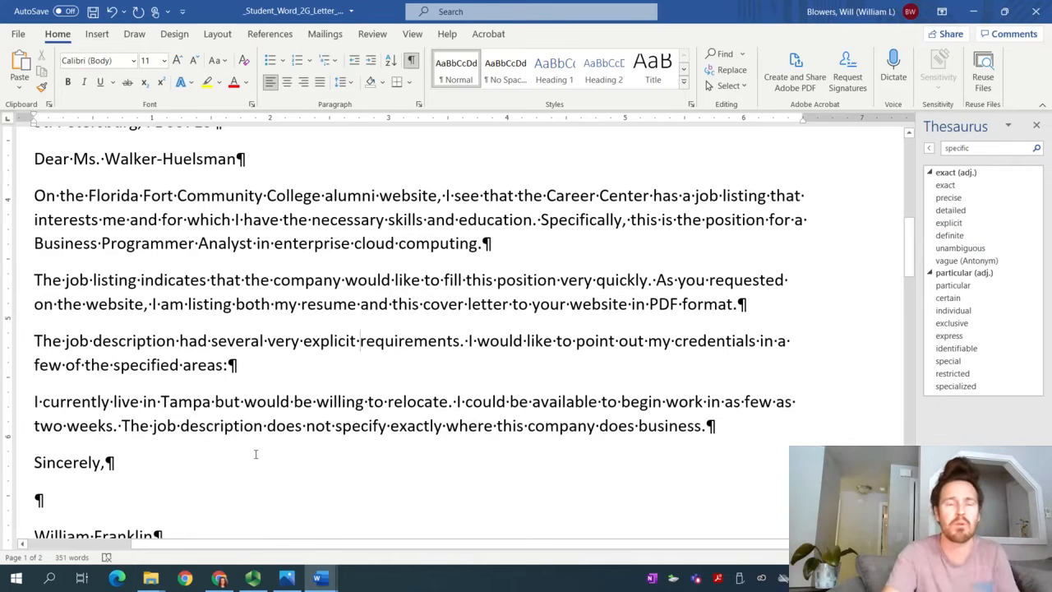
{"action": "mouse_move", "coordinate": [287, 578]}
{"action": "left_click", "coordinate": [286, 559]}
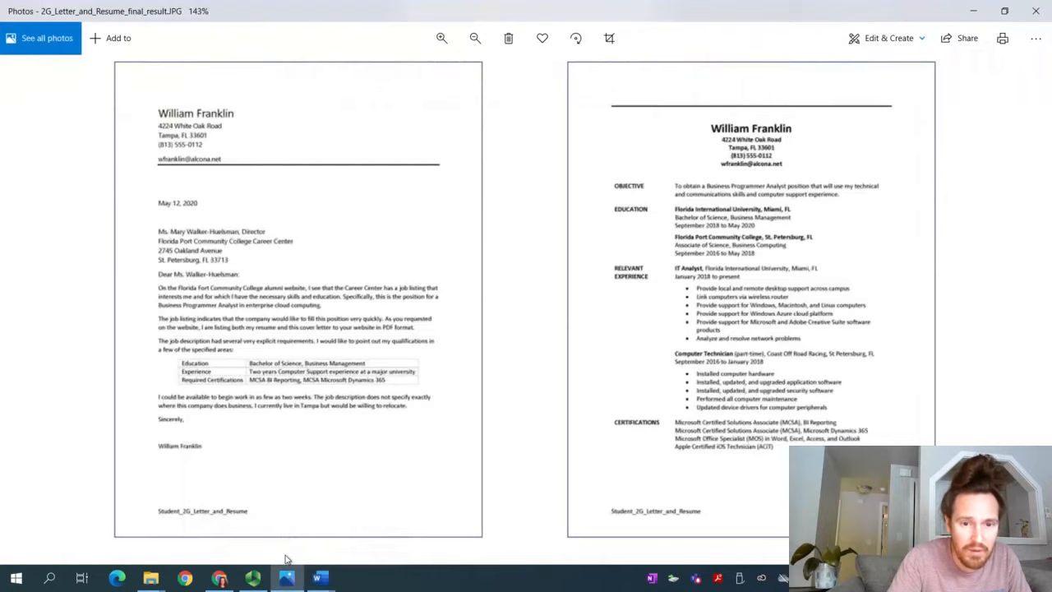
{"action": "left_click", "coordinate": [284, 552]}
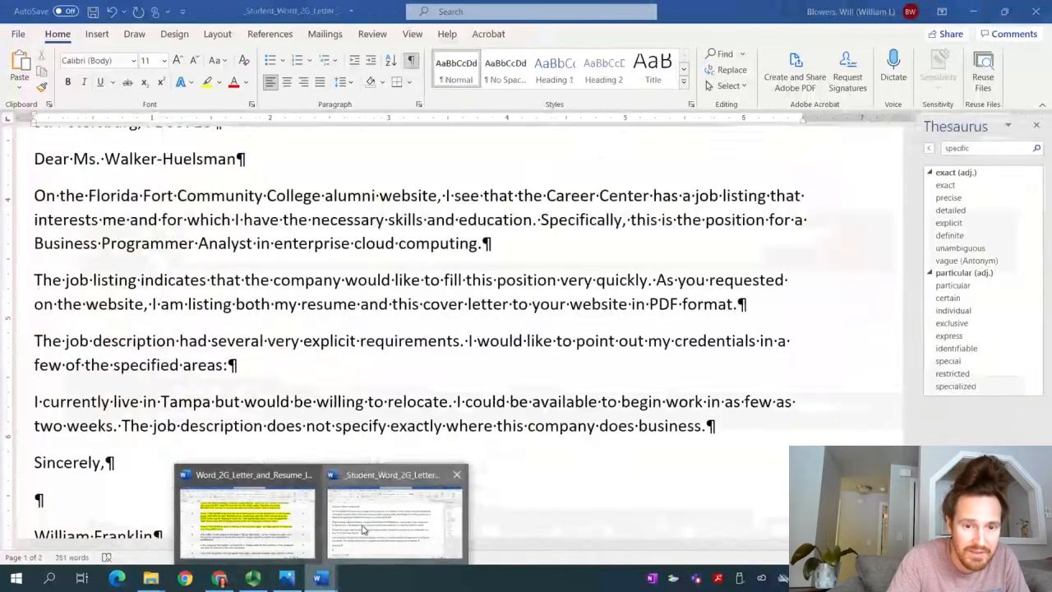
{"action": "left_click", "coordinate": [382, 549]}
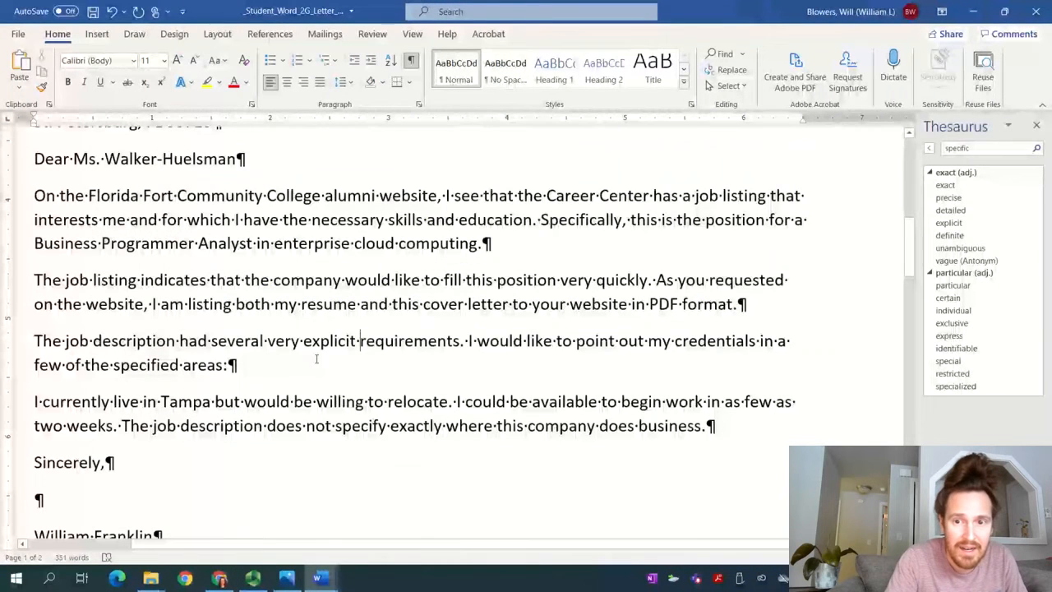
- Look up credentials in the Thesaurus from the paragraph beginning The job description
{"action": "double_click", "coordinate": [707, 342]}
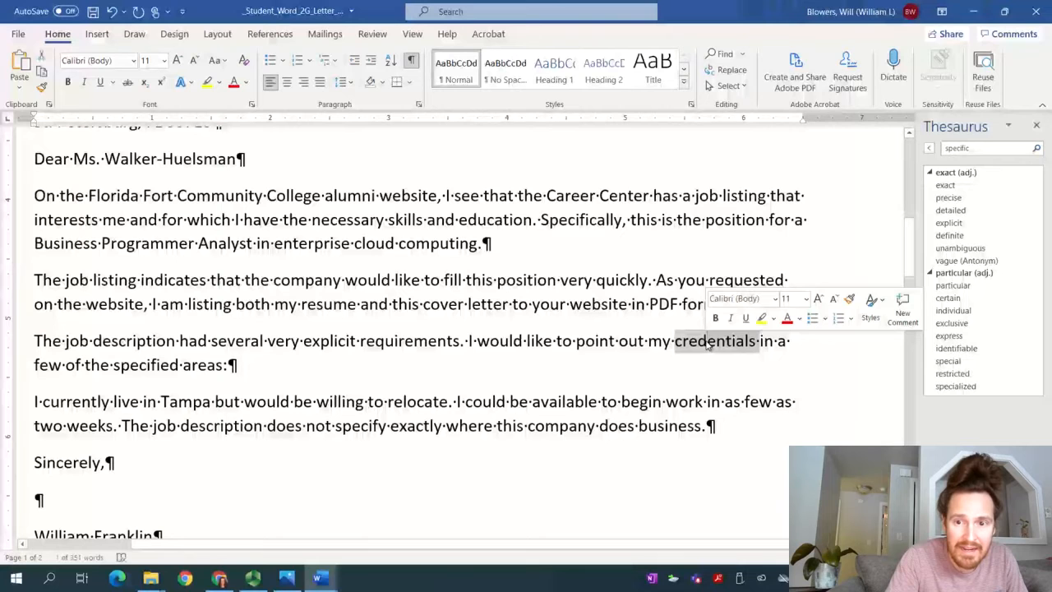
{"action": "left_click", "coordinate": [707, 343]}
{"action": "double_click", "coordinate": [709, 345]}
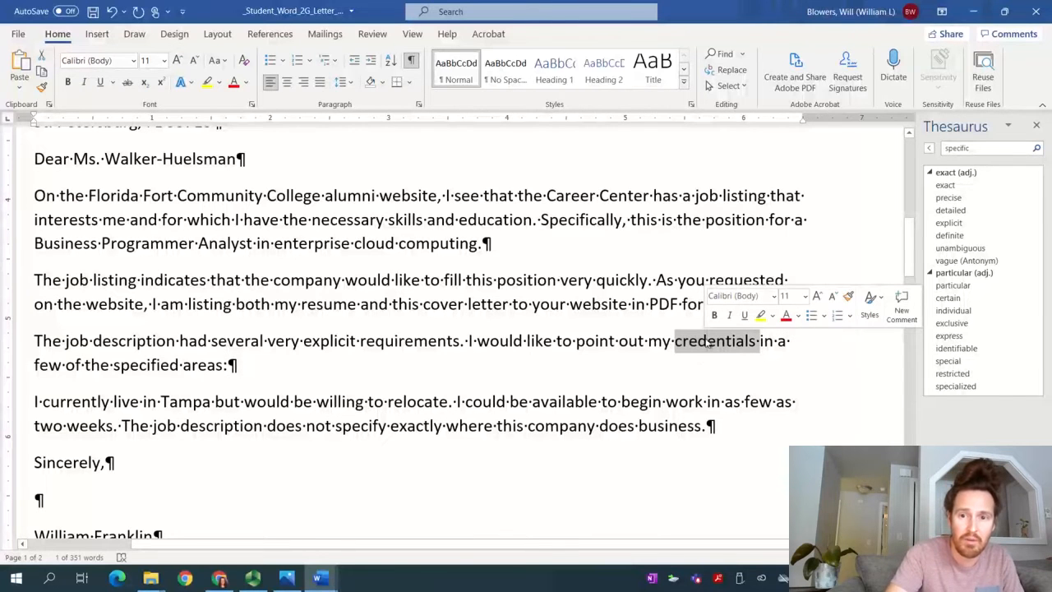
{"action": "right_click", "coordinate": [707, 344]}
{"action": "mouse_move", "coordinate": [759, 274]}
{"action": "left_click", "coordinate": [863, 370]}
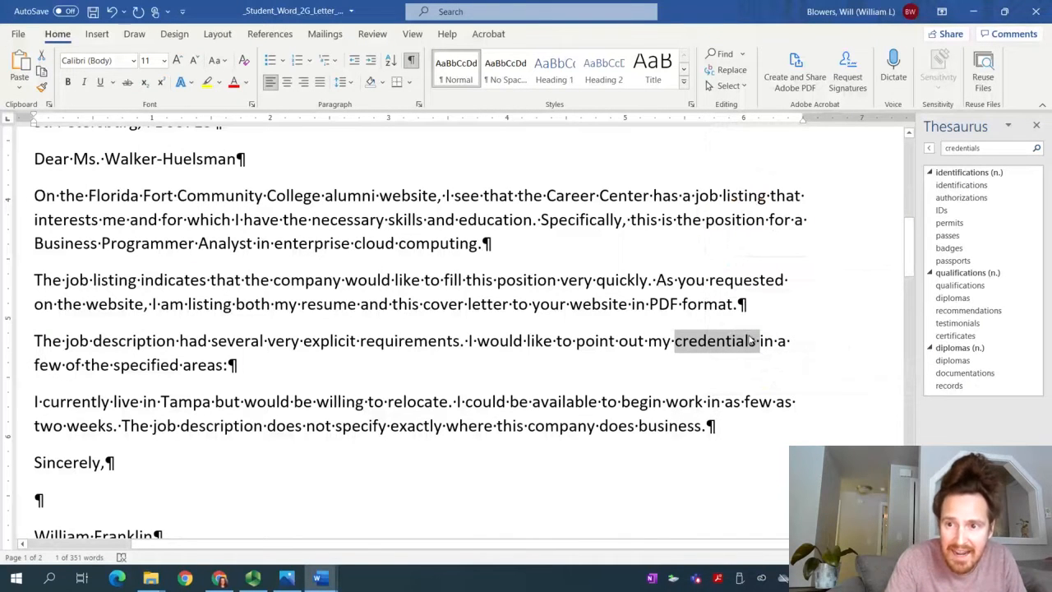
- Check Step 6 for the required synonym and replace credentials with qualifications from the Thesaurus results
{"action": "mouse_move", "coordinate": [321, 577]}
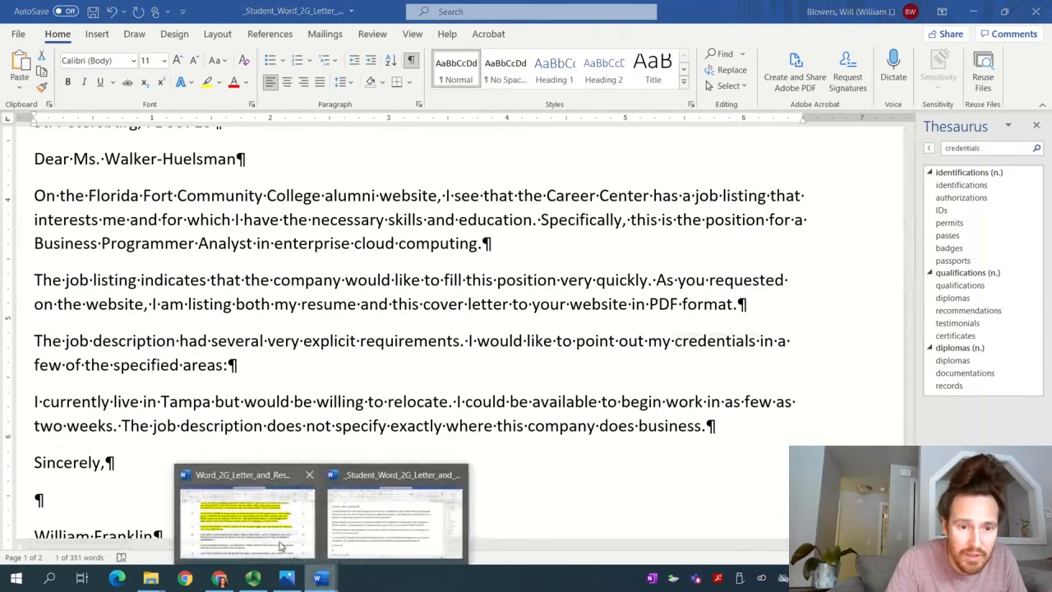
{"action": "left_click", "coordinate": [280, 526]}
{"action": "mouse_move", "coordinate": [320, 577]}
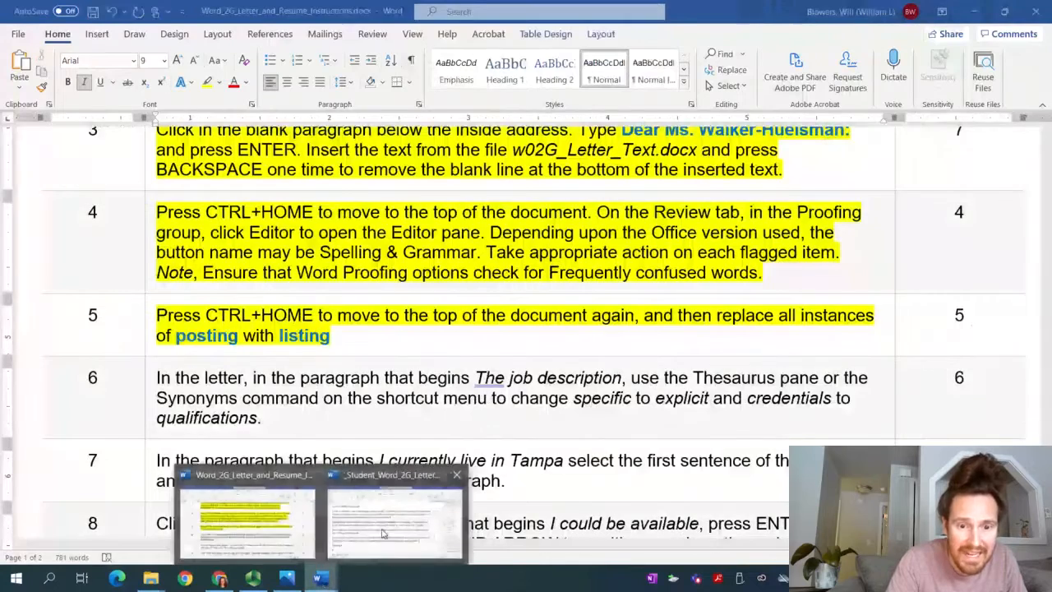
{"action": "left_click", "coordinate": [385, 528]}
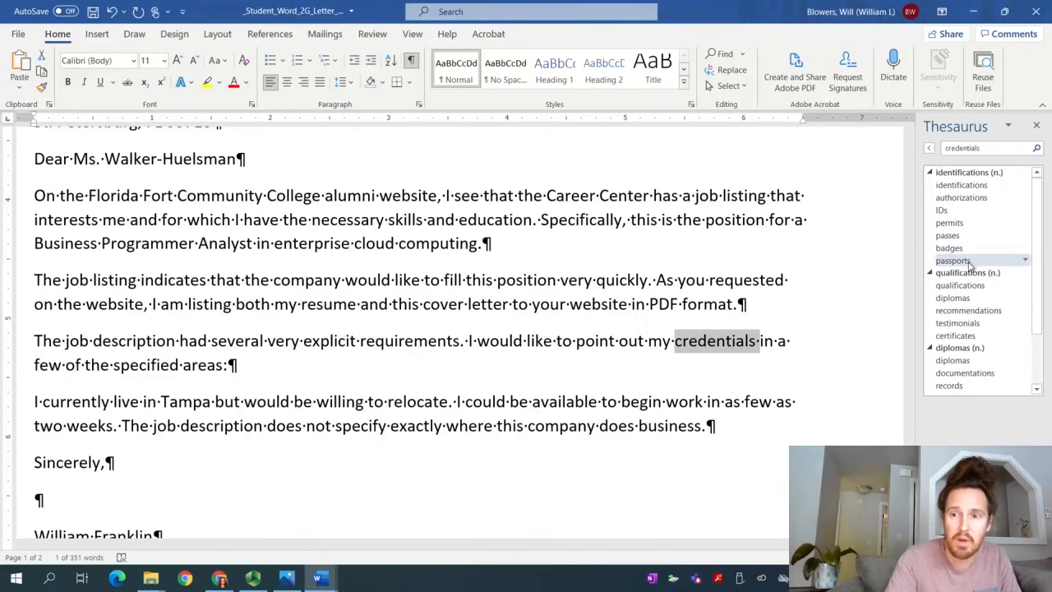
{"action": "scroll", "coordinate": [1038, 328], "scroll_direction": "down", "scroll_amount": 3}
{"action": "scroll", "coordinate": [1043, 304], "scroll_direction": "up", "scroll_amount": 3}
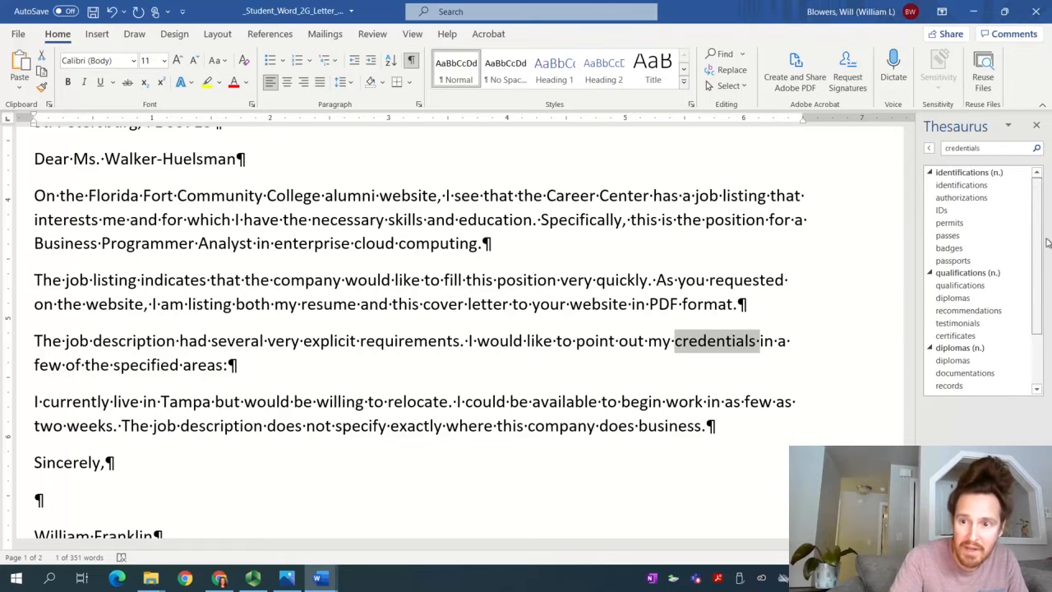
{"action": "left_click", "coordinate": [1026, 288]}
{"action": "left_click", "coordinate": [1005, 302]}
{"action": "left_click", "coordinate": [595, 425]}
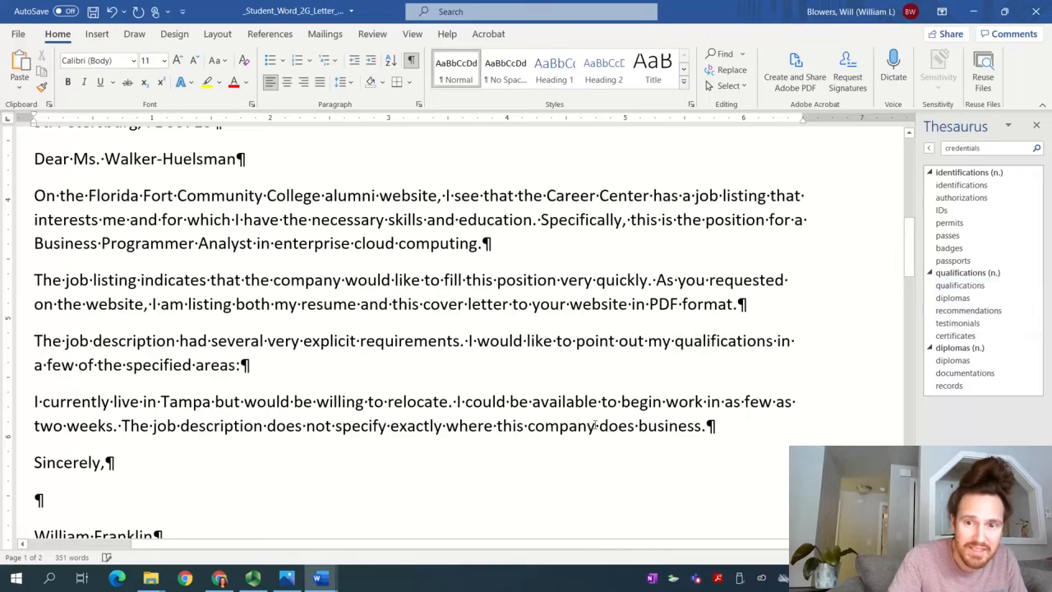
{"action": "double_click", "coordinate": [711, 340]}
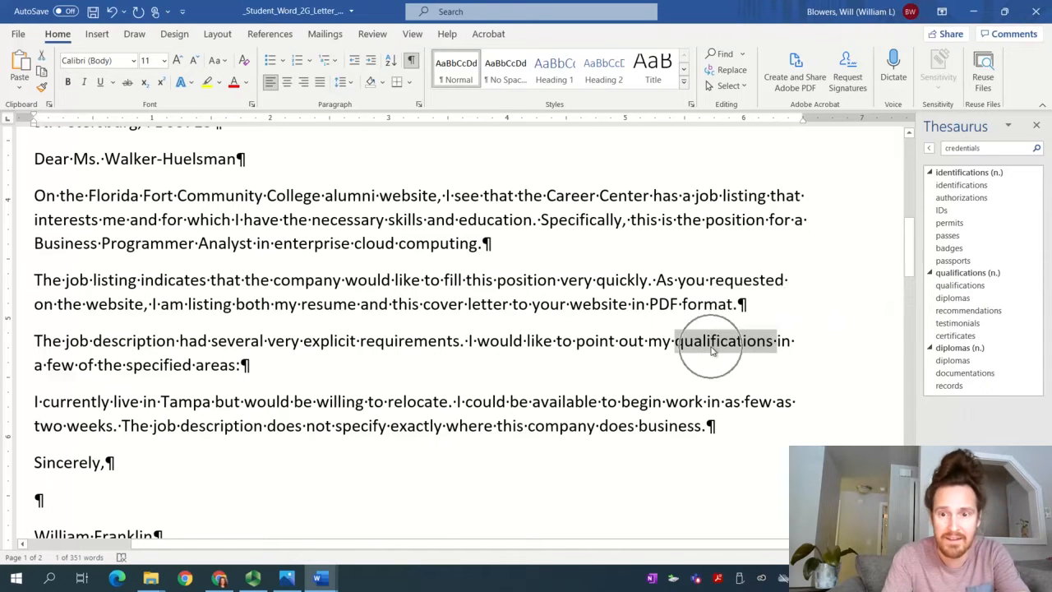
- Highlight Step 6's text in yellow in the instructions document to mark it as done
{"action": "mouse_move", "coordinate": [322, 580]}
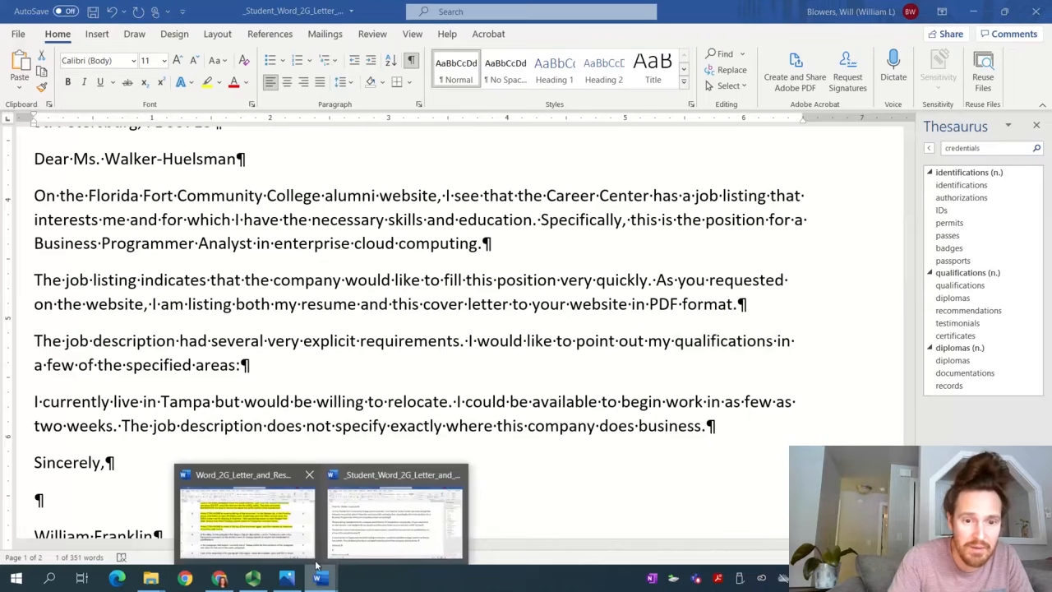
{"action": "left_click", "coordinate": [283, 518]}
{"action": "left_click_drag", "start_coordinate": [291, 414], "coordinate": [155, 376]}
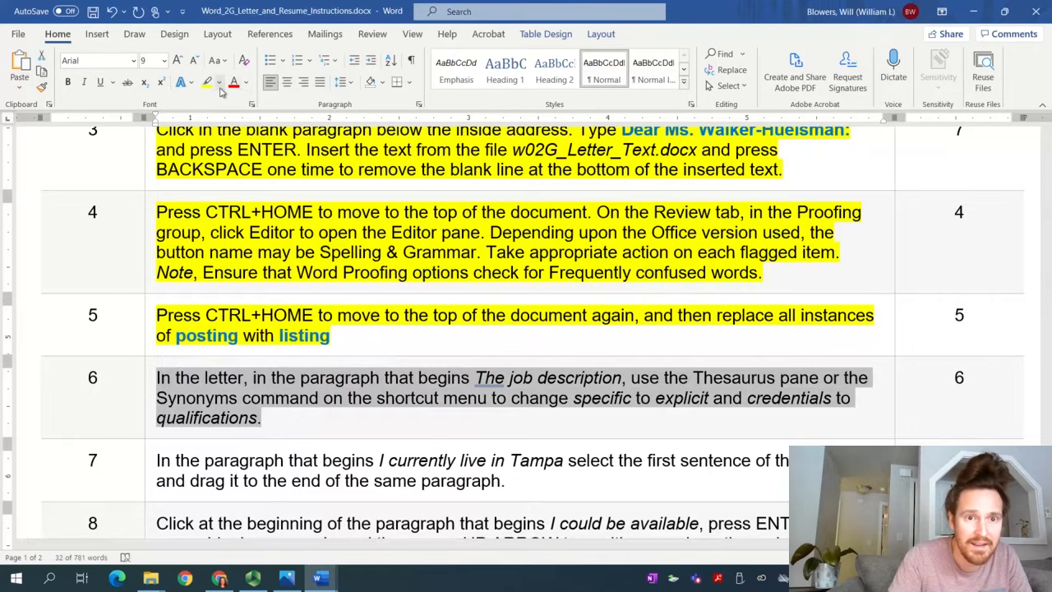
{"action": "left_click", "coordinate": [208, 82]}
{"action": "key", "text": "Left"}
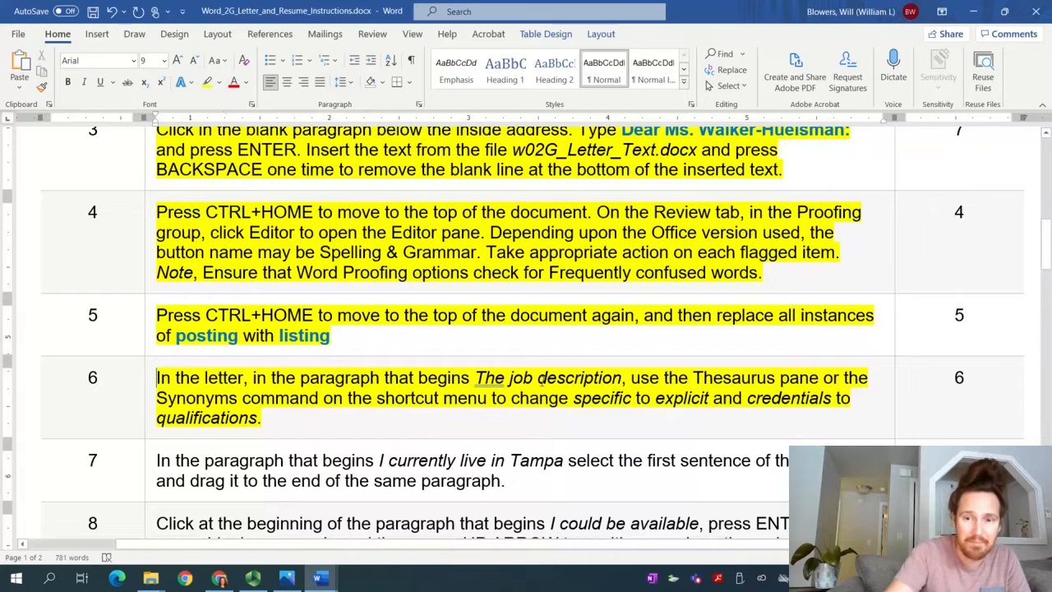
- Read Step 7's instruction for the paragraph beginning I currently live in Tampa, and return to the student document
{"action": "left_click", "coordinate": [451, 461]}
{"action": "scroll", "coordinate": [451, 462], "scroll_direction": "down", "scroll_amount": 5}
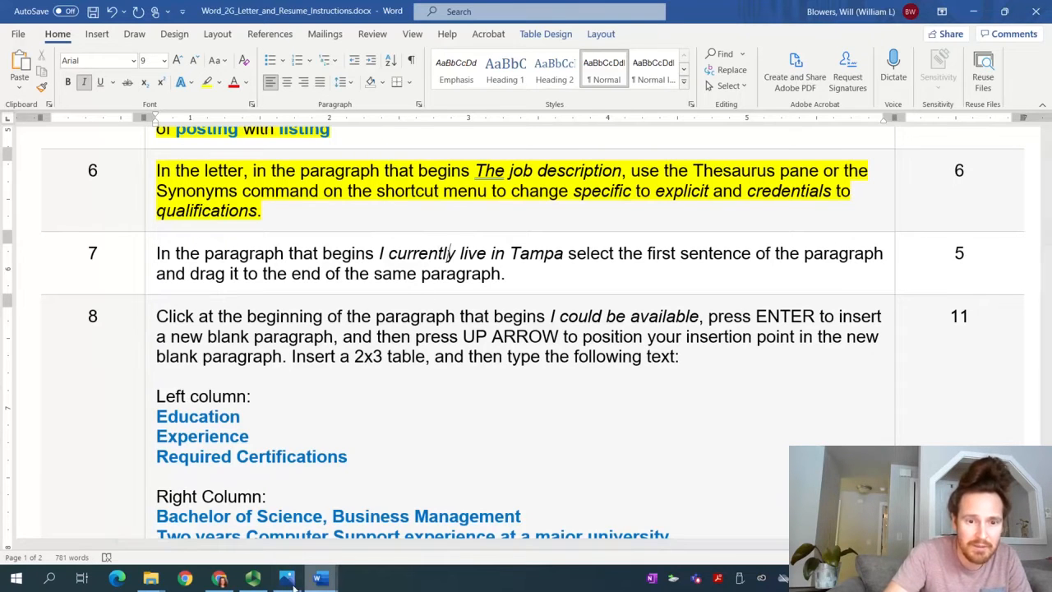
{"action": "left_click", "coordinate": [252, 577]}
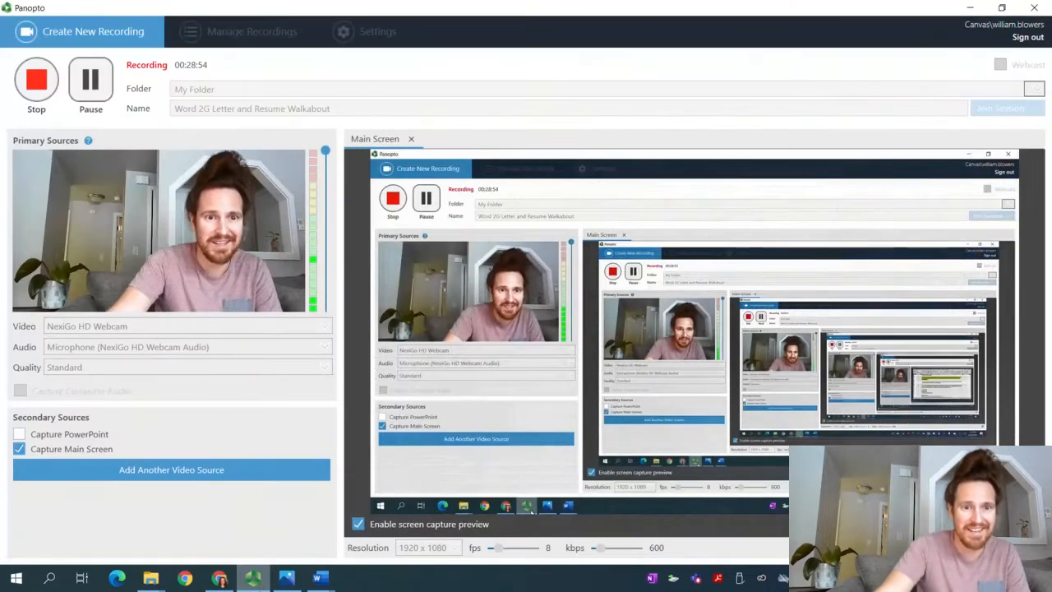
{"action": "left_click", "coordinate": [399, 584]}
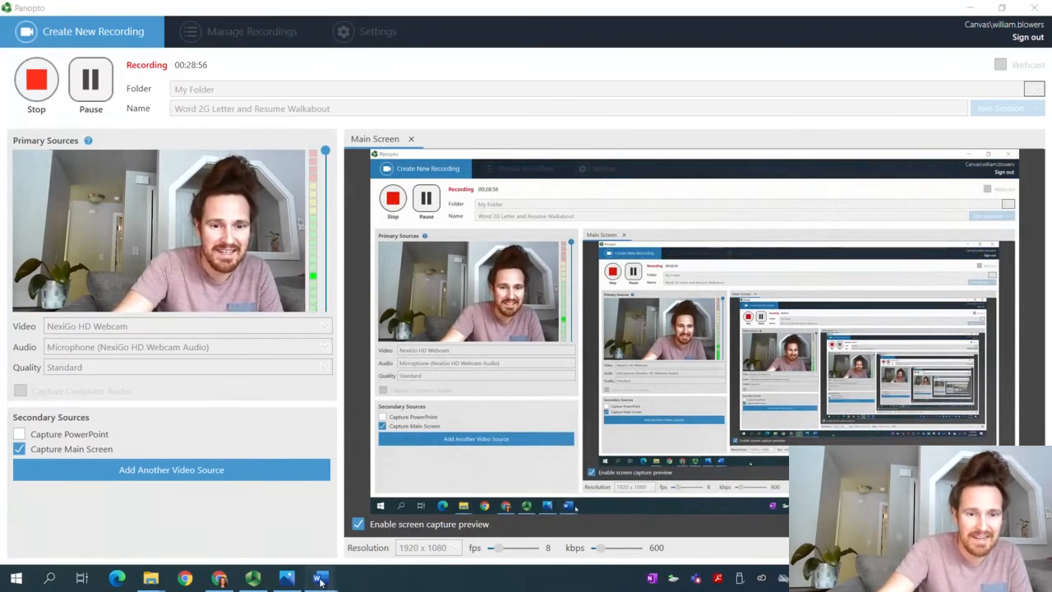
{"action": "mouse_move", "coordinate": [320, 580]}
{"action": "left_click", "coordinate": [354, 490]}
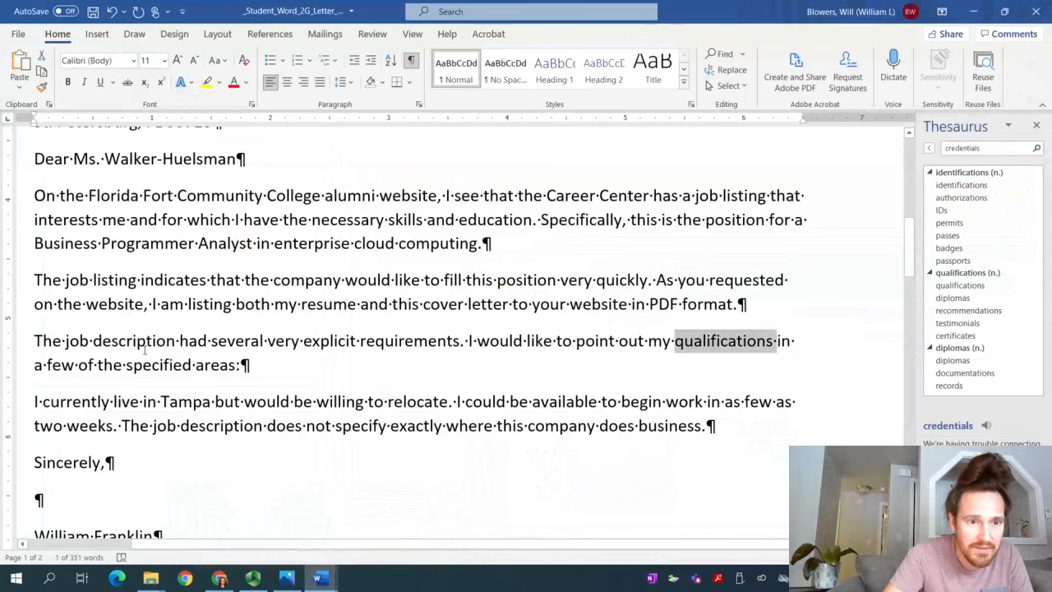
- Try moving the sentence beginning I currently live in Tampa to the paragraph's end, and put it back at the start
{"action": "left_click", "coordinate": [129, 400]}
{"action": "left_click", "coordinate": [35, 402]}
{"action": "left_click_drag", "start_coordinate": [39, 402], "coordinate": [456, 403]}
{"action": "key", "text": "ctrl+c"}
{"action": "left_click_drag", "start_coordinate": [353, 403], "coordinate": [733, 436]}
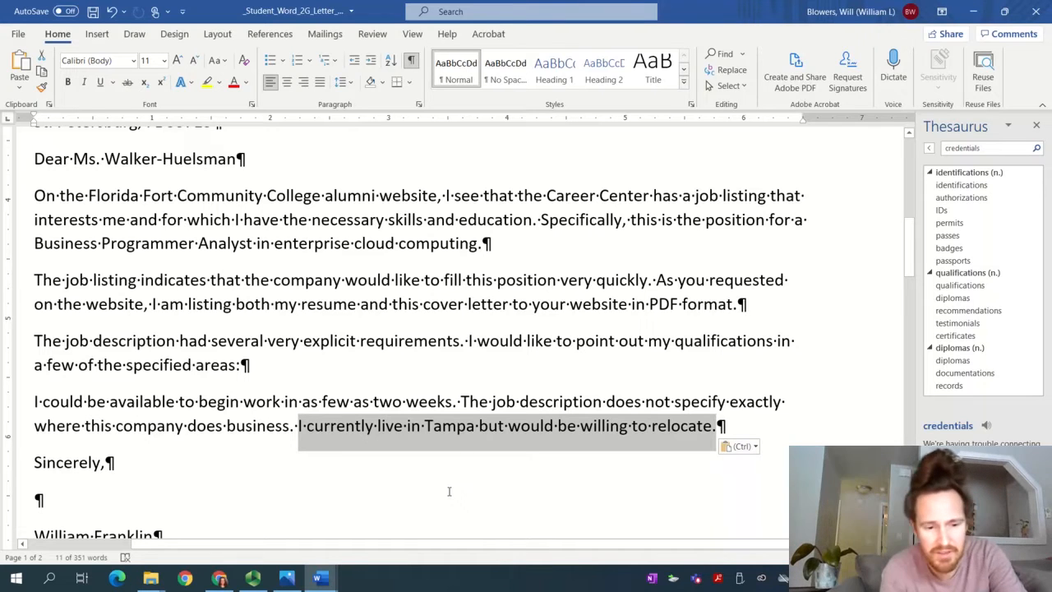
{"action": "key", "text": "Delete"}
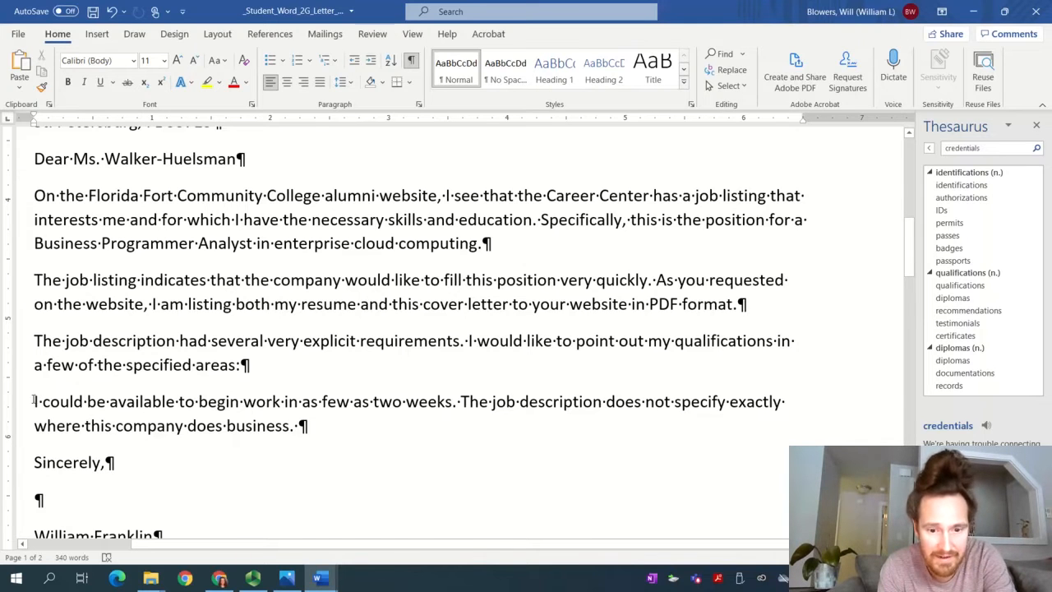
{"action": "key", "text": "ctrl+v"}
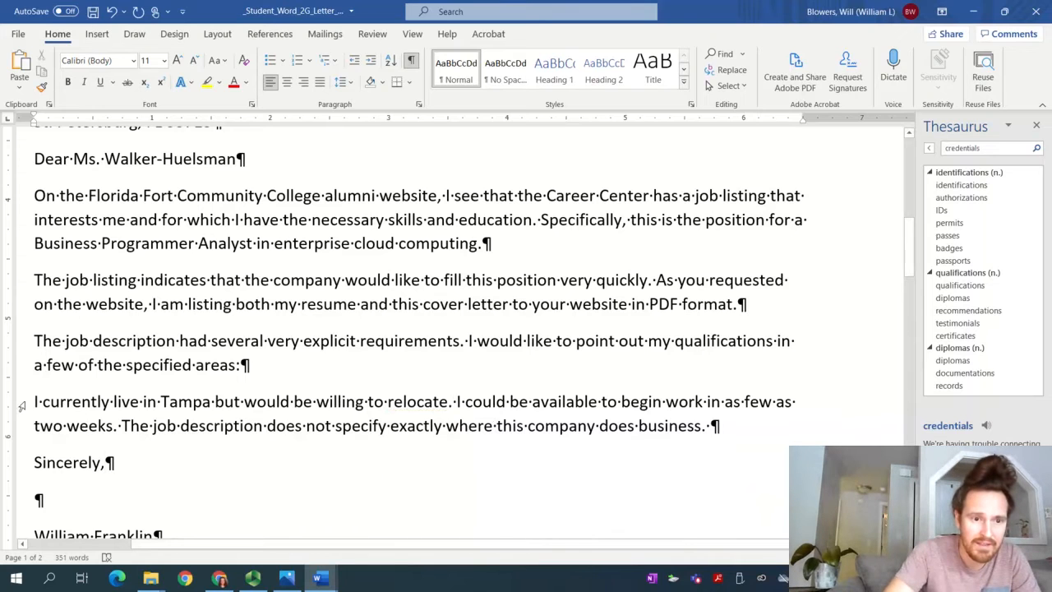
- Move the sentence I currently live in Tampa but would be willing to relocate to the end of the same paragraph
{"action": "left_click_drag", "start_coordinate": [34, 401], "coordinate": [457, 401]}
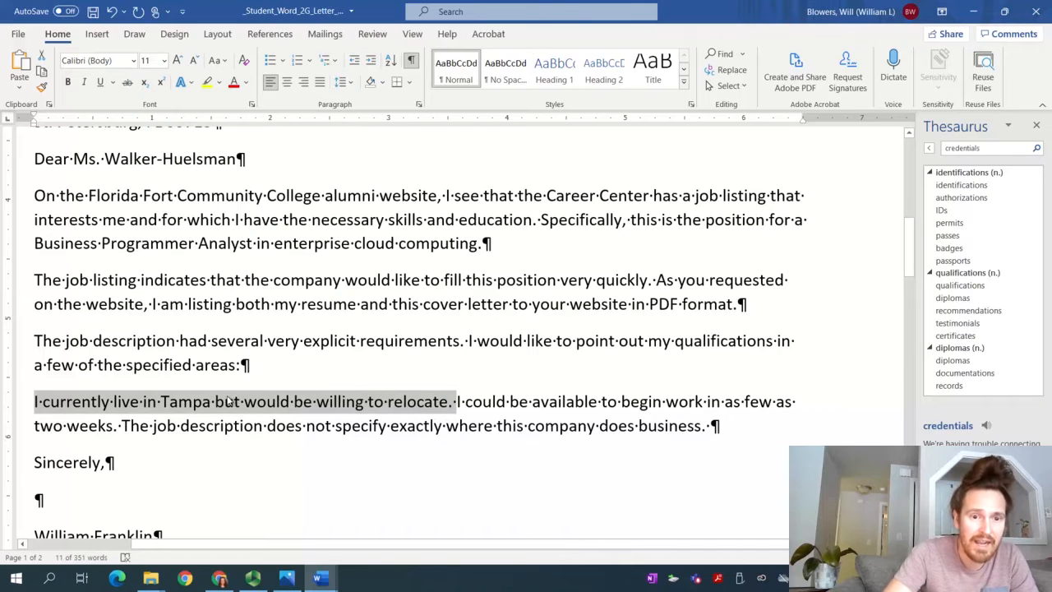
{"action": "left_click_drag", "start_coordinate": [228, 400], "coordinate": [726, 428]}
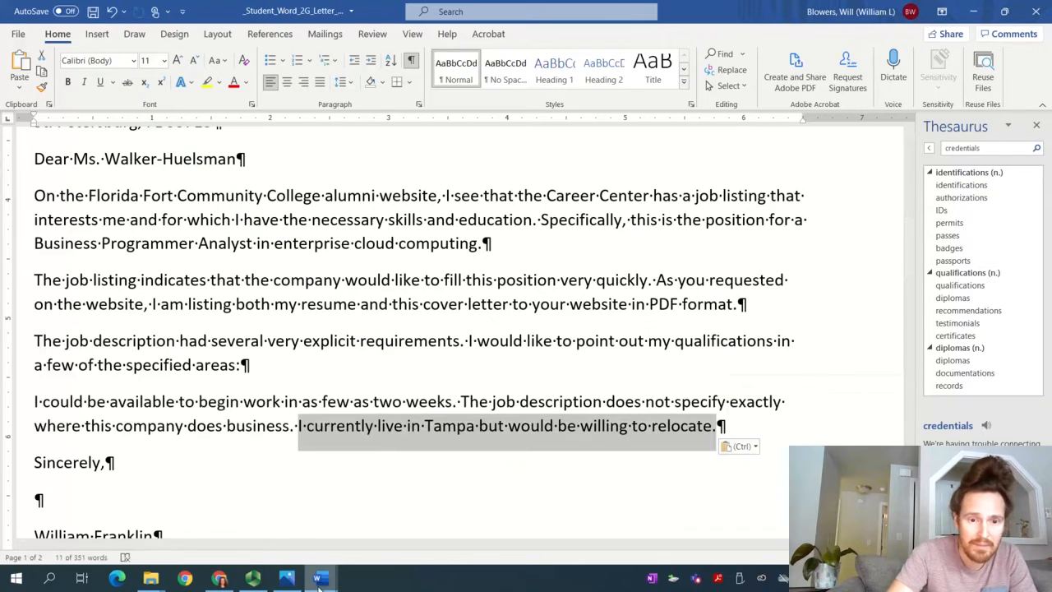
- Highlight Step 7's text in yellow in the instructions document to mark it as done
{"action": "mouse_move", "coordinate": [320, 578]}
{"action": "left_click", "coordinate": [287, 542]}
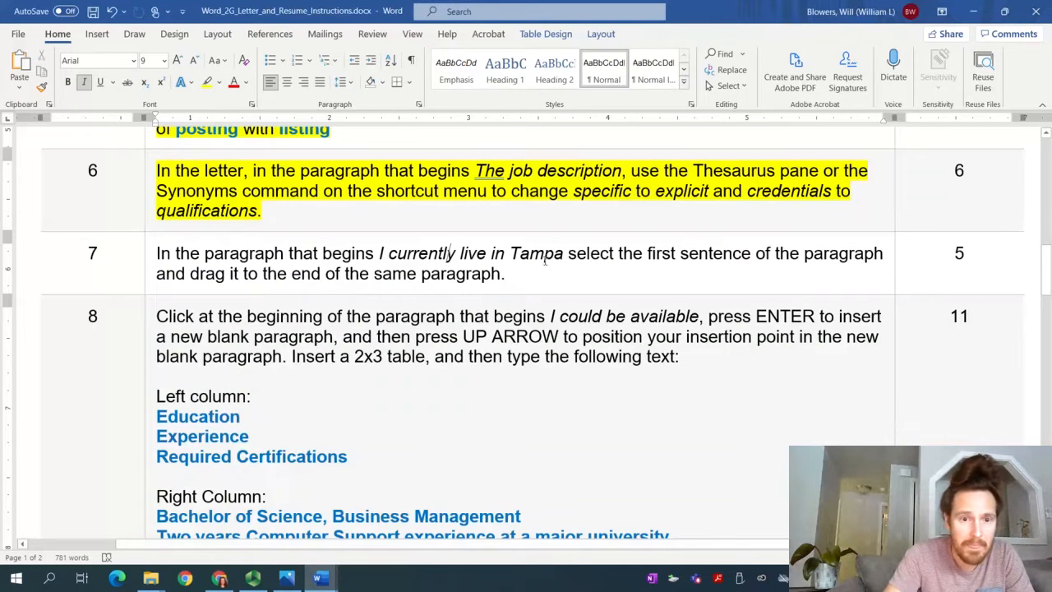
{"action": "left_click_drag", "start_coordinate": [517, 274], "coordinate": [154, 252]}
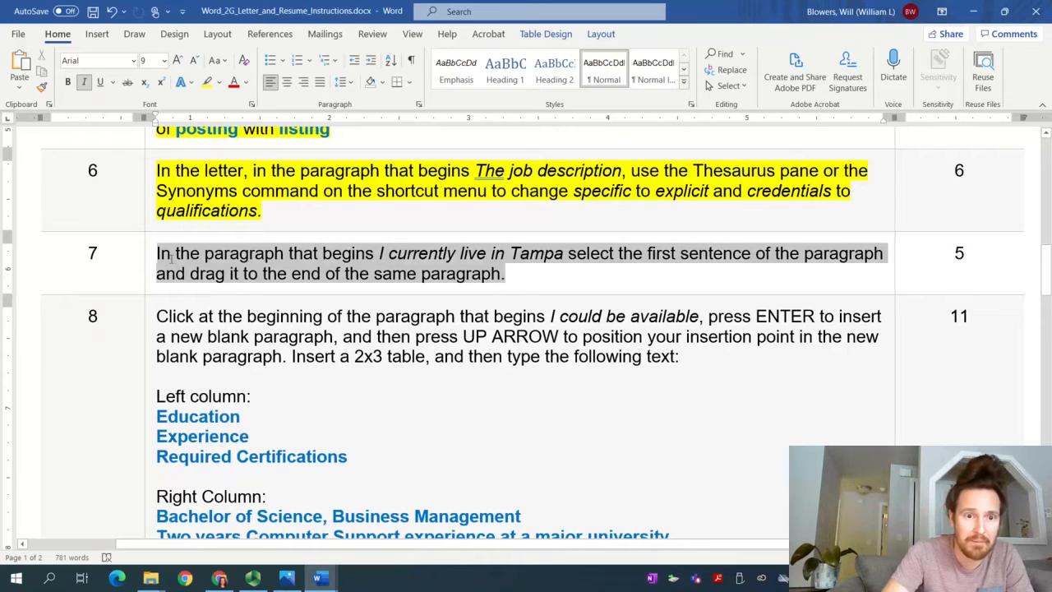
{"action": "left_click", "coordinate": [208, 83]}
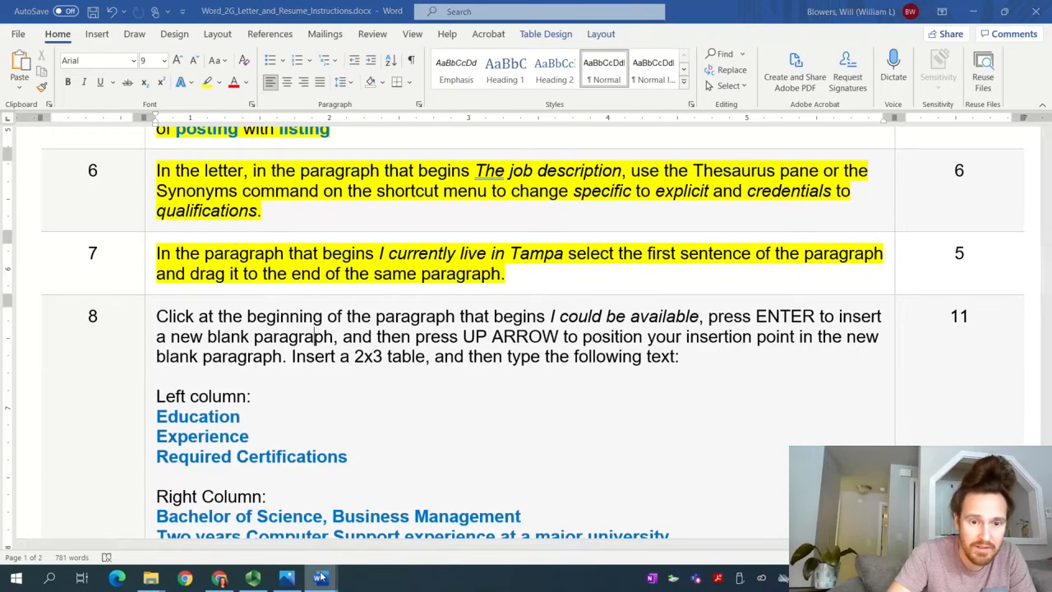
- Insert a blank paragraph after the paragraph beginning I could be available in the student document
{"action": "mouse_move", "coordinate": [320, 578]}
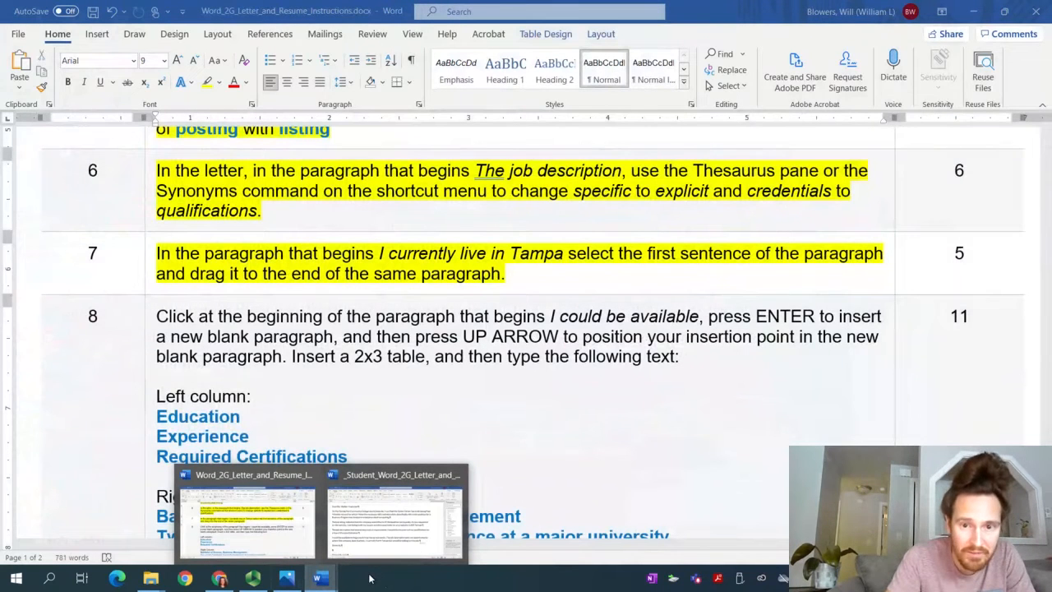
{"action": "left_click", "coordinate": [374, 544]}
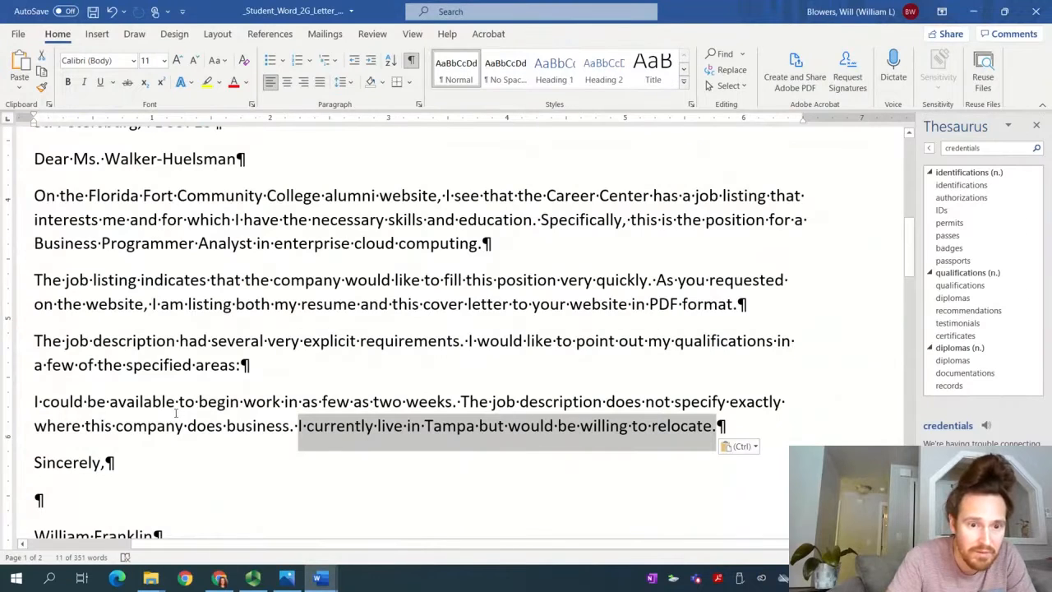
{"action": "left_click", "coordinate": [740, 426]}
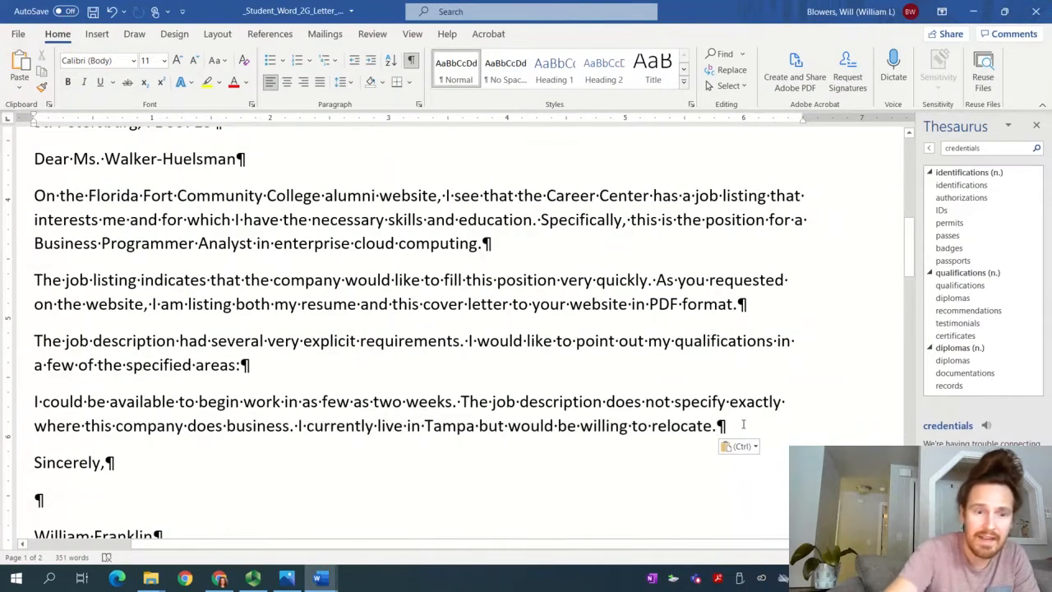
{"action": "key", "text": "Return"}
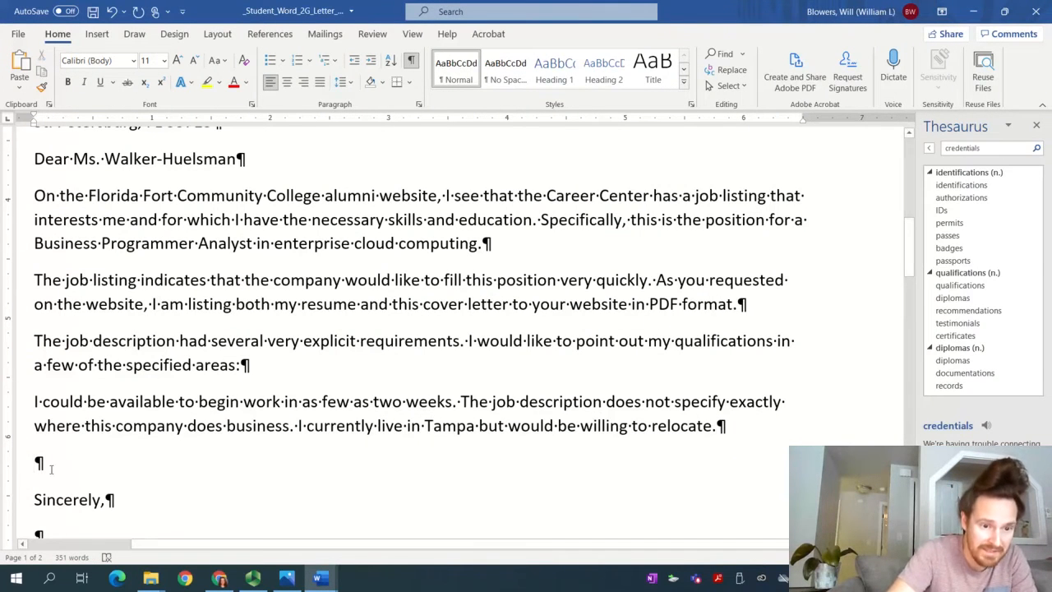
{"action": "scroll", "coordinate": [121, 474], "scroll_direction": "down", "scroll_amount": 3}
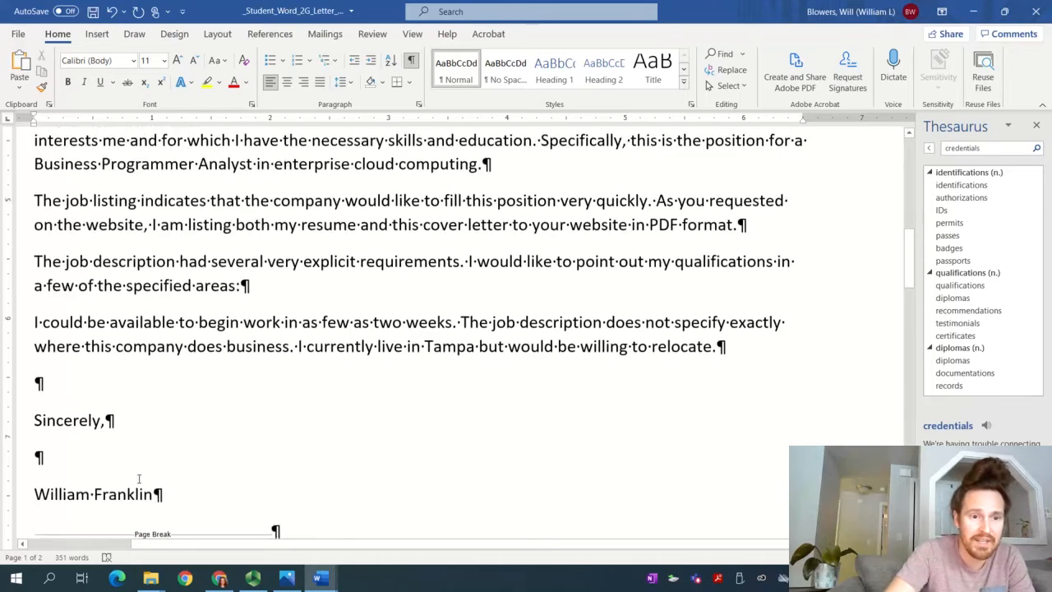
- Read Step 8's table instructions and column text in the instructions document
{"action": "mouse_move", "coordinate": [323, 582]}
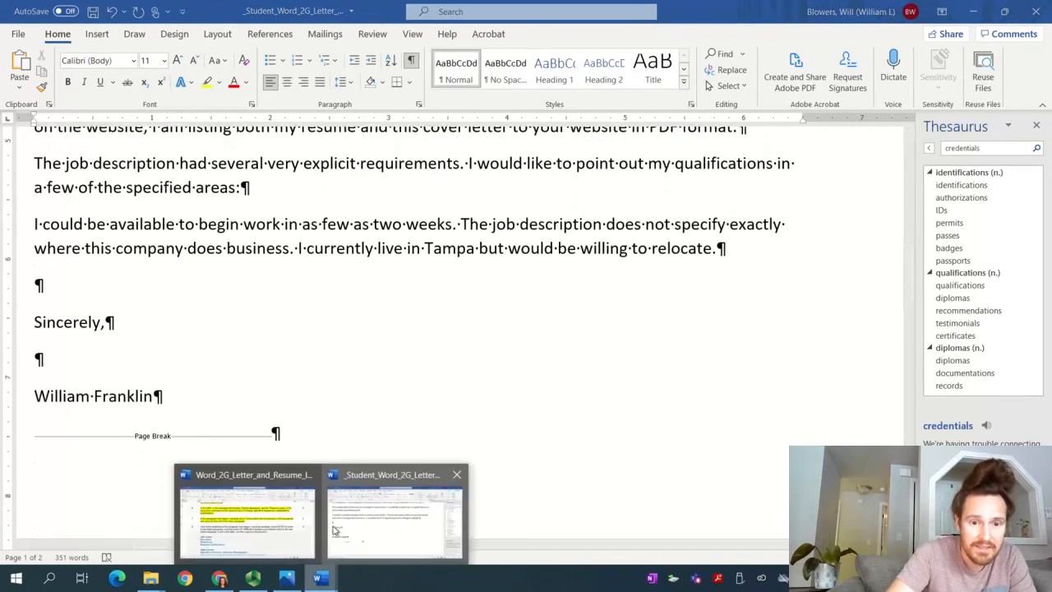
{"action": "left_click", "coordinate": [254, 527]}
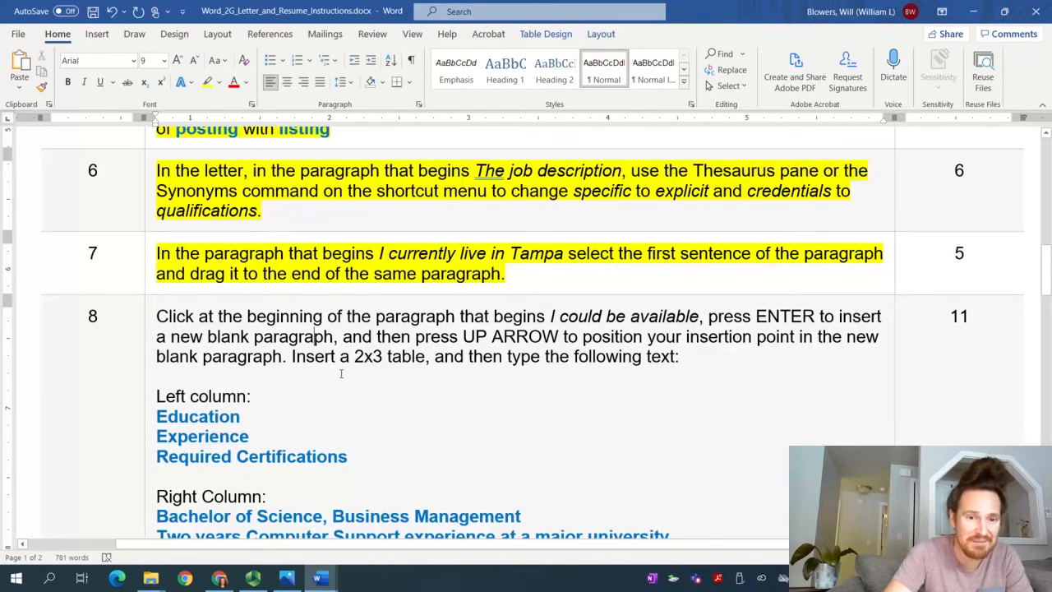
{"action": "scroll", "coordinate": [332, 387], "scroll_direction": "down", "scroll_amount": 3}
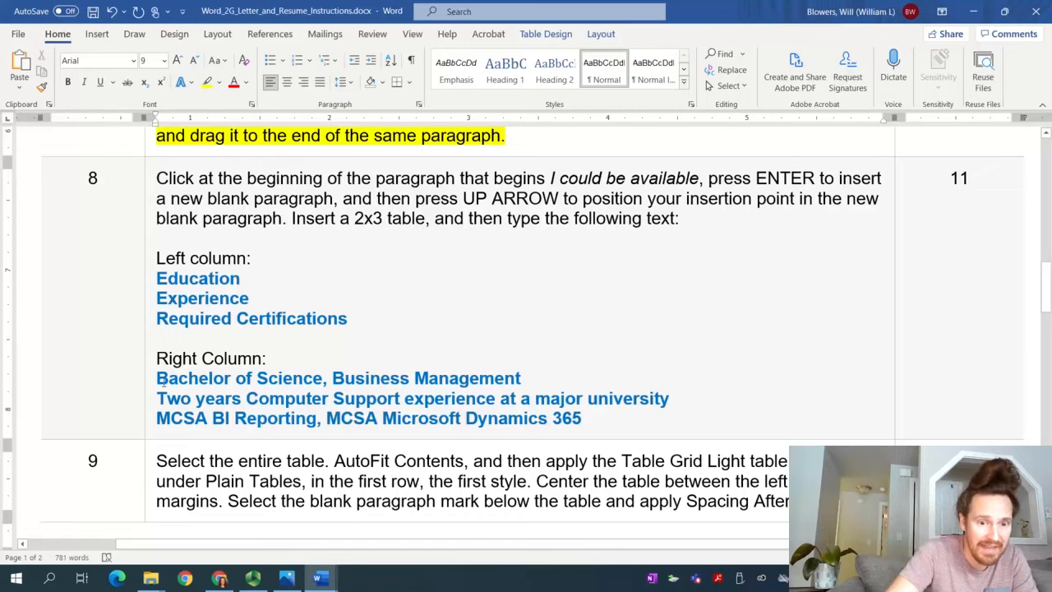
- Return to the student document and remove the extra blank paragraph above Sincerely
{"action": "left_click", "coordinate": [252, 578]}
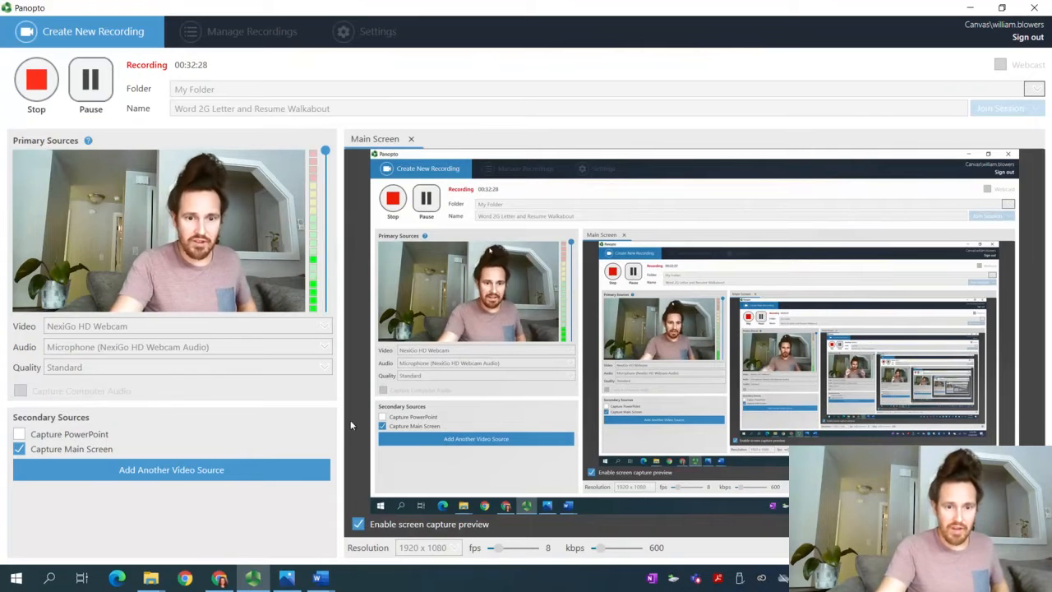
{"action": "mouse_move", "coordinate": [320, 577]}
{"action": "left_click", "coordinate": [396, 511]}
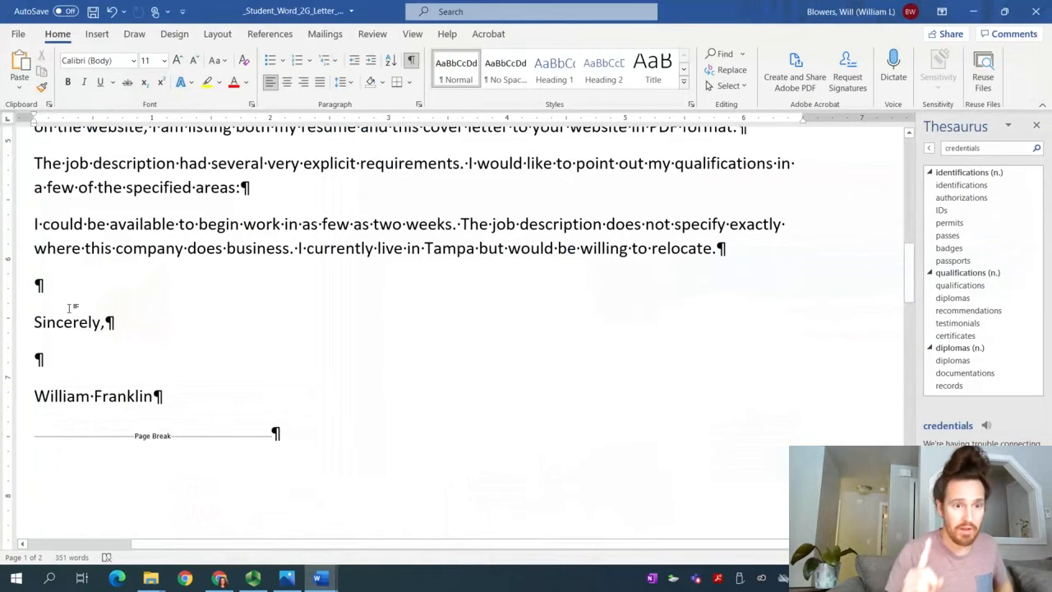
{"action": "key", "text": "BackSpace"}
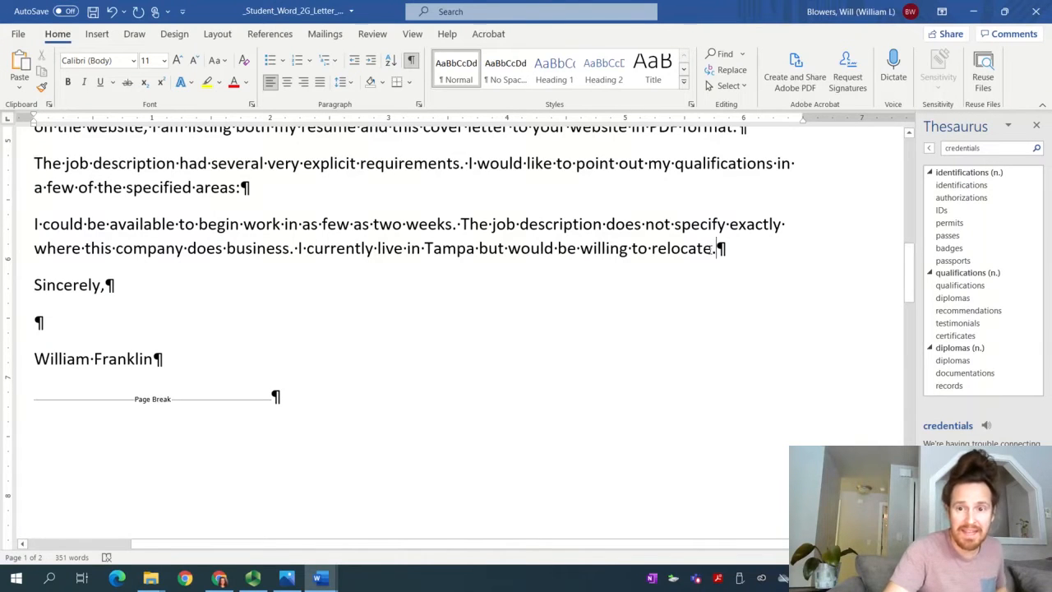
- Check Step 8's placement and insert a blank paragraph before the paragraph beginning I could be available, placing the insertion point in it
{"action": "key", "text": "ctrl+Up"}
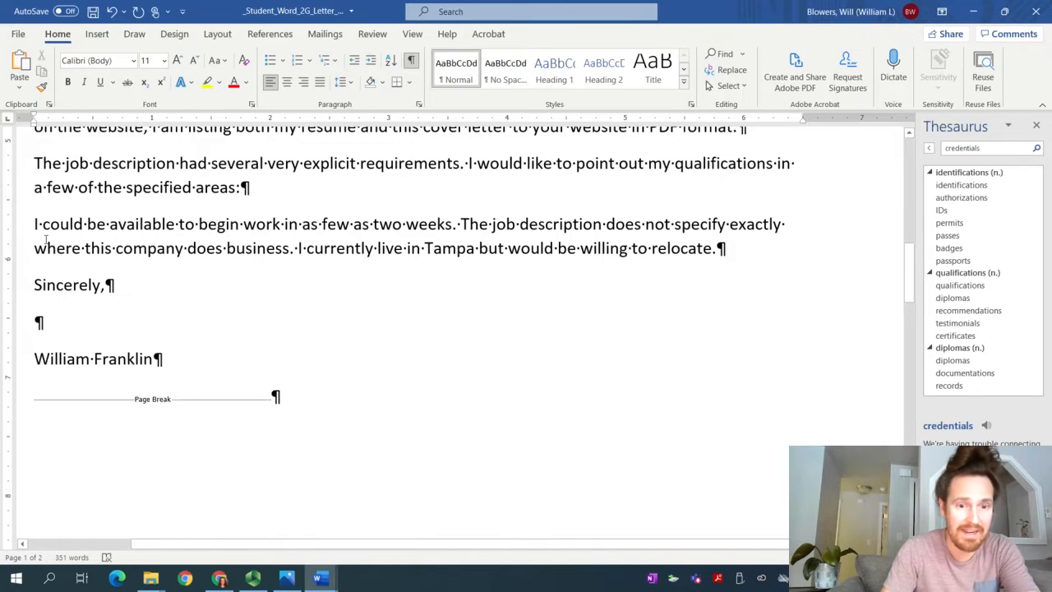
{"action": "mouse_move", "coordinate": [319, 578]}
{"action": "left_click", "coordinate": [275, 512]}
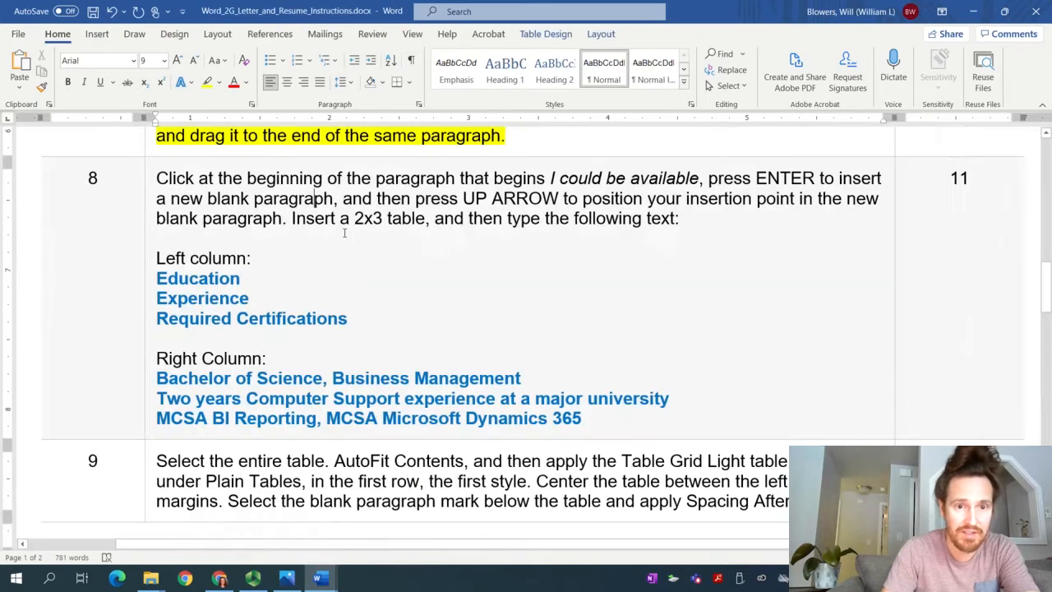
{"action": "left_click_drag", "start_coordinate": [247, 178], "coordinate": [549, 179]}
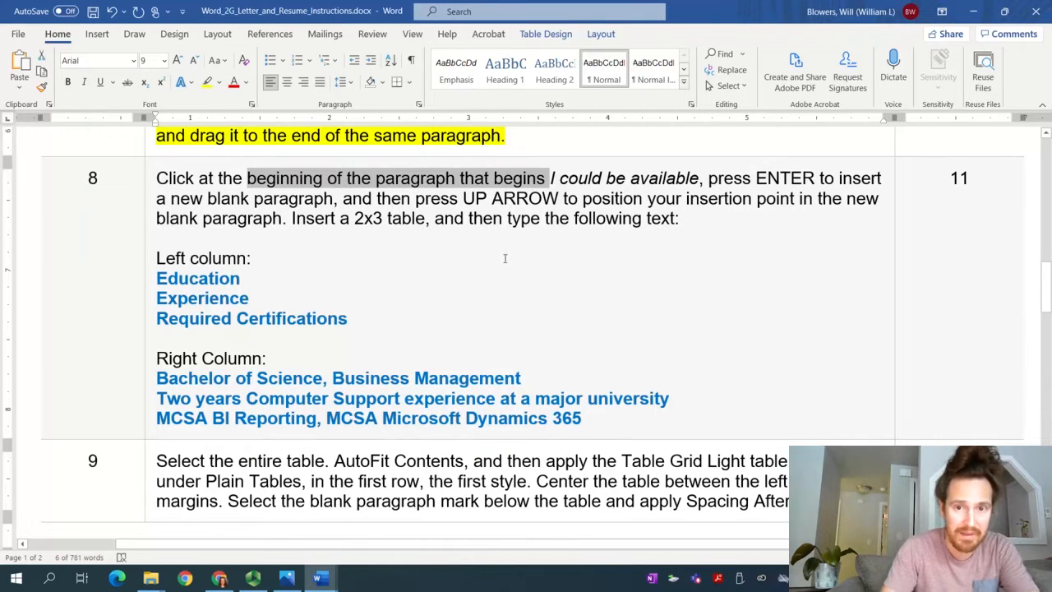
{"action": "mouse_move", "coordinate": [318, 578]}
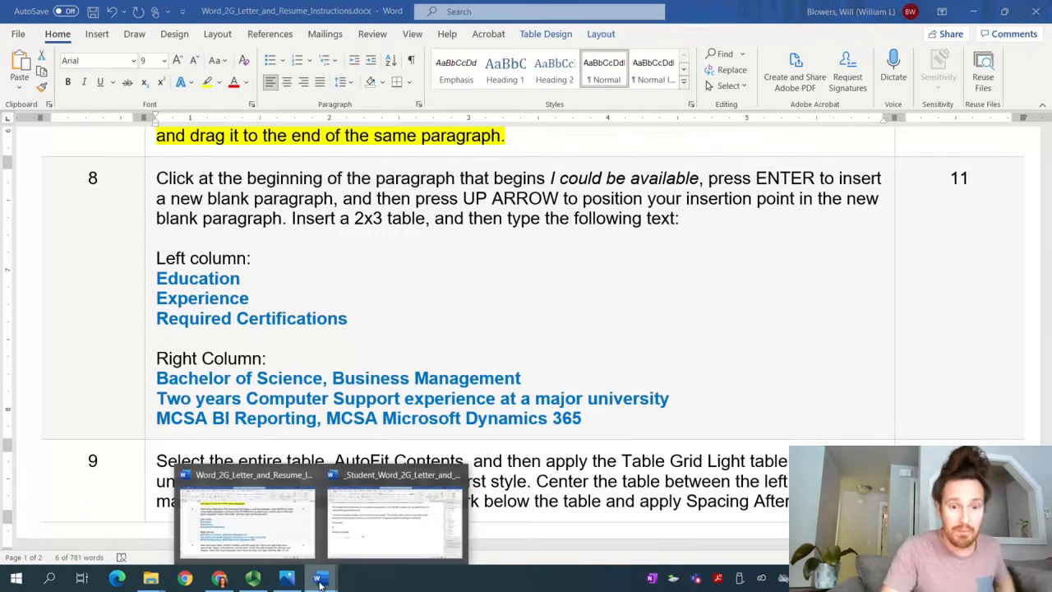
{"action": "left_click", "coordinate": [272, 536]}
{"action": "left_click", "coordinate": [394, 516]}
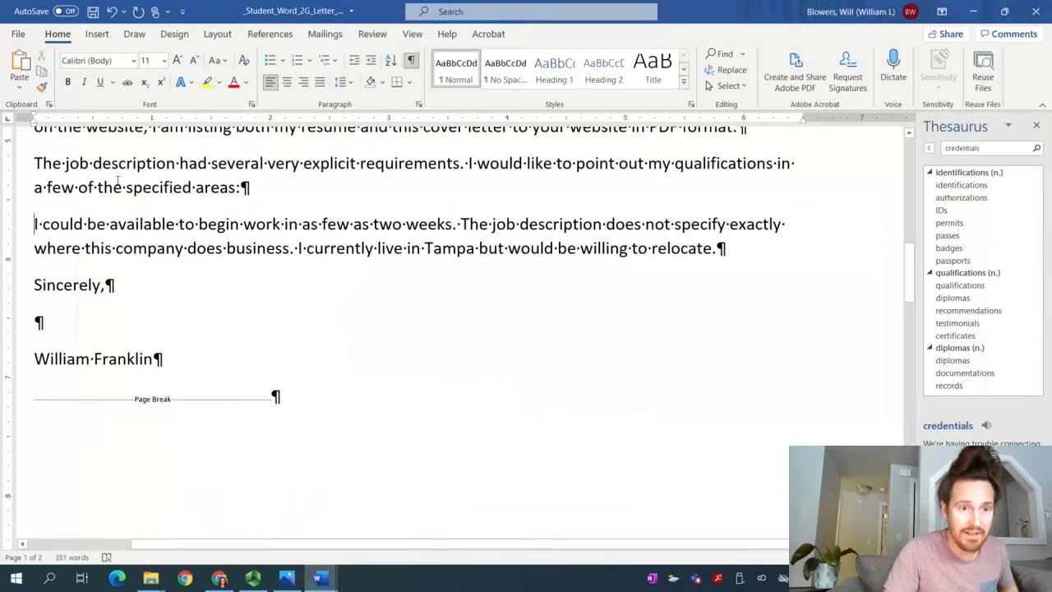
{"action": "key", "text": "Return"}
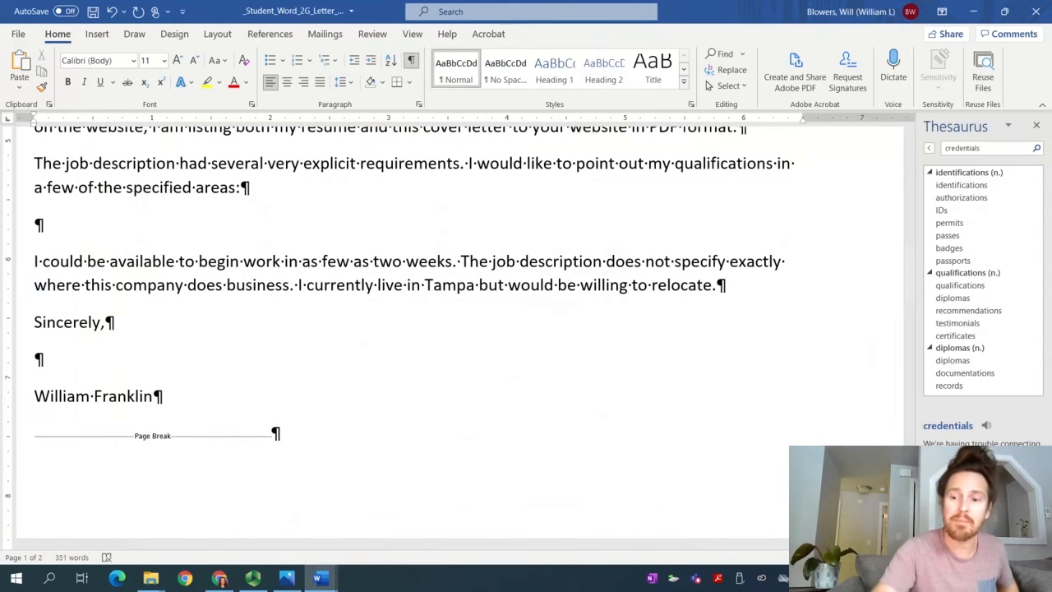
{"action": "key", "text": "Up"}
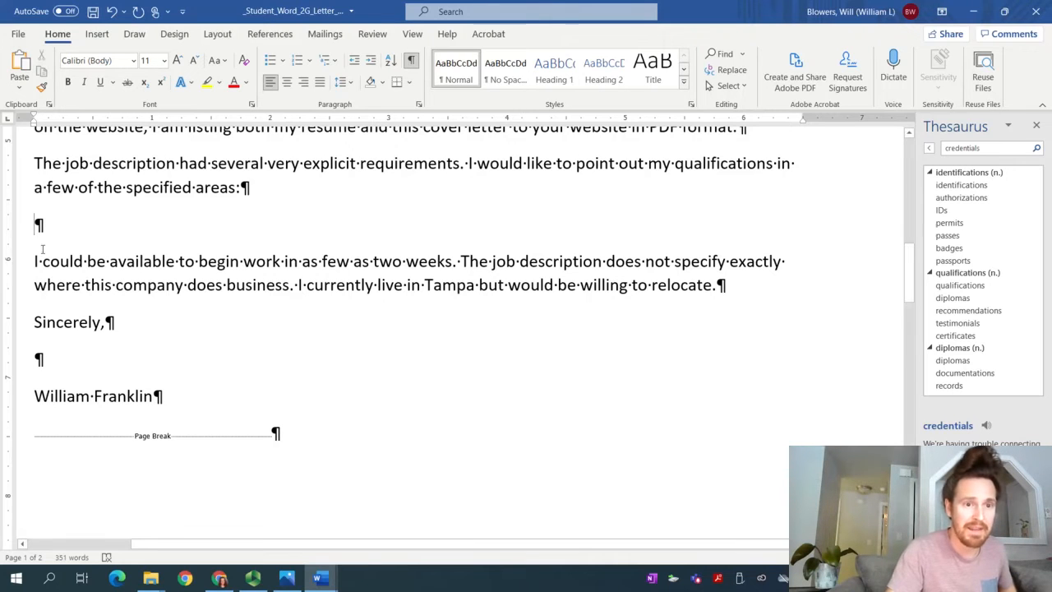
- Insert a table with two columns and three rows at the new blank paragraph
{"action": "left_click", "coordinate": [99, 36]}
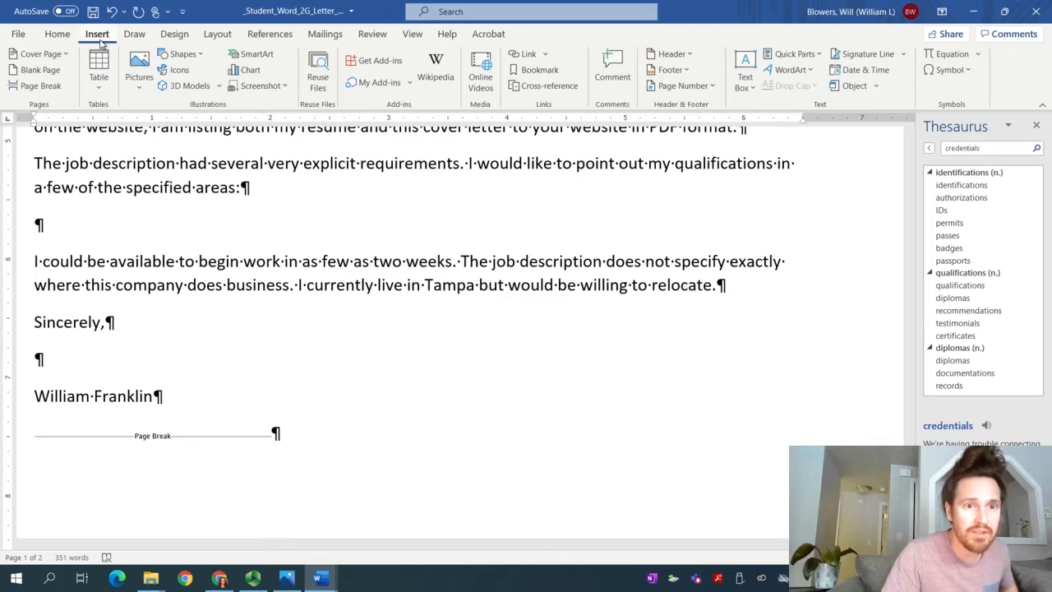
{"action": "left_click", "coordinate": [100, 91]}
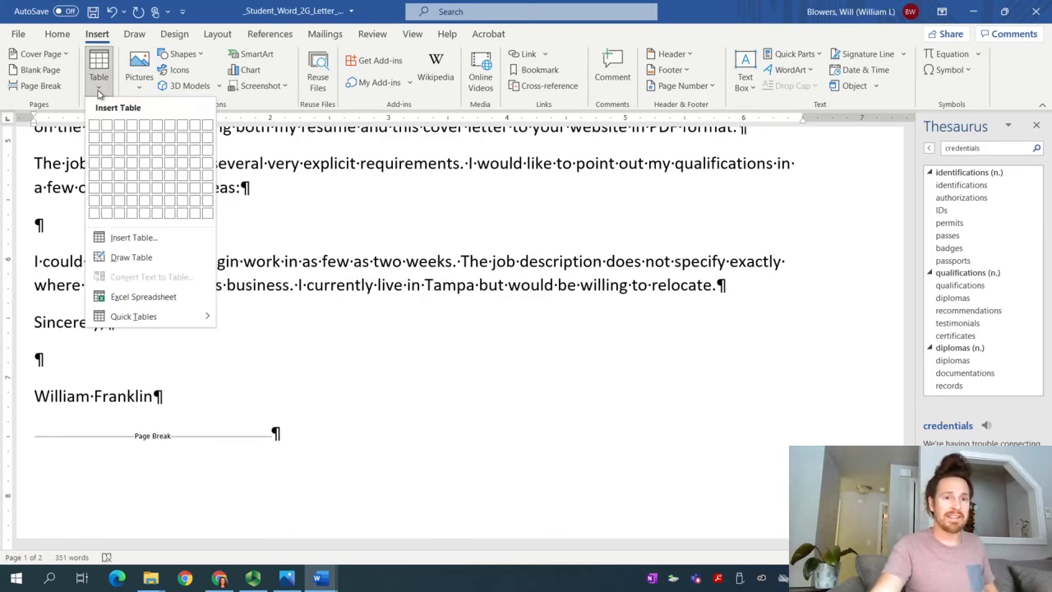
{"action": "left_click", "coordinate": [104, 153]}
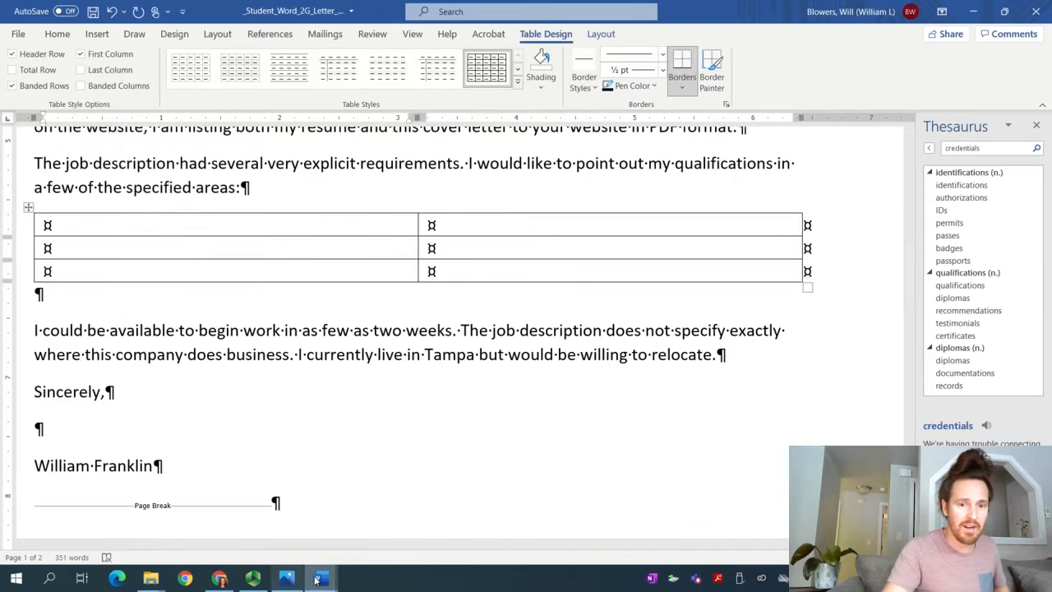
- Check Step 8's text and fill the table's left column with Education, Experience and Required Certifications
{"action": "left_click", "coordinate": [287, 561]}
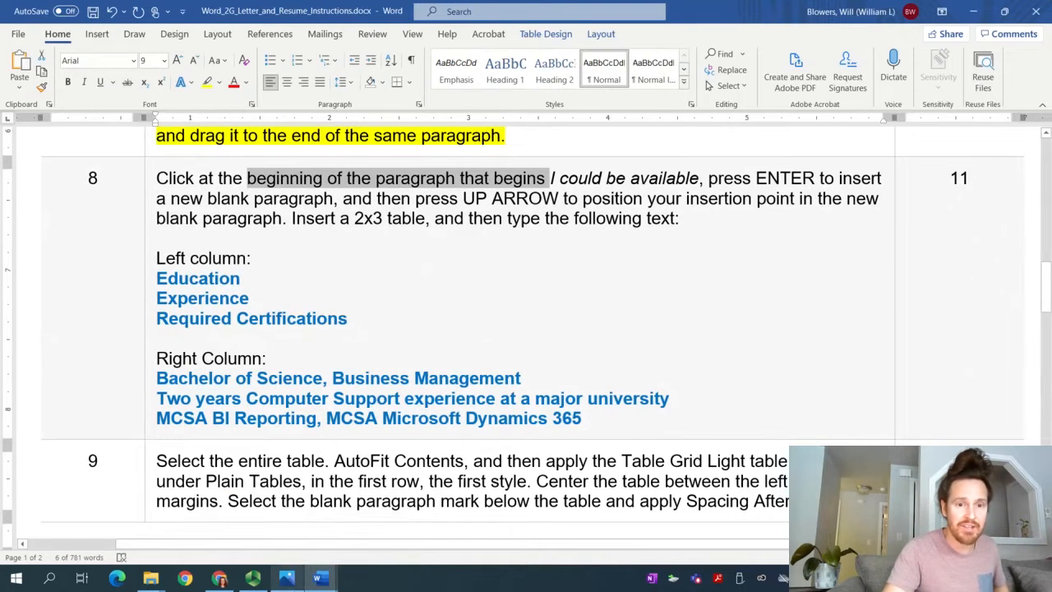
{"action": "mouse_move", "coordinate": [327, 581]}
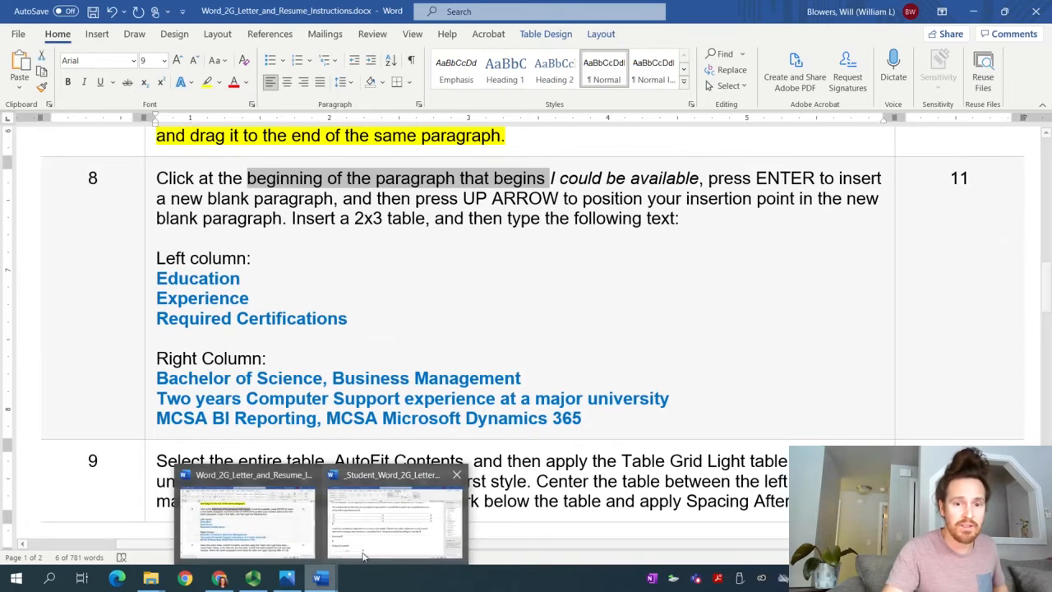
{"action": "left_click", "coordinate": [395, 514]}
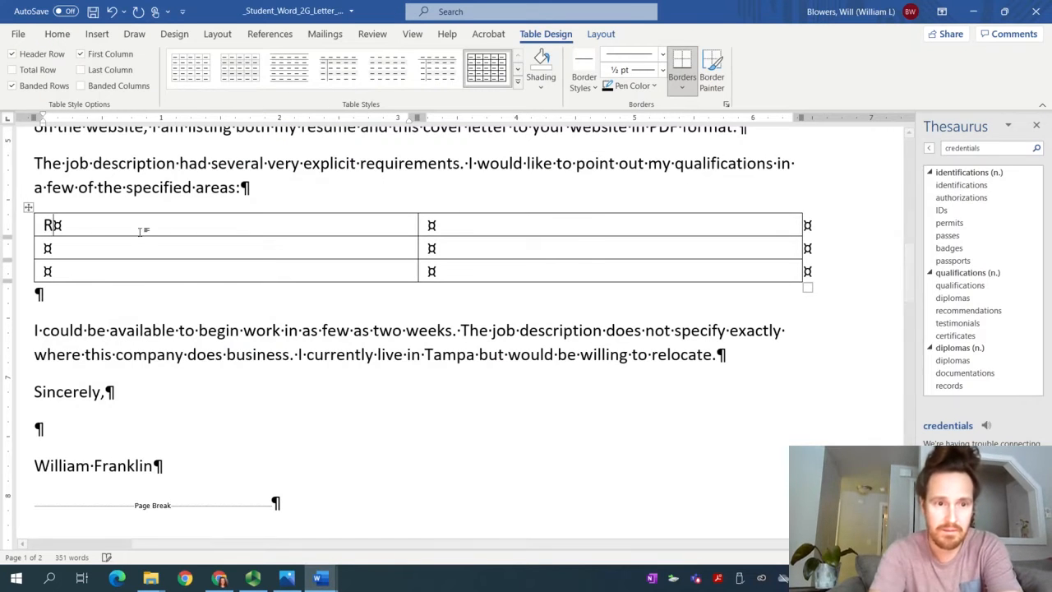
{"action": "type", "text": "Education"}
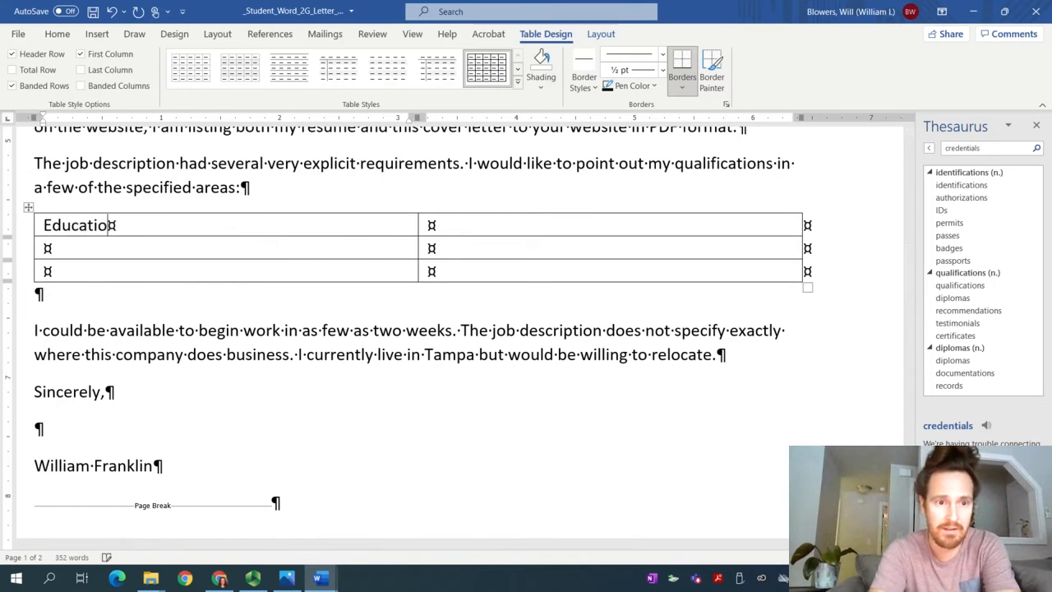
{"action": "key", "text": "Return"}
{"action": "key", "text": "BackSpace"}
{"action": "type", "text": "Experience"}
{"action": "key", "text": "Down"}
{"action": "type", "text": "Required Certification"}
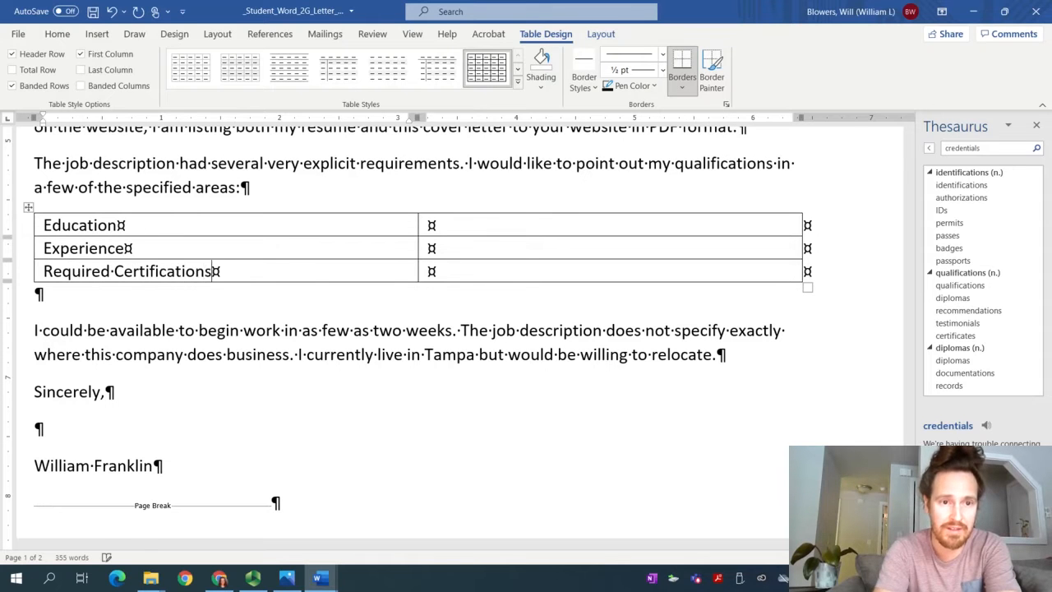
{"action": "type", "text": "s"}
- Check Step 8's right-column text in the instructions document
{"action": "mouse_move", "coordinate": [319, 573]}
{"action": "left_click", "coordinate": [267, 539]}
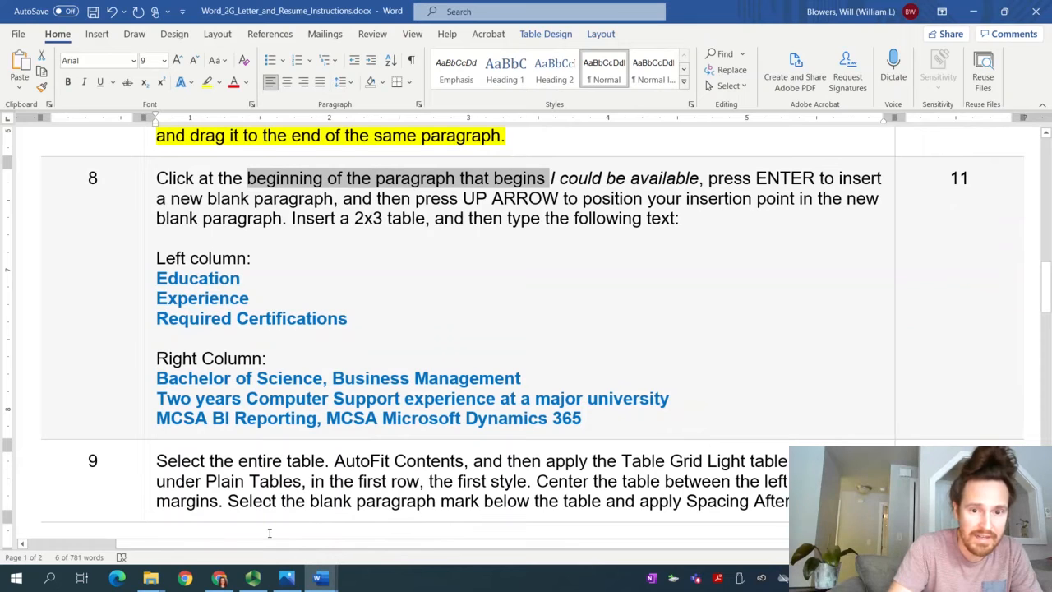
{"action": "left_click", "coordinate": [253, 578]}
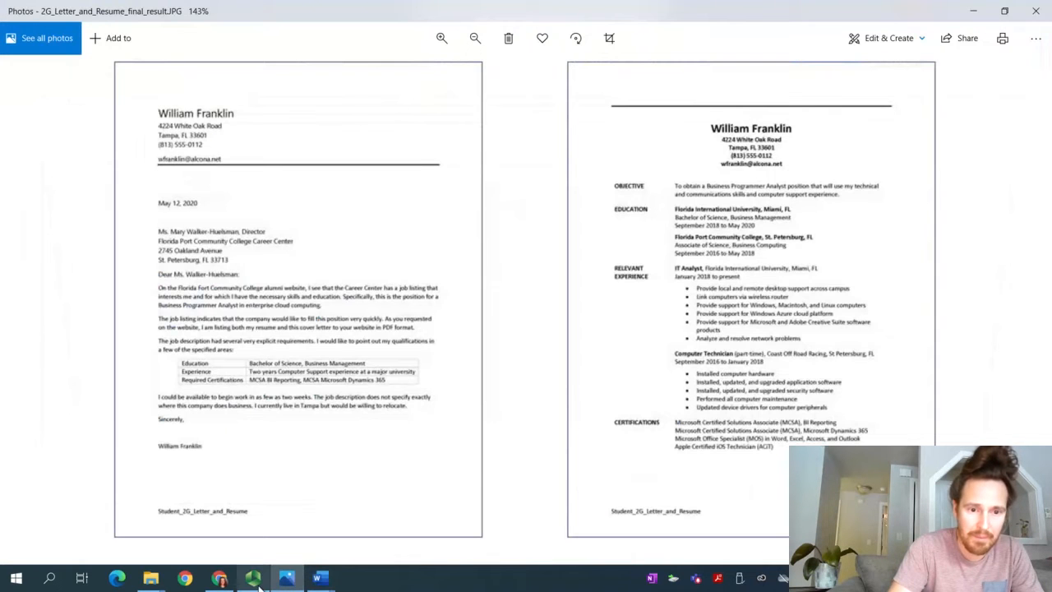
{"action": "left_click", "coordinate": [255, 580]}
{"action": "left_click", "coordinate": [90, 79]}
{"action": "left_click", "coordinate": [92, 80]}
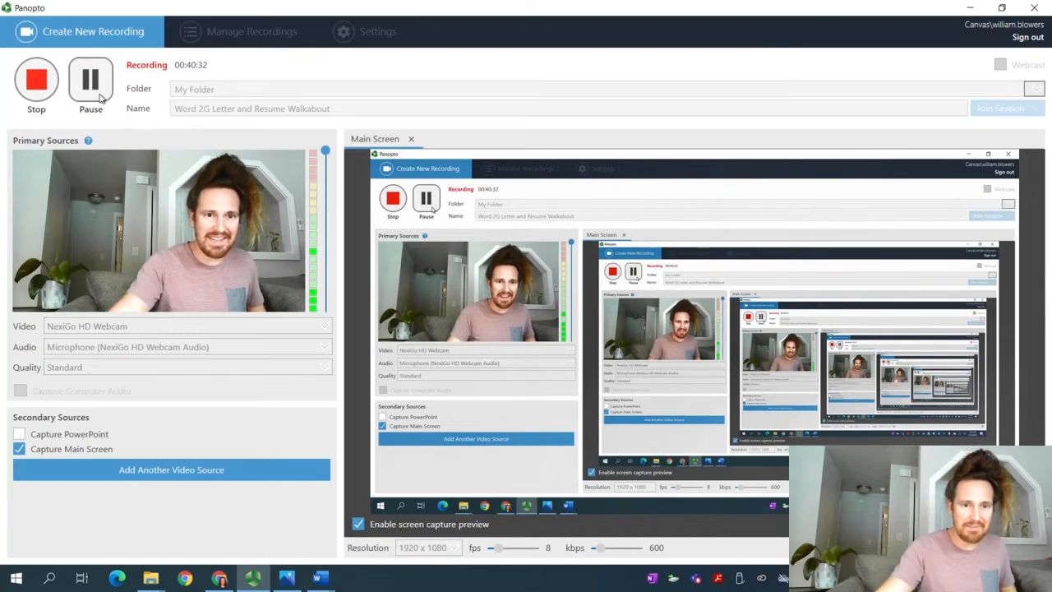
- Return to the student document and enter Bachelor of Science, Business Management in the right cell of the Education row
{"action": "left_click", "coordinate": [319, 578]}
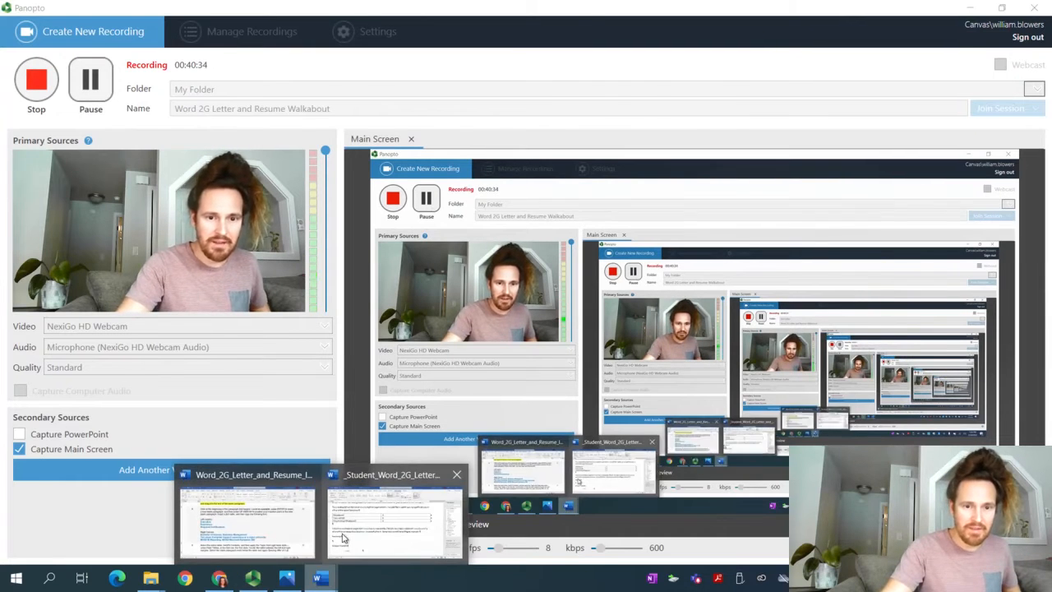
{"action": "left_click", "coordinate": [343, 538]}
{"action": "left_click", "coordinate": [326, 579]}
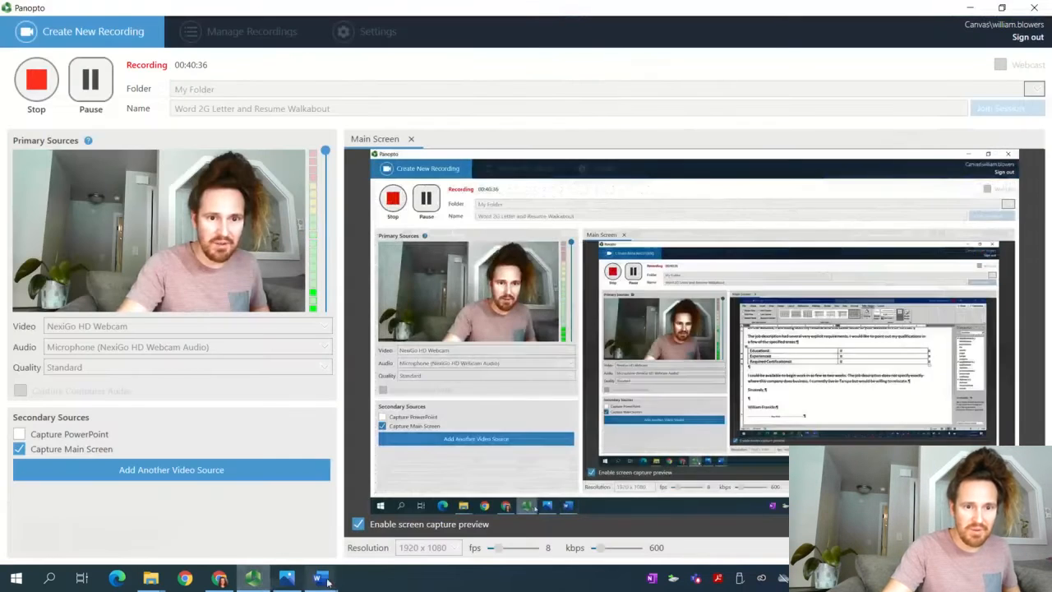
{"action": "mouse_move", "coordinate": [326, 579]}
{"action": "left_click", "coordinate": [399, 526]}
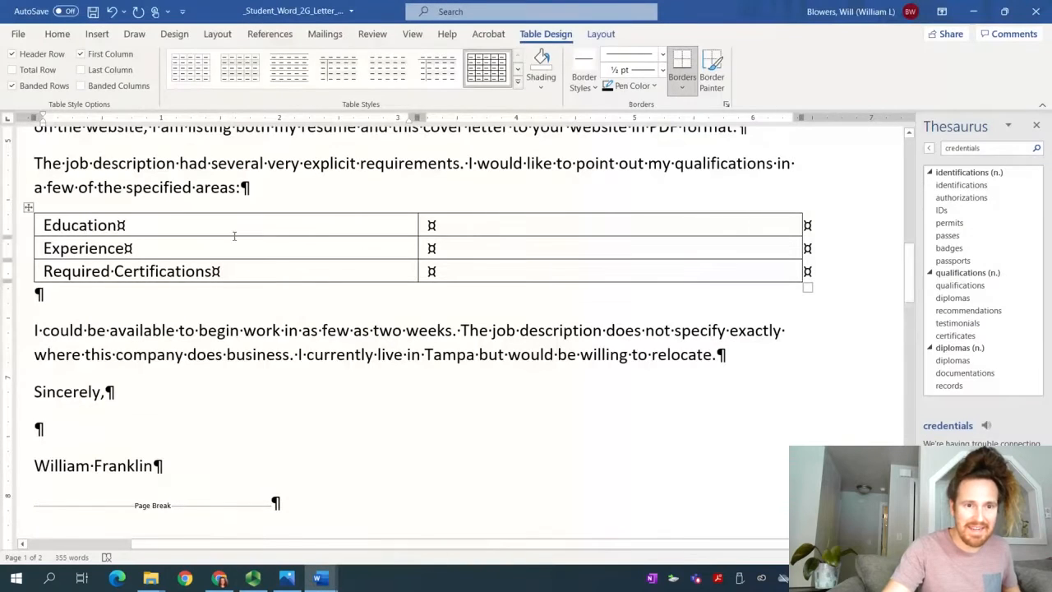
{"action": "left_click", "coordinate": [527, 231]}
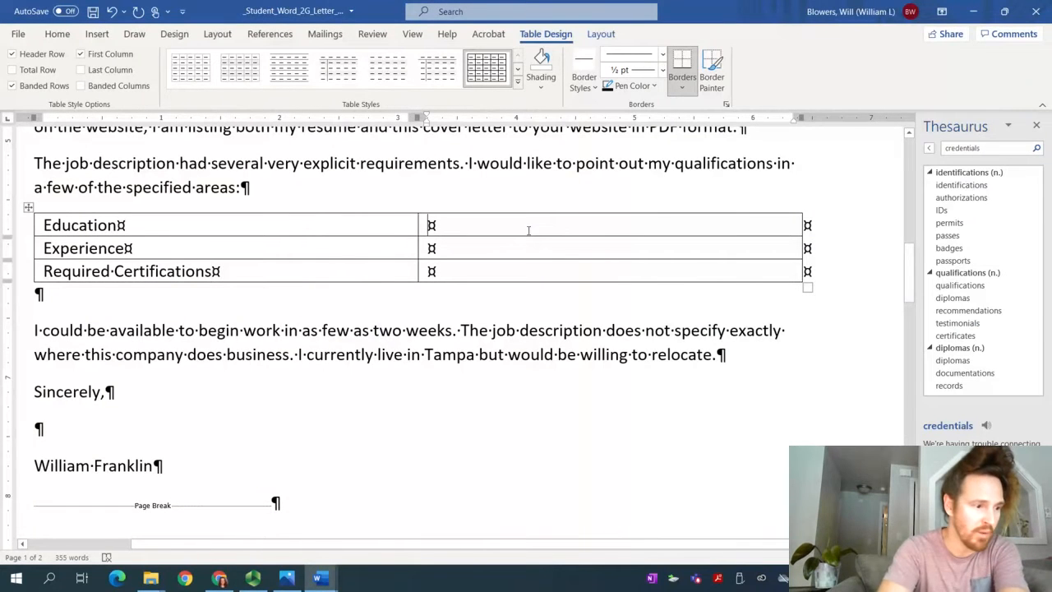
{"action": "type", "text": "Bachelor of S"}
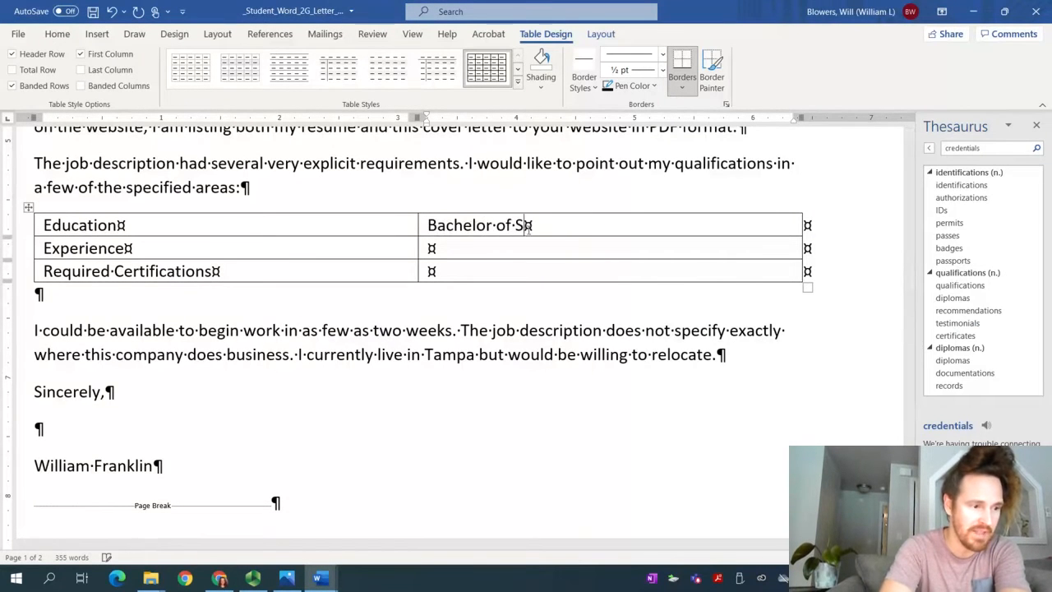
{"action": "type", "text": "cience, Busines"}
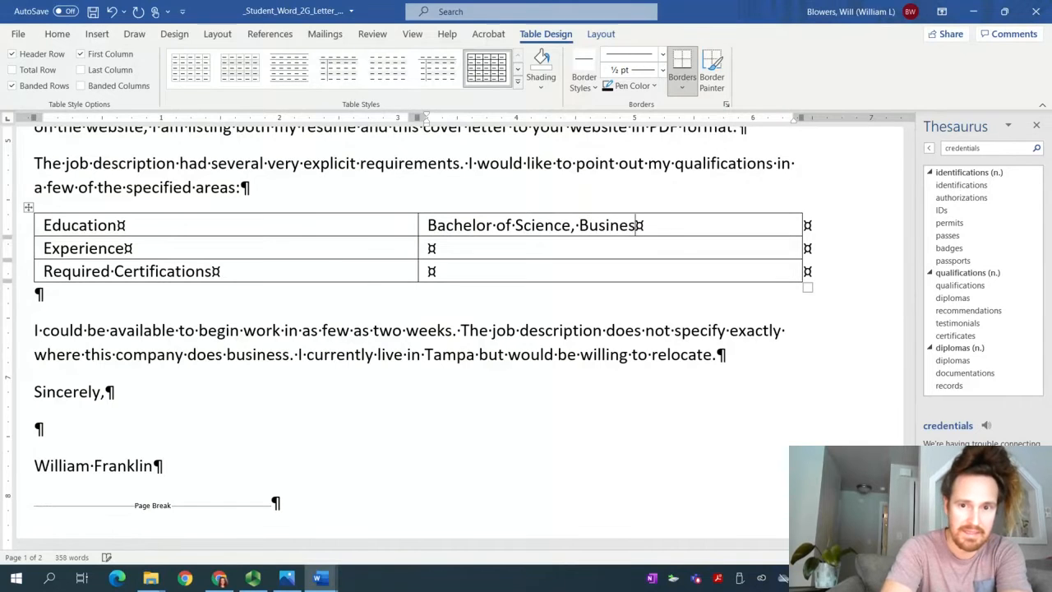
{"action": "type", "text": "s Management"}
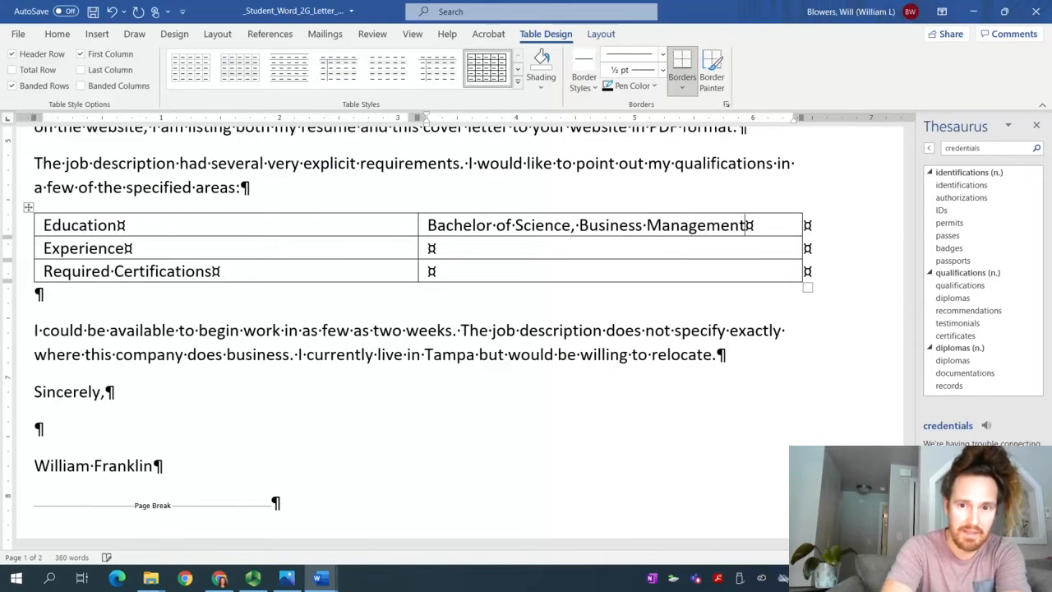
- Enter Two years Computer Support experience at a major university in the right cell of the Experience row
{"action": "key", "text": "Tab"}
{"action": "key", "text": "Tab"}
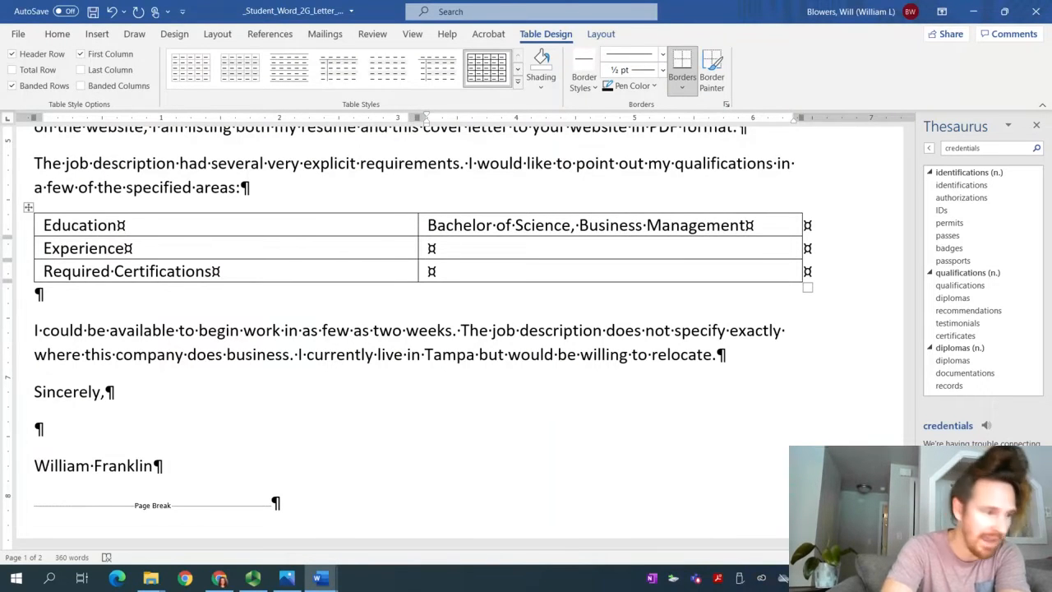
{"action": "type", "text": "Two year"}
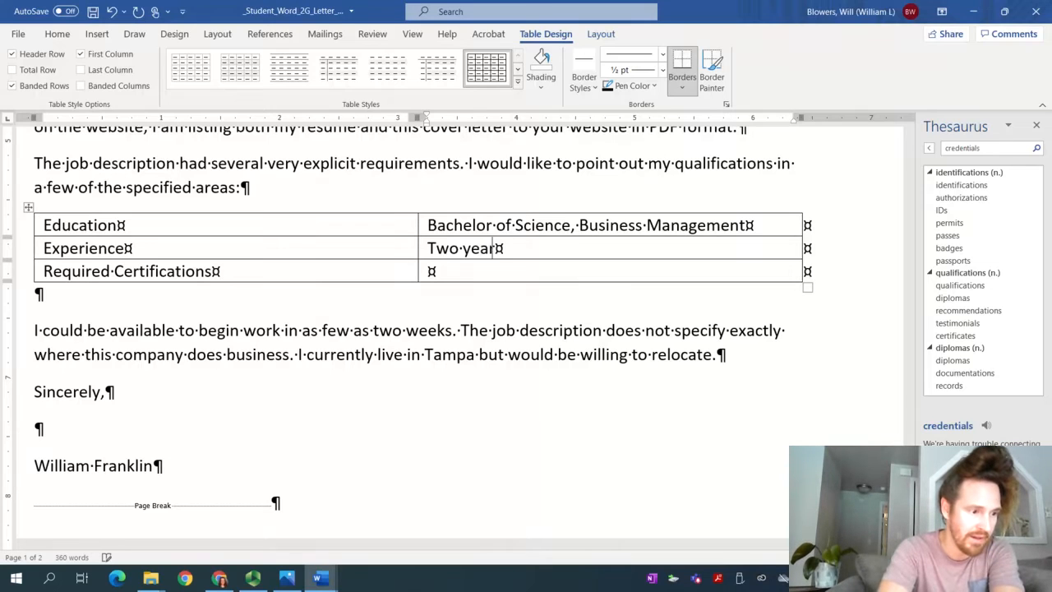
{"action": "type", "text": "s Computer Supp"}
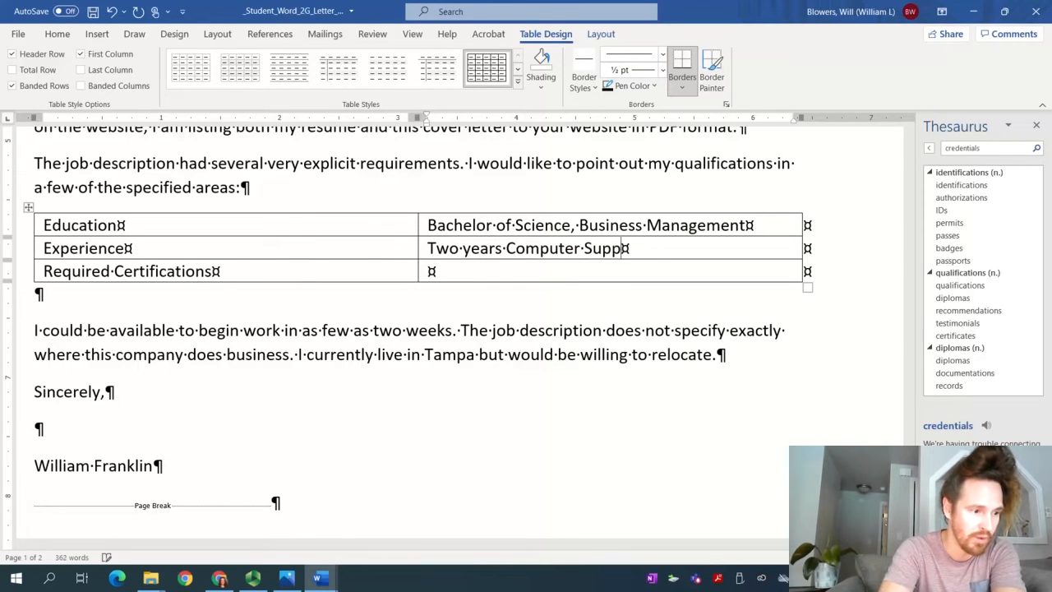
{"action": "type", "text": "ort experience at a "}
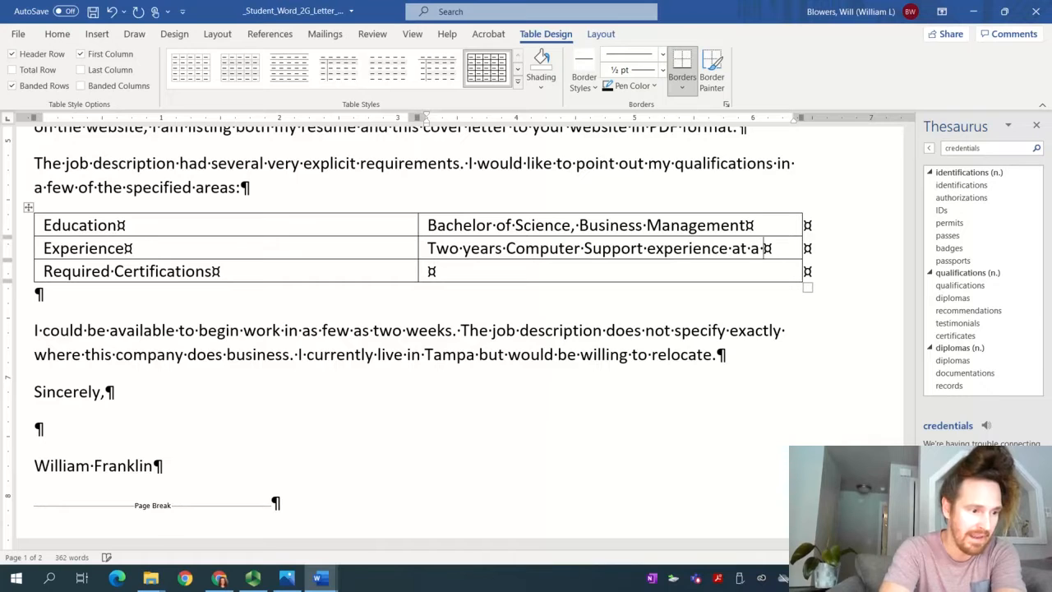
{"action": "type", "text": "ma"}
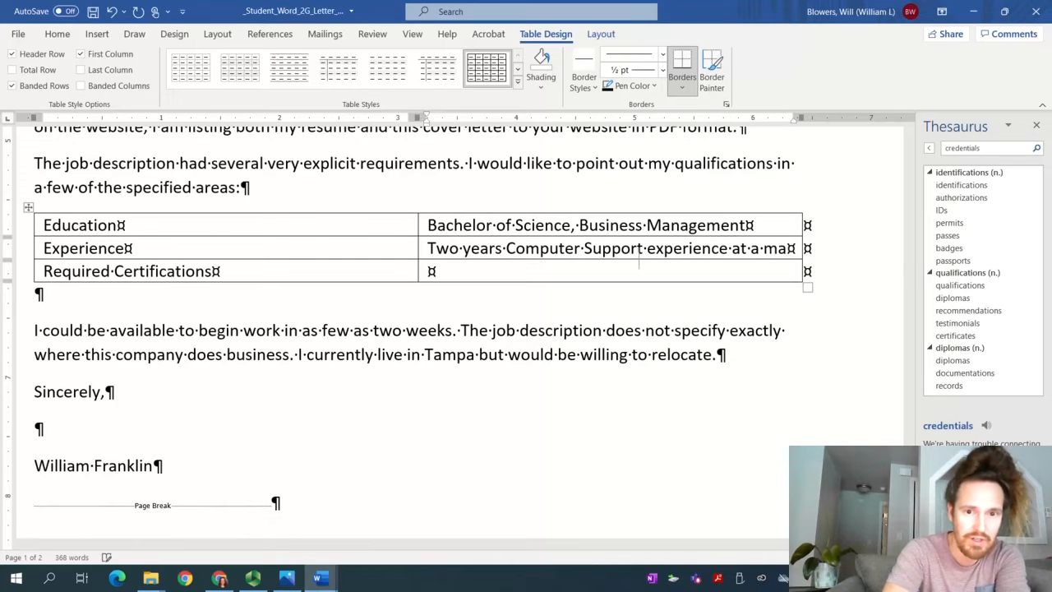
{"action": "type", "text": "jor university"}
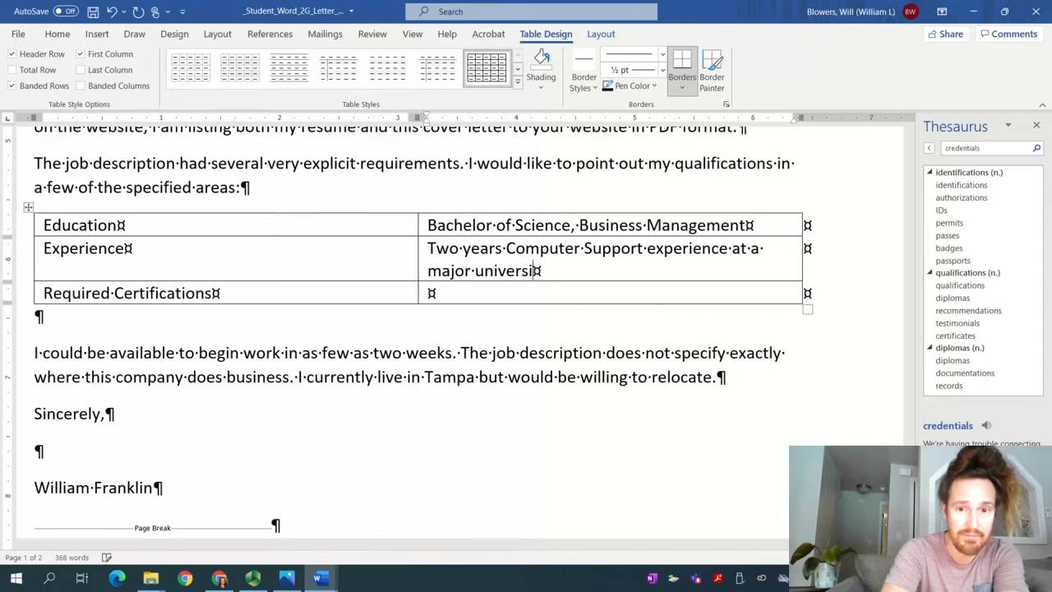
- Enter MCSA BI Reporting, MCSA Microsoft Dynamics 365 in the right cell of the Required Certifications row
{"action": "key", "text": "Tab"}
{"action": "key", "text": "Tab"}
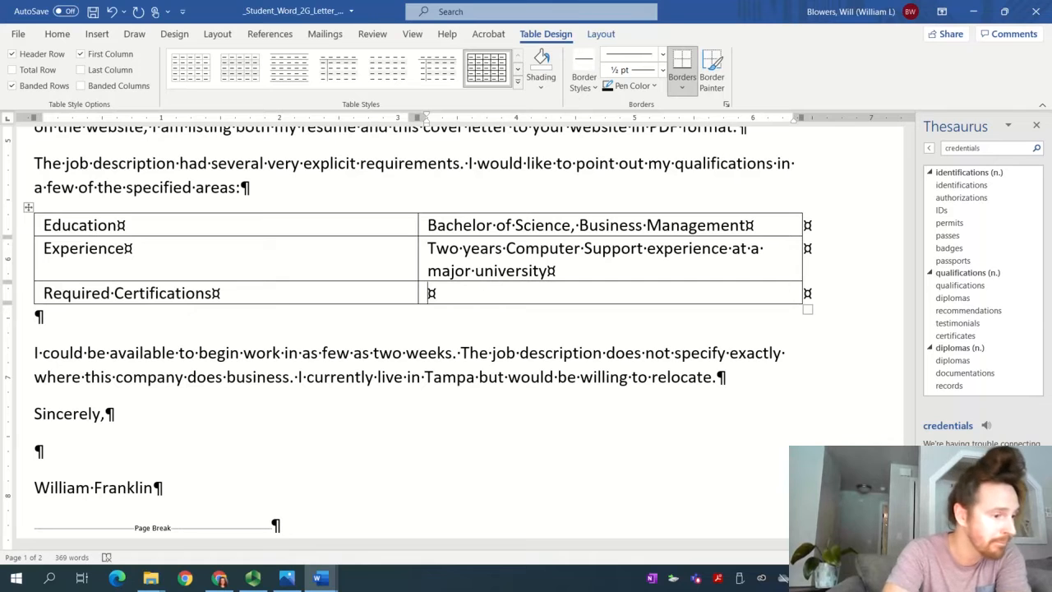
{"action": "type", "text": "MC"}
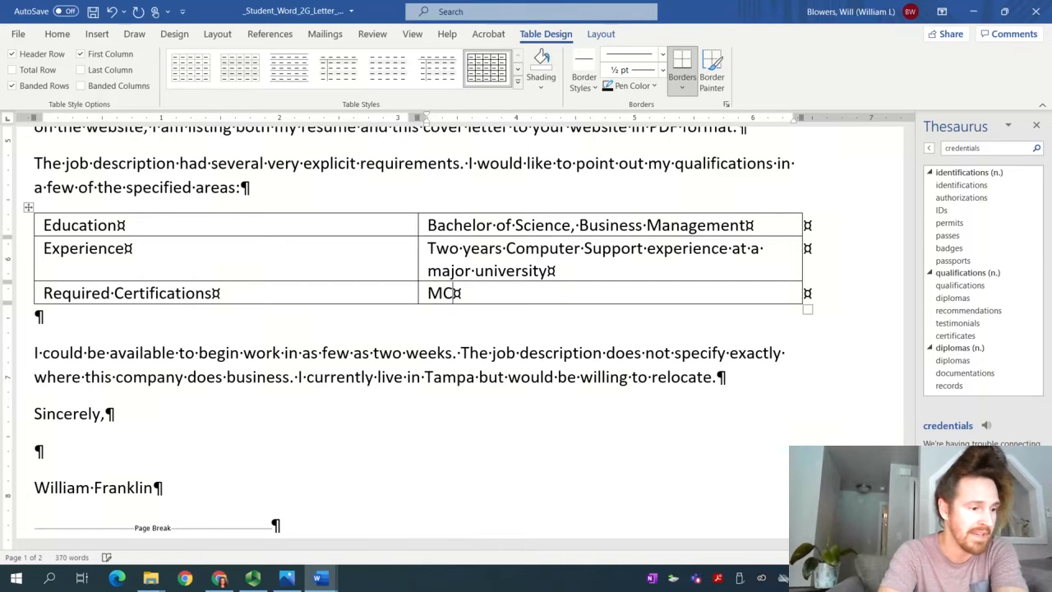
{"action": "type", "text": "SA B"}
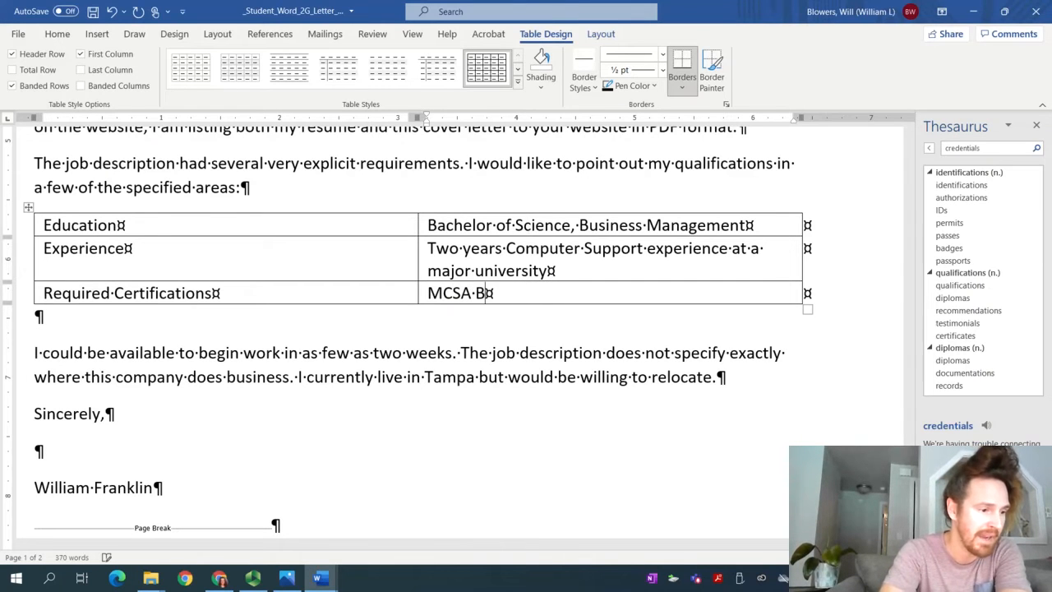
{"action": "type", "text": "I Reporting"}
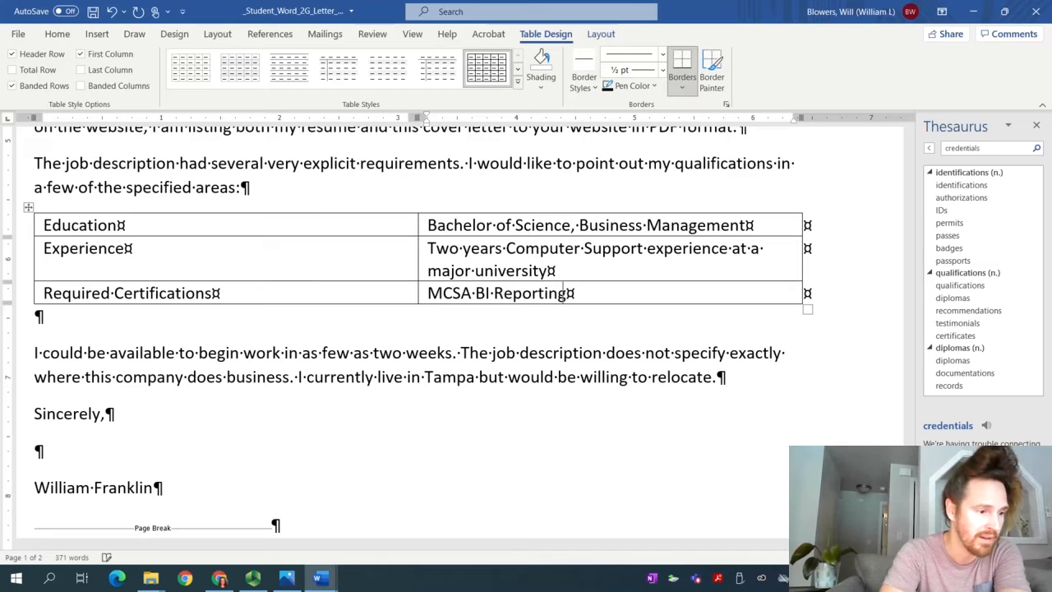
{"action": "type", "text": ", MCS"}
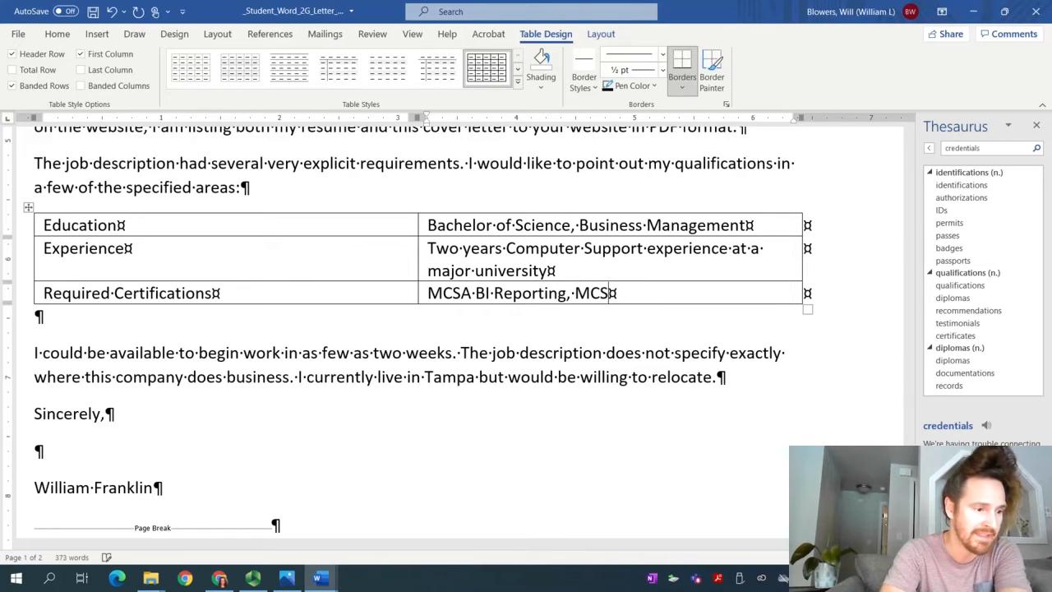
{"action": "type", "text": "A Microsof"}
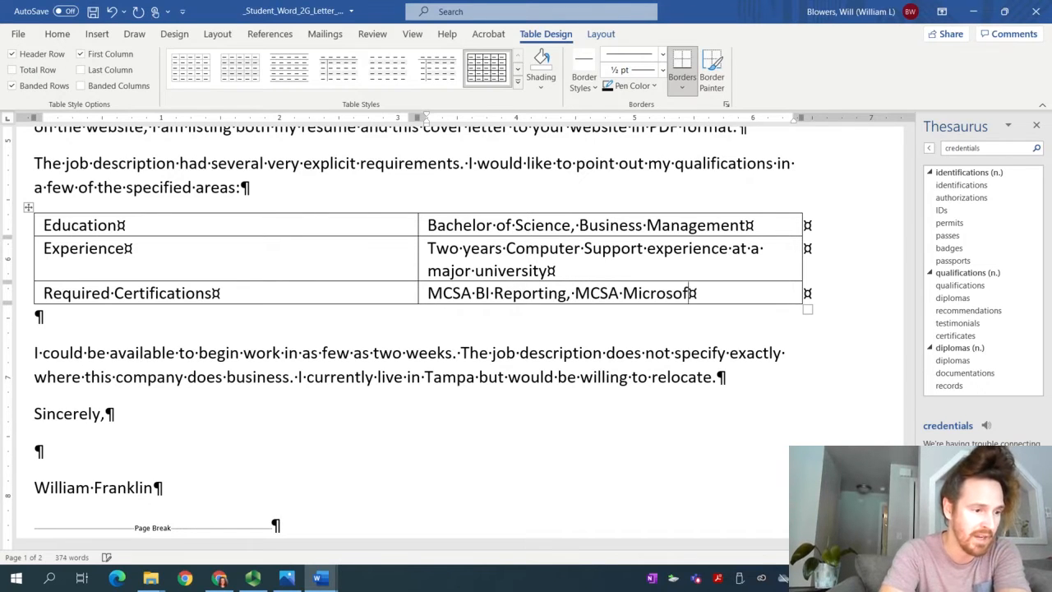
{"action": "type", "text": "t Dynamics 365"}
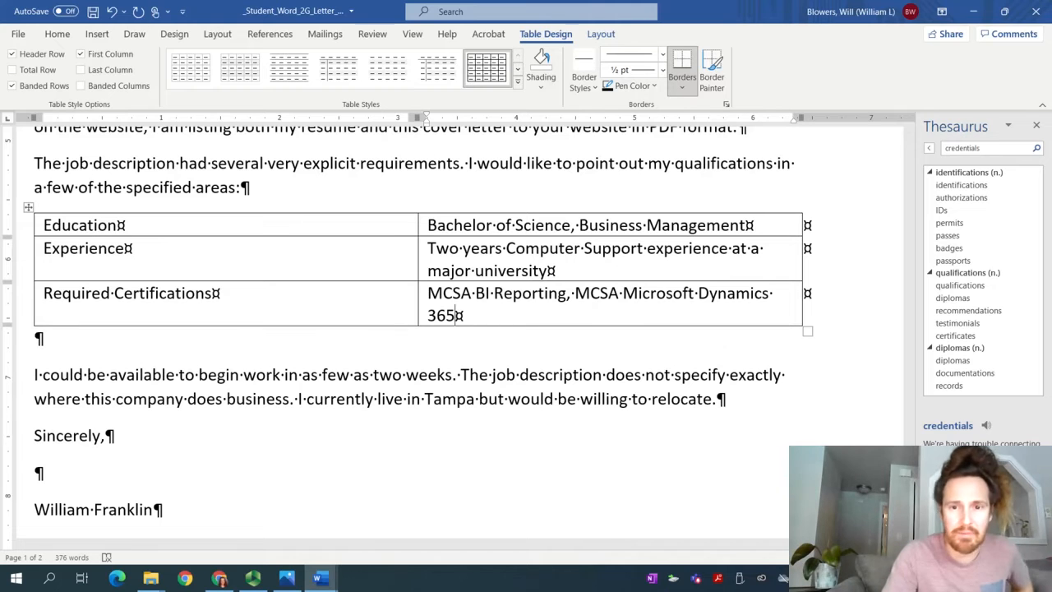
- Highlight all of Step 8 in yellow in the instructions document and read Step 9
{"action": "mouse_move", "coordinate": [319, 578]}
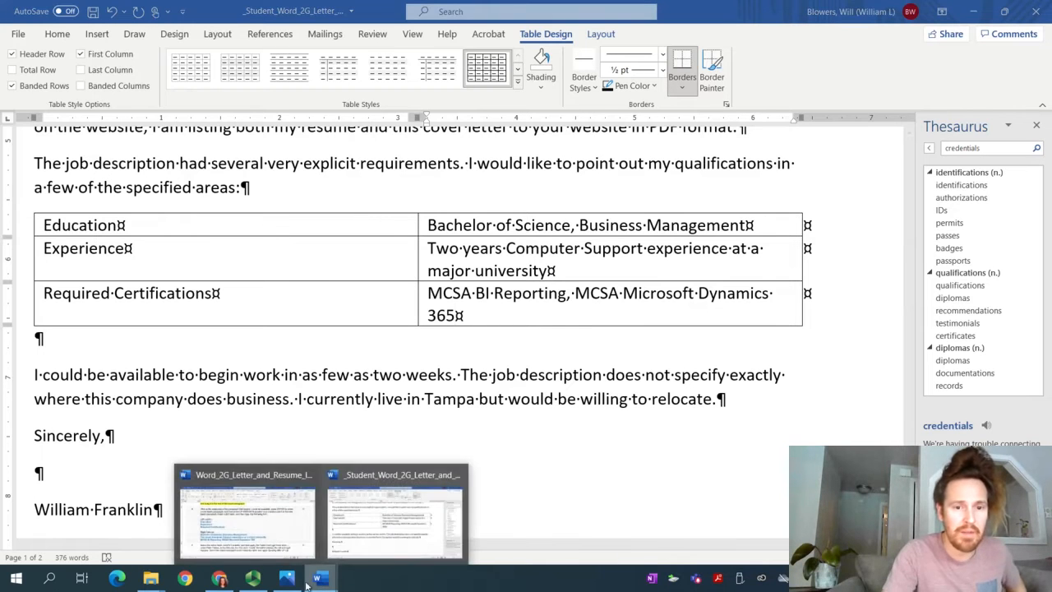
{"action": "left_click", "coordinate": [247, 526]}
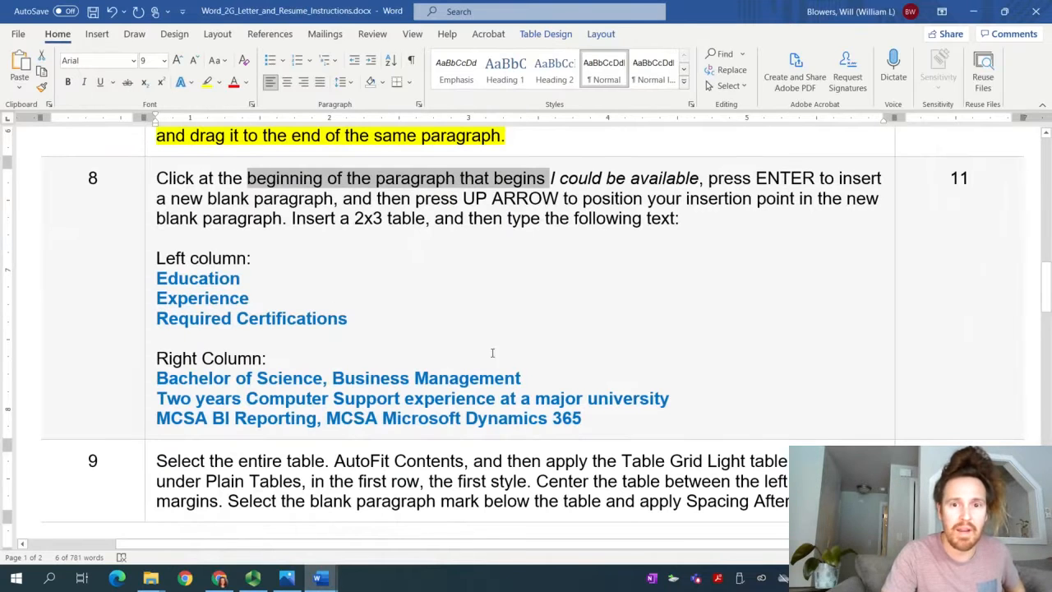
{"action": "left_click_drag", "start_coordinate": [616, 418], "coordinate": [219, 121]}
{"action": "left_click", "coordinate": [207, 83]}
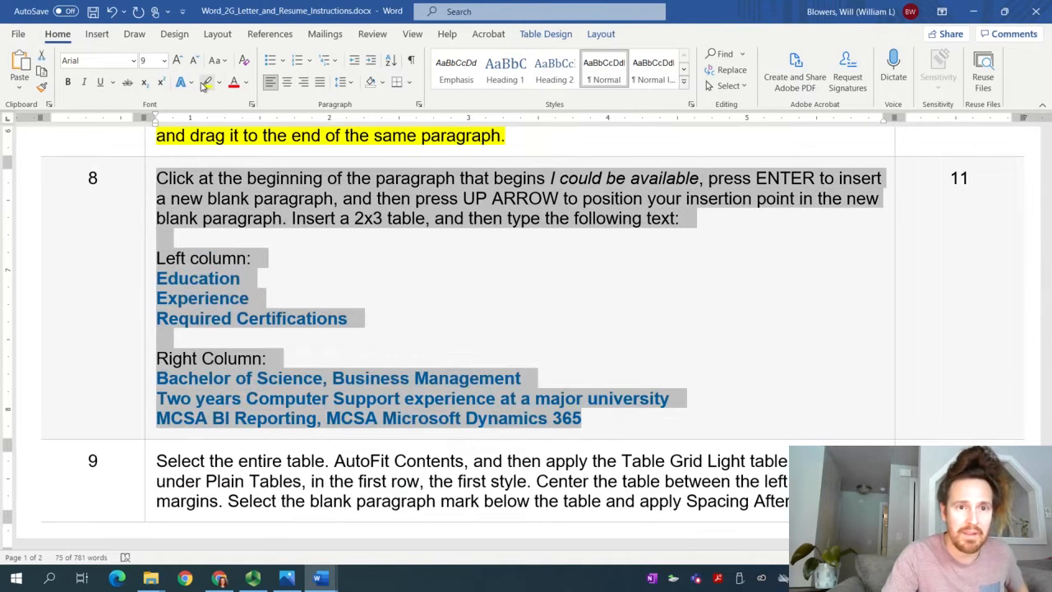
{"action": "left_click", "coordinate": [417, 330]}
{"action": "scroll", "coordinate": [416, 329], "scroll_direction": "down", "scroll_amount": 6}
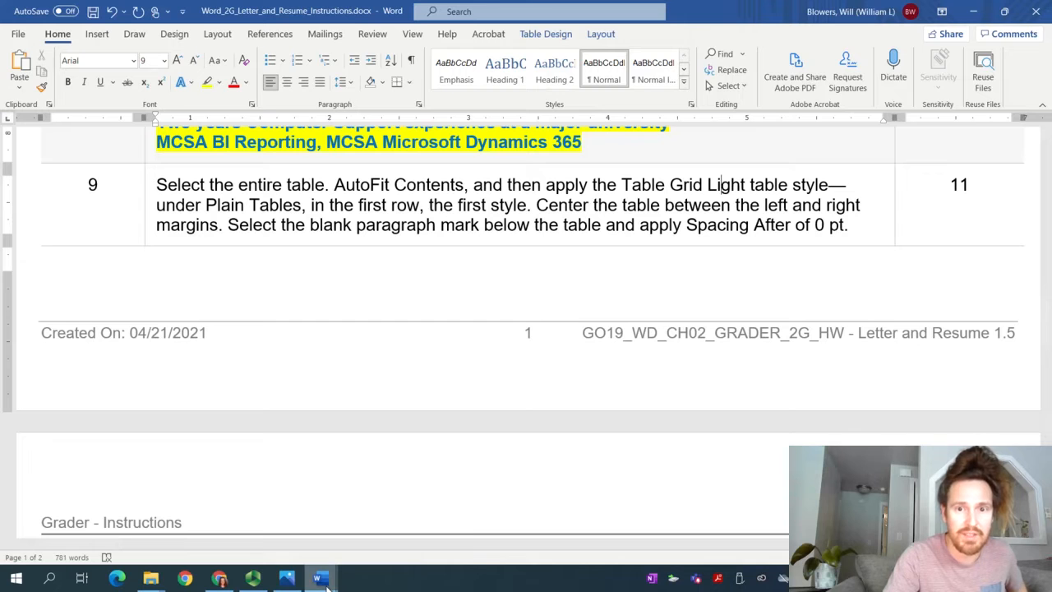
- Return to the student document and close the Thesaurus
{"action": "mouse_move", "coordinate": [324, 580]}
{"action": "left_click", "coordinate": [359, 534]}
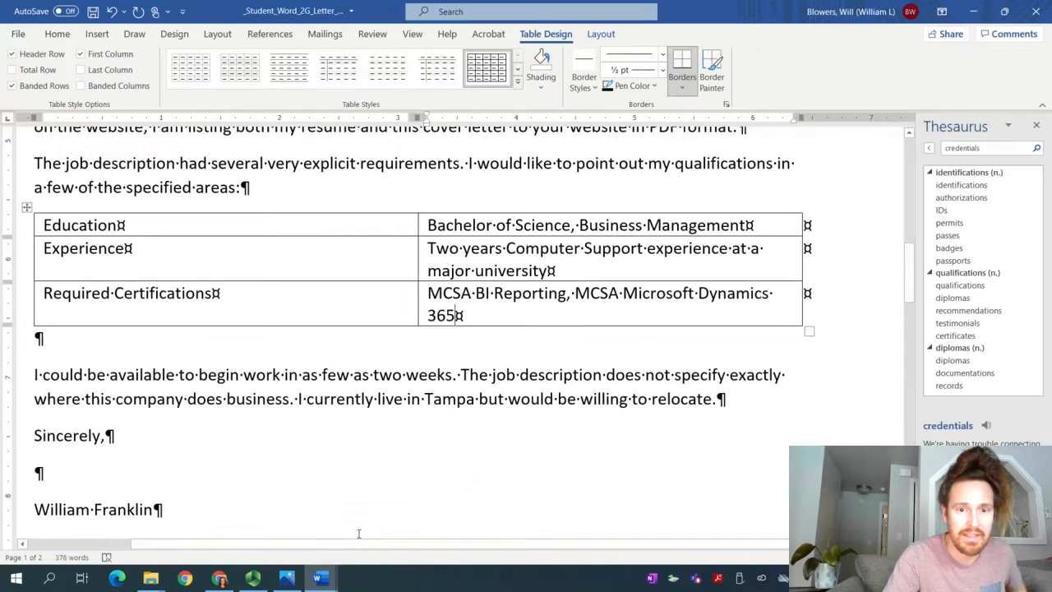
{"action": "left_click", "coordinate": [1036, 125]}
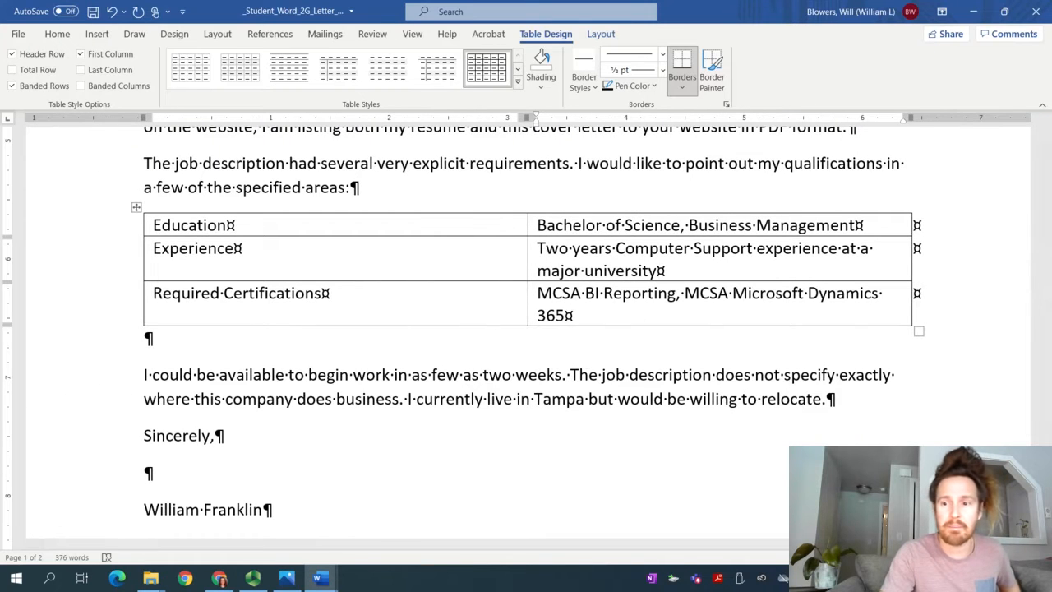
- Select all the cells of the qualifications table
{"action": "scroll", "coordinate": [526, 329], "scroll_direction": "up", "scroll_amount": 2}
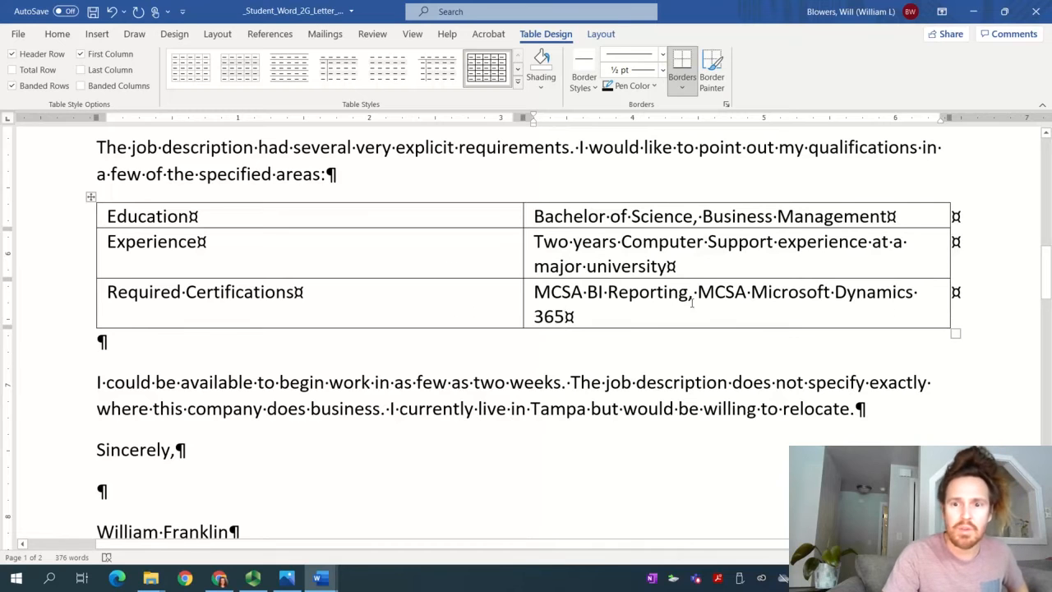
{"action": "left_click_drag", "start_coordinate": [619, 318], "coordinate": [518, 225]}
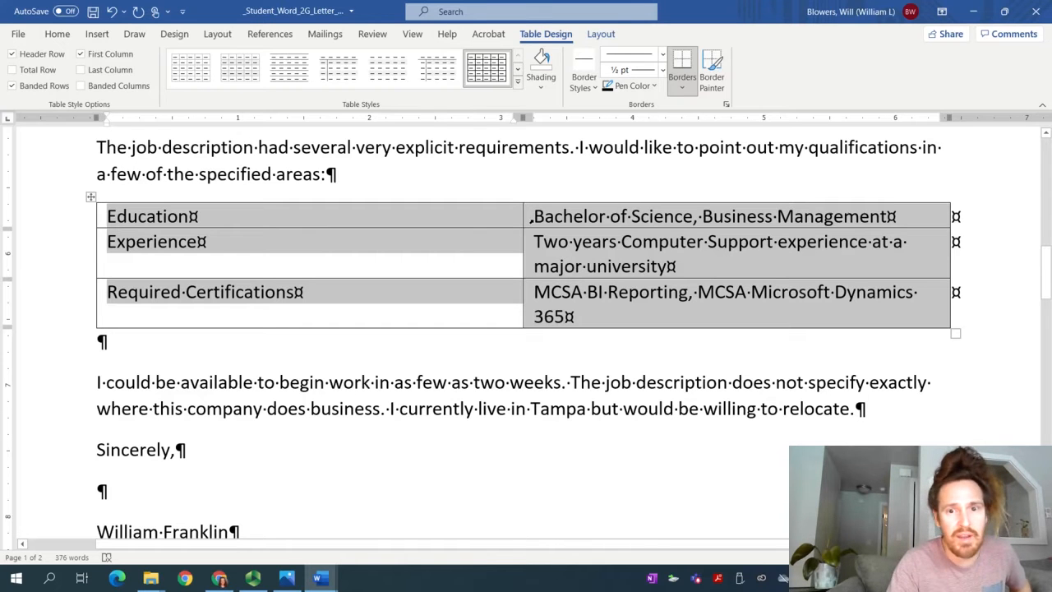
{"action": "key", "text": "ctrl"}
{"action": "key", "text": "ctrl"}
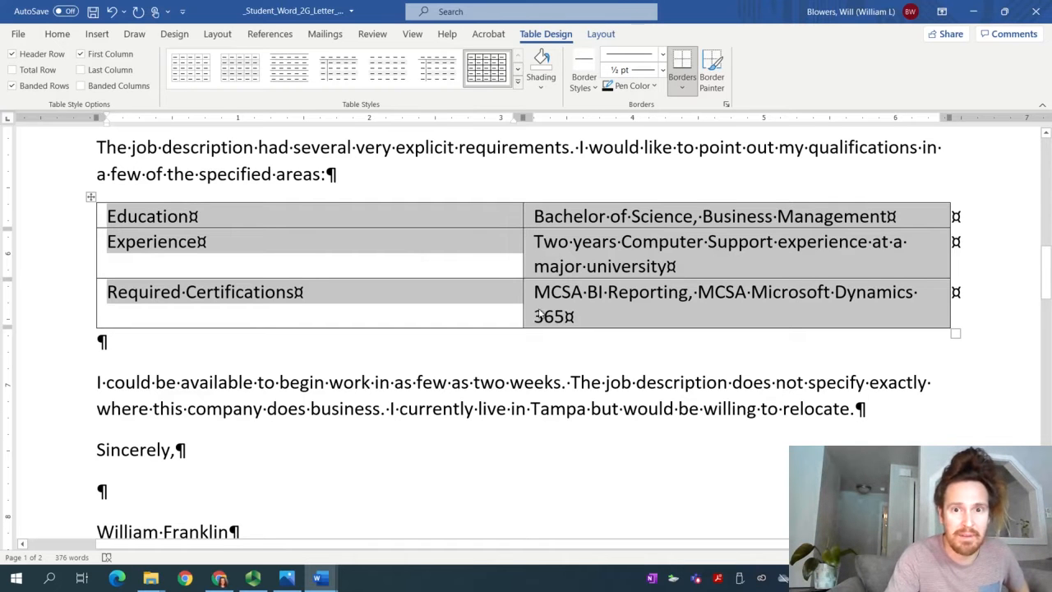
{"action": "left_click", "coordinate": [252, 578]}
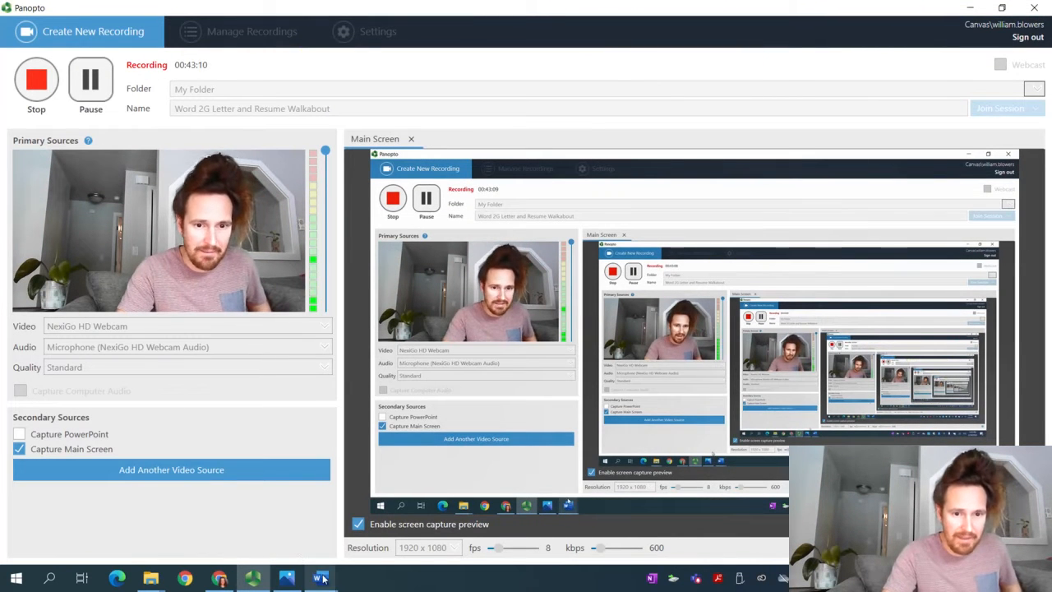
{"action": "mouse_move", "coordinate": [320, 577]}
{"action": "left_click", "coordinate": [332, 538]}
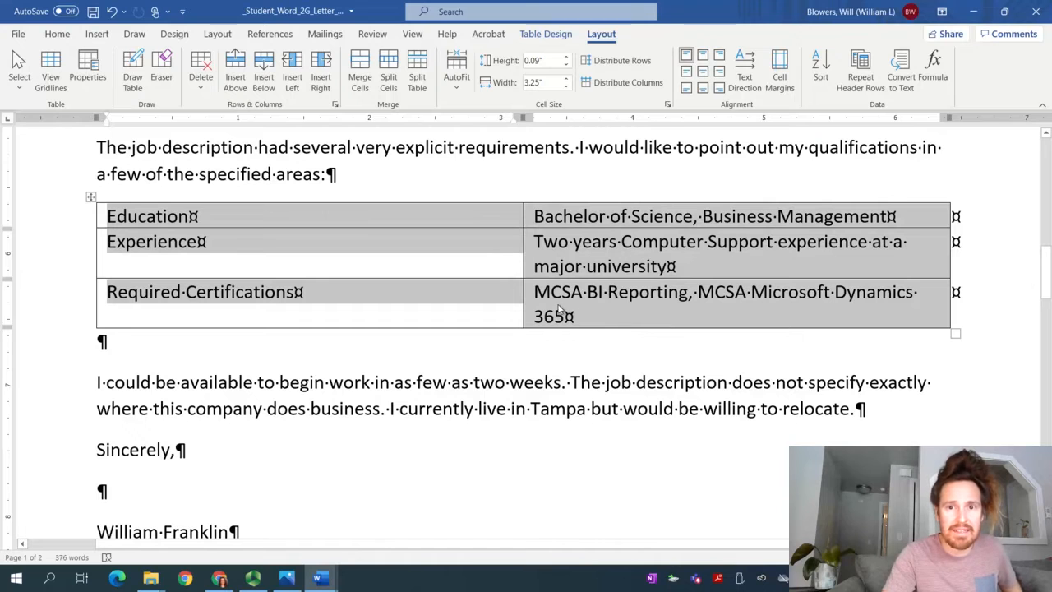
- Apply AutoFit Contents to the selected qualifications table
{"action": "left_click", "coordinate": [62, 36]}
{"action": "left_click", "coordinate": [602, 34]}
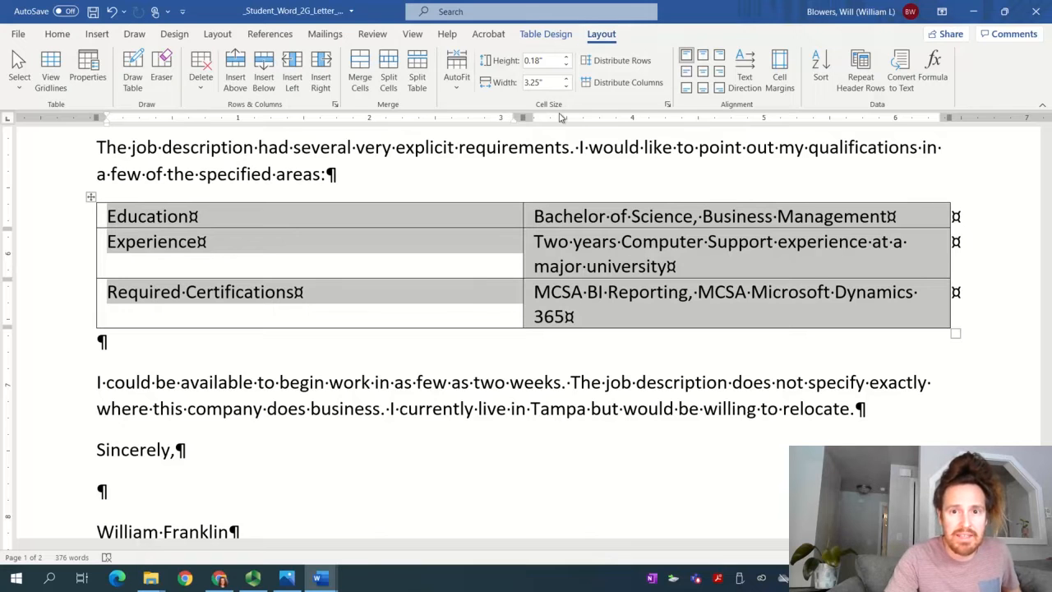
{"action": "left_click", "coordinate": [456, 89]}
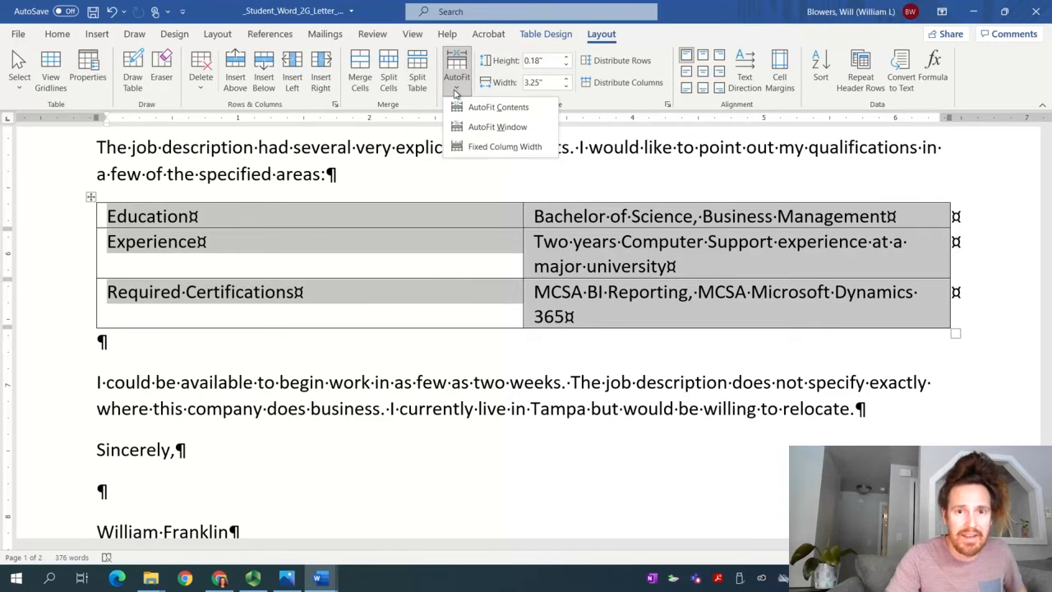
{"action": "left_click", "coordinate": [475, 109]}
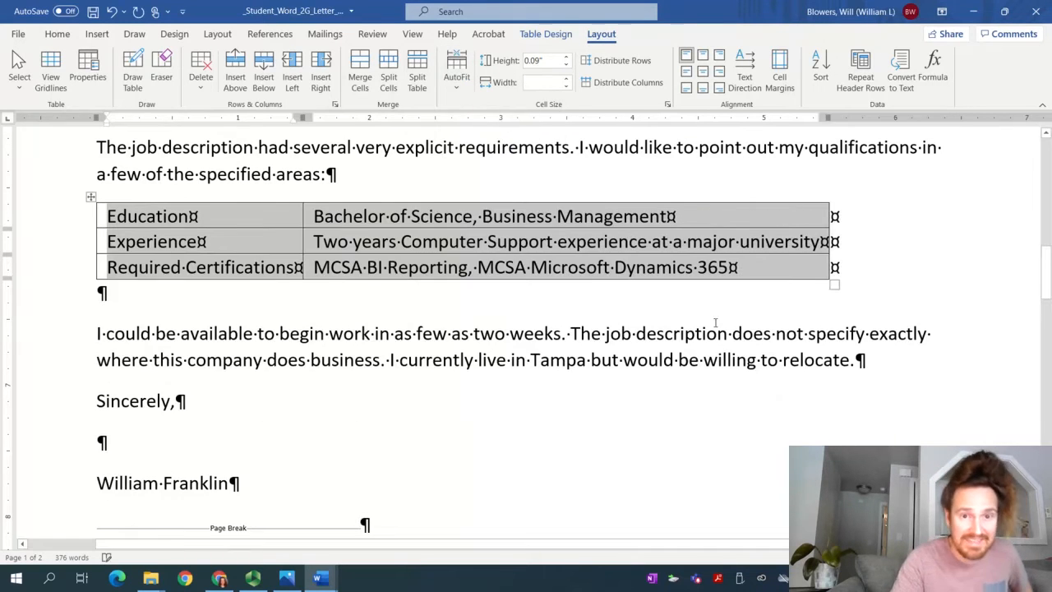
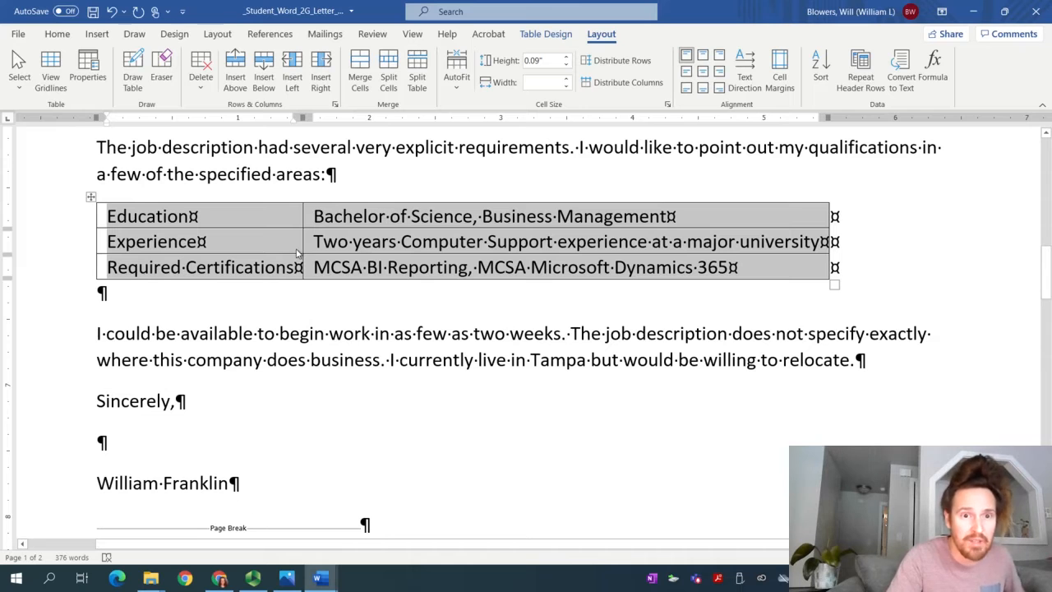
- Apply the Table Grid Light style, the first Plain Tables style, to the selected qualifications table
{"action": "left_click", "coordinate": [546, 34]}
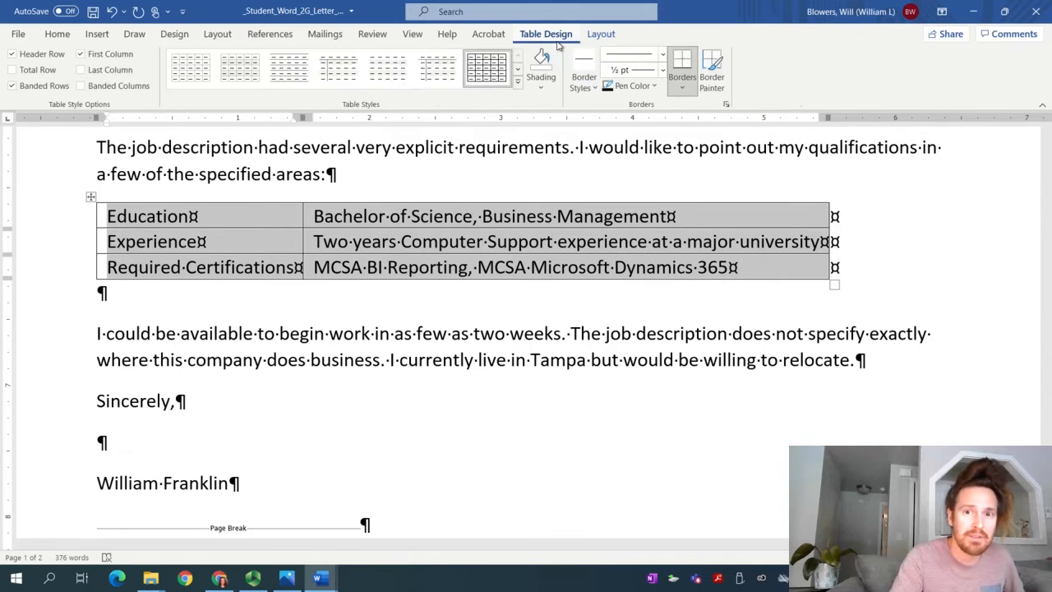
{"action": "left_click", "coordinate": [519, 84]}
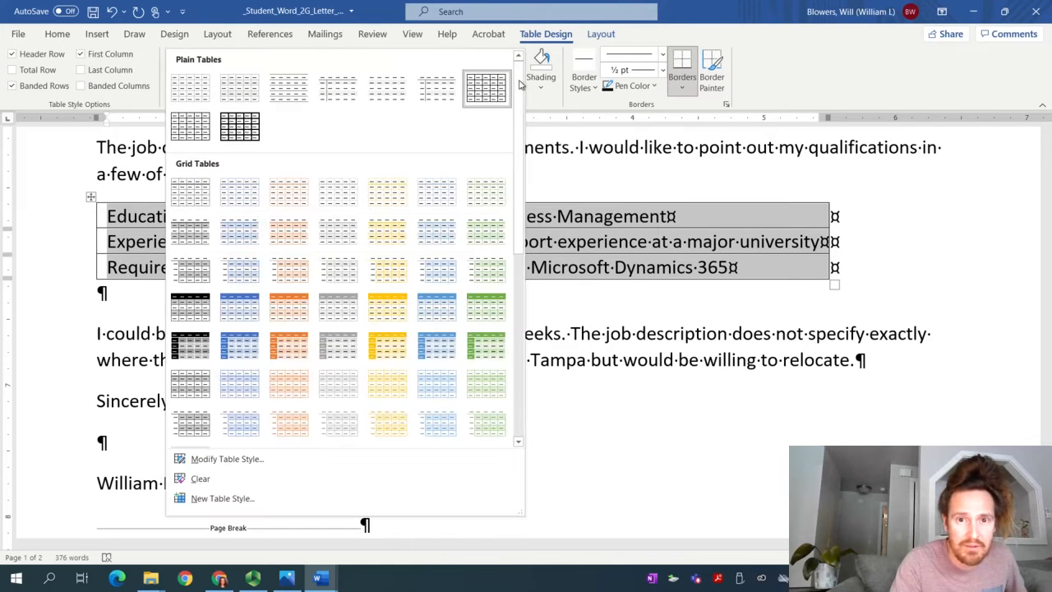
{"action": "left_click", "coordinate": [184, 102]}
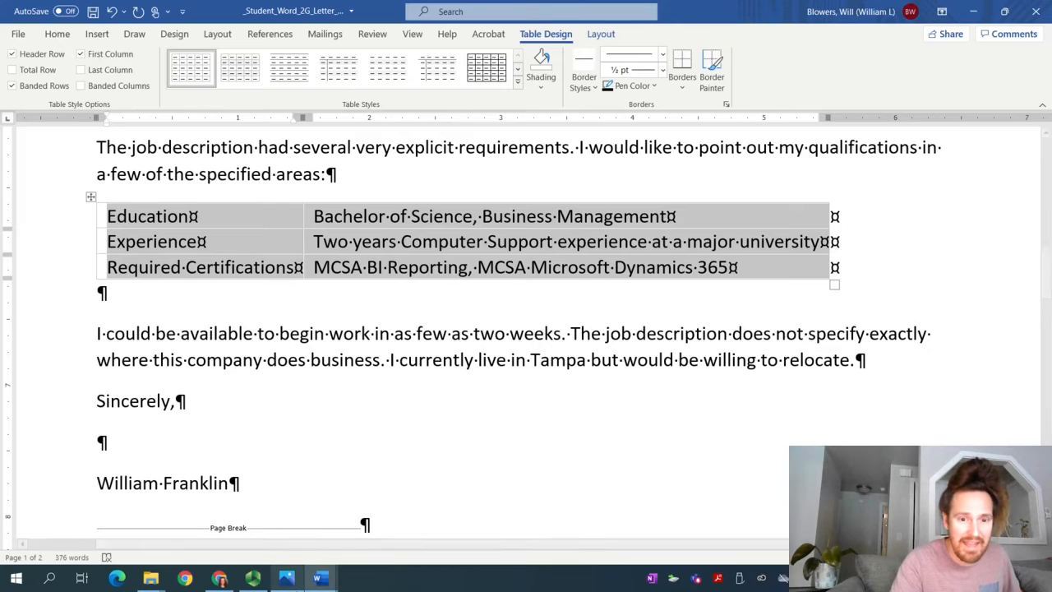
- Read step 9 in the Word_2G_Letter_and_Resume_Instructions document for the remaining table formatting requirements
{"action": "mouse_move", "coordinate": [320, 577]}
{"action": "left_click", "coordinate": [306, 540]}
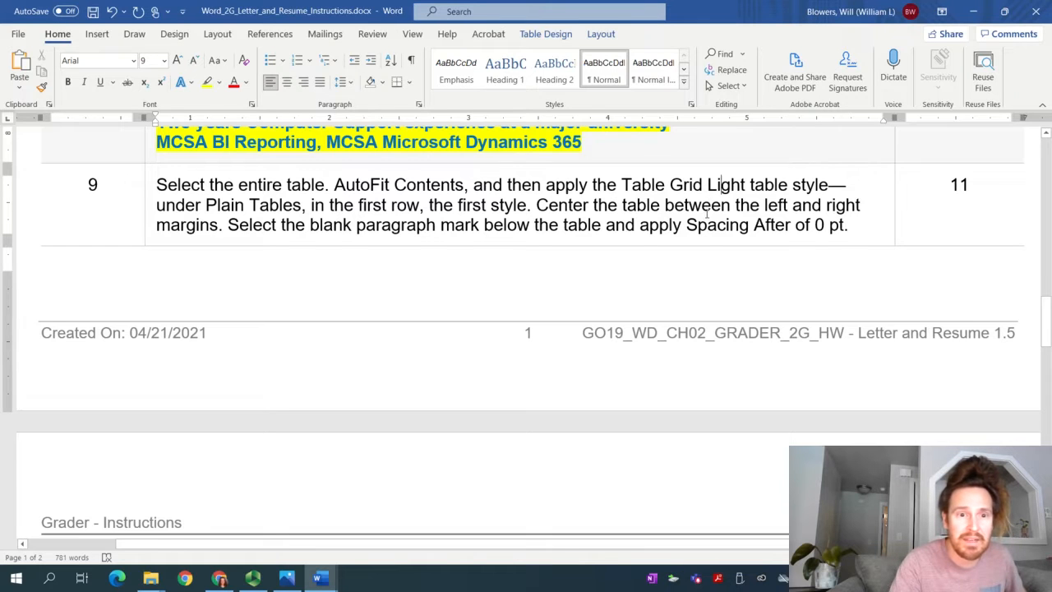
{"action": "scroll", "coordinate": [499, 299], "scroll_direction": "up", "scroll_amount": 2}
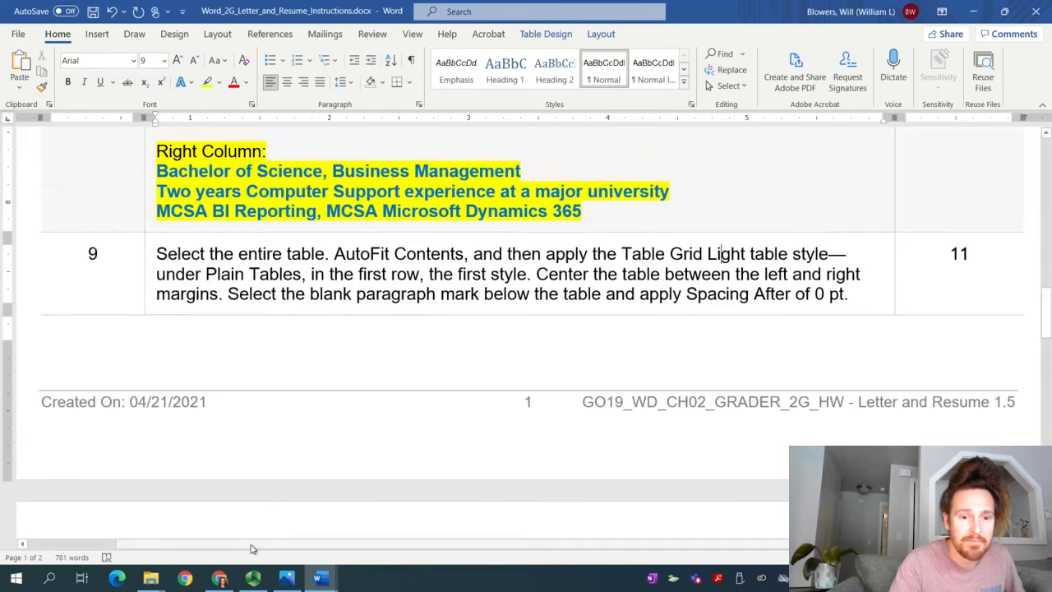
{"action": "left_click", "coordinate": [253, 578]}
{"action": "left_click", "coordinate": [92, 81]}
{"action": "left_click", "coordinate": [92, 81]}
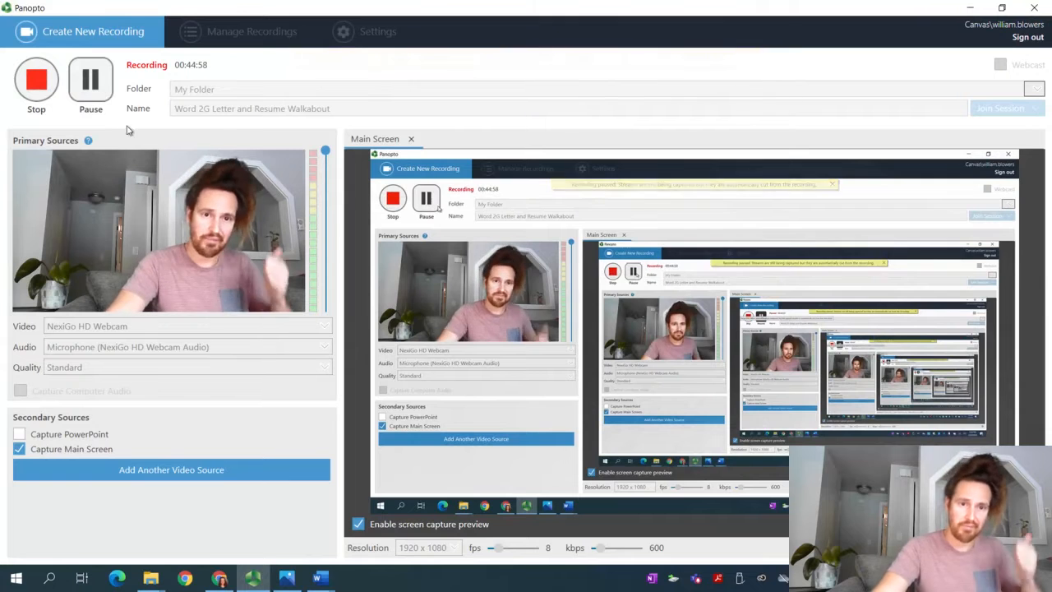
{"action": "mouse_move", "coordinate": [333, 585]}
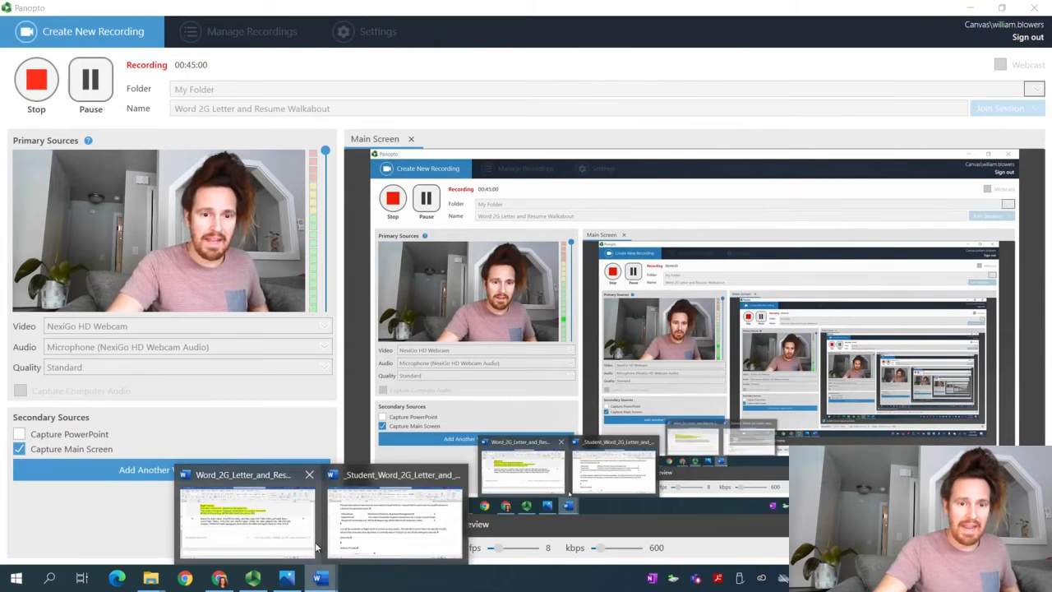
- Switch to the student letter in Word, try center alignment on the selected qualifications table cells, and undo it
{"action": "left_click", "coordinate": [353, 541]}
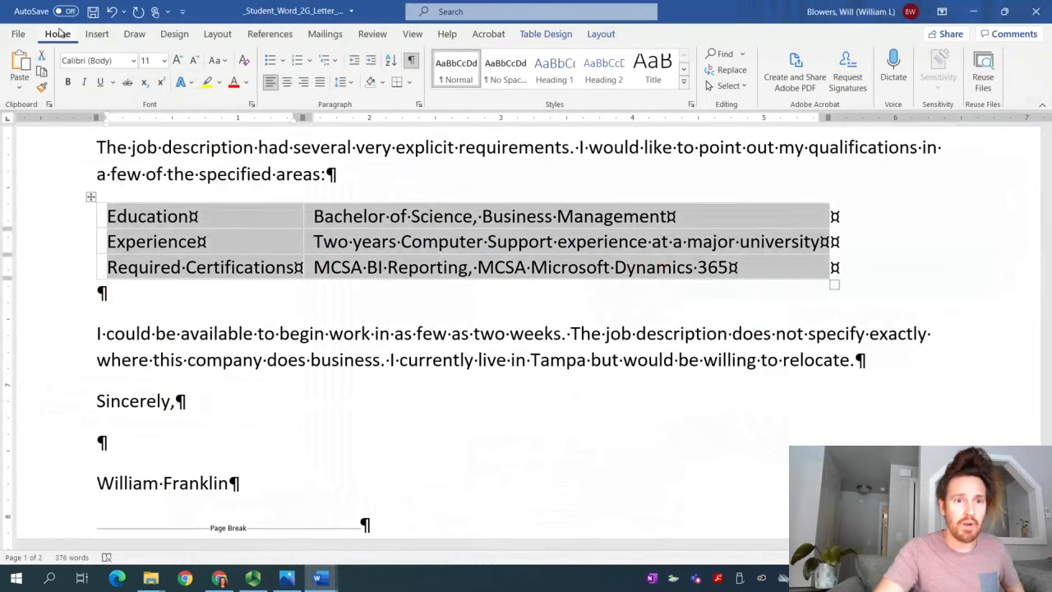
{"action": "left_click", "coordinate": [286, 83]}
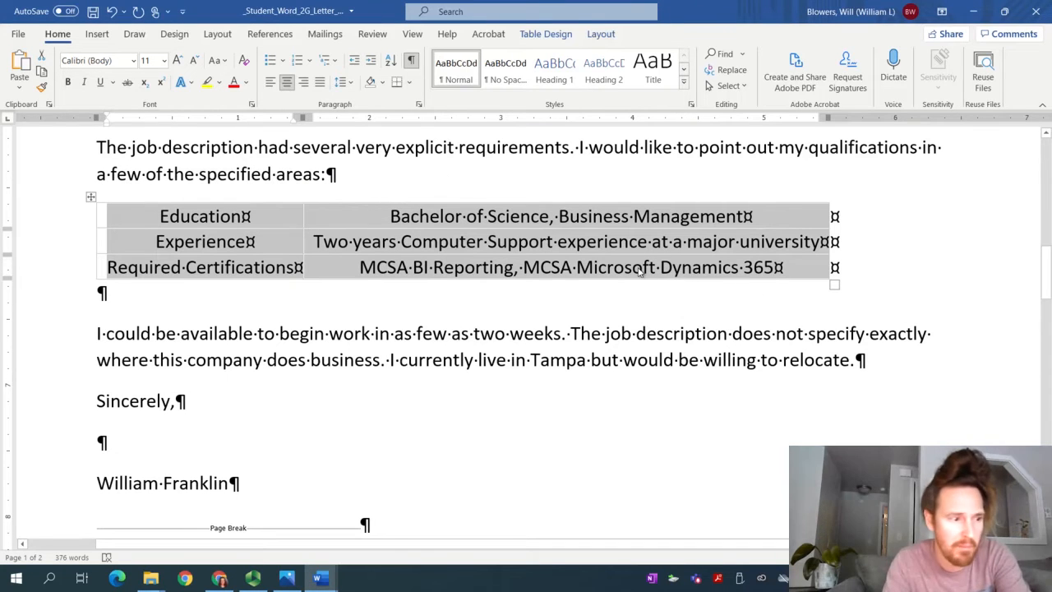
{"action": "key", "text": "ctrl+z"}
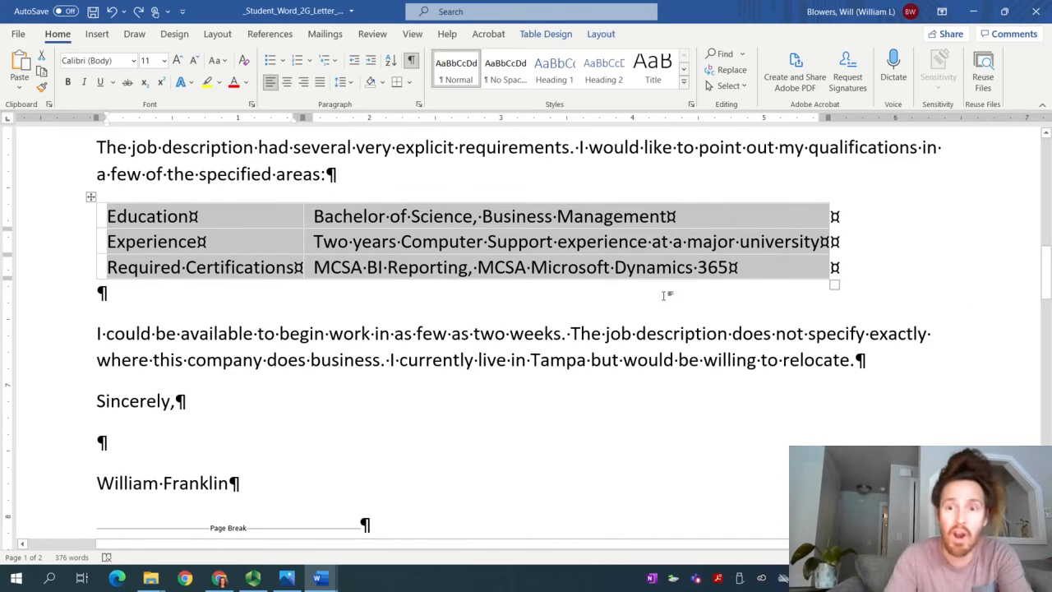
- Insert a blank row below the Education row and center the entire qualifications table between the left and right margins
{"action": "left_click", "coordinate": [852, 261]}
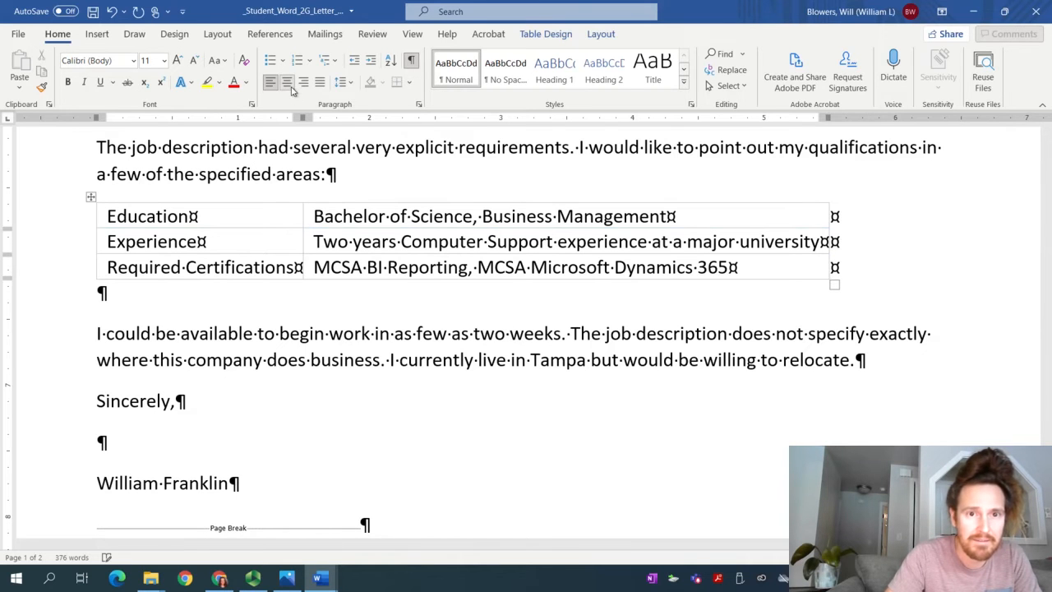
{"action": "left_click", "coordinate": [160, 188]}
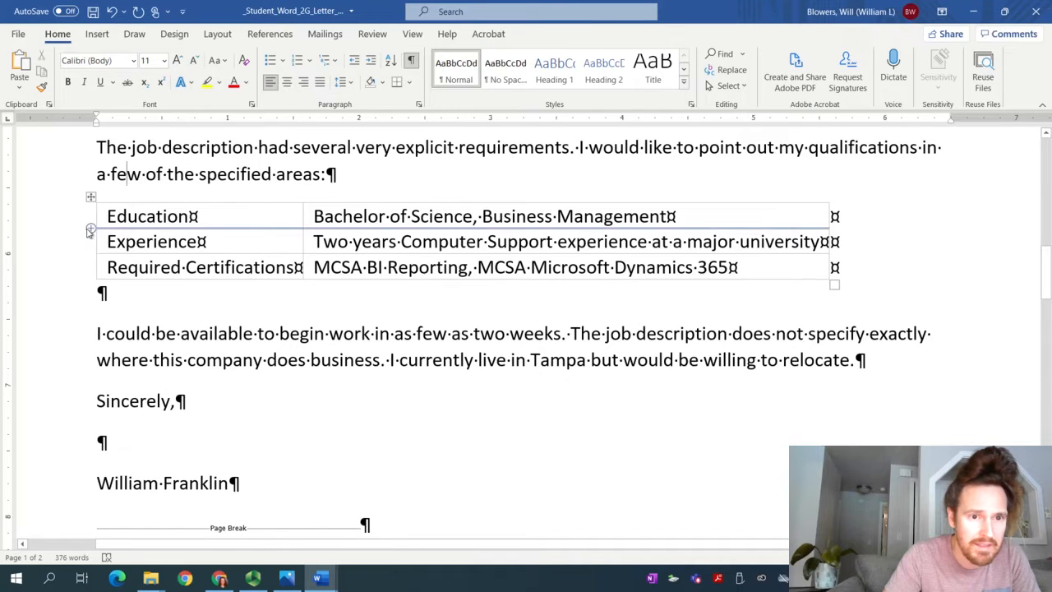
{"action": "left_click", "coordinate": [90, 229]}
{"action": "left_click", "coordinate": [90, 195]}
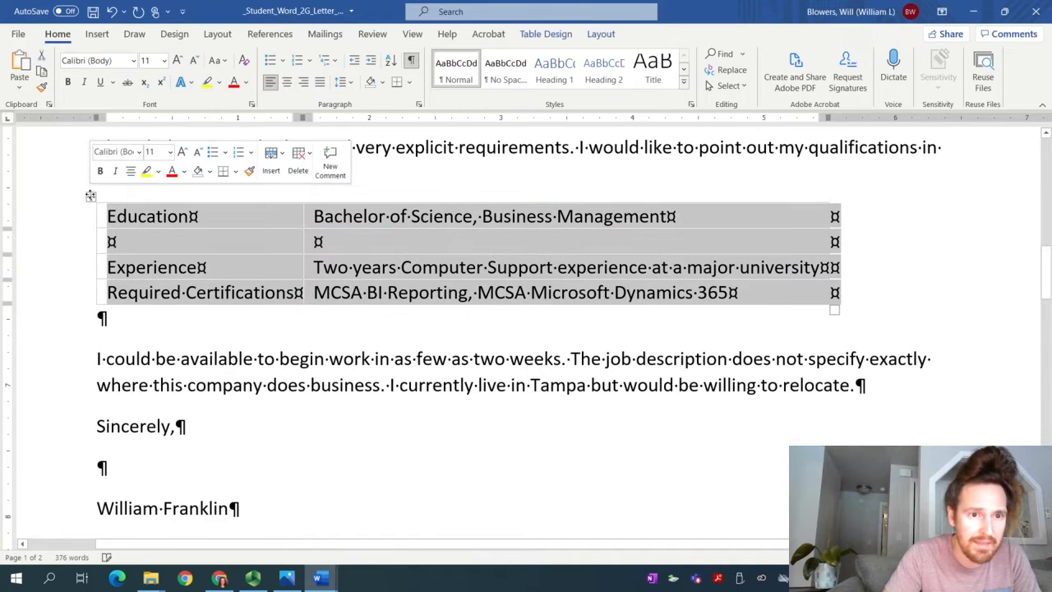
{"action": "left_click", "coordinate": [289, 83]}
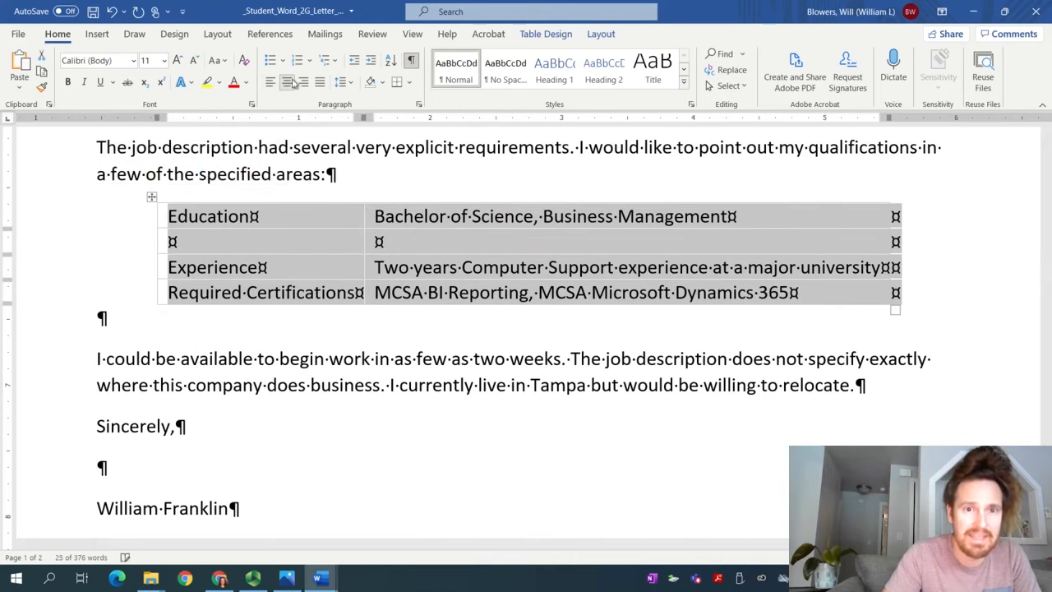
- Reselect the entire qualifications table, try left and right alignment, and center it between the margins again
{"action": "left_click", "coordinate": [133, 207]}
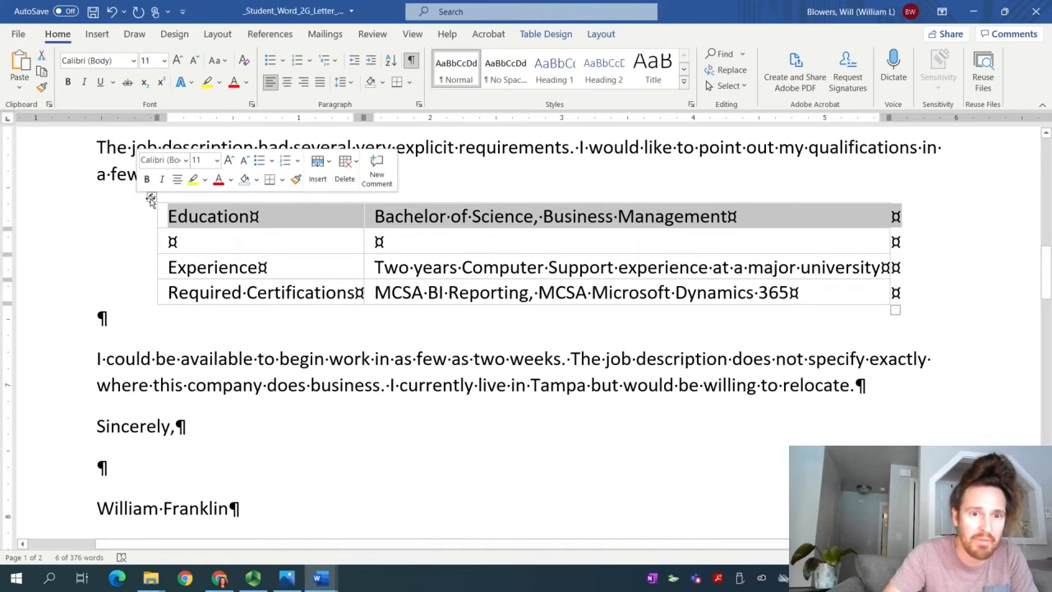
{"action": "left_click", "coordinate": [151, 198]}
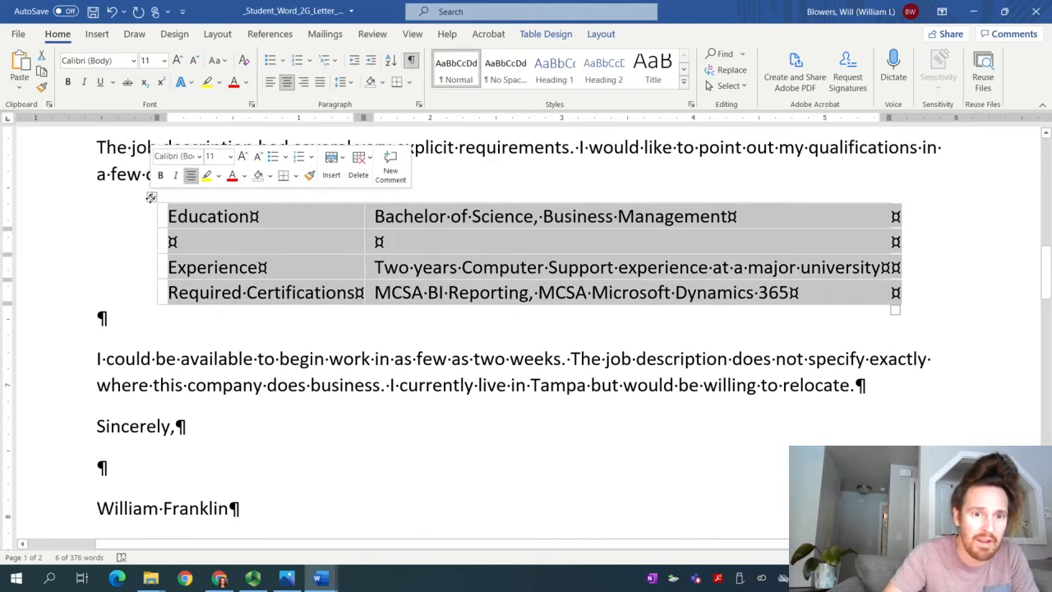
{"action": "left_click", "coordinate": [269, 86]}
{"action": "left_click", "coordinate": [303, 83]}
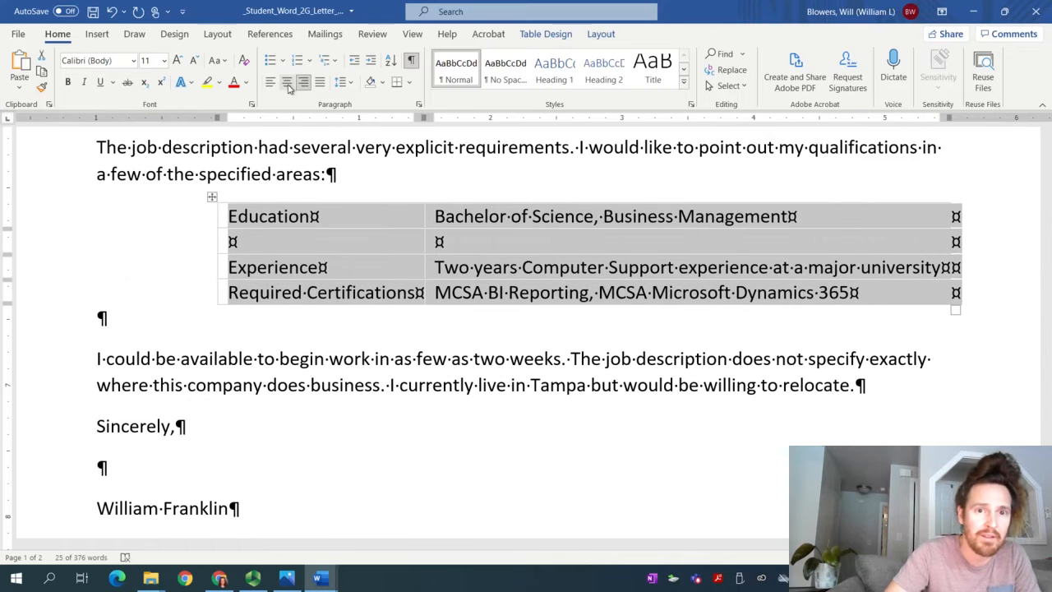
{"action": "left_click", "coordinate": [289, 86]}
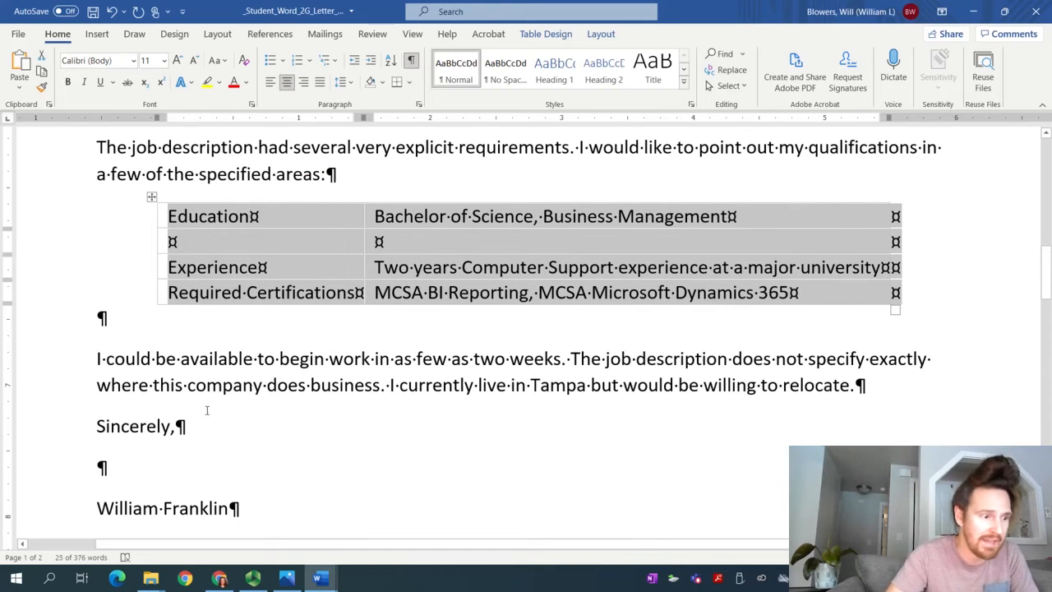
- Set the Spacing After of the blank paragraph directly below the qualifications table to 0 pt
{"action": "left_click", "coordinate": [110, 318]}
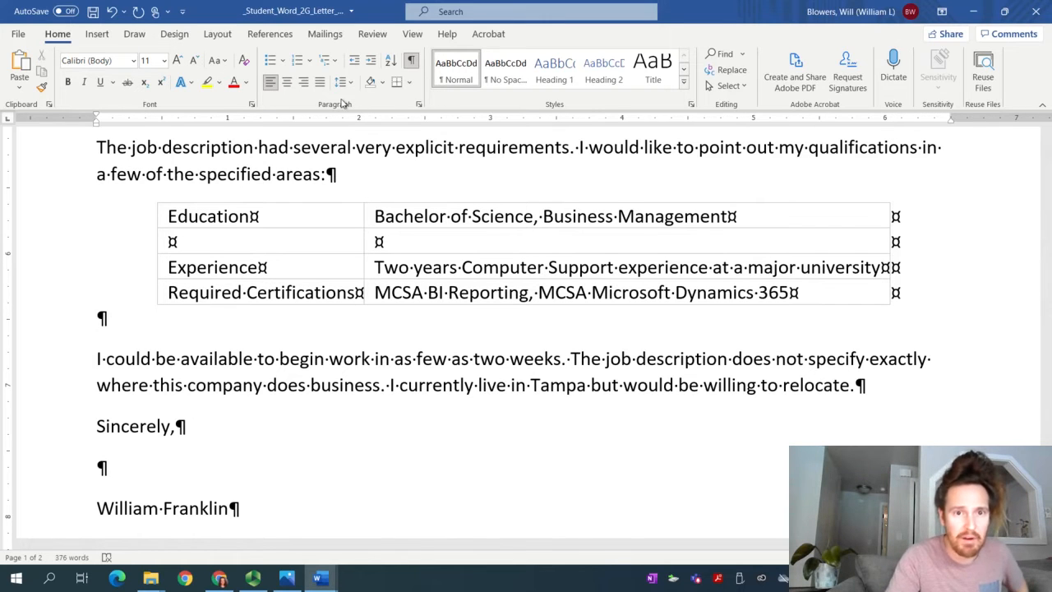
{"action": "left_click", "coordinate": [418, 106]}
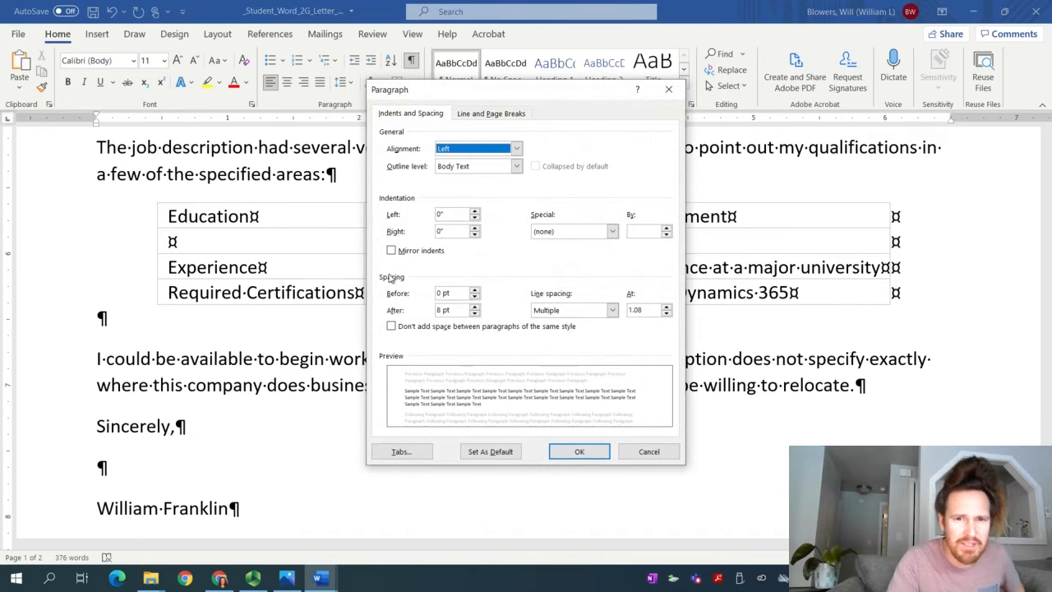
{"action": "left_click", "coordinate": [475, 313]}
{"action": "left_click", "coordinate": [475, 313]}
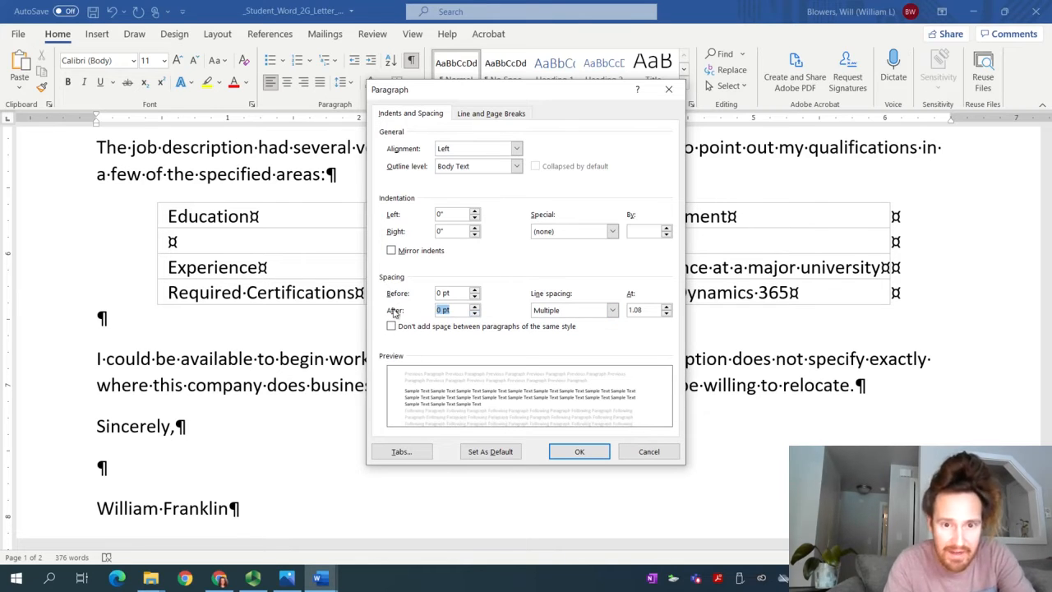
{"action": "left_click", "coordinate": [559, 452]}
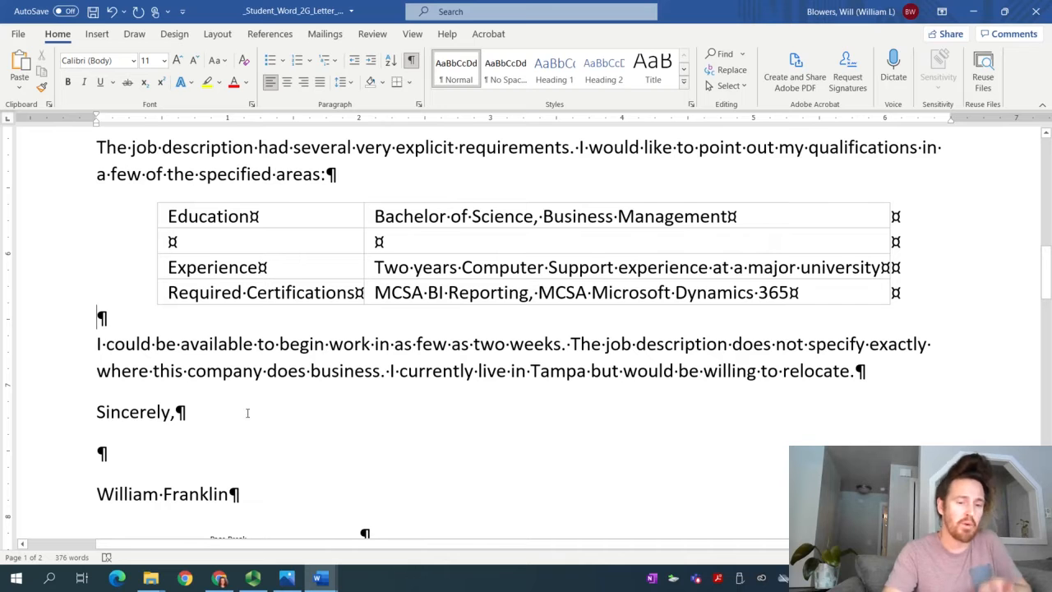
- Highlight the whole step 9 instruction text in yellow in the instructions document
{"action": "mouse_move", "coordinate": [321, 577]}
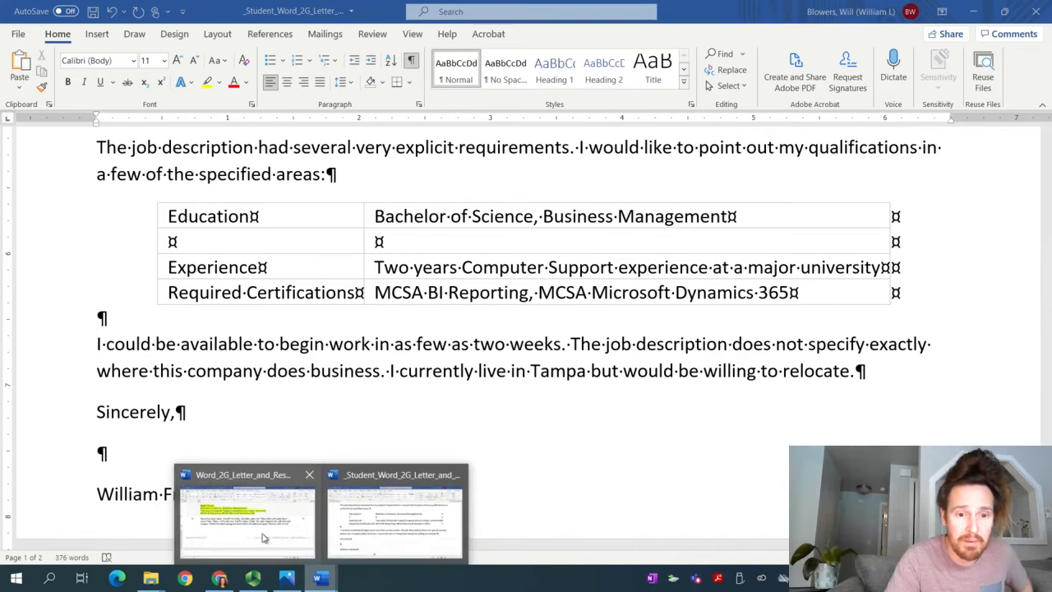
{"action": "left_click", "coordinate": [288, 522]}
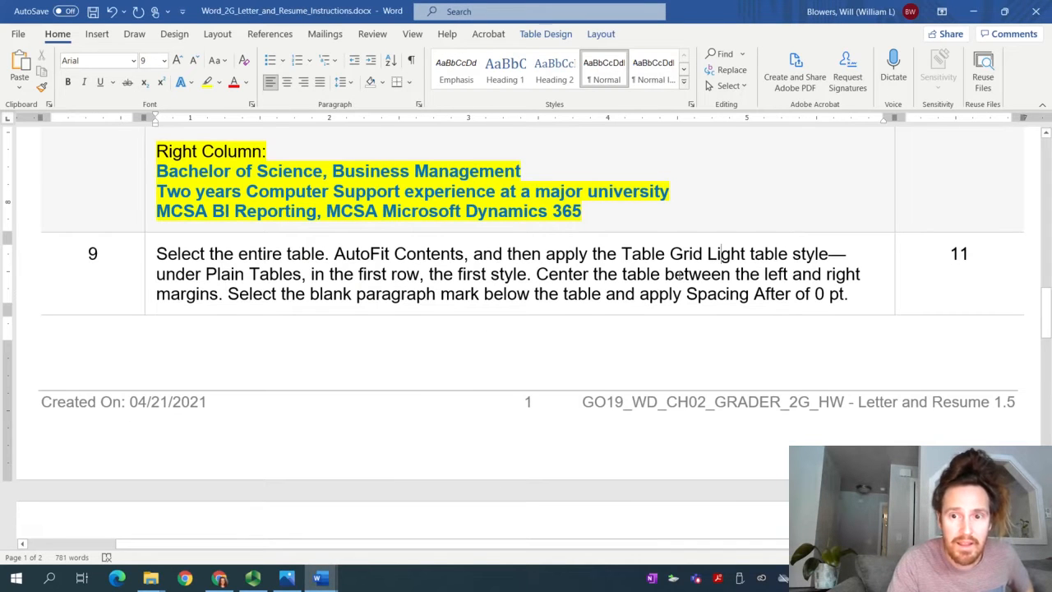
{"action": "left_click_drag", "start_coordinate": [854, 291], "coordinate": [153, 256]}
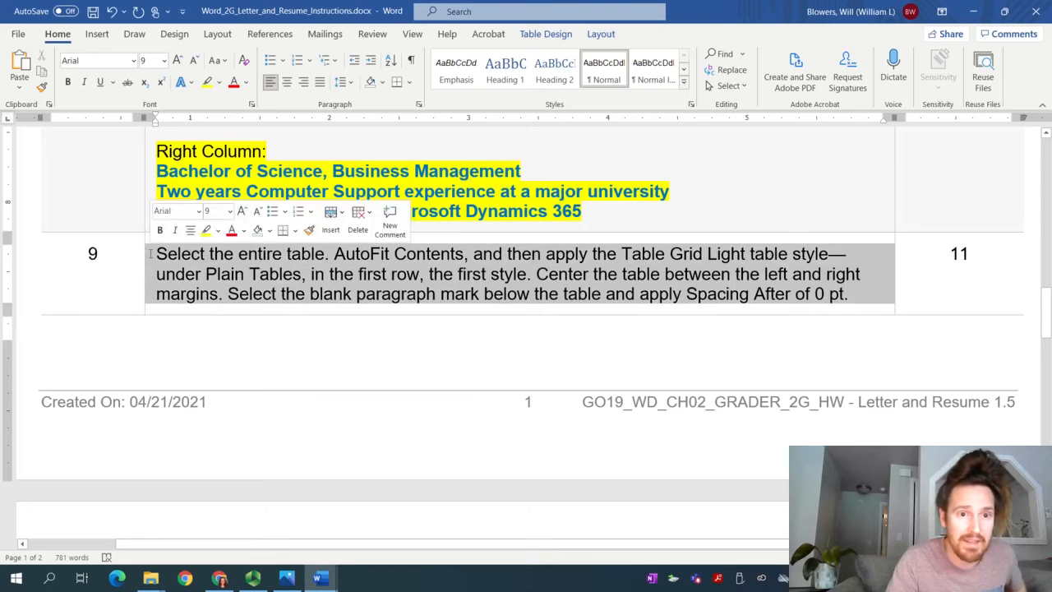
{"action": "left_click", "coordinate": [207, 82]}
- Read step 10 in the instructions document and examine the resume table on page 2 of the student document
{"action": "left_click_drag", "start_coordinate": [1046, 308], "coordinate": [1026, 366]}
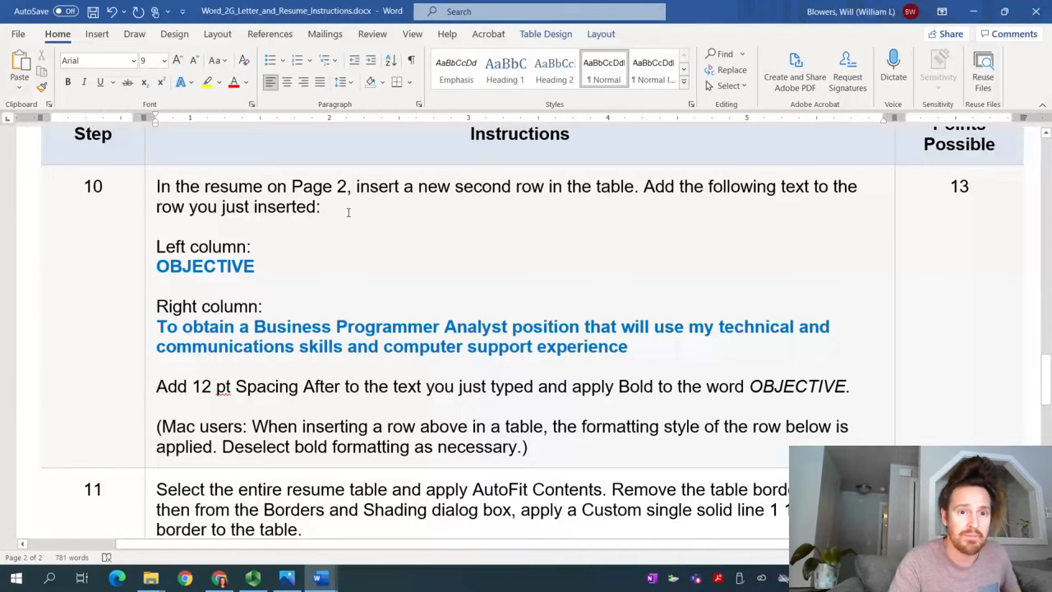
{"action": "mouse_move", "coordinate": [320, 578]}
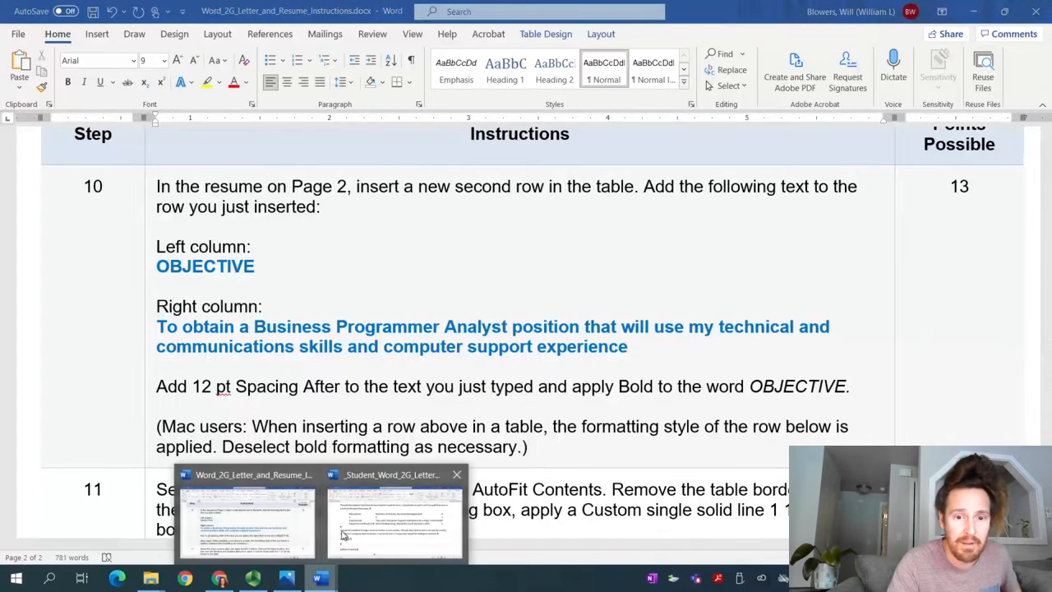
{"action": "left_click", "coordinate": [343, 534]}
{"action": "scroll", "coordinate": [353, 493], "scroll_direction": "down", "scroll_amount": 12}
{"action": "scroll", "coordinate": [358, 455], "scroll_direction": "up", "scroll_amount": 5}
{"action": "scroll", "coordinate": [353, 447], "scroll_direction": "down", "scroll_amount": 1}
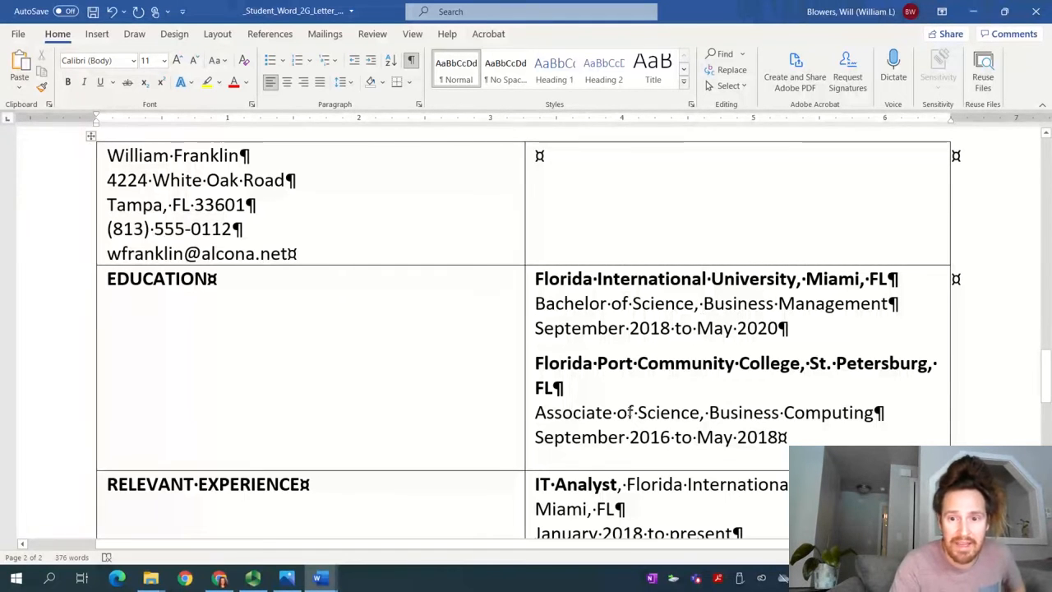
{"action": "scroll", "coordinate": [623, 432], "scroll_direction": "down", "scroll_amount": 3}
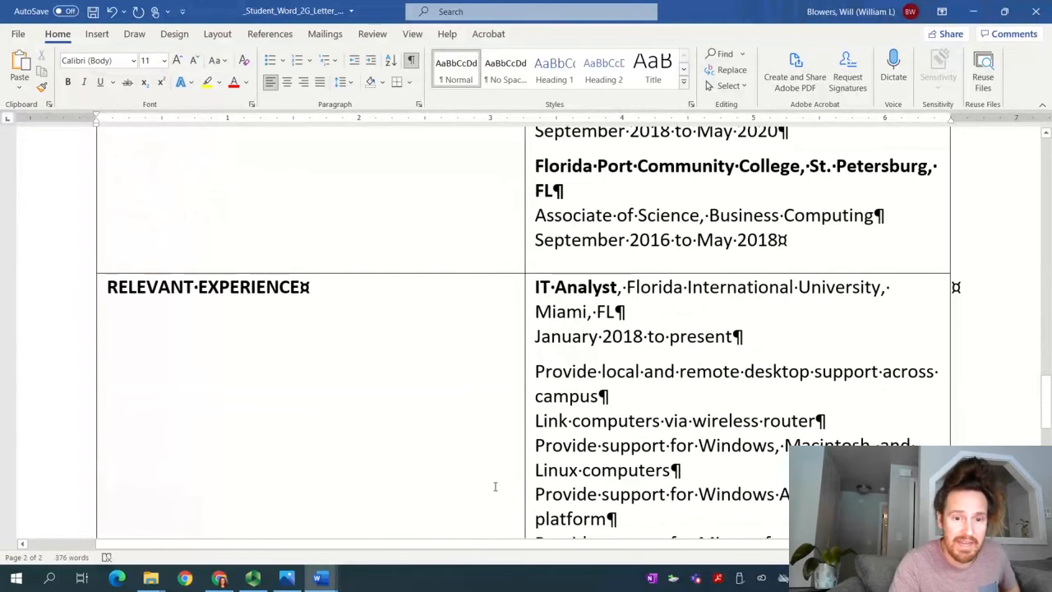
{"action": "mouse_move", "coordinate": [319, 578]}
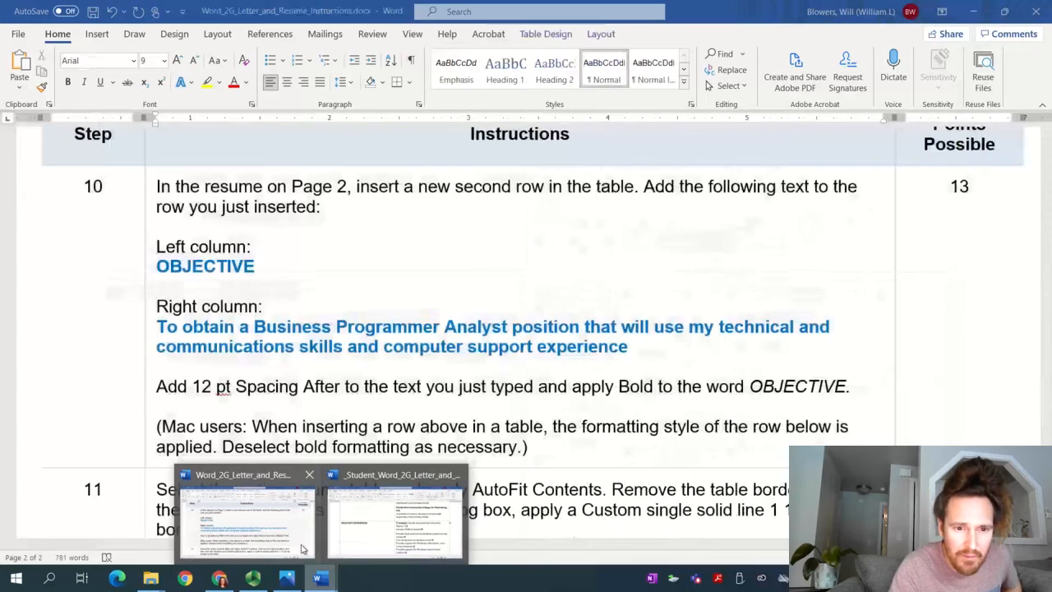
{"action": "left_click", "coordinate": [303, 548]}
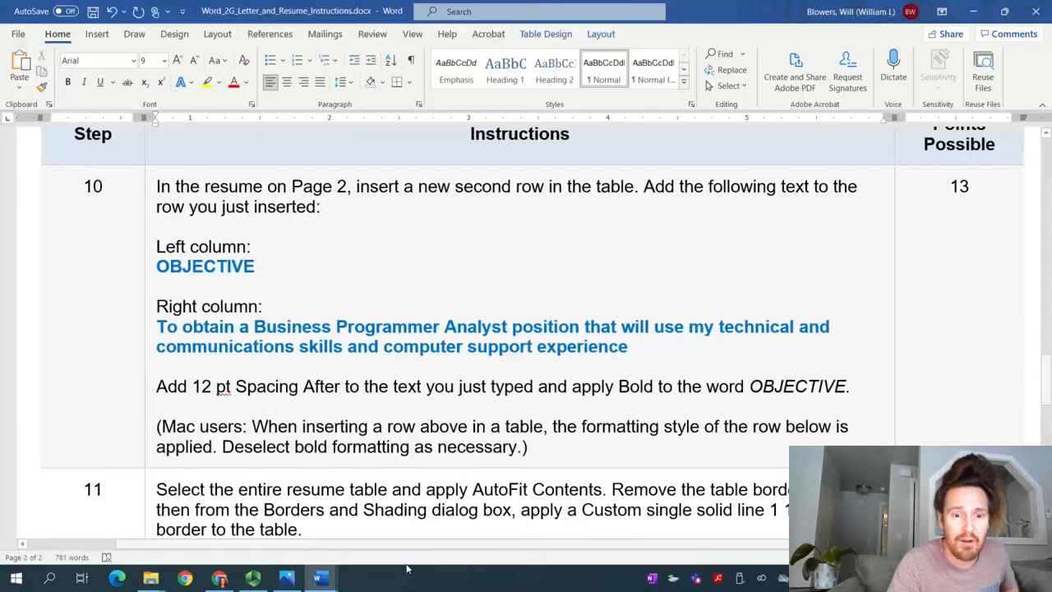
- Insert a new row above the EDUCATION row in the resume table of the student document
{"action": "mouse_move", "coordinate": [319, 578]}
{"action": "left_click", "coordinate": [389, 538]}
{"action": "scroll", "coordinate": [340, 457], "scroll_direction": "up", "scroll_amount": 8}
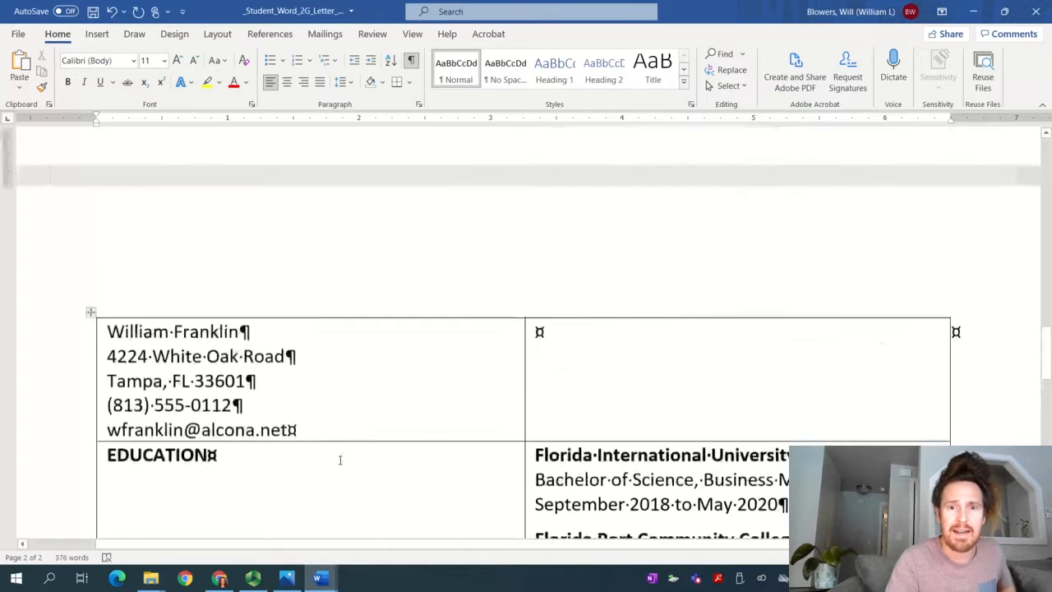
{"action": "scroll", "coordinate": [340, 458], "scroll_direction": "down", "scroll_amount": 4}
{"action": "left_click", "coordinate": [277, 415]}
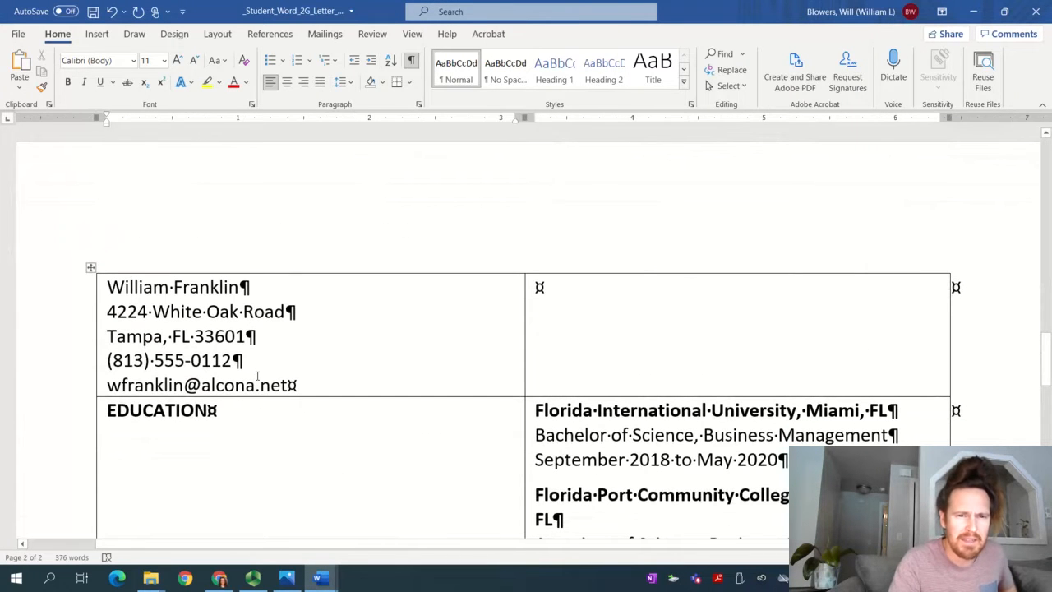
{"action": "right_click", "coordinate": [182, 463]}
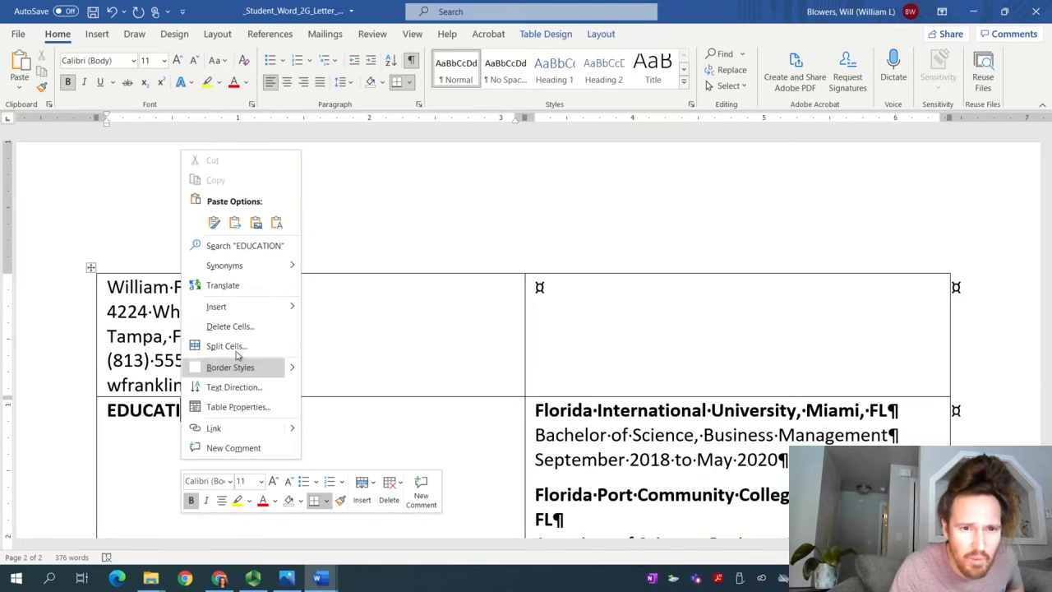
{"action": "mouse_move", "coordinate": [251, 312]}
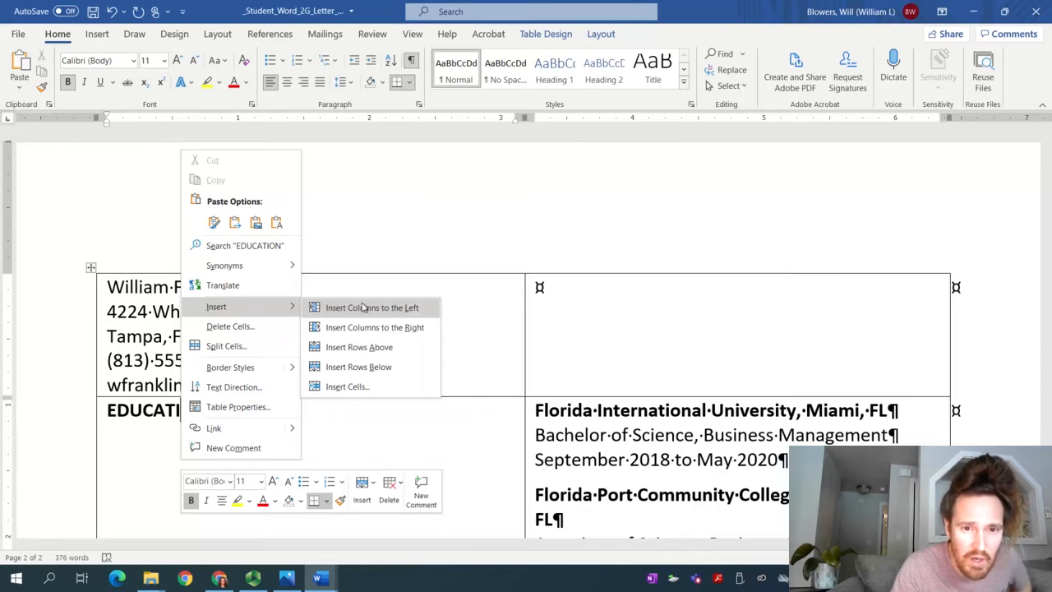
{"action": "left_click", "coordinate": [369, 347]}
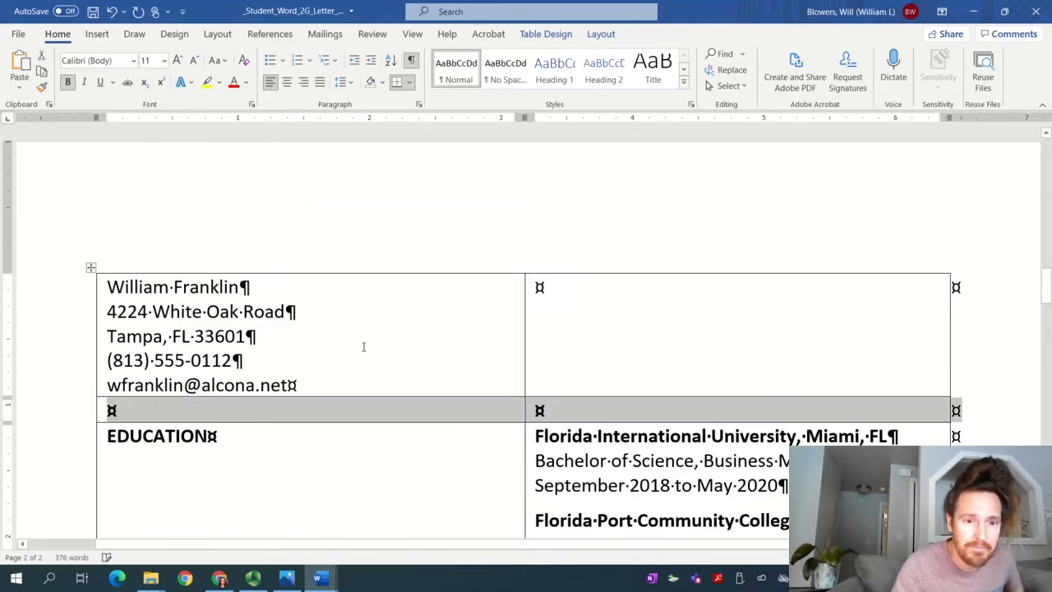
- Enter "Objective" in the first cell of the new second row, consulting step 10 of the instructions document
{"action": "left_click", "coordinate": [328, 411]}
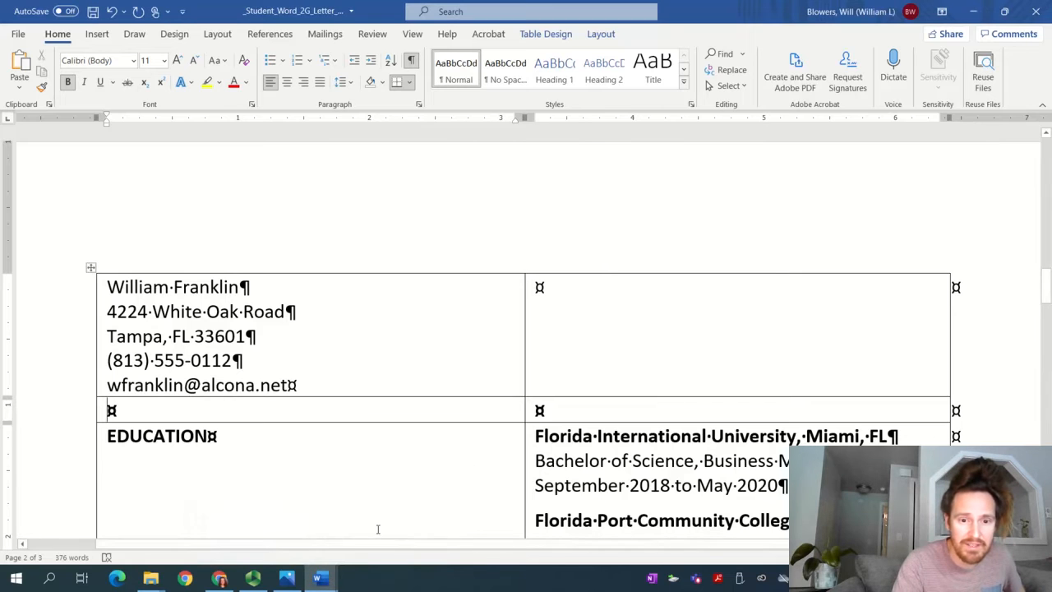
{"action": "left_click", "coordinate": [321, 578]}
{"action": "left_click", "coordinate": [258, 544]}
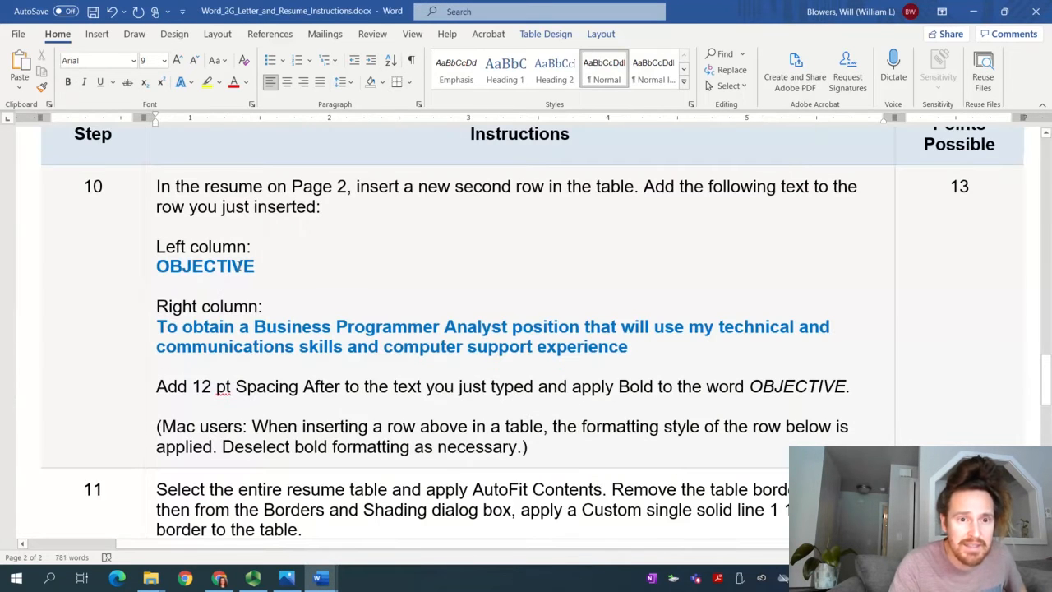
{"action": "mouse_move", "coordinate": [321, 578]}
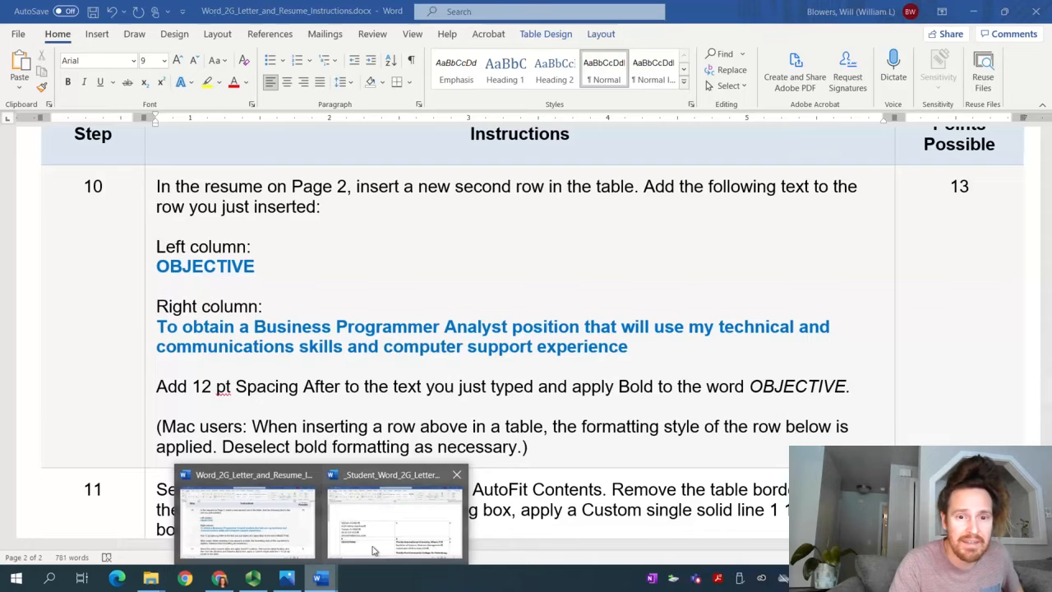
{"action": "left_click", "coordinate": [346, 511]}
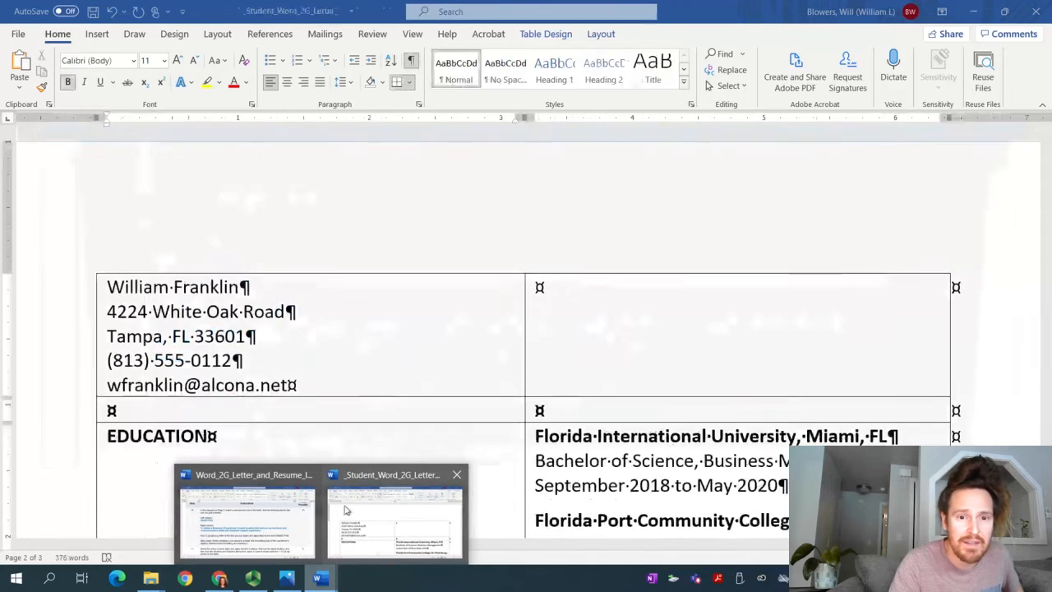
{"action": "left_click", "coordinate": [261, 419]}
{"action": "type", "text": "Objective"}
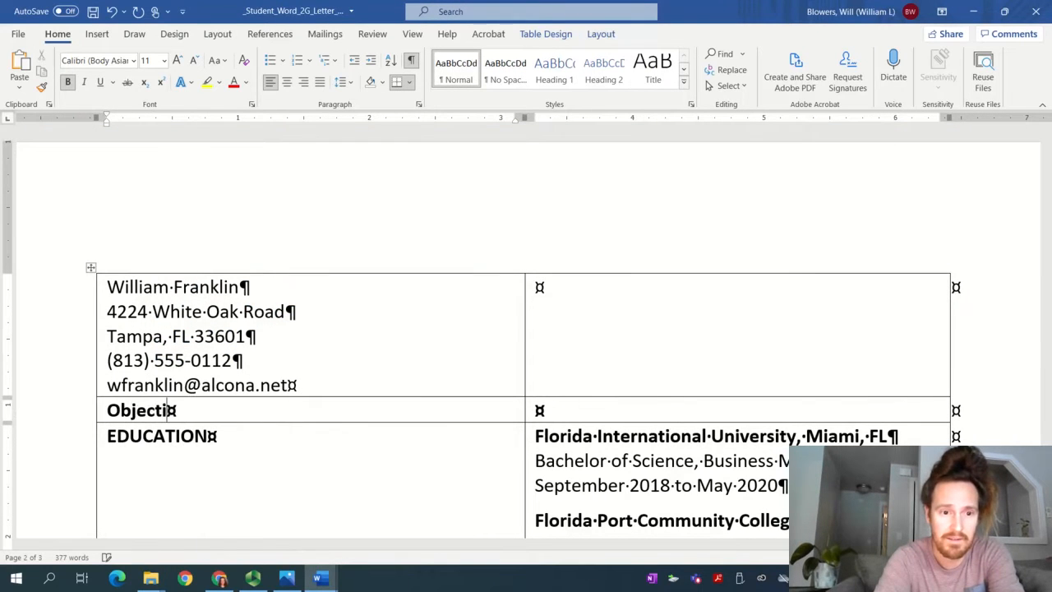
- Check the heading's capitalization in the instructions and replace the word in the new row's first cell with "OBJECTIVE"
{"action": "mouse_move", "coordinate": [321, 578]}
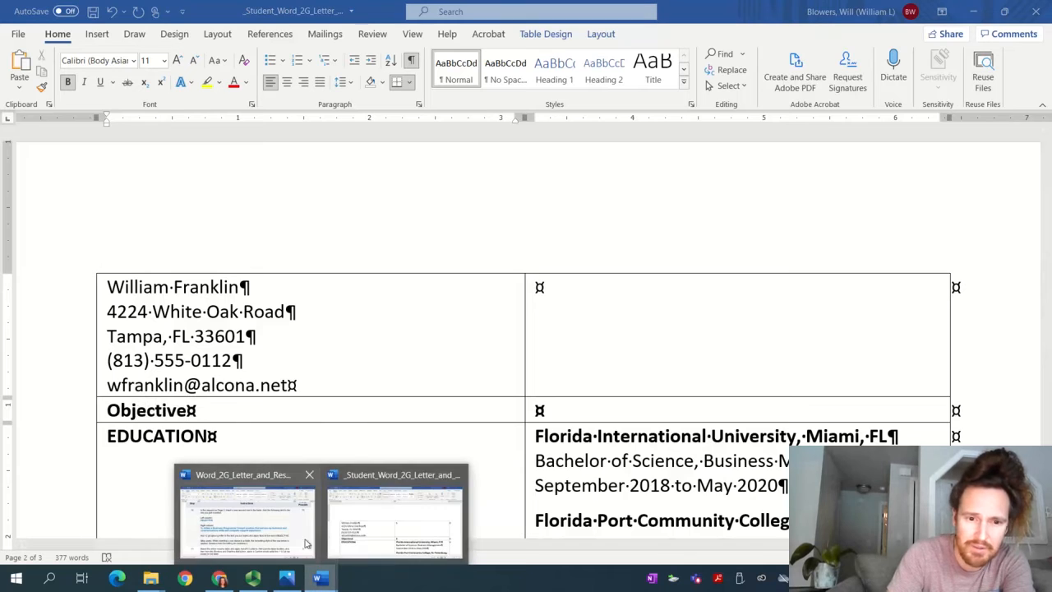
{"action": "left_click", "coordinate": [269, 530]}
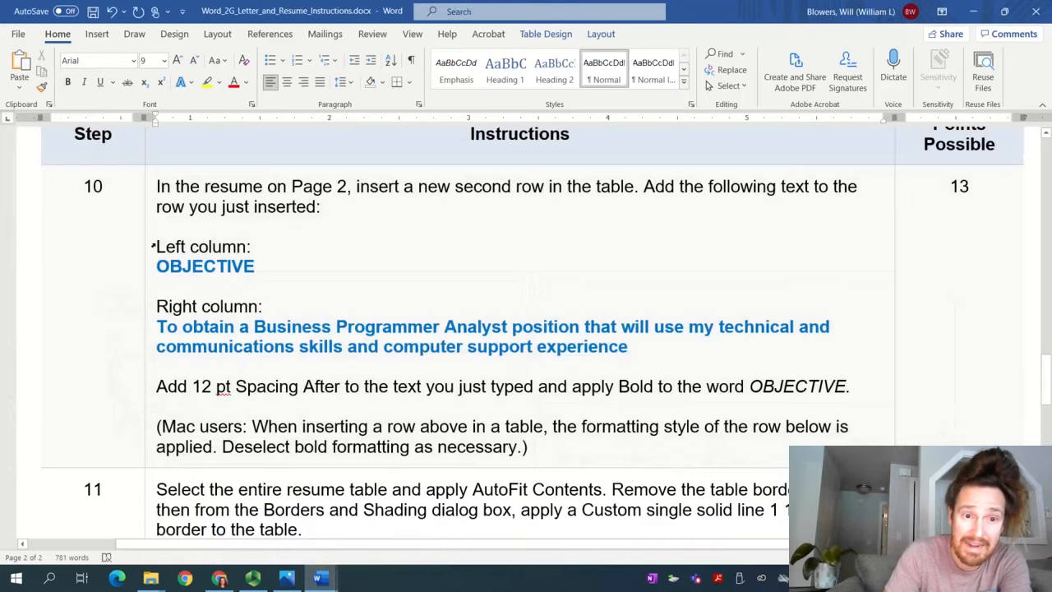
{"action": "double_click", "coordinate": [185, 264]}
{"action": "mouse_move", "coordinate": [320, 578]}
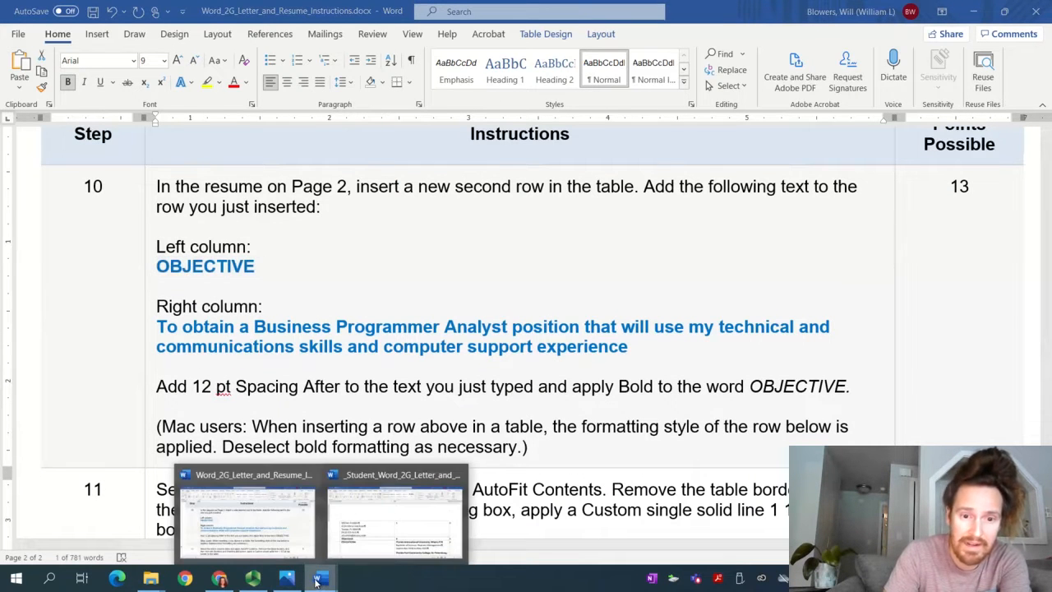
{"action": "left_click", "coordinate": [358, 543]}
{"action": "scroll", "coordinate": [216, 439], "scroll_direction": "down", "scroll_amount": 8}
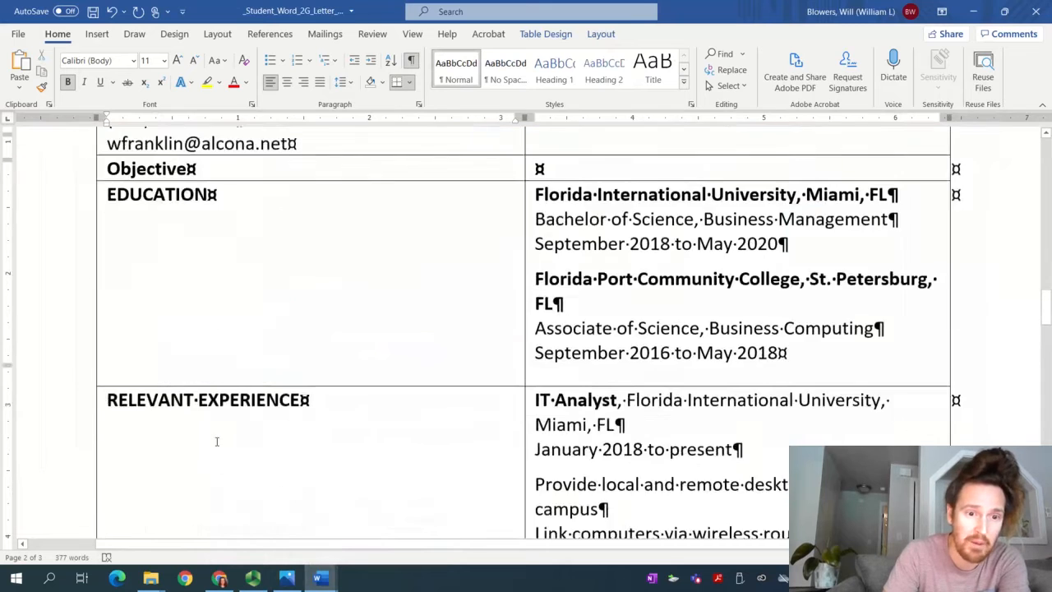
{"action": "scroll", "coordinate": [213, 445], "scroll_direction": "up", "scroll_amount": 5}
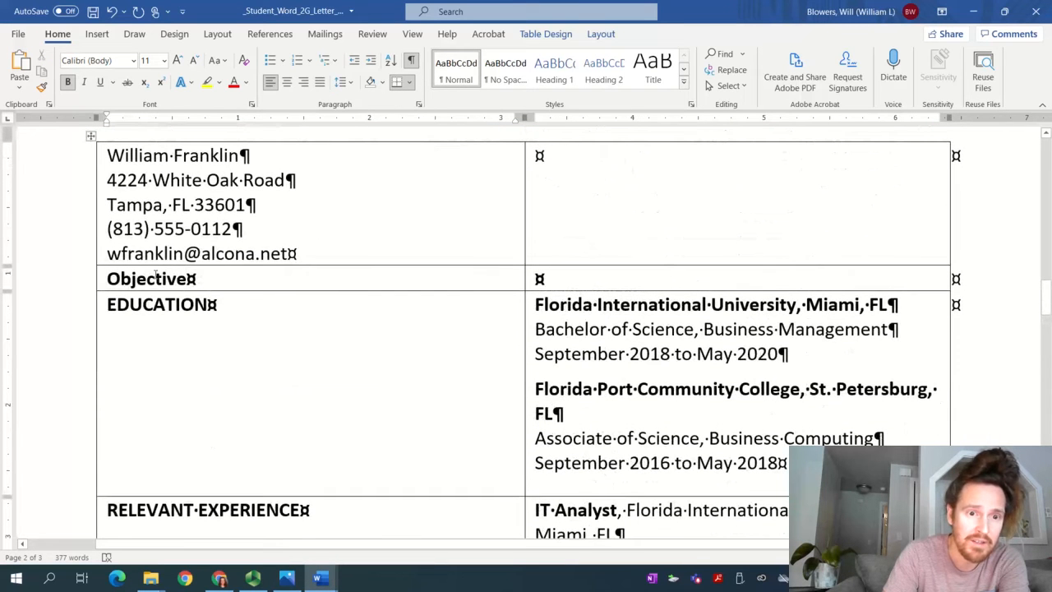
{"action": "double_click", "coordinate": [155, 277]}
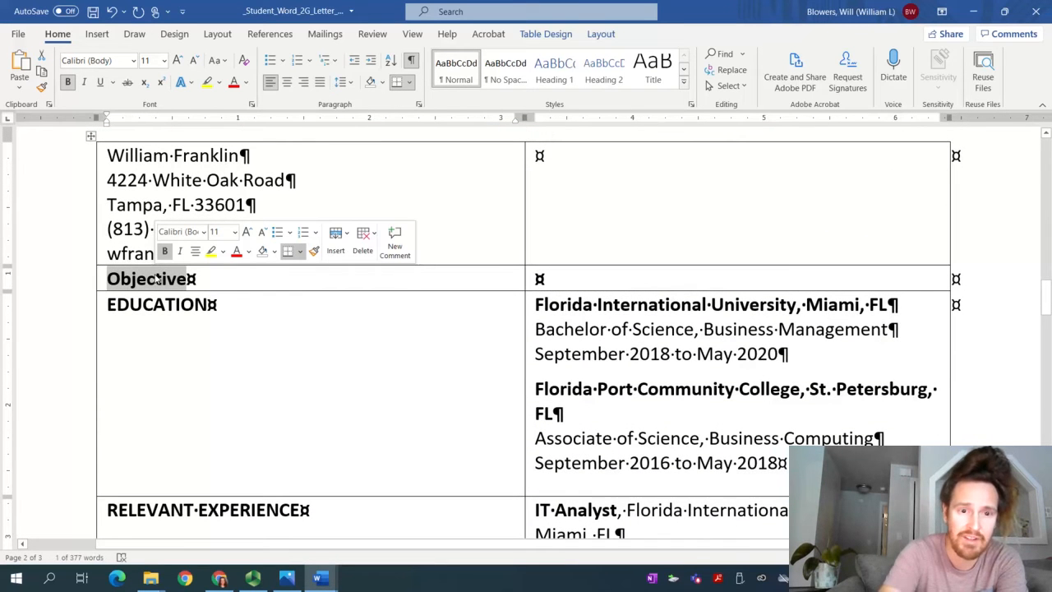
{"action": "type", "text": "OBJE"}
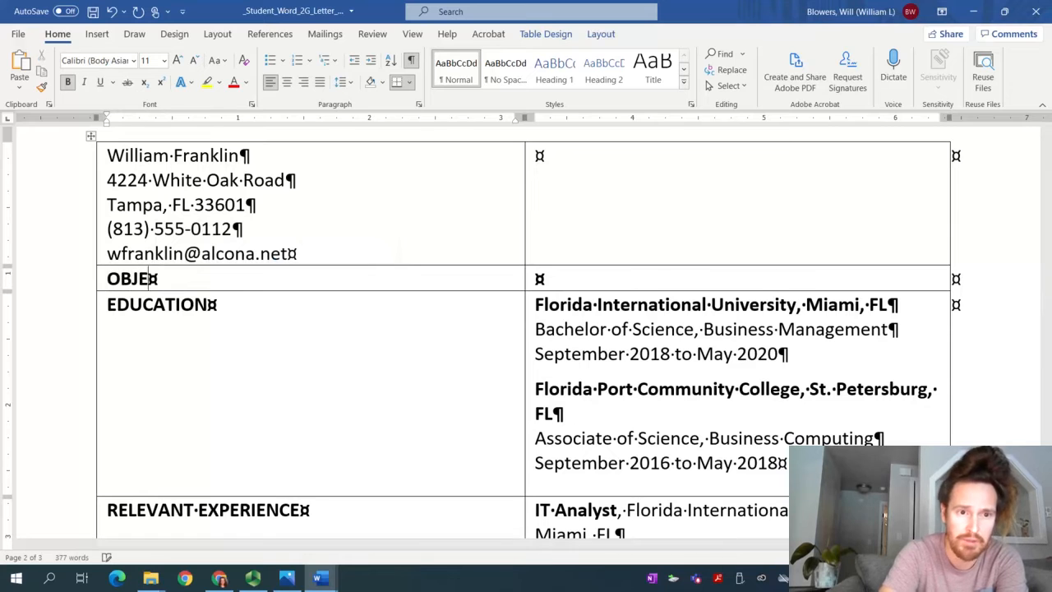
{"action": "type", "text": "CTIVE"}
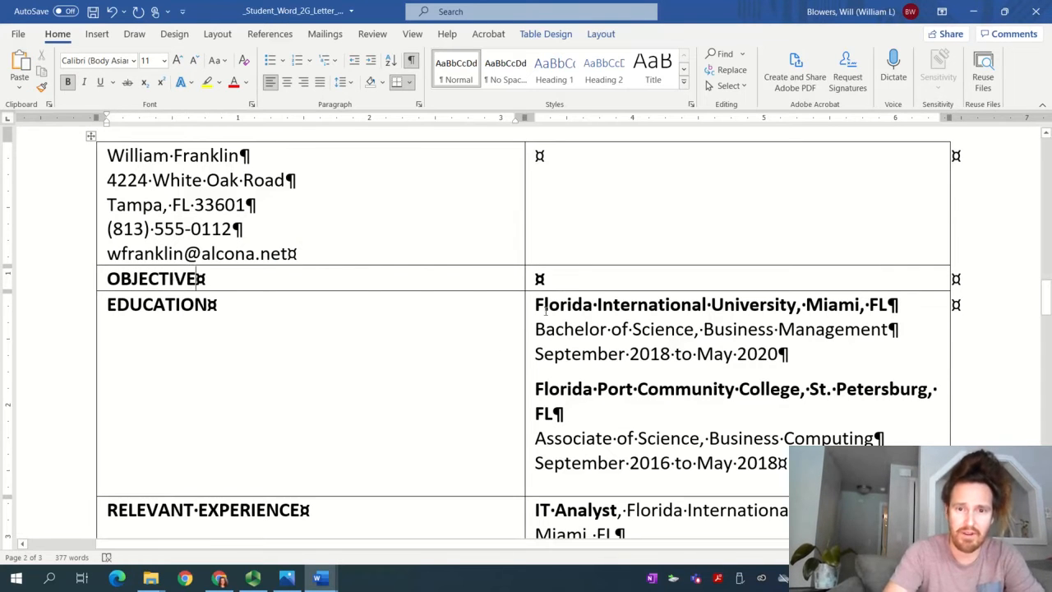
- Copy "communications skills and computer support experience" from the instructions and paste it into the second cell of the OBJECTIVE row
{"action": "mouse_move", "coordinate": [320, 578]}
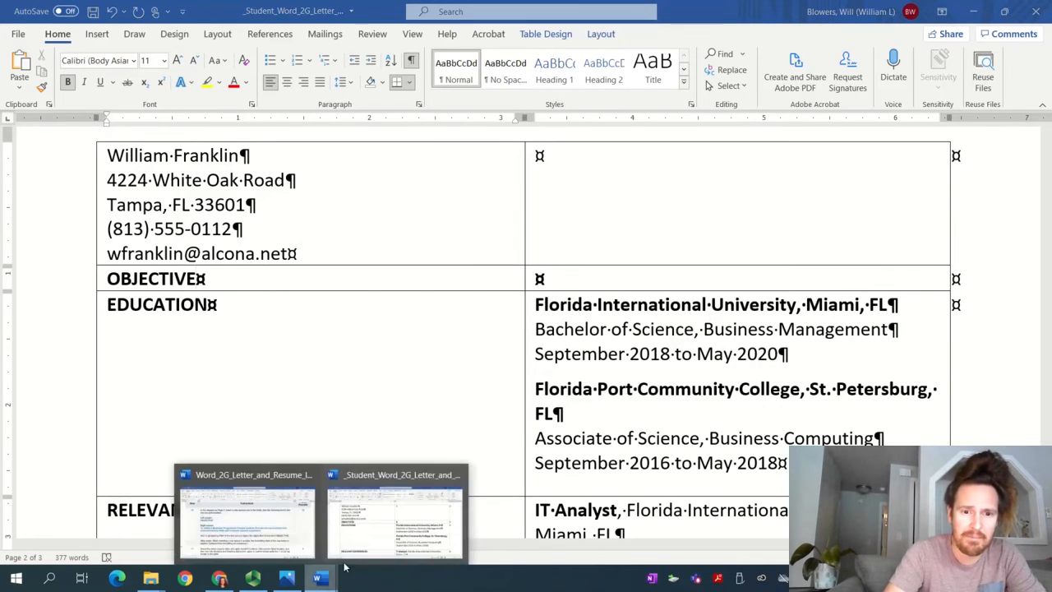
{"action": "left_click", "coordinate": [246, 547]}
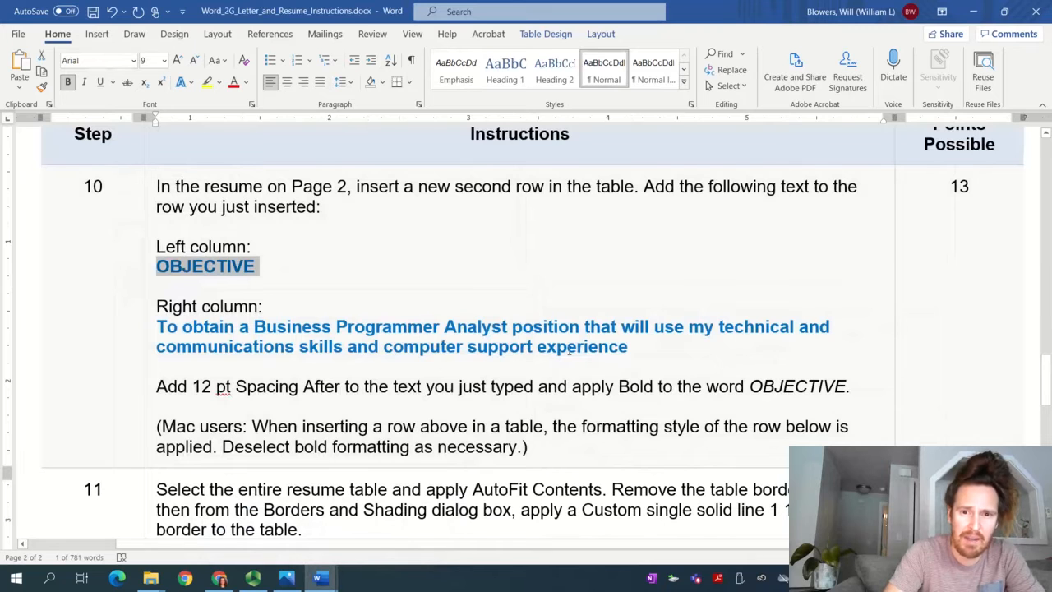
{"action": "left_click_drag", "start_coordinate": [629, 350], "coordinate": [157, 344]}
{"action": "key", "text": "ctrl+c"}
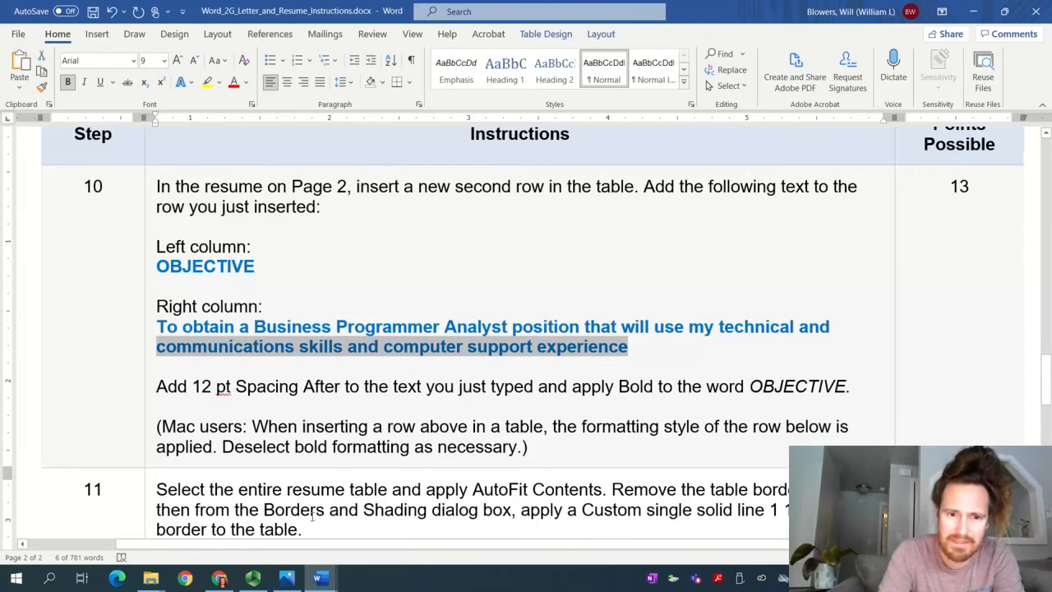
{"action": "mouse_move", "coordinate": [319, 577]}
{"action": "left_click", "coordinate": [346, 523]}
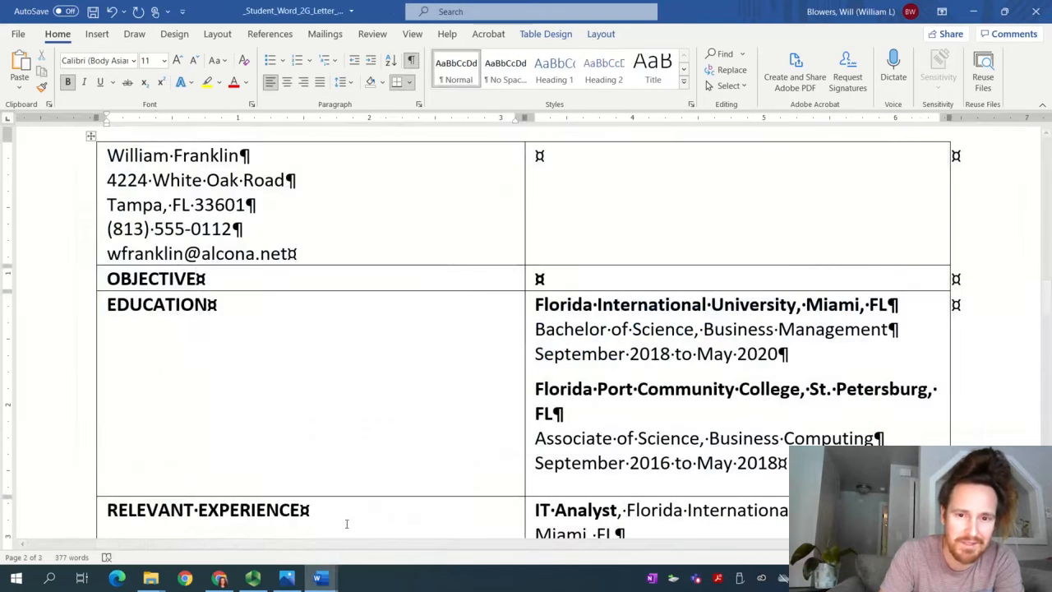
{"action": "left_click", "coordinate": [559, 282]}
{"action": "key", "text": "ctrl+v"}
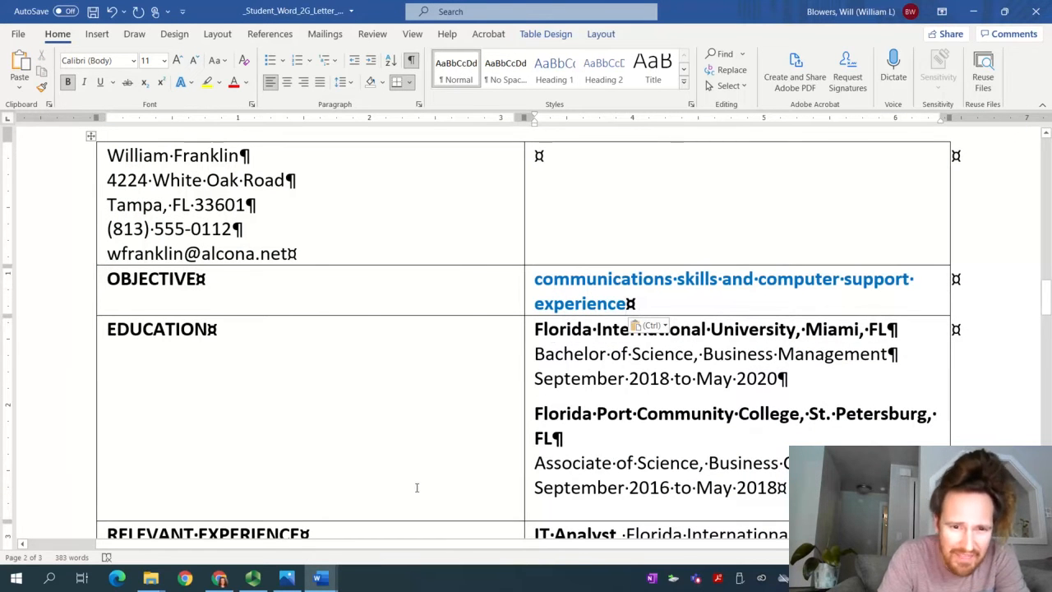
- Check the paste options, then delete the pasted blue text from the second cell of the OBJECTIVE row
{"action": "left_click", "coordinate": [649, 326]}
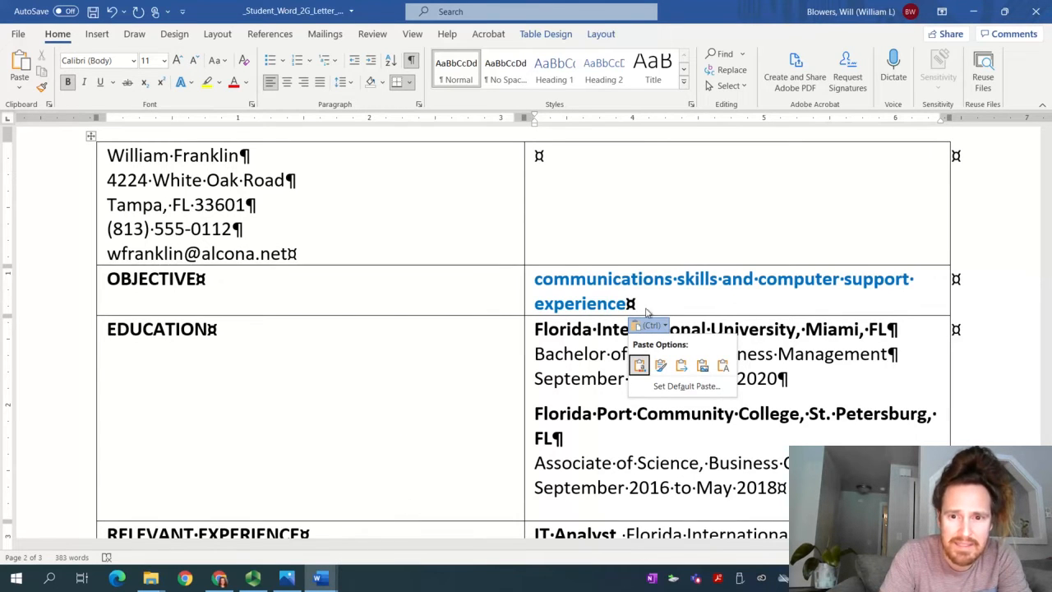
{"action": "left_click_drag", "start_coordinate": [631, 302], "coordinate": [540, 286]}
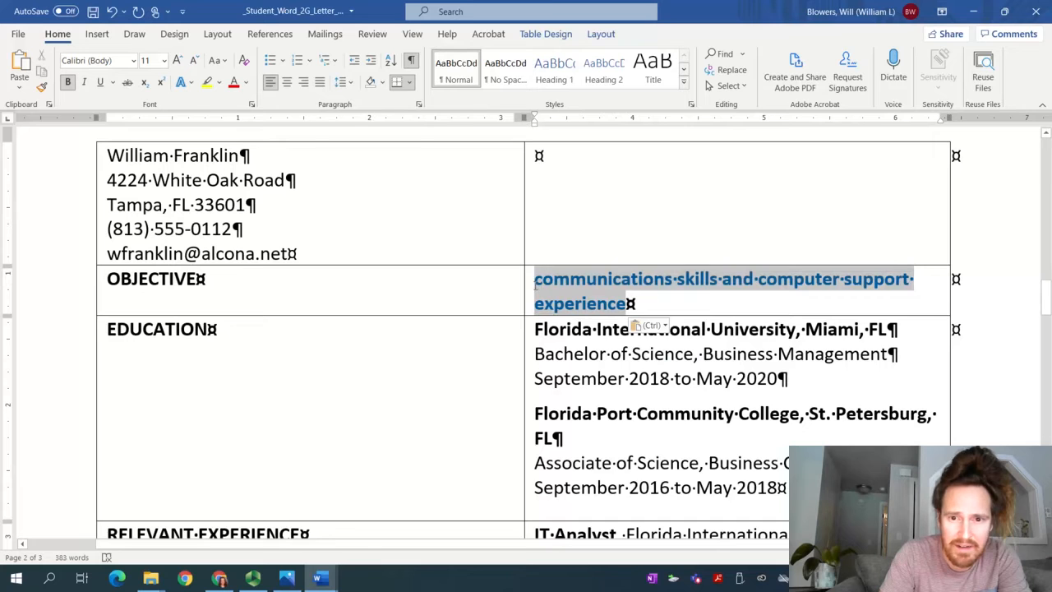
{"action": "key", "text": "Delete"}
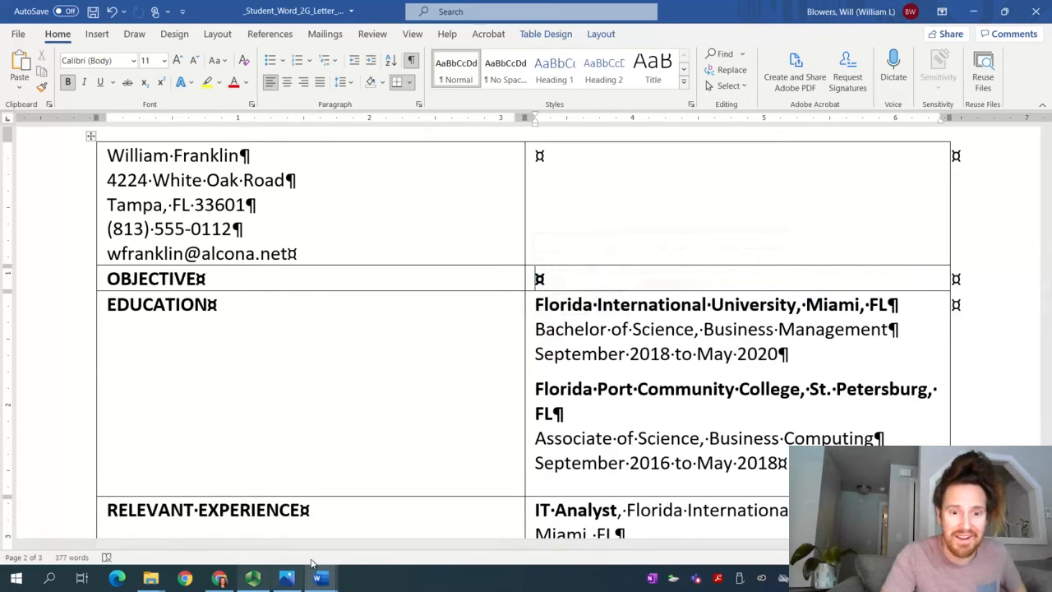
{"action": "mouse_move", "coordinate": [320, 580]}
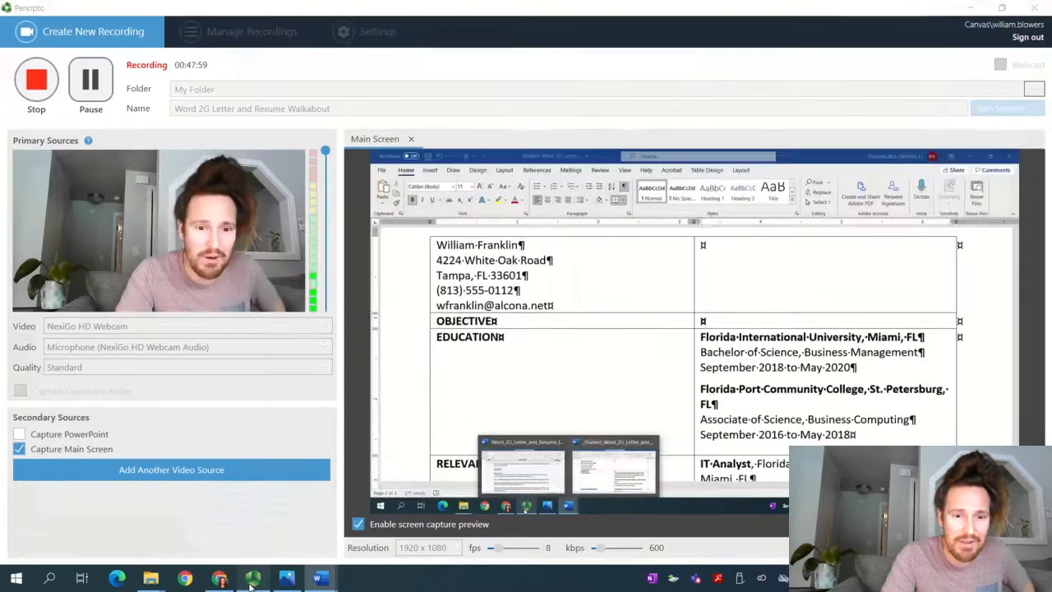
{"action": "left_click", "coordinate": [252, 577]}
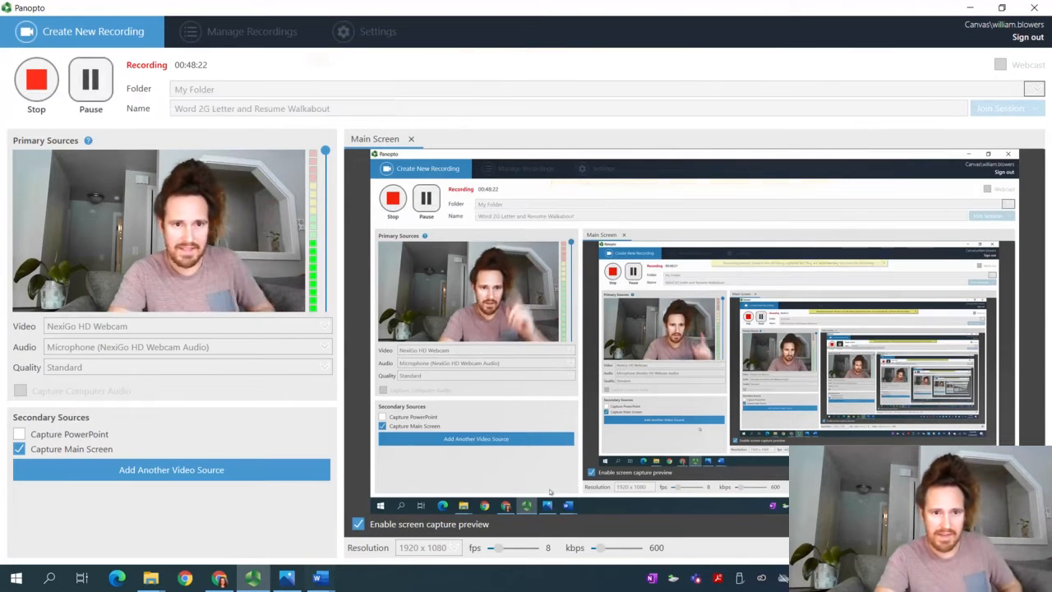
{"action": "left_click", "coordinate": [320, 578]}
{"action": "left_click", "coordinate": [448, 465]}
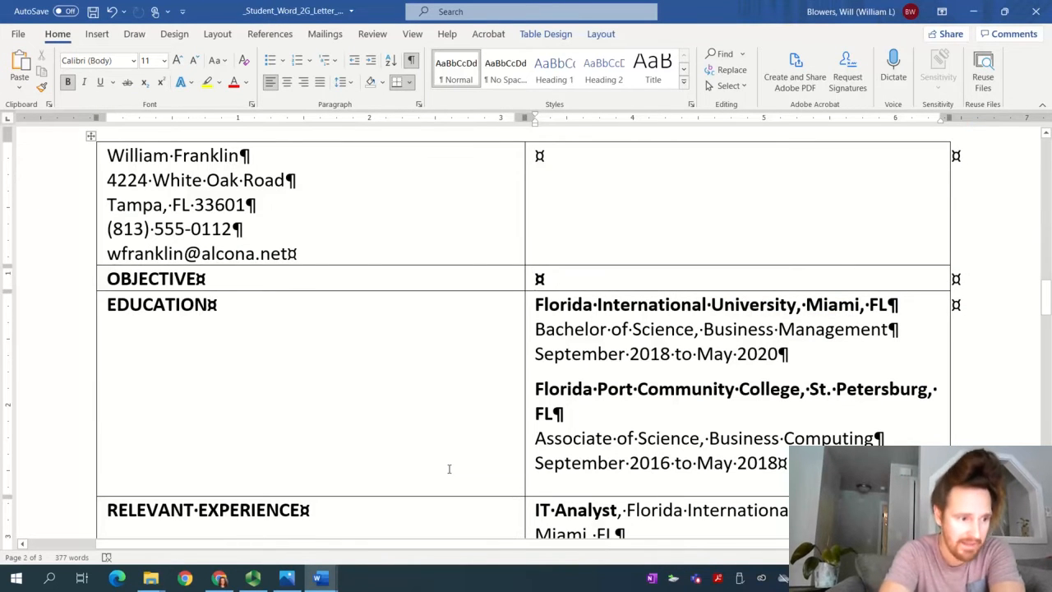
{"action": "type", "text": "To "}
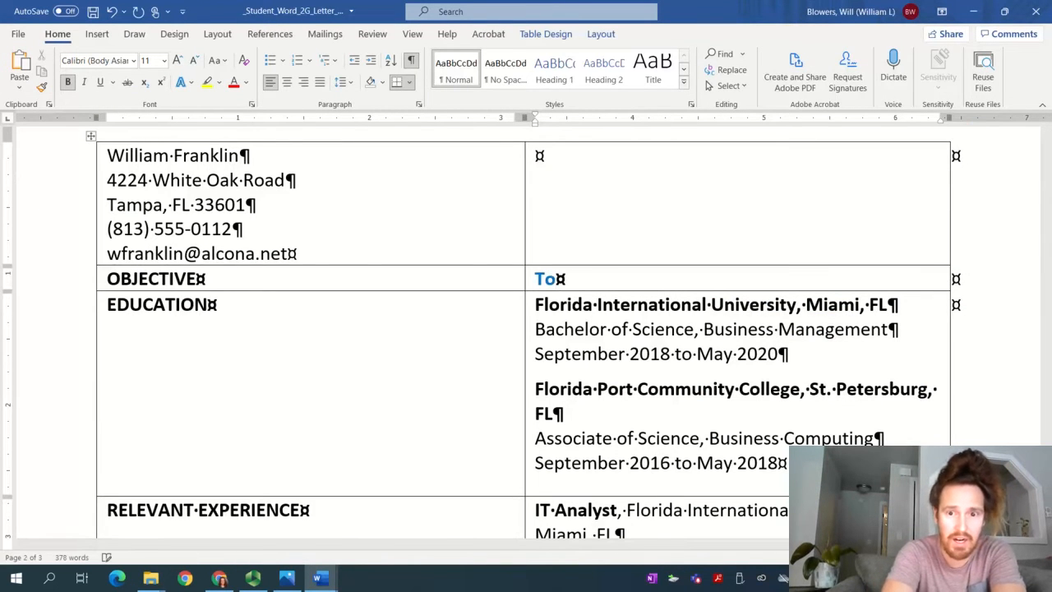
{"action": "type", "text": "T"}
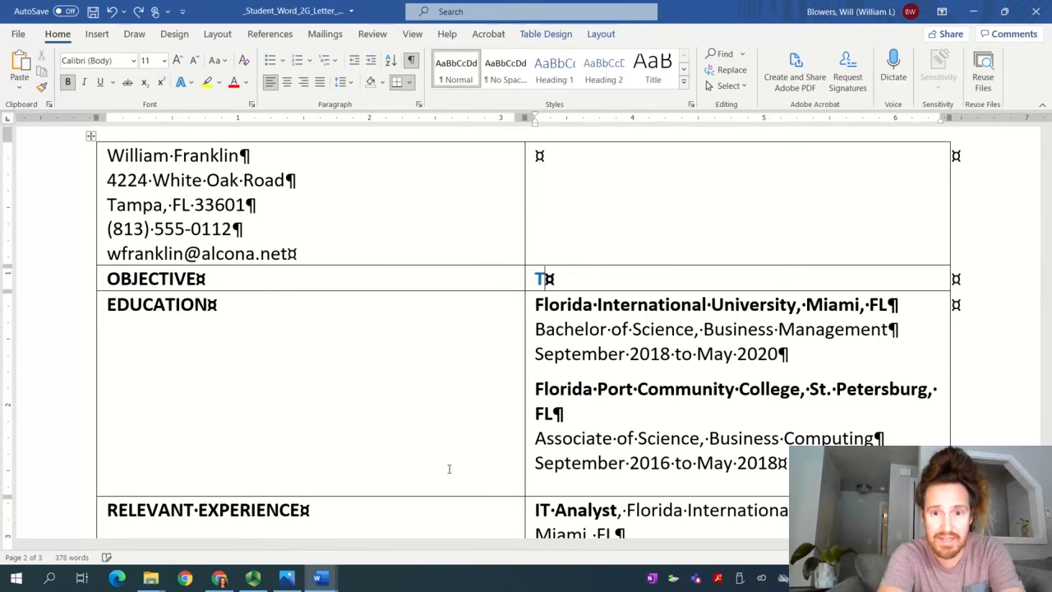
{"action": "key", "text": "ctrl+z"}
{"action": "key", "text": "ctrl+z"}
{"action": "key", "text": "ctrl+z"}
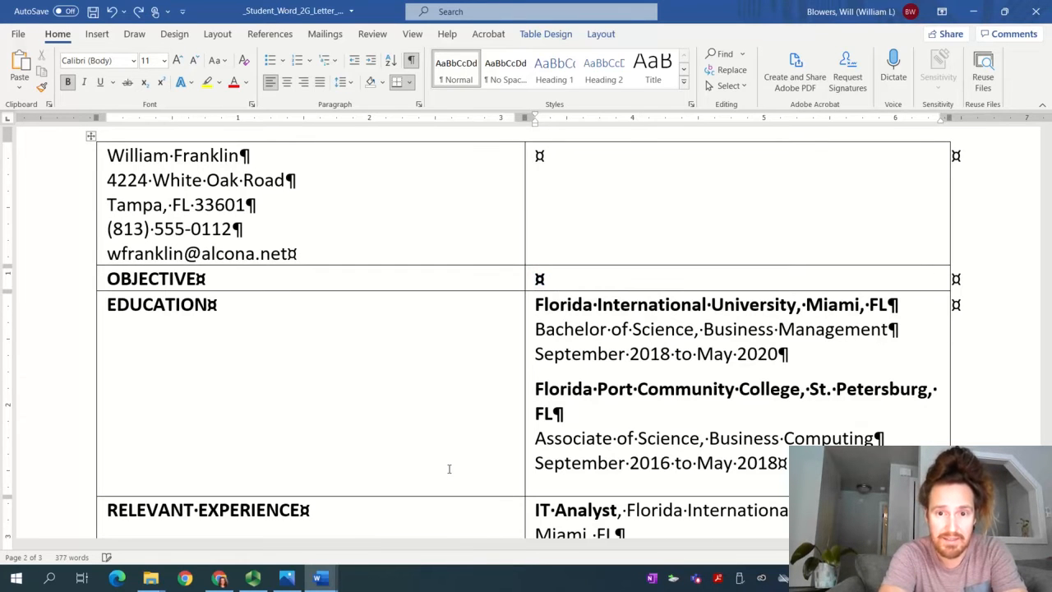
{"action": "key", "text": "ctrl+y"}
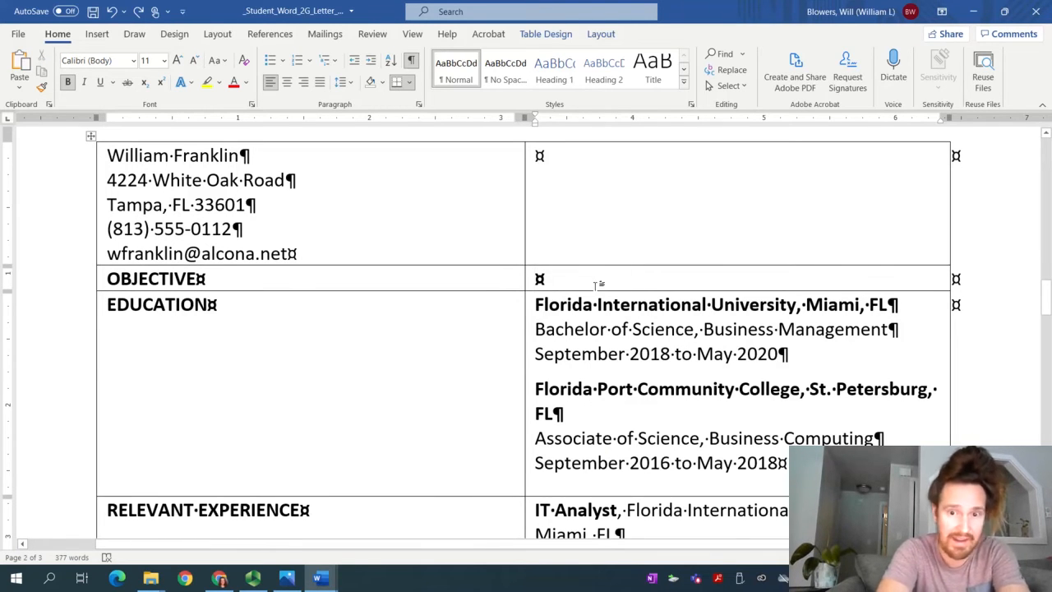
- Enter in OBJECTIVE's second cell "To obtain a Business Programmer Analyst position that will use my technical and communications skills and computer support experience."
{"action": "type", "text": "To ob"}
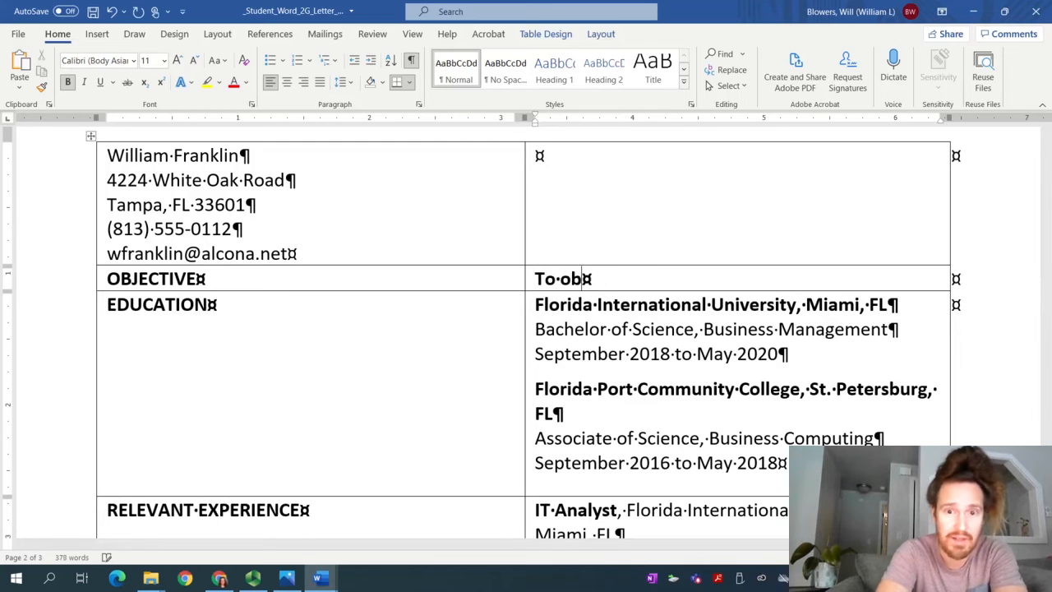
{"action": "type", "text": "tain a Business "}
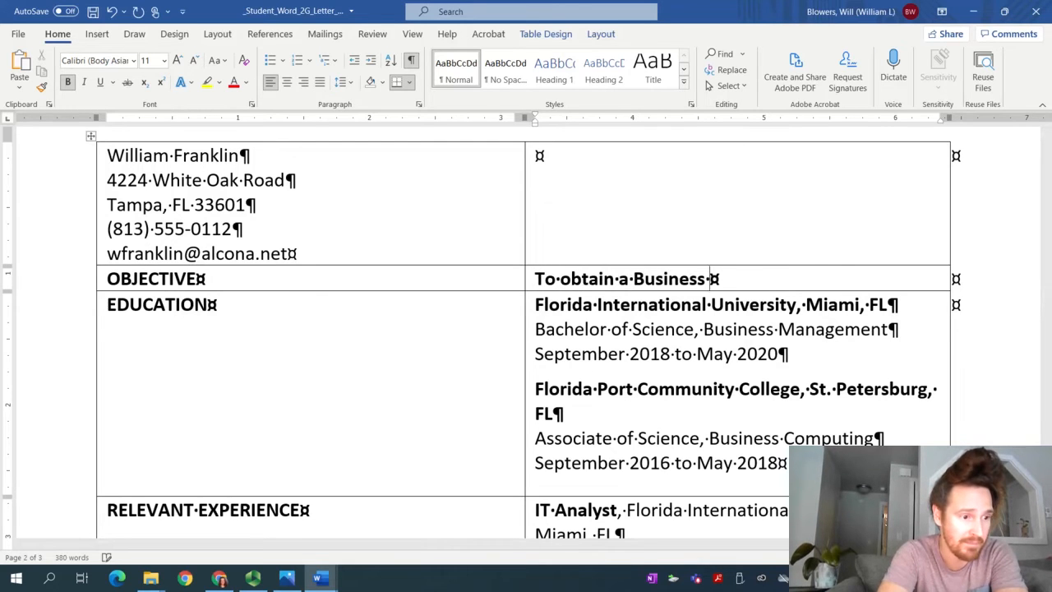
{"action": "type", "text": "Programmer Anay"}
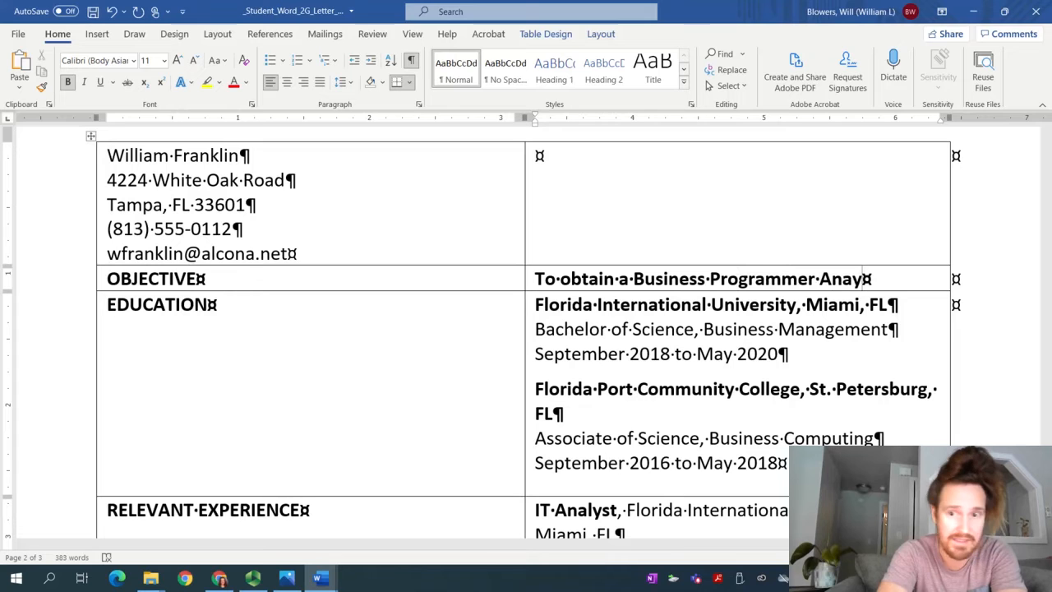
{"action": "key", "text": "BackSpace"}
{"action": "type", "text": "lys"}
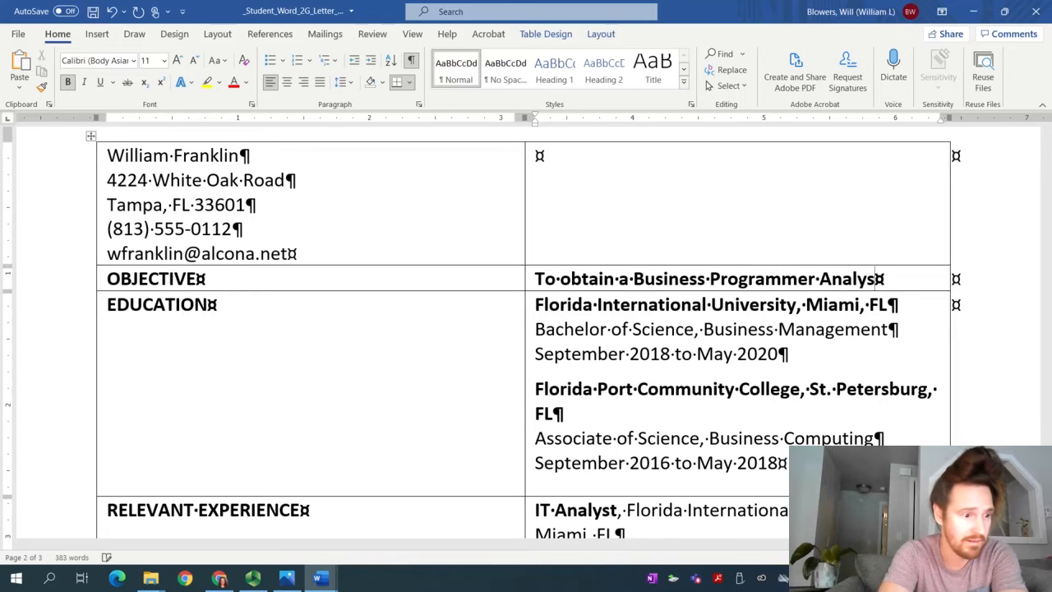
{"action": "type", "text": "t position that w"}
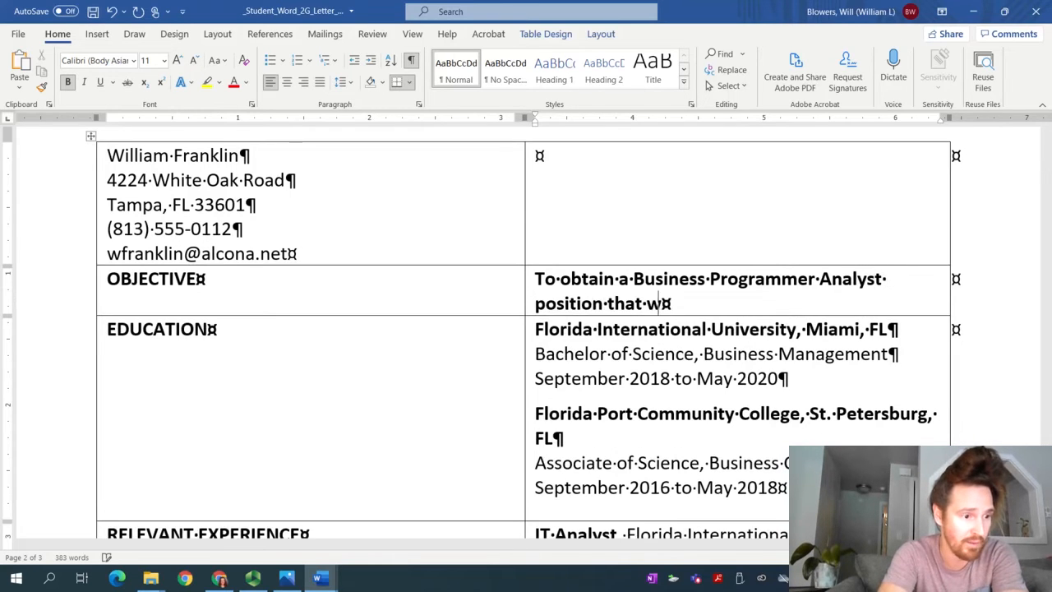
{"action": "type", "text": "ill use my techo"}
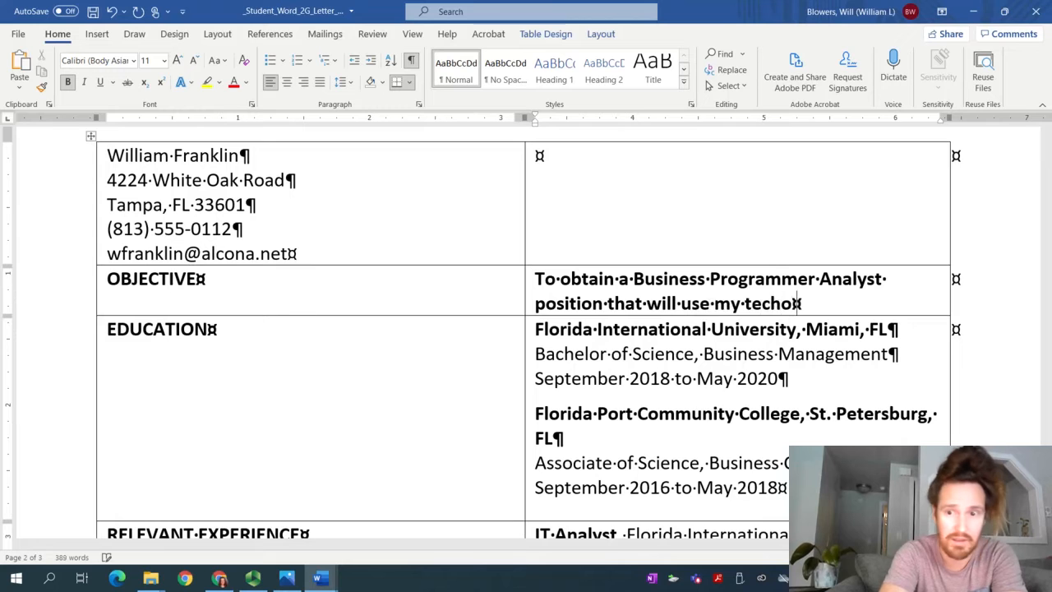
{"action": "type", "text": "hnical and communications sk"}
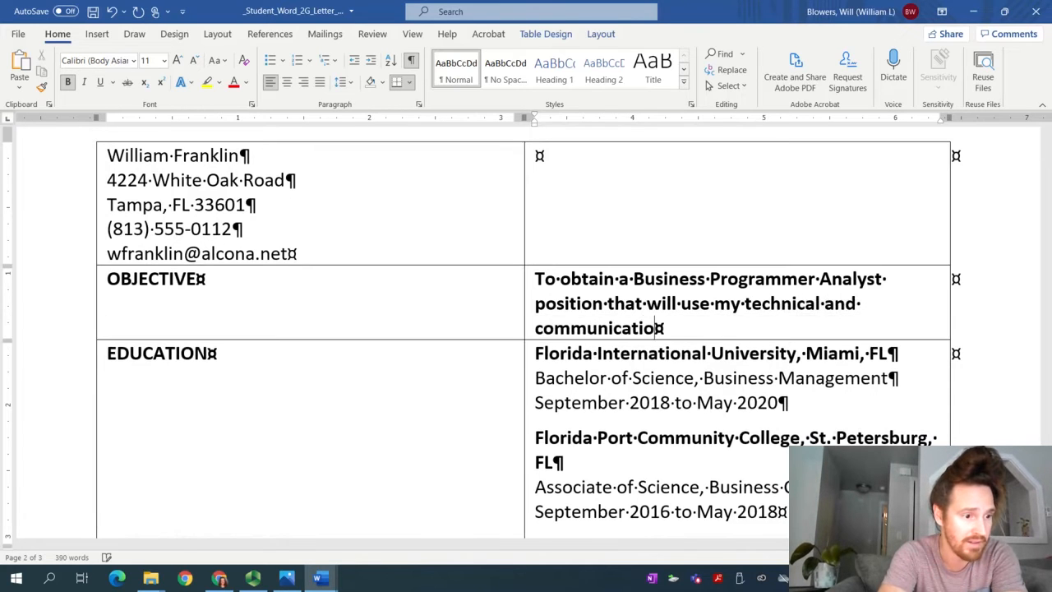
{"action": "type", "text": "ills and co"}
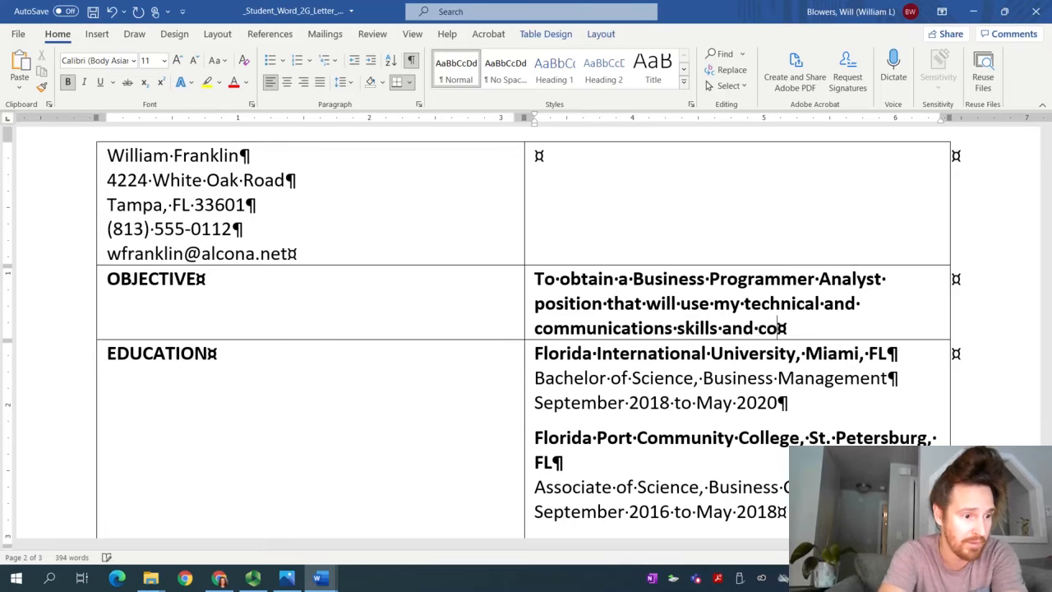
{"action": "type", "text": "mputer suppor"}
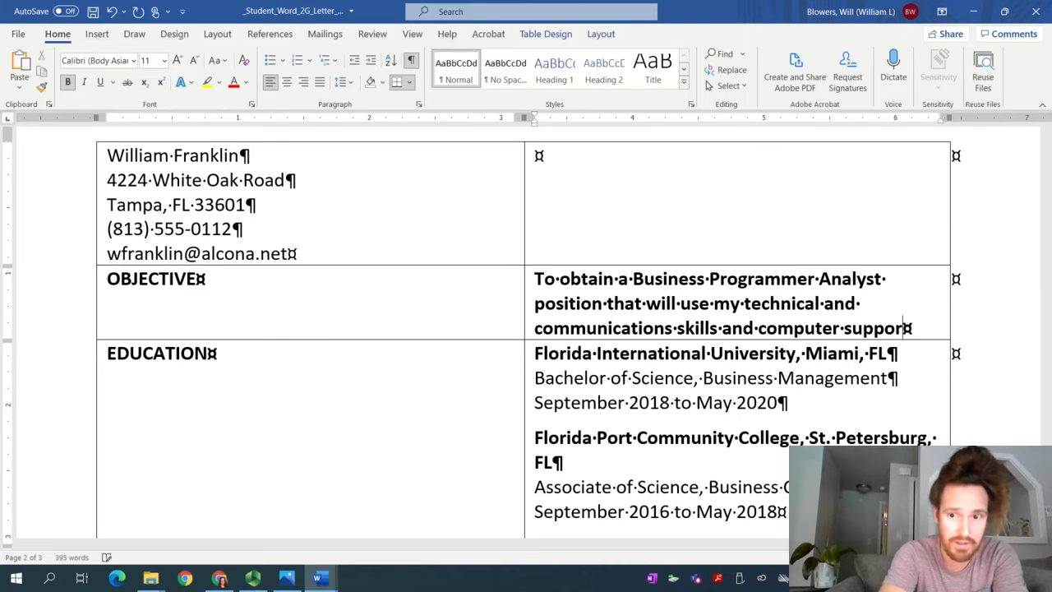
{"action": "type", "text": "t expe"}
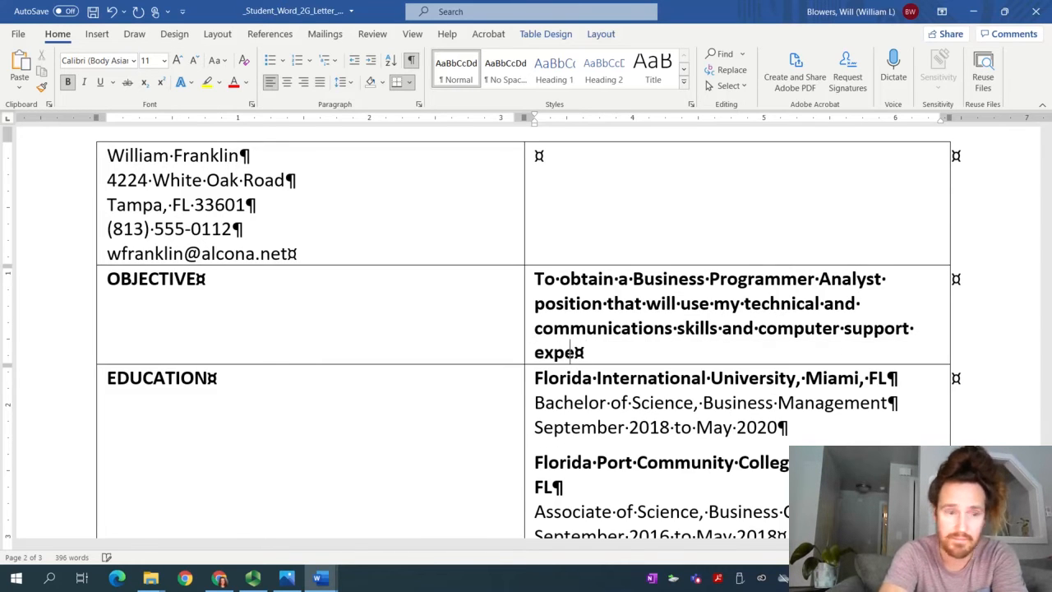
{"action": "type", "text": "rience"}
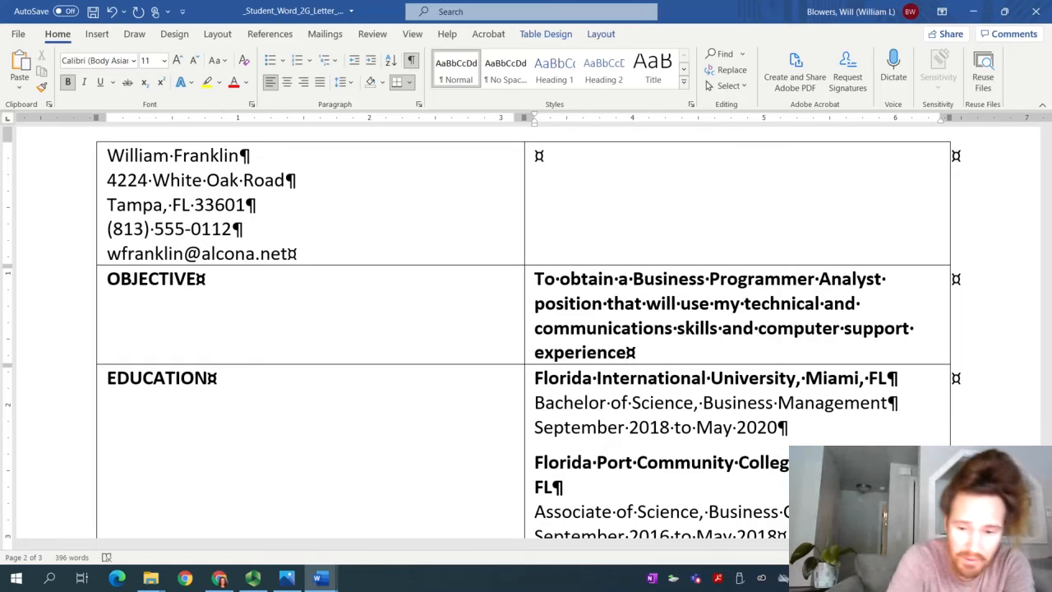
{"action": "type", "text": "."}
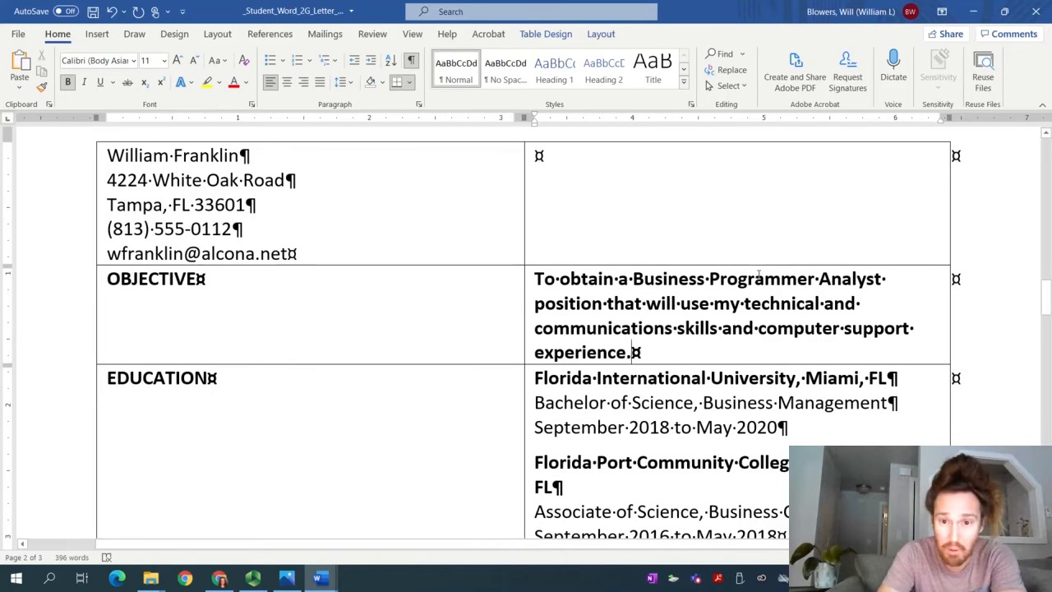
- Remove the bold formatting from the objective statement in the second cell of the OBJECTIVE row
{"action": "left_click", "coordinate": [531, 279]}
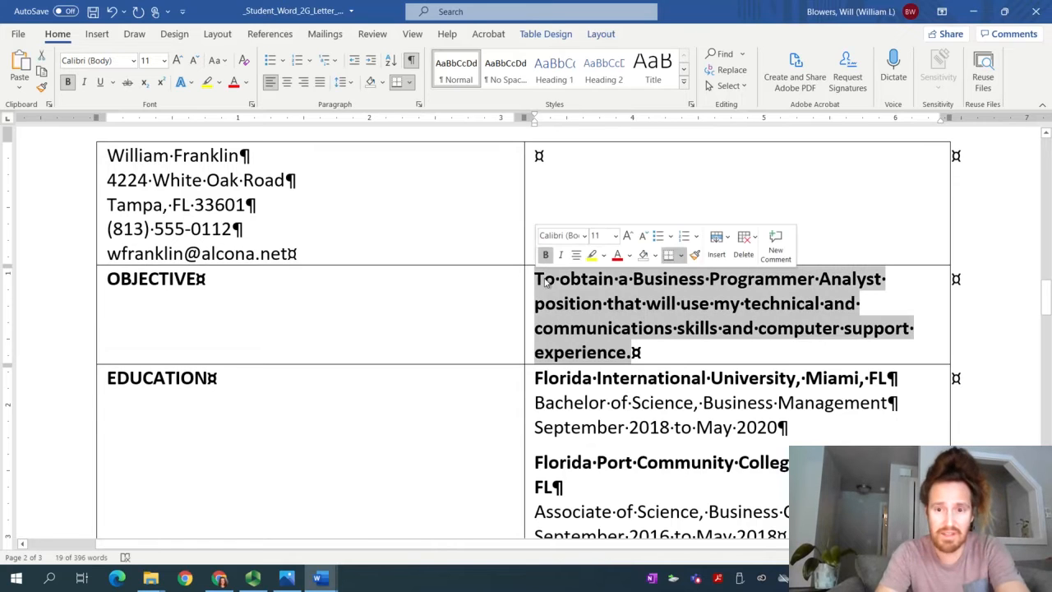
{"action": "key", "text": "ctrl+b"}
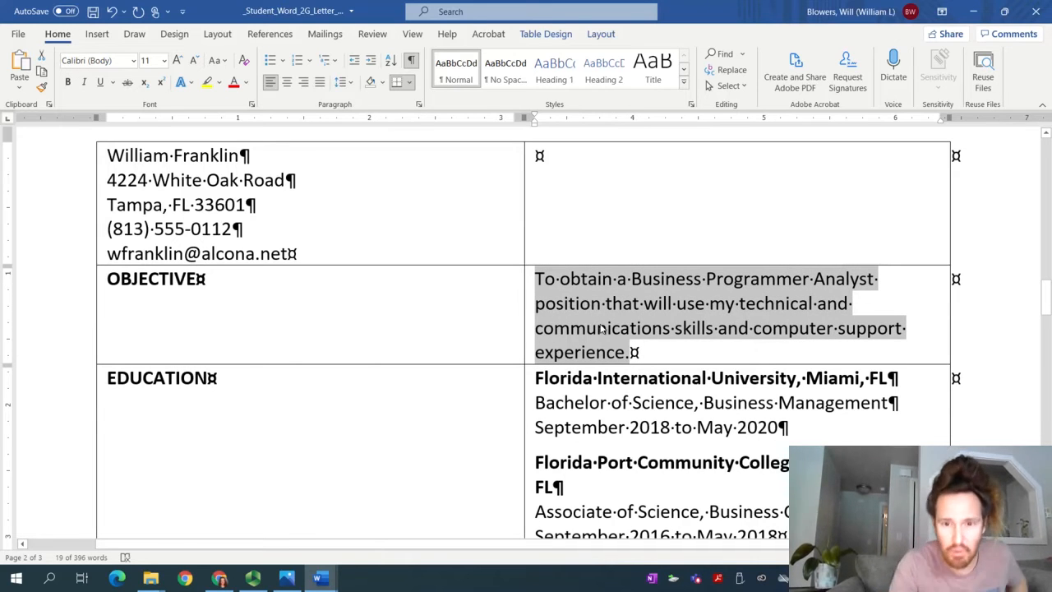
{"action": "left_click", "coordinate": [739, 303]}
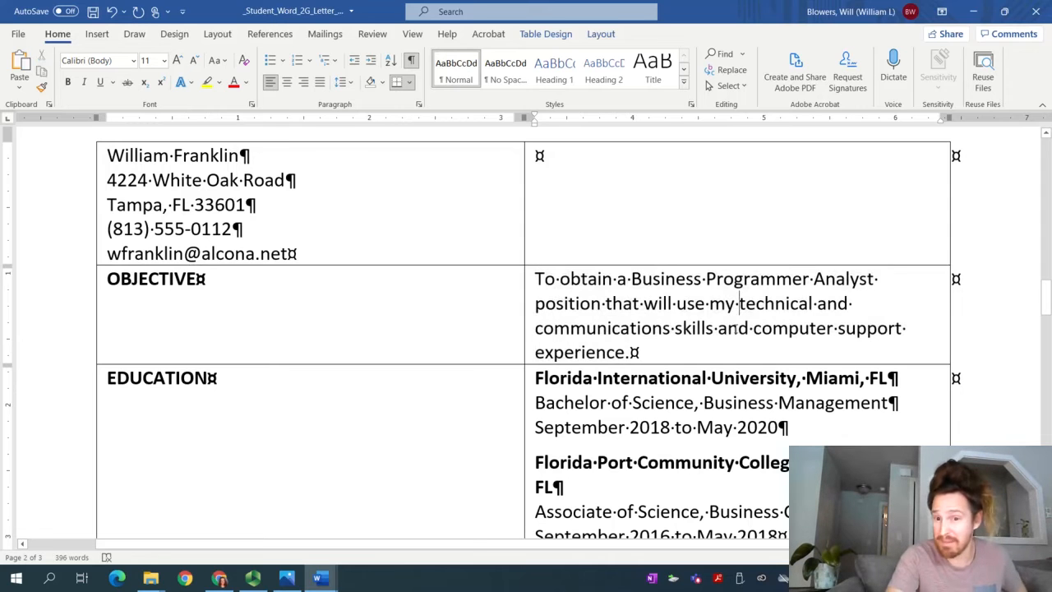
- Check step 10 of the instructions document for the paragraph spacing required on the new row's text, and return to the resume document
{"action": "scroll", "coordinate": [739, 303], "scroll_direction": "down", "scroll_amount": 3}
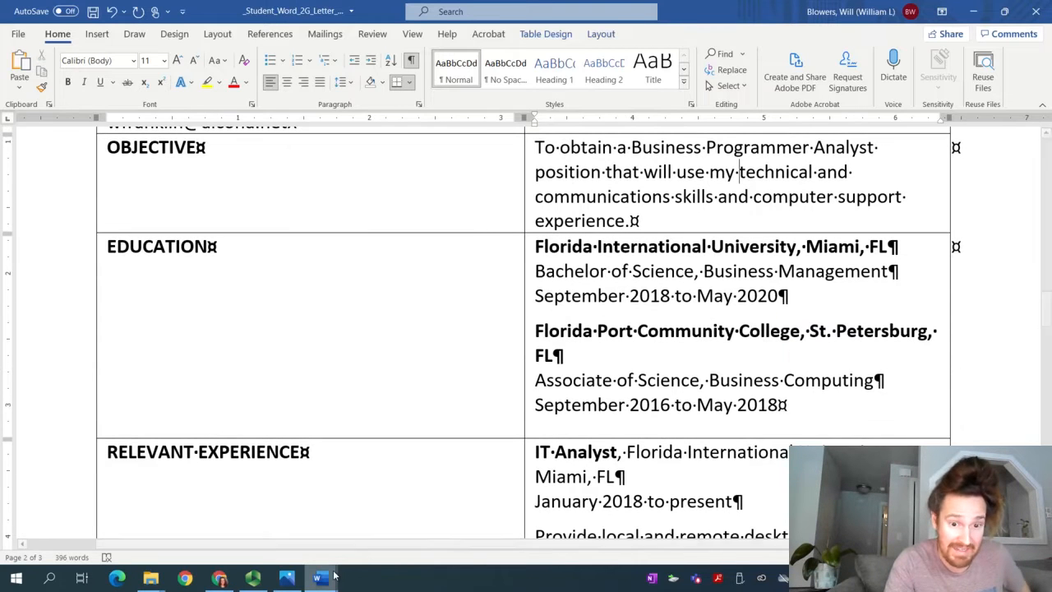
{"action": "mouse_move", "coordinate": [348, 557]}
{"action": "left_click", "coordinate": [247, 518]}
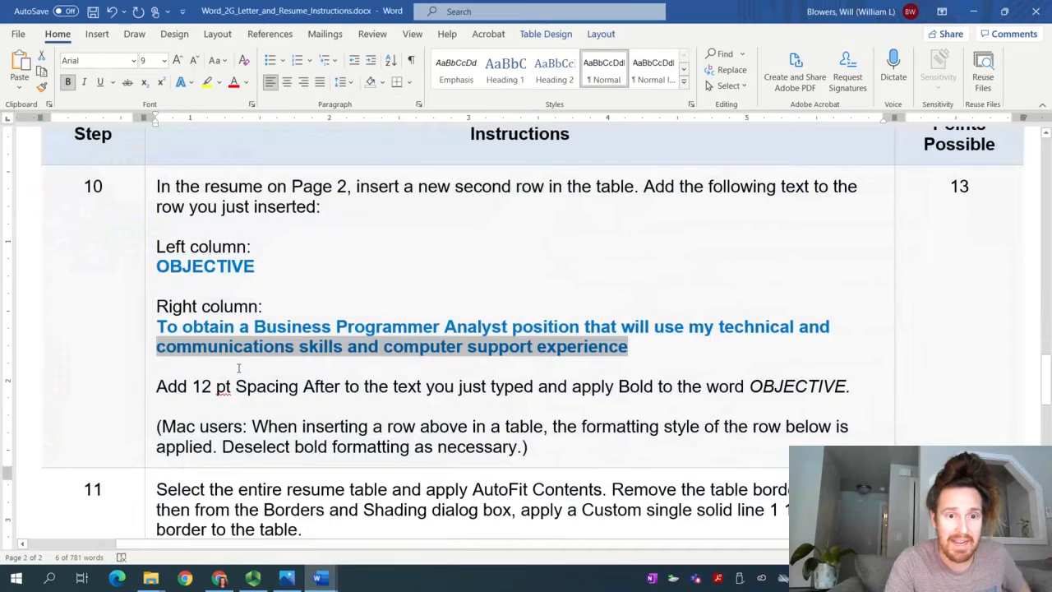
{"action": "left_click", "coordinate": [226, 362]}
{"action": "left_click_drag", "start_coordinate": [184, 384], "coordinate": [301, 386]}
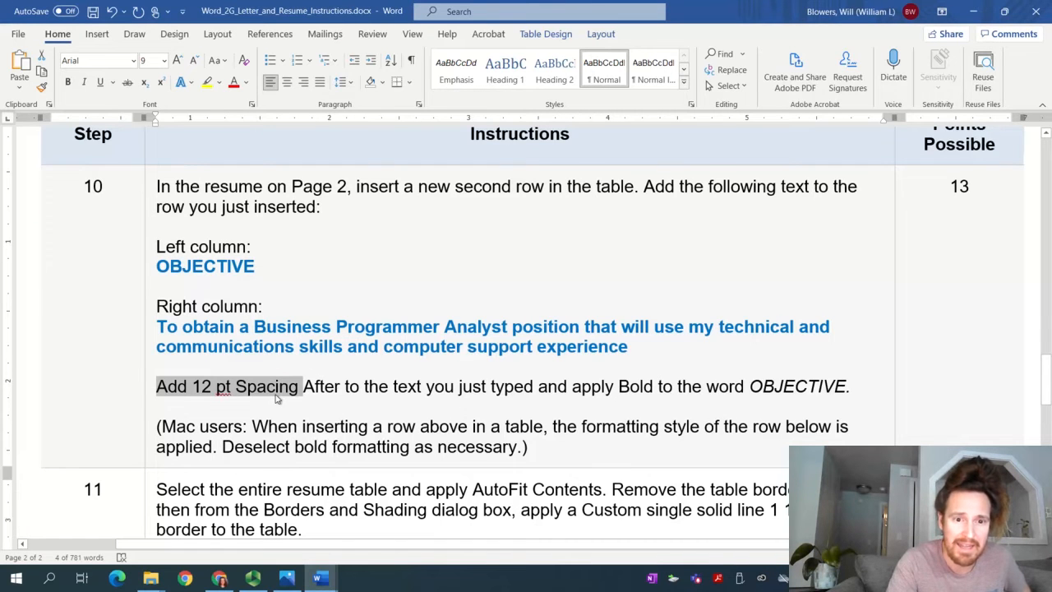
{"action": "mouse_move", "coordinate": [322, 578]}
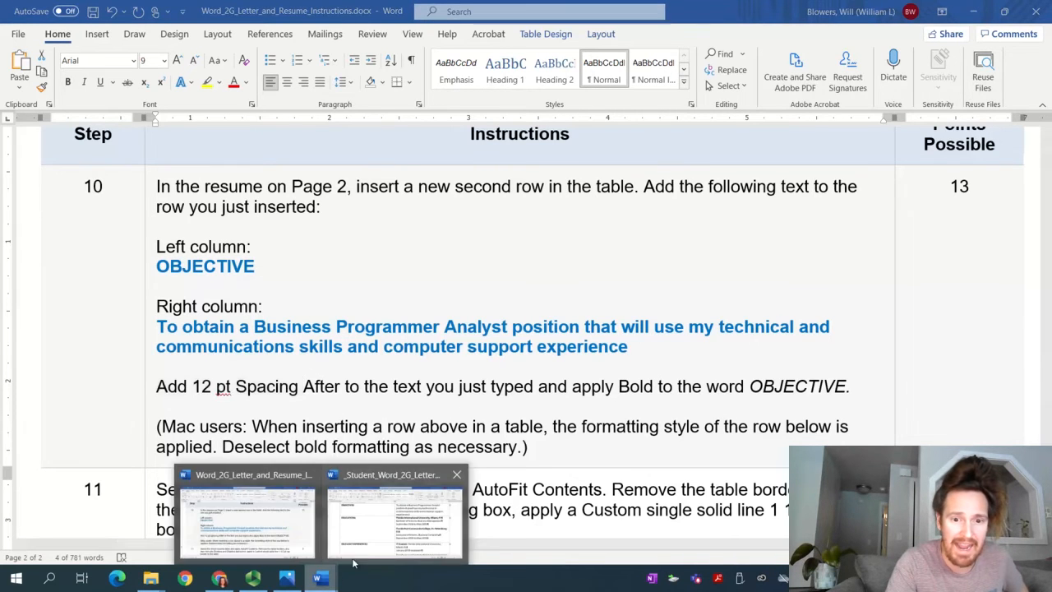
{"action": "left_click", "coordinate": [386, 509]}
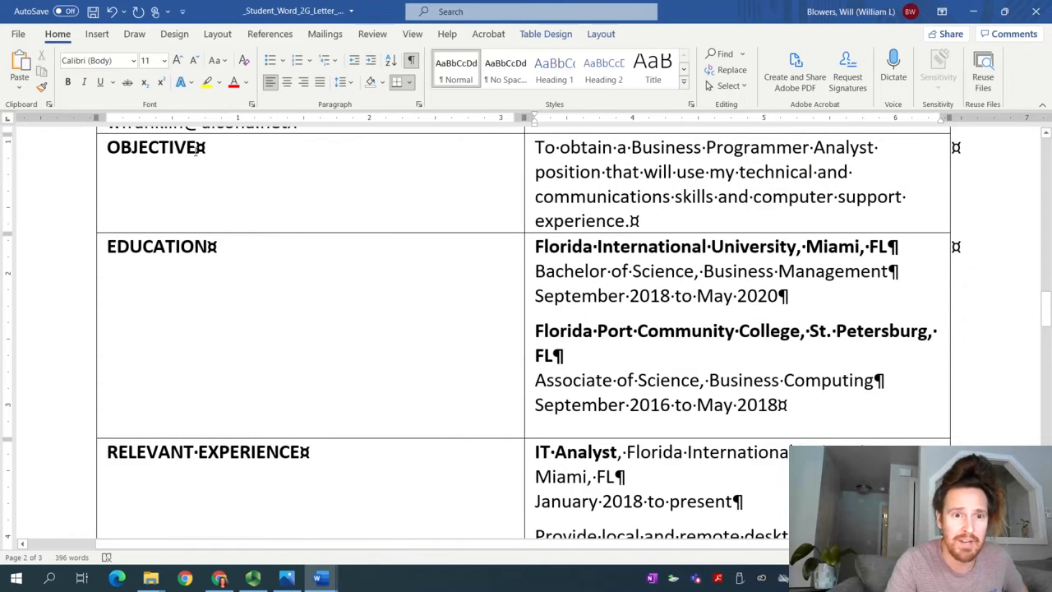
{"action": "scroll", "coordinate": [196, 148], "scroll_direction": "up", "scroll_amount": 3}
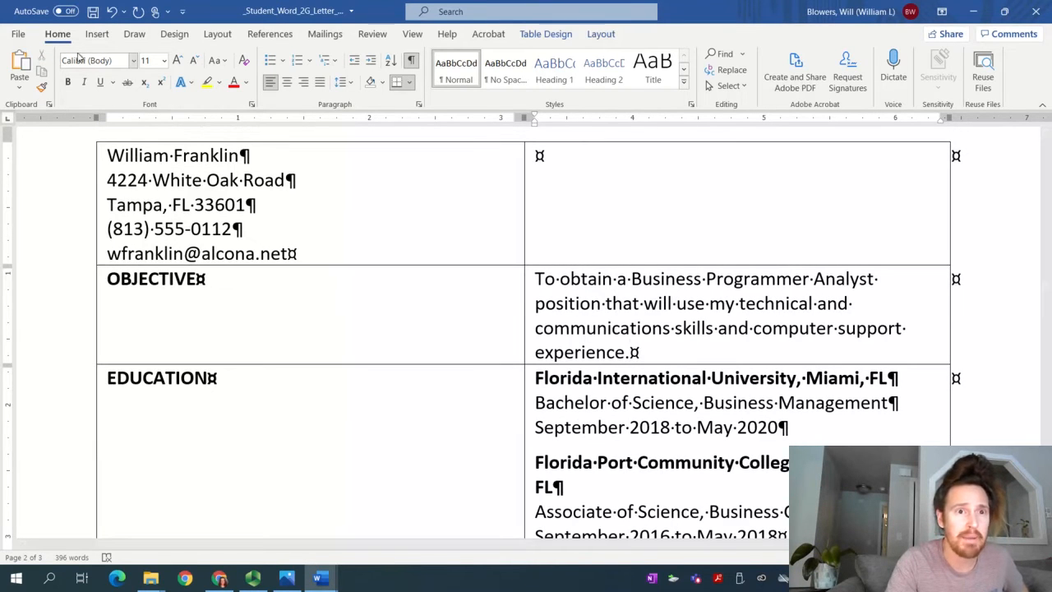
{"action": "left_click", "coordinate": [418, 104]}
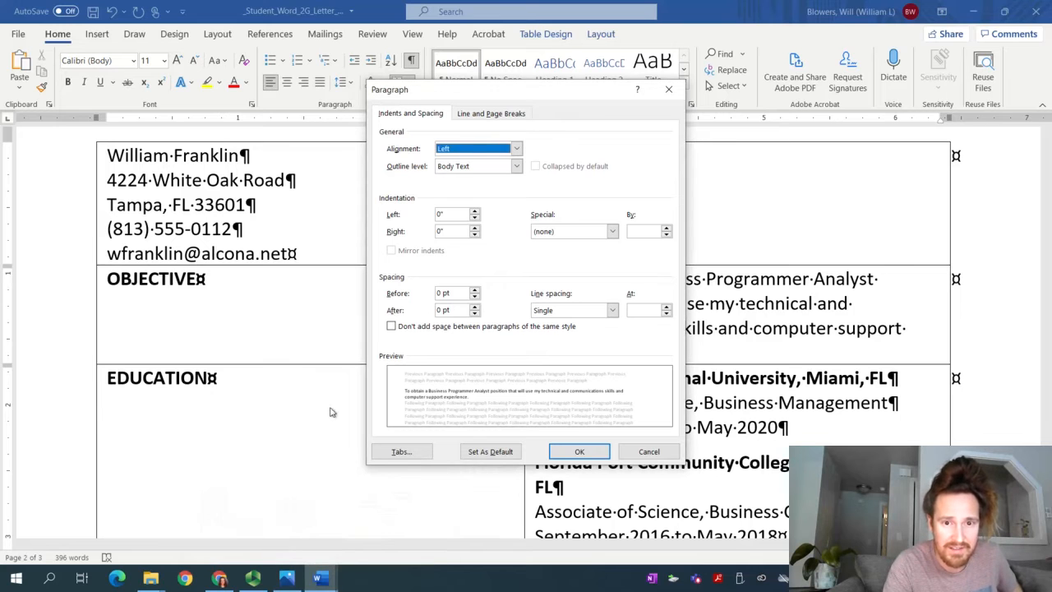
{"action": "left_click_drag", "start_coordinate": [518, 93], "coordinate": [709, 88]}
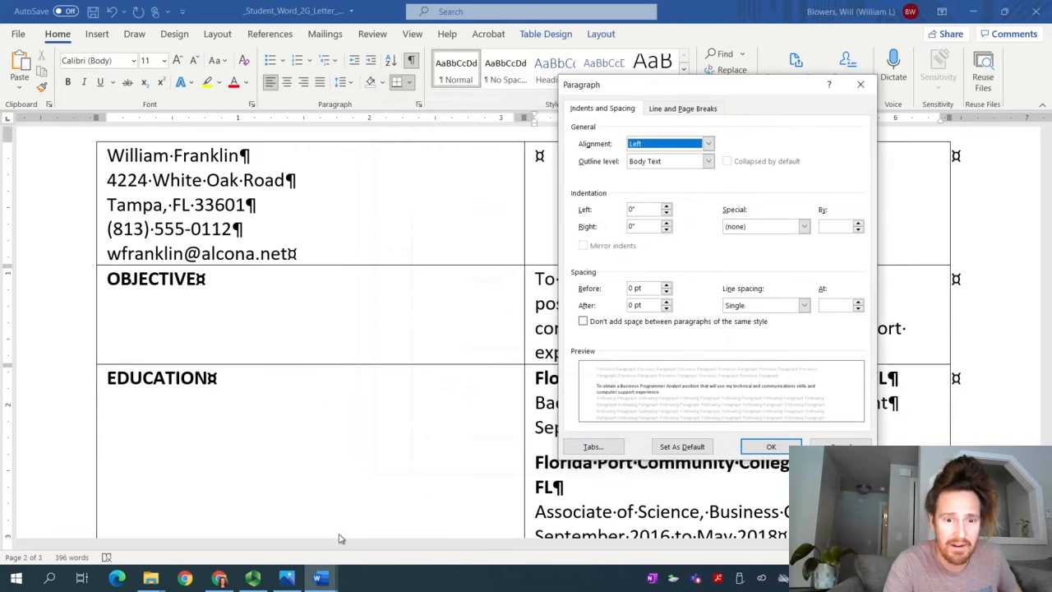
{"action": "mouse_move", "coordinate": [320, 578]}
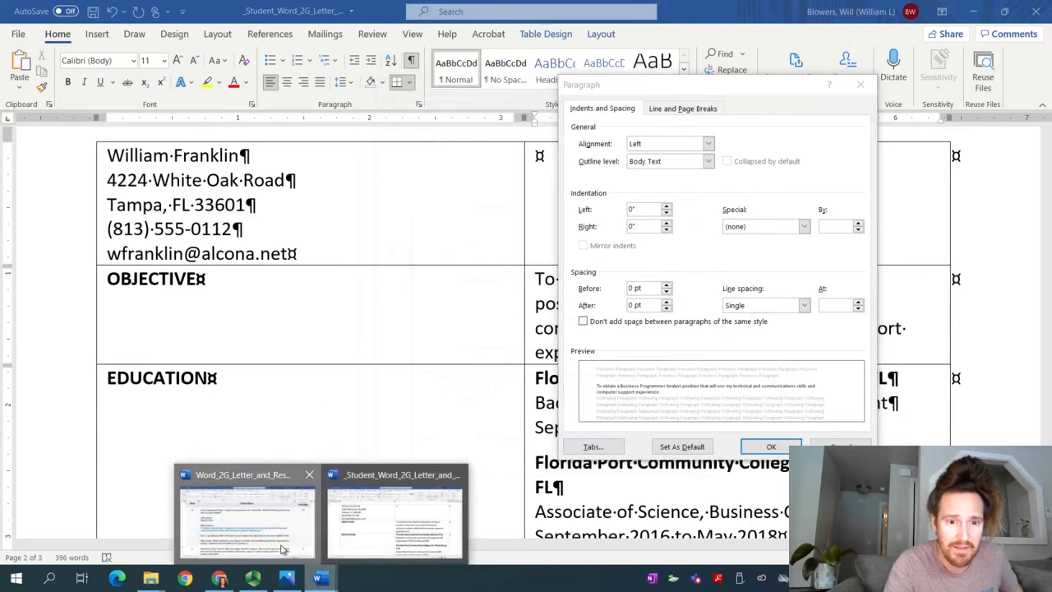
{"action": "left_click", "coordinate": [859, 83]}
{"action": "mouse_move", "coordinate": [321, 578]}
{"action": "left_click", "coordinate": [238, 506]}
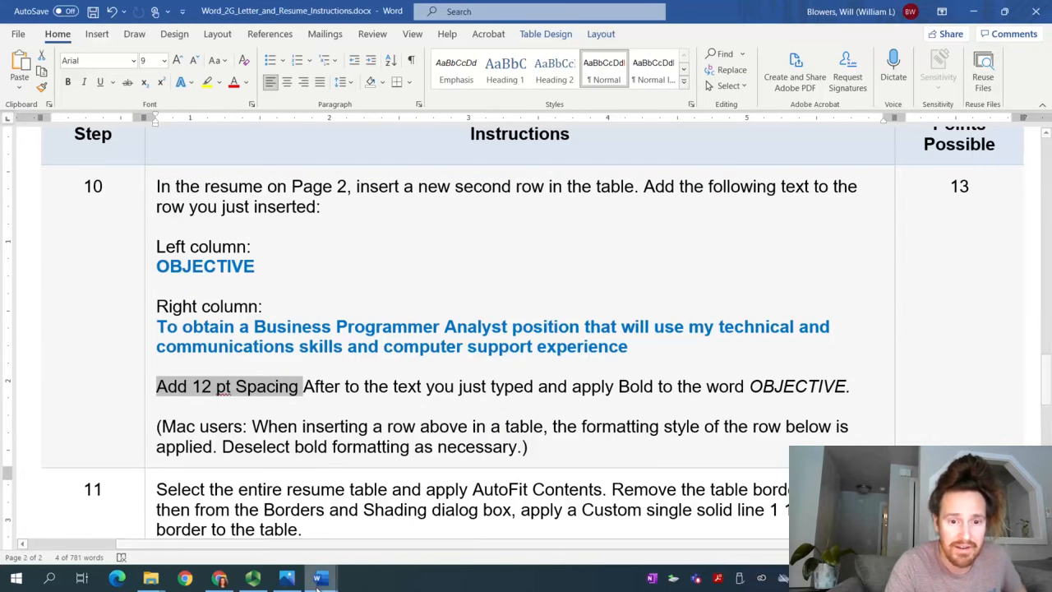
{"action": "mouse_move", "coordinate": [320, 577]}
{"action": "left_click", "coordinate": [400, 509]}
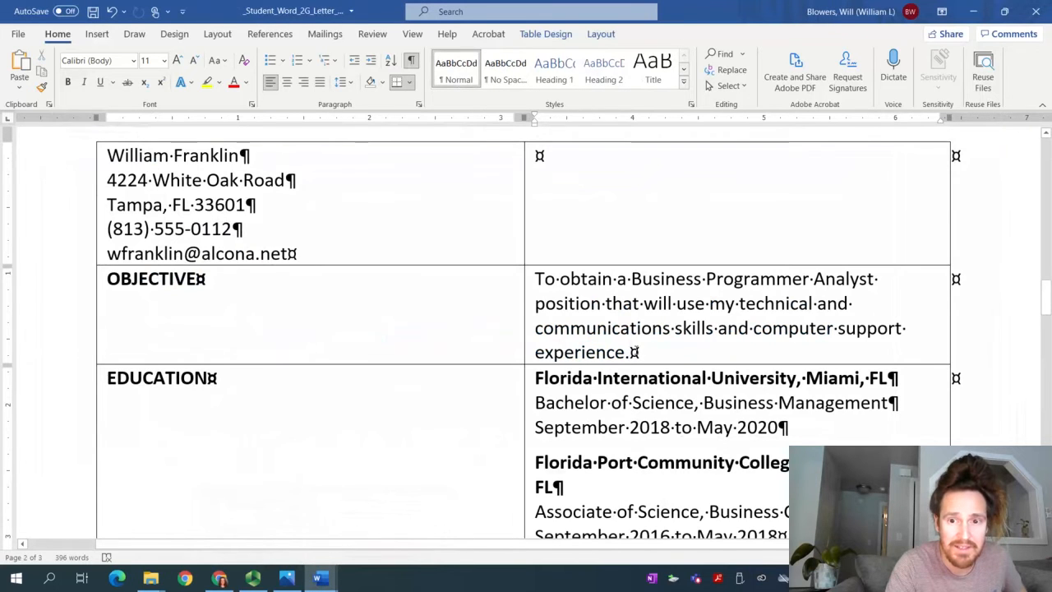
- Set the paragraph spacing after the objective statement to 12 pt
{"action": "left_click", "coordinate": [419, 104]}
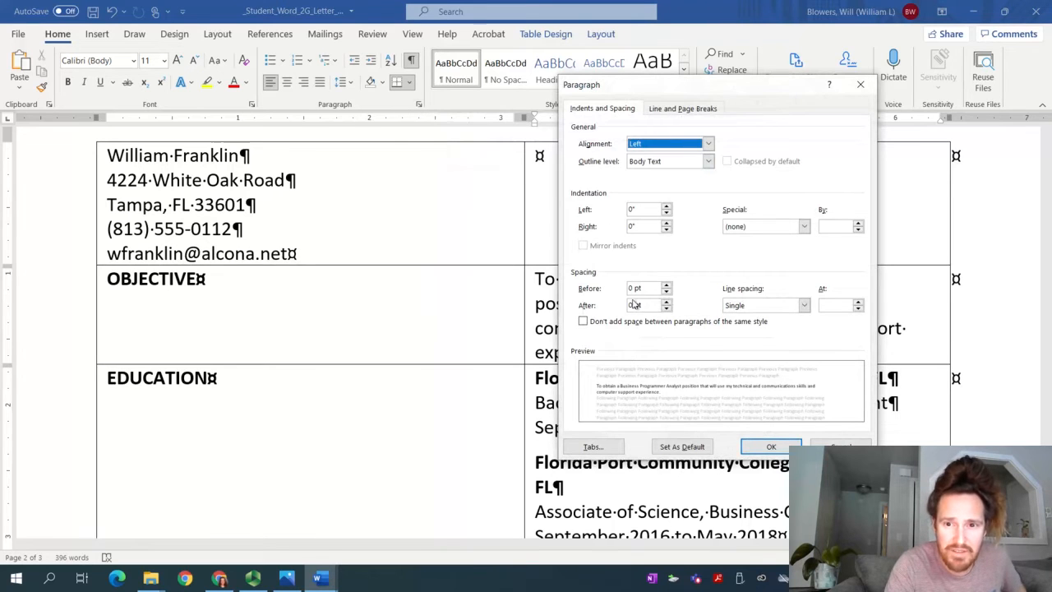
{"action": "left_click", "coordinate": [666, 301]}
{"action": "left_click", "coordinate": [667, 301]}
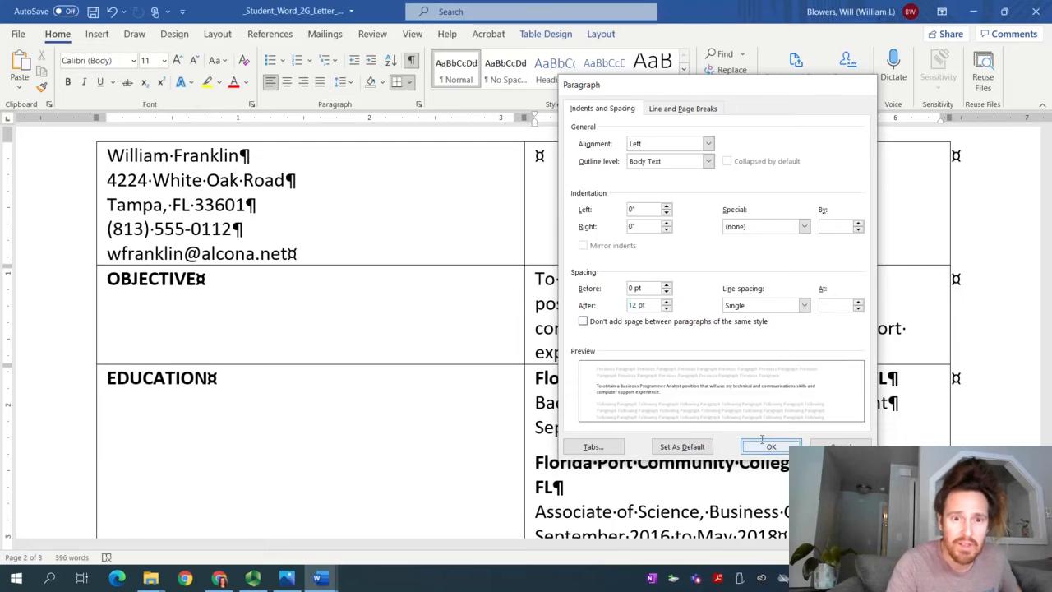
{"action": "left_click", "coordinate": [769, 444]}
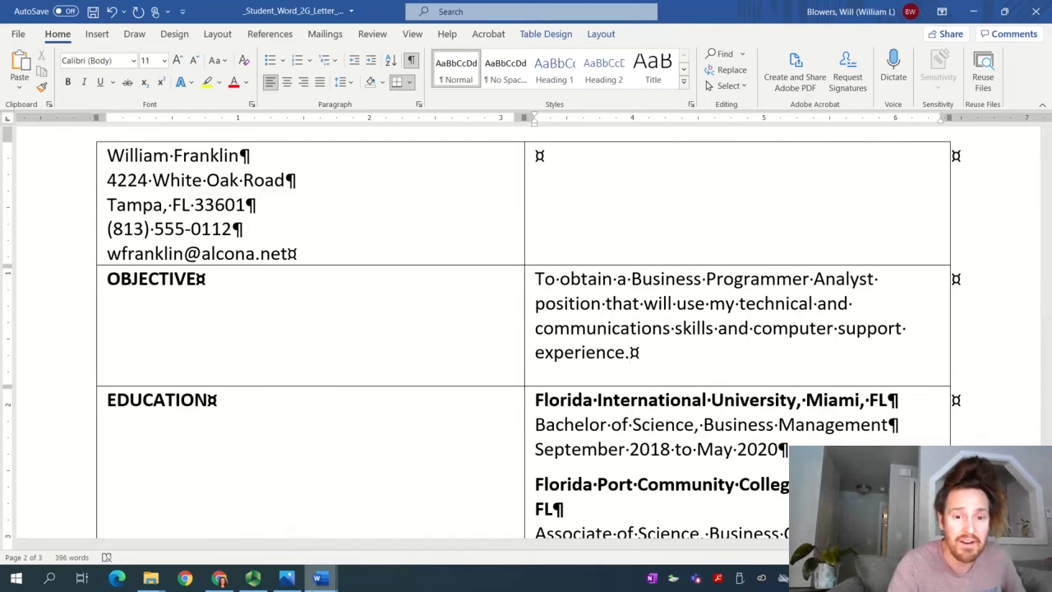
- Review the rest of step 10 and the table formatting requirements of step 11 in the instructions document
{"action": "mouse_move", "coordinate": [320, 578]}
{"action": "left_click", "coordinate": [296, 518]}
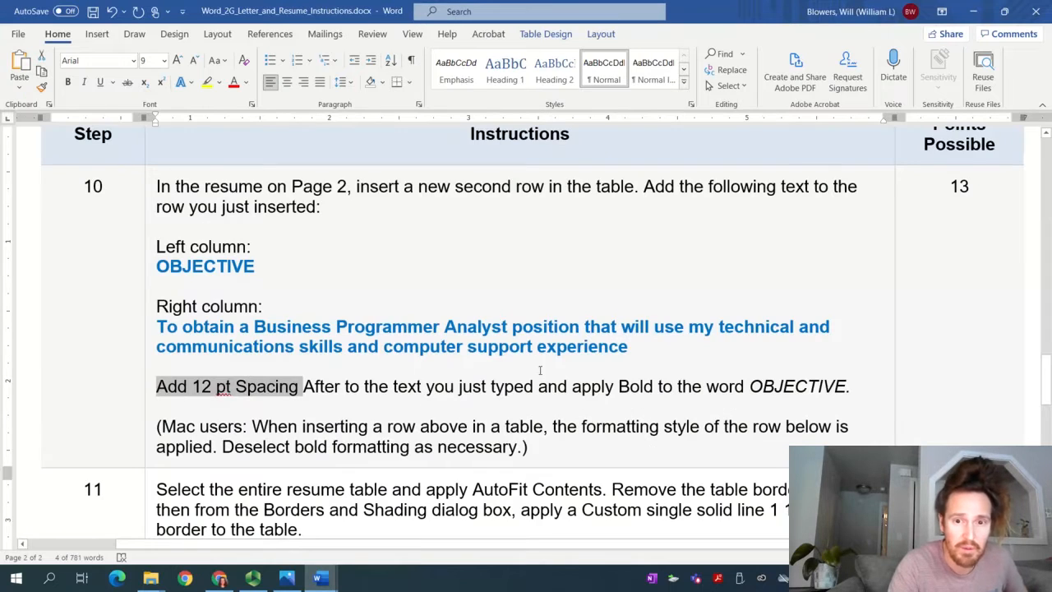
{"action": "scroll", "coordinate": [481, 385], "scroll_direction": "down", "scroll_amount": 2}
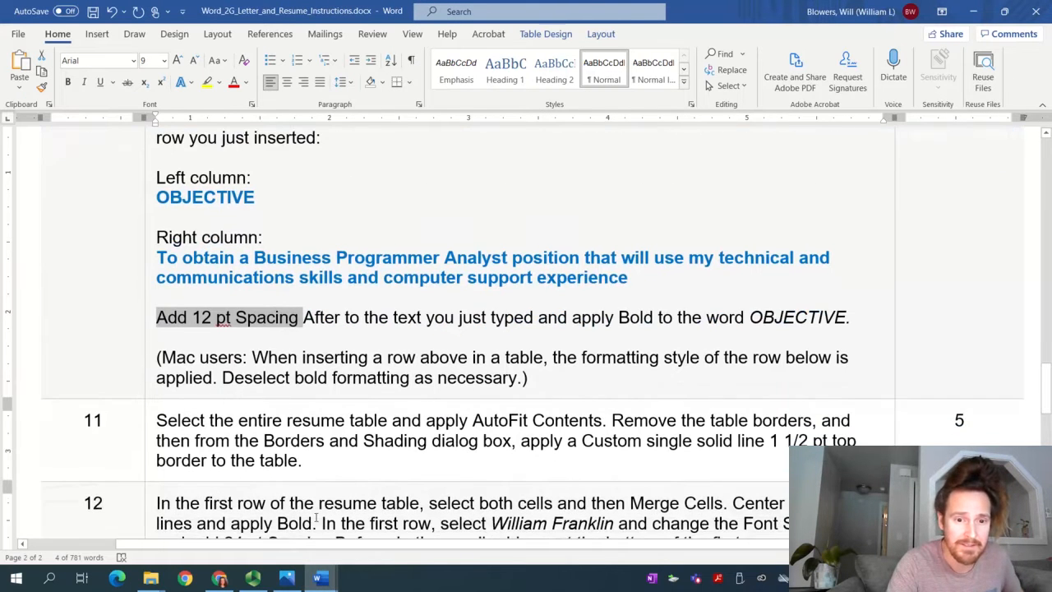
{"action": "left_click", "coordinate": [254, 580]}
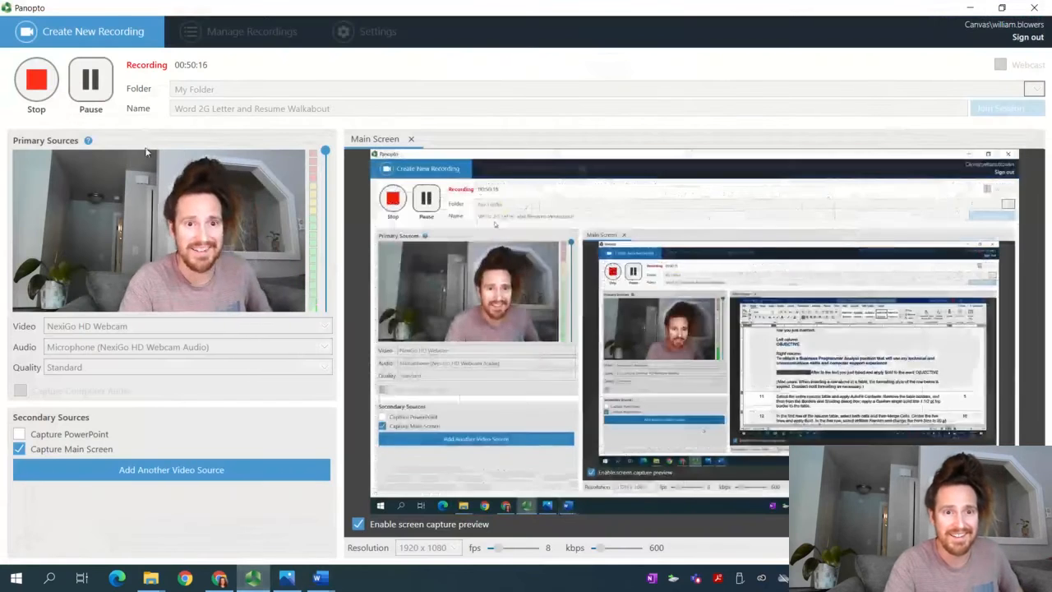
{"action": "left_click", "coordinate": [93, 92]}
{"action": "left_click", "coordinate": [96, 97]}
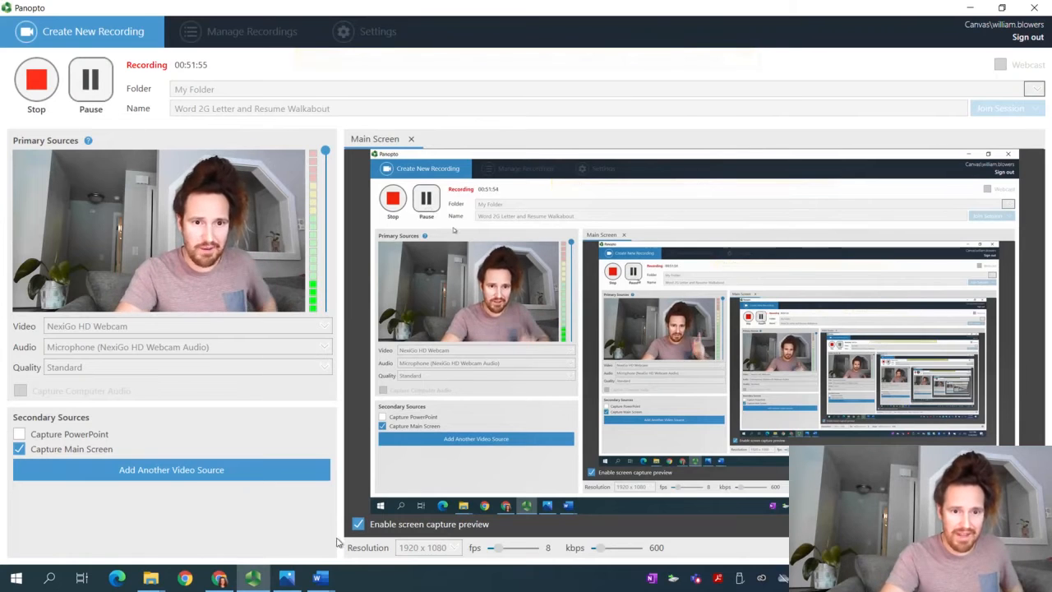
- Return to the student resume document and check the extent of the whole resume table by selecting it
{"action": "mouse_move", "coordinate": [319, 580]}
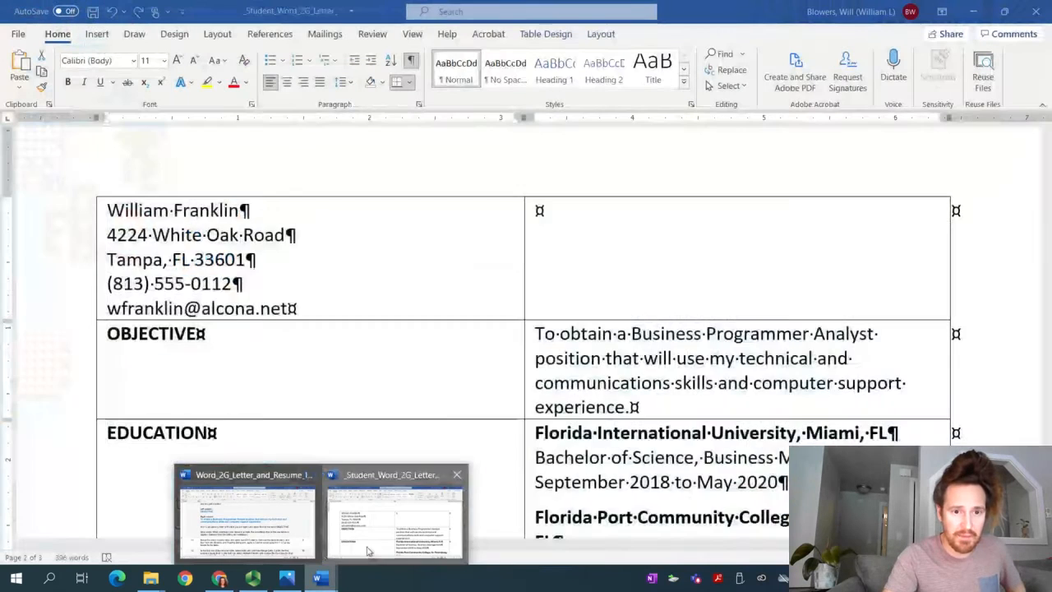
{"action": "left_click", "coordinate": [368, 549]}
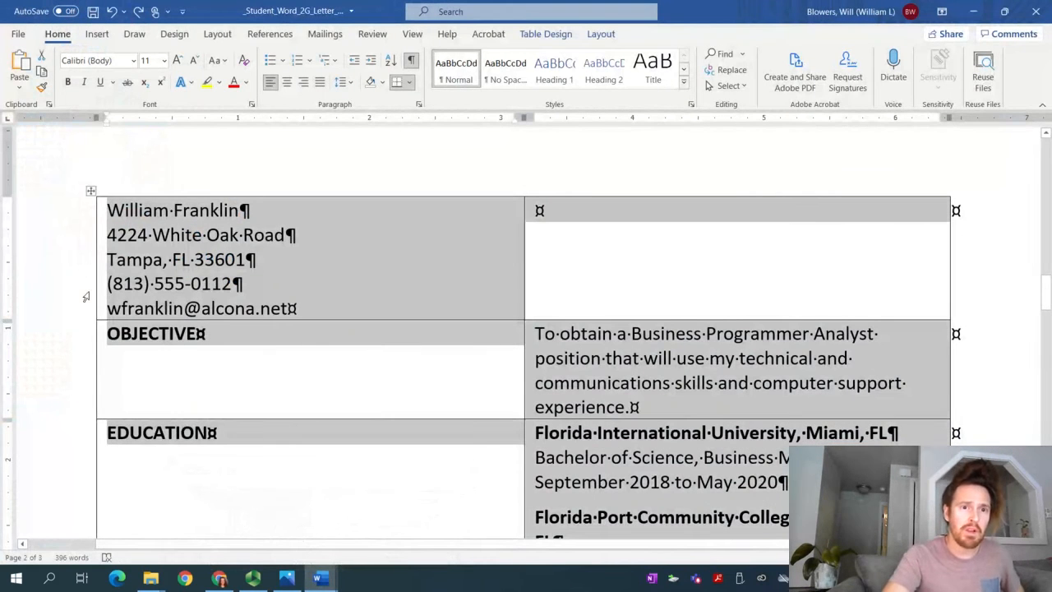
{"action": "left_click", "coordinate": [90, 191]}
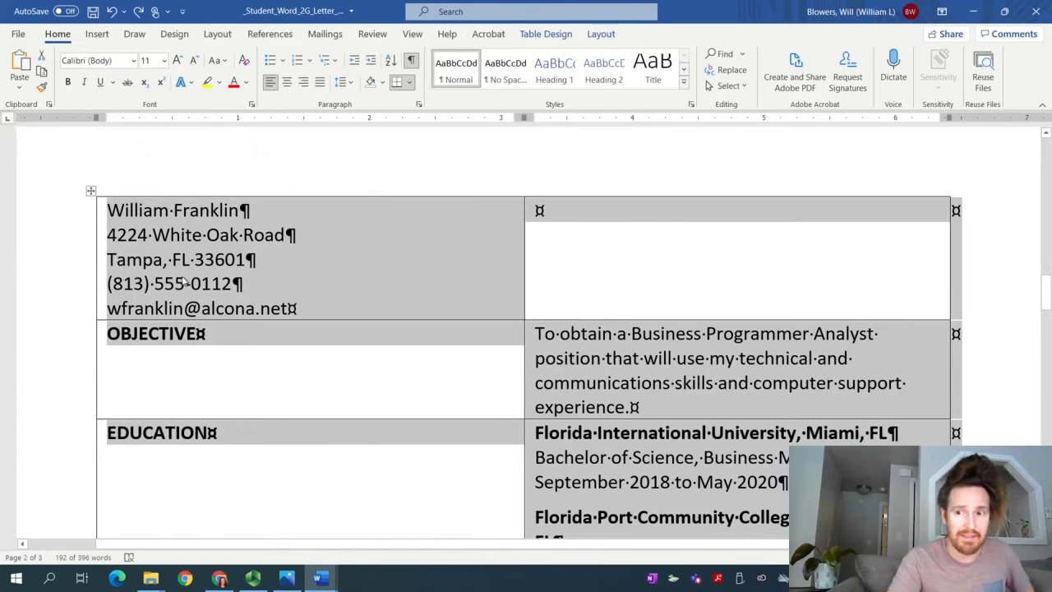
{"action": "scroll", "coordinate": [178, 287], "scroll_direction": "down", "scroll_amount": 10}
{"action": "scroll", "coordinate": [181, 288], "scroll_direction": "up", "scroll_amount": 8}
{"action": "scroll", "coordinate": [180, 288], "scroll_direction": "up", "scroll_amount": 2}
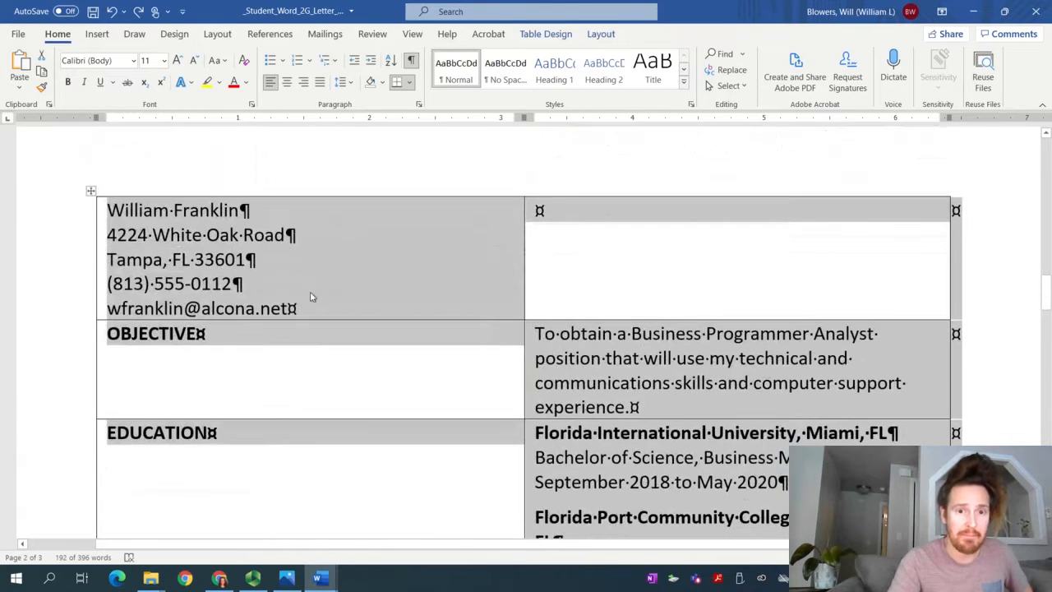
{"action": "left_click", "coordinate": [378, 190]}
{"action": "left_click", "coordinate": [770, 265]}
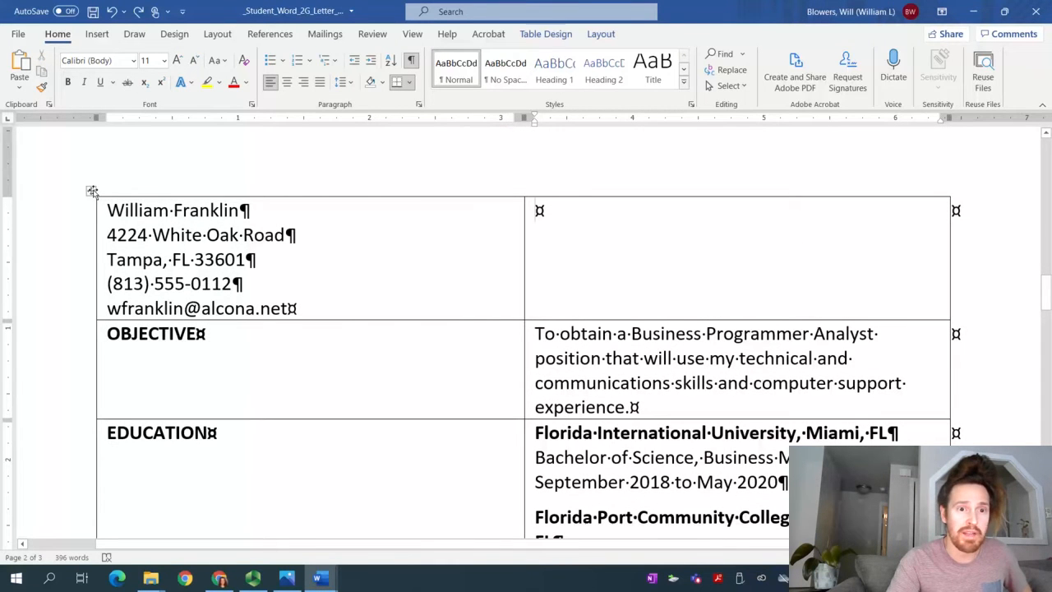
- Select all rows of the resume table and apply AutoFit Contents
{"action": "left_click_drag", "start_coordinate": [109, 211], "coordinate": [908, 412]}
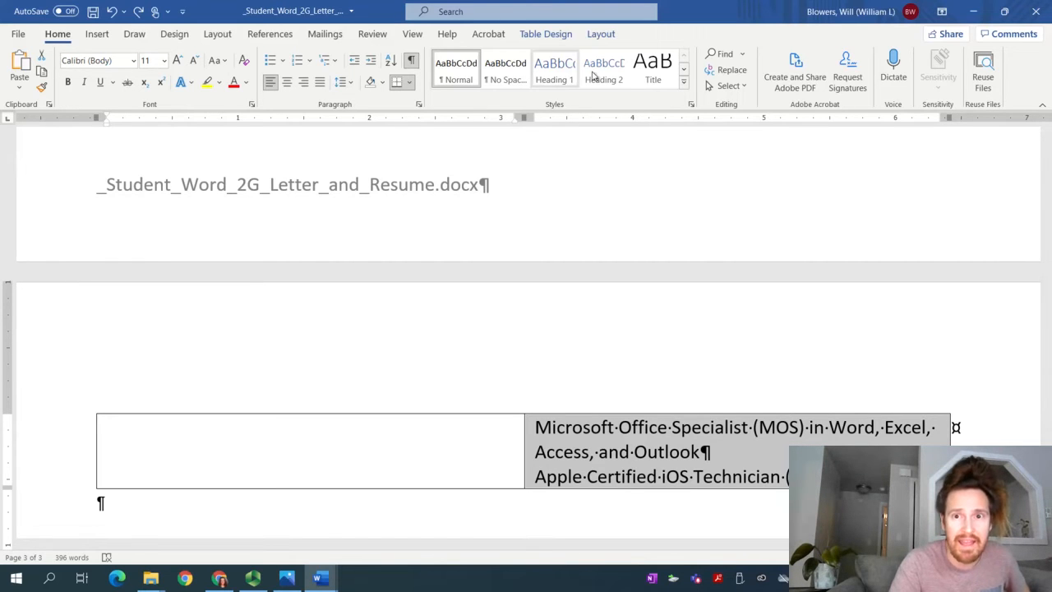
{"action": "left_click", "coordinate": [601, 37]}
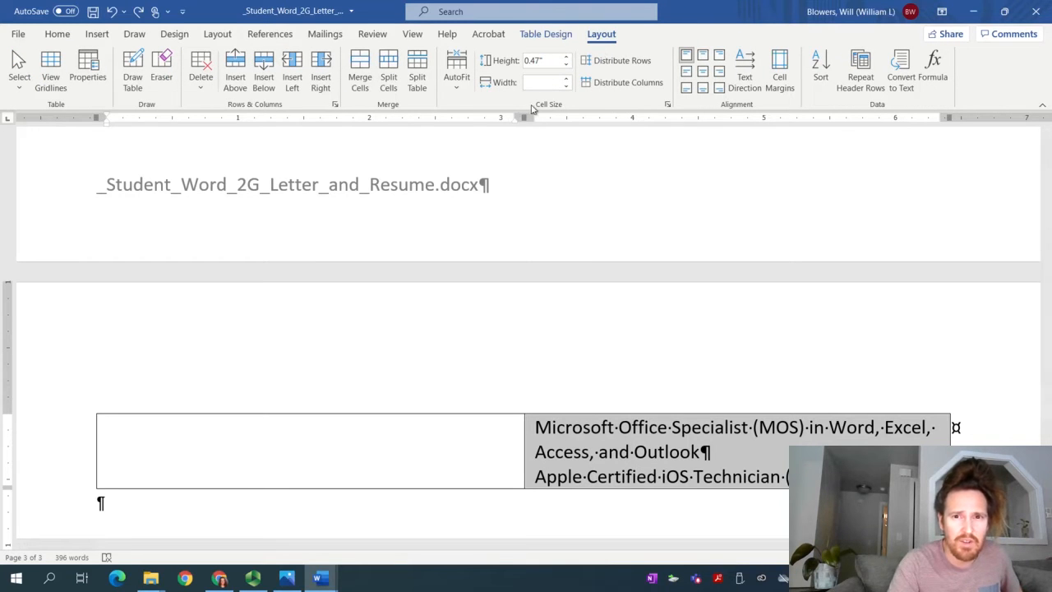
{"action": "left_click", "coordinate": [458, 82]}
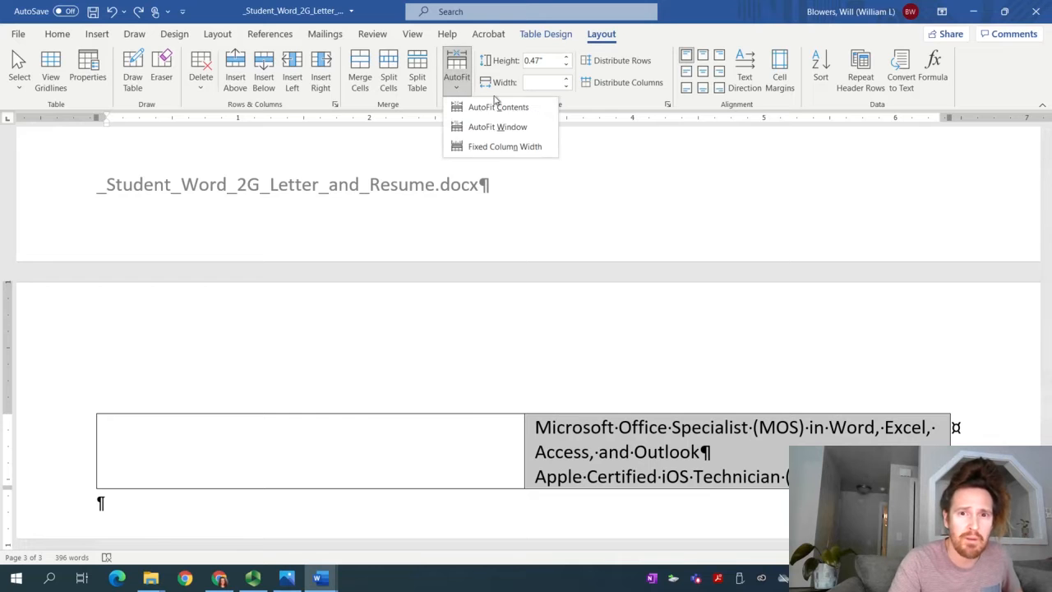
{"action": "left_click", "coordinate": [497, 104]}
- Review the resume table's column widths and text wrapping from the first row through CERTIFICATIONS
{"action": "scroll", "coordinate": [510, 284], "scroll_direction": "up", "scroll_amount": 10}
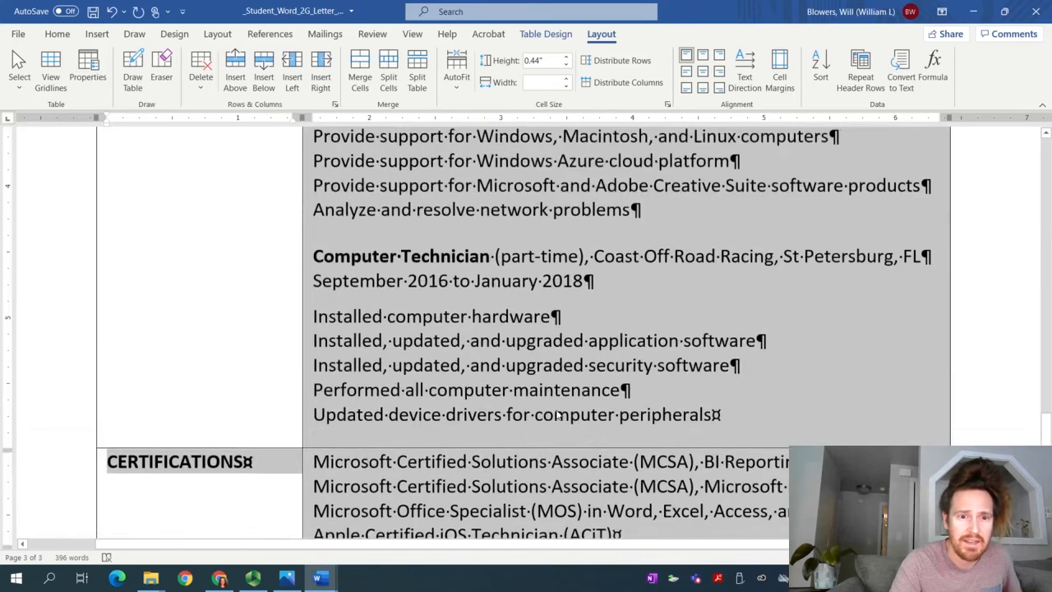
{"action": "scroll", "coordinate": [557, 414], "scroll_direction": "up", "scroll_amount": 8}
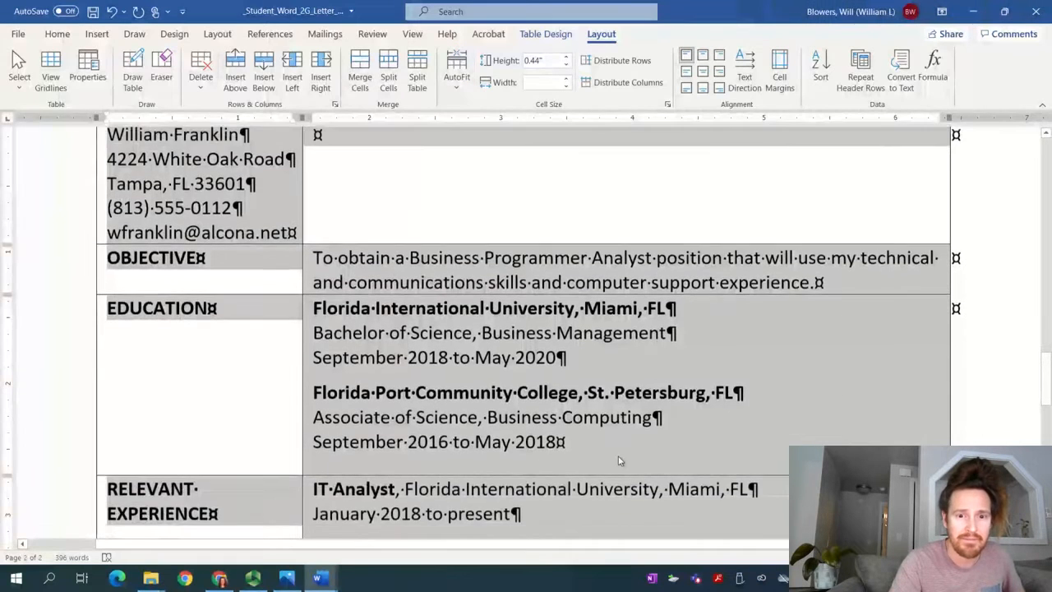
{"action": "scroll", "coordinate": [619, 461], "scroll_direction": "up", "scroll_amount": 3}
{"action": "scroll", "coordinate": [600, 453], "scroll_direction": "down", "scroll_amount": 12}
{"action": "scroll", "coordinate": [586, 448], "scroll_direction": "down", "scroll_amount": 3}
{"action": "scroll", "coordinate": [586, 451], "scroll_direction": "up", "scroll_amount": 8}
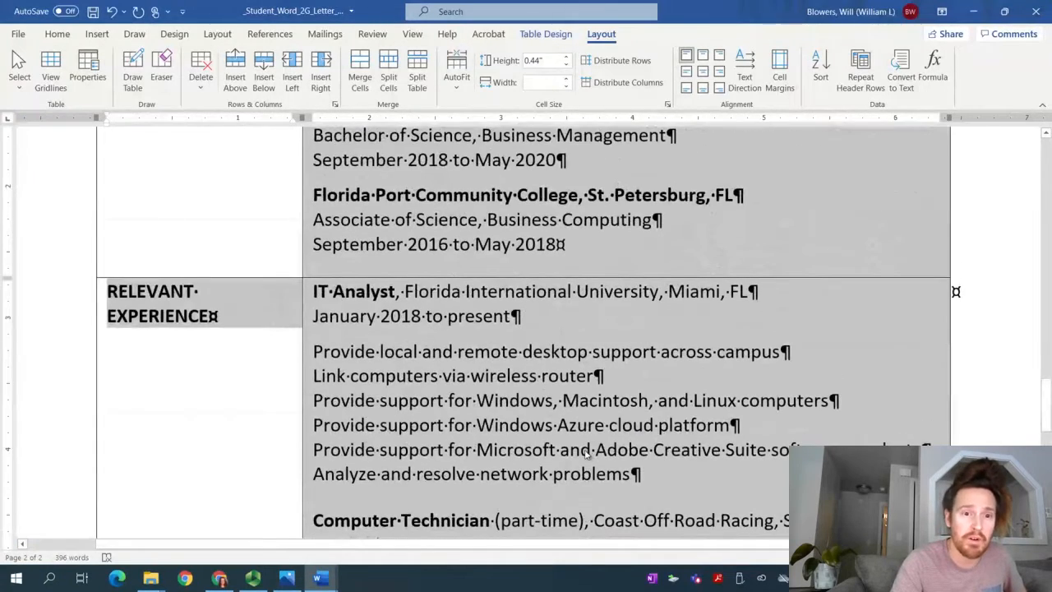
{"action": "left_click", "coordinate": [365, 457]}
{"action": "scroll", "coordinate": [219, 434], "scroll_direction": "up", "scroll_amount": 5}
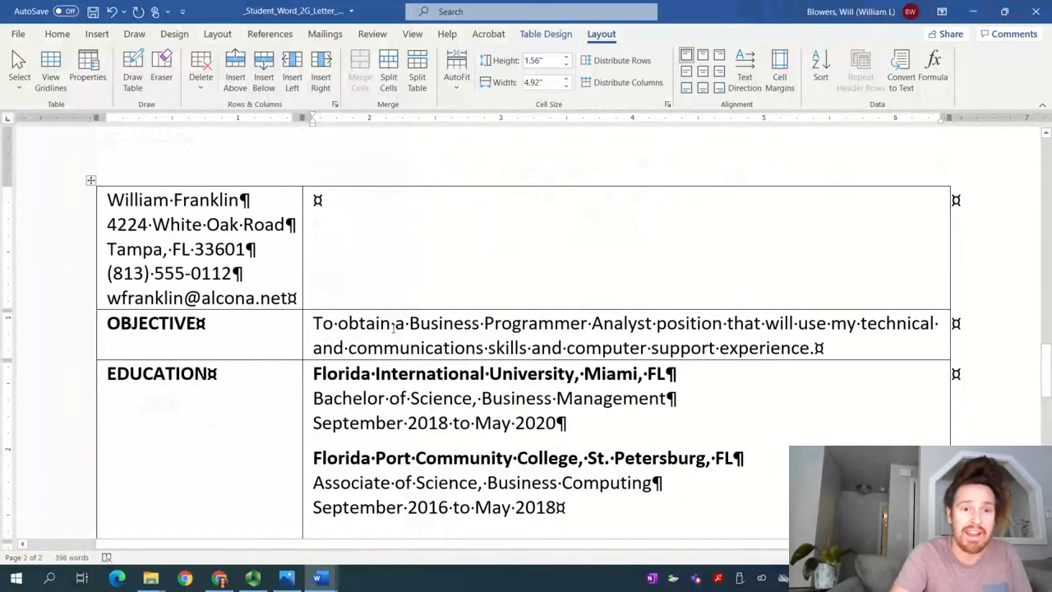
{"action": "left_click", "coordinate": [374, 263]}
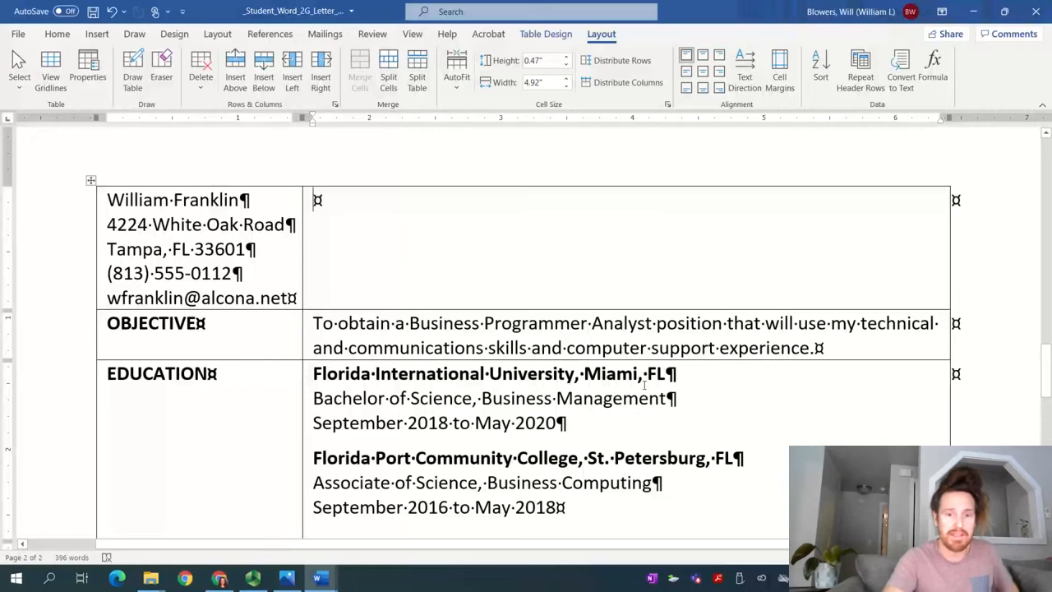
- Switch to the instructions document and highlight the step 10 instructions in yellow
{"action": "left_click", "coordinate": [264, 571]}
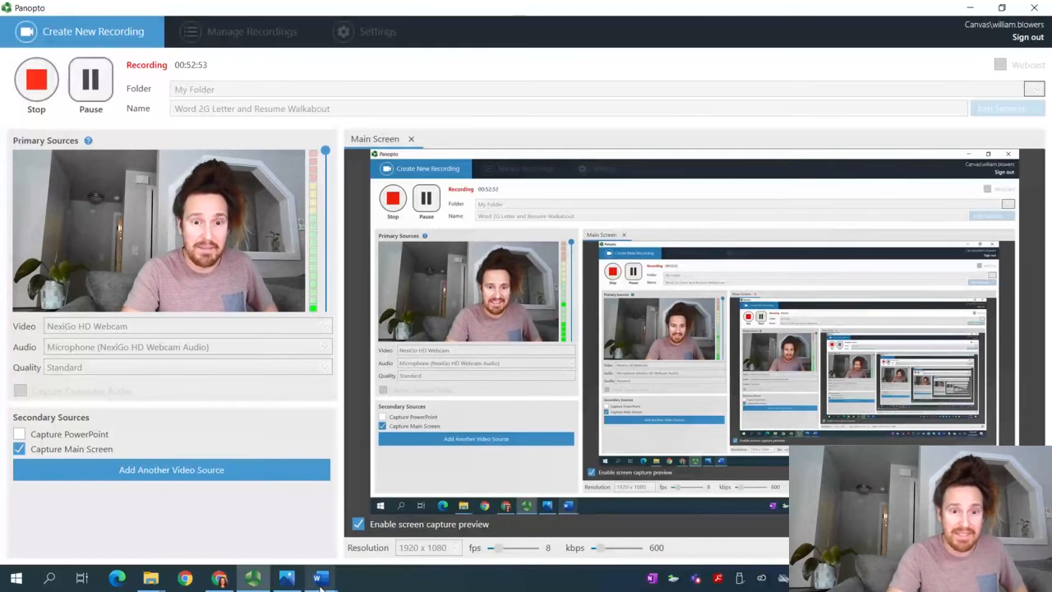
{"action": "mouse_move", "coordinate": [316, 583]}
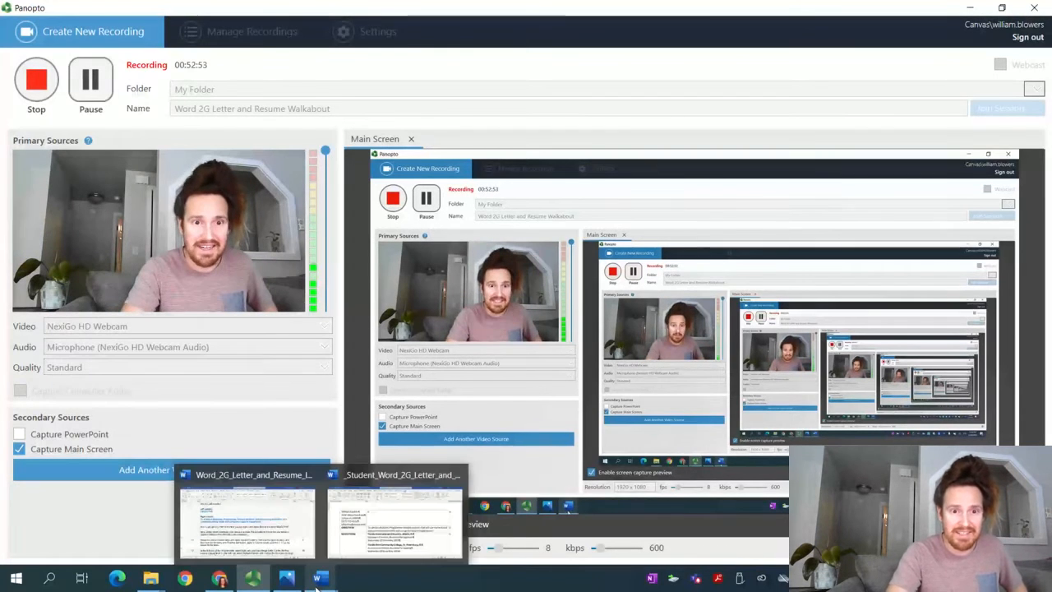
{"action": "left_click", "coordinate": [275, 534]}
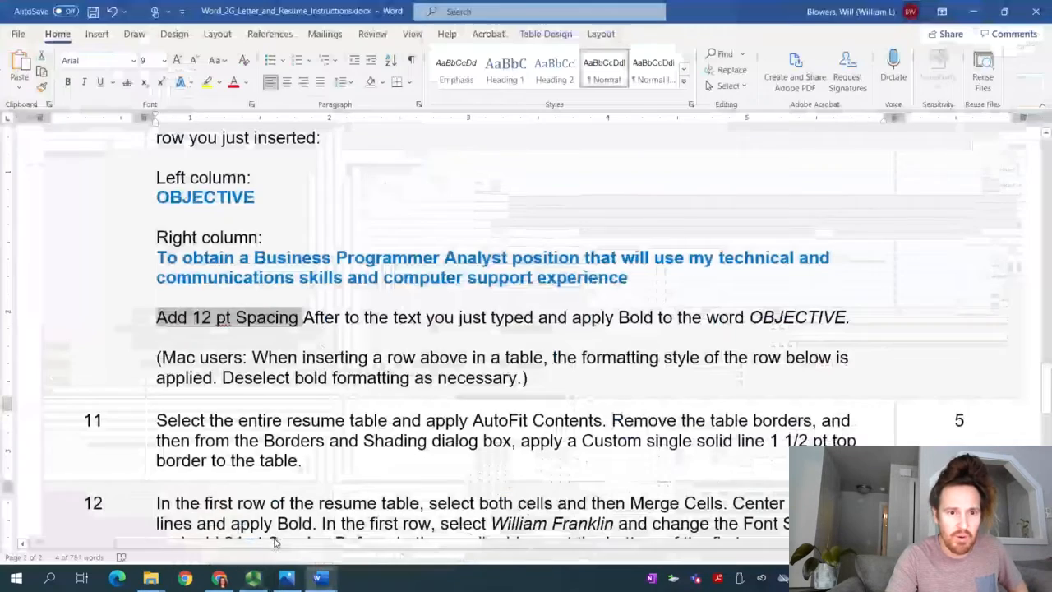
{"action": "left_click", "coordinate": [640, 357]}
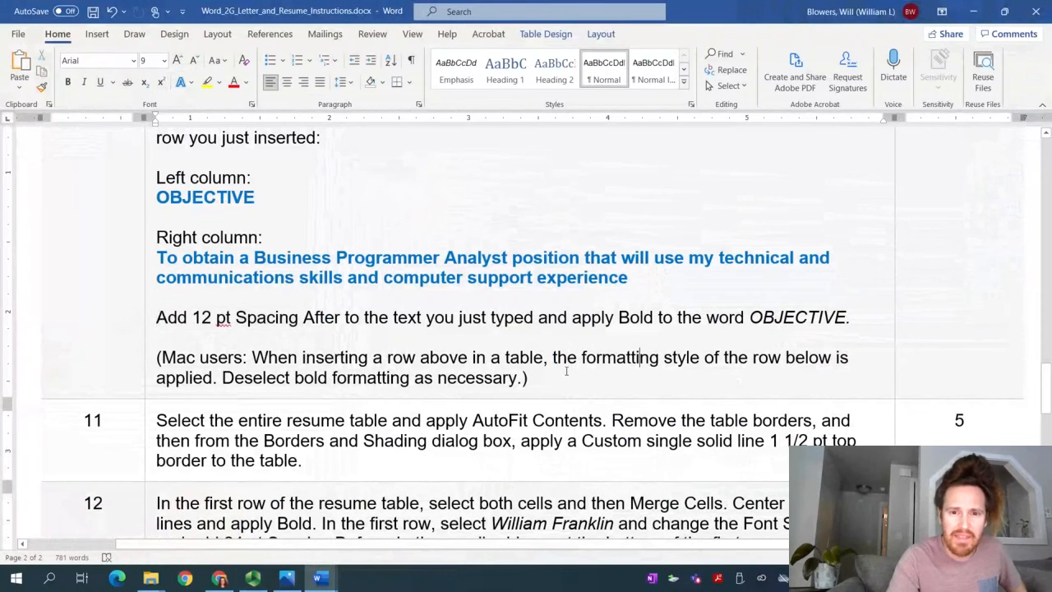
{"action": "left_click_drag", "start_coordinate": [535, 384], "coordinate": [146, 121]}
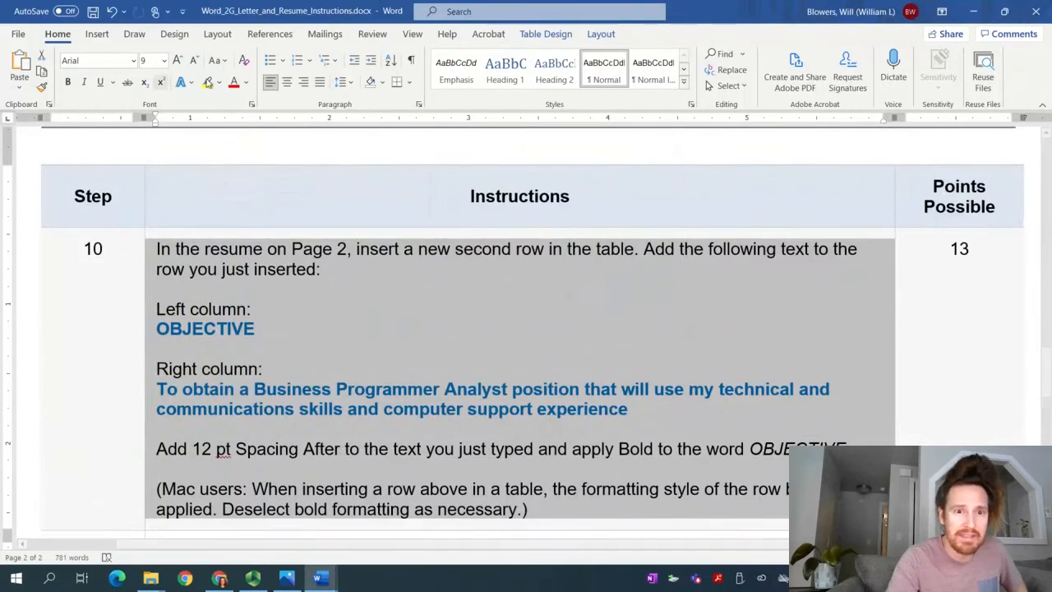
{"action": "left_click", "coordinate": [210, 82]}
- Check the border requirements of step 11 in the instructions document and return to the student resume document
{"action": "scroll", "coordinate": [252, 336], "scroll_direction": "down", "scroll_amount": 5}
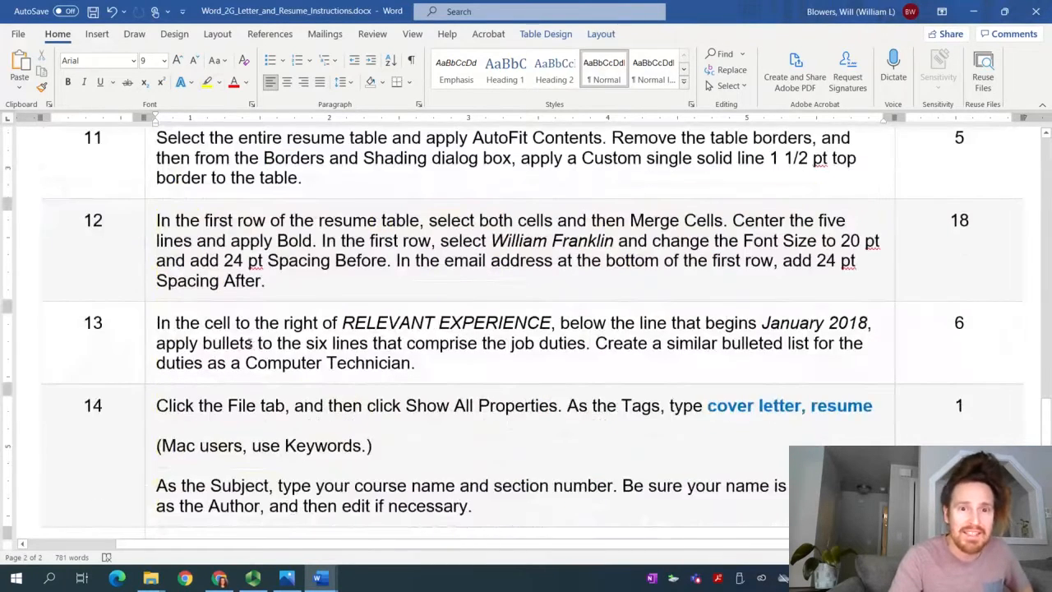
{"action": "scroll", "coordinate": [252, 337], "scroll_direction": "up", "scroll_amount": 1}
{"action": "scroll", "coordinate": [252, 337], "scroll_direction": "up", "scroll_amount": 1}
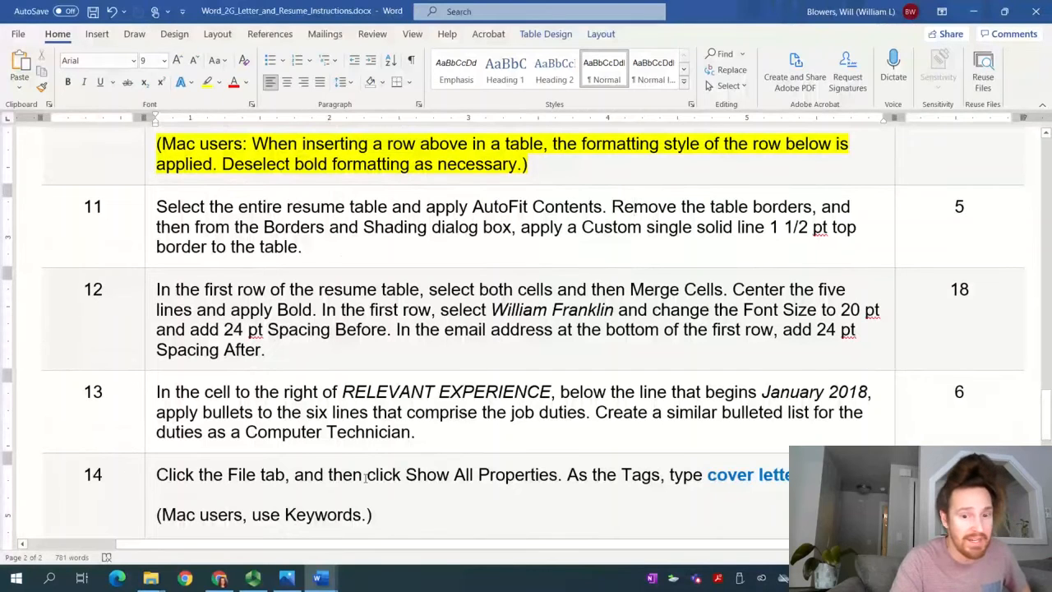
{"action": "mouse_move", "coordinate": [321, 578]}
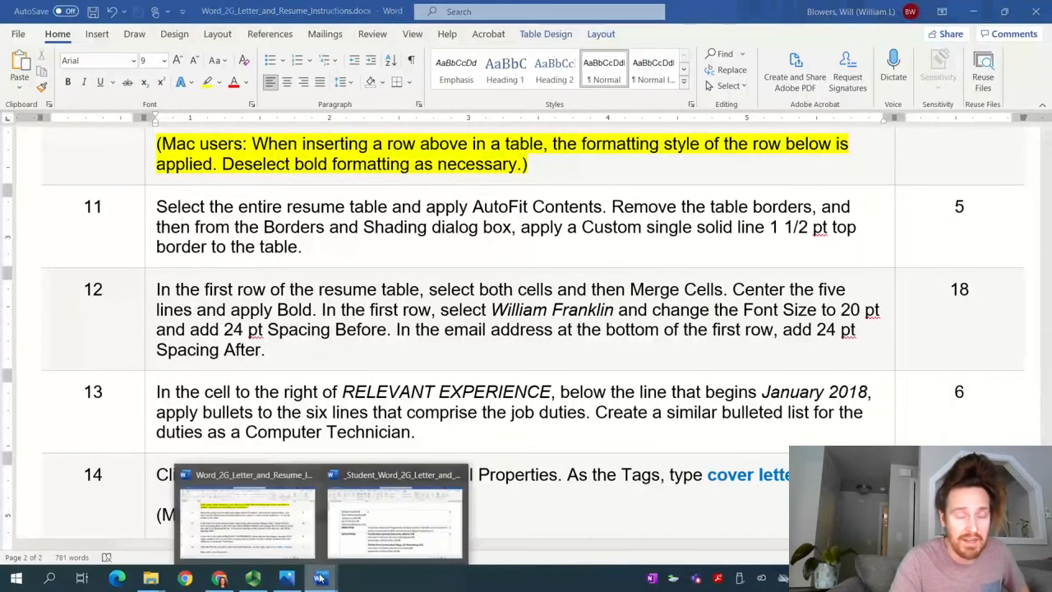
{"action": "left_click", "coordinate": [361, 538]}
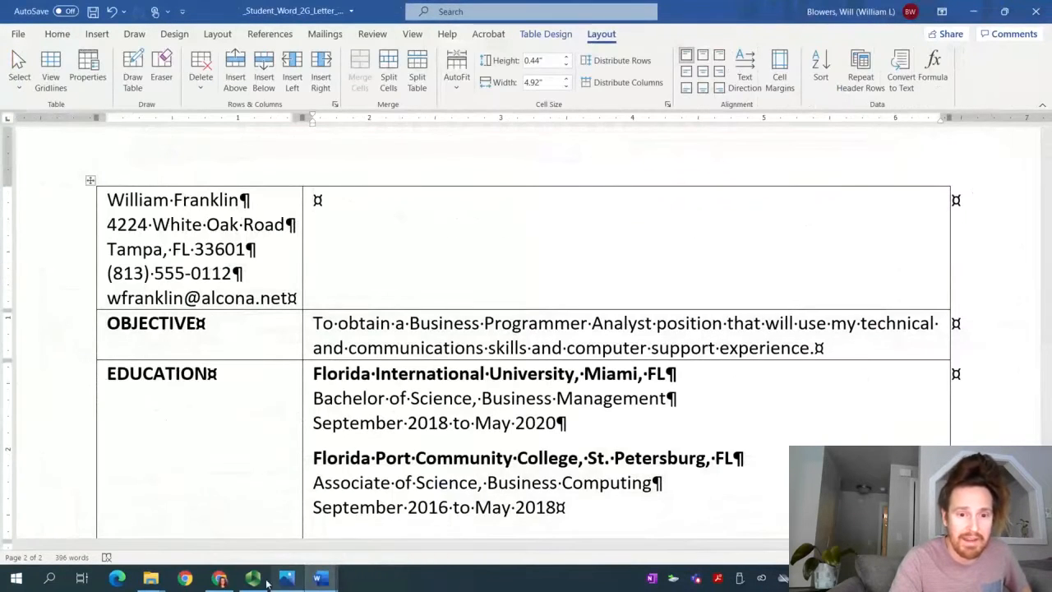
{"action": "left_click", "coordinate": [252, 578]}
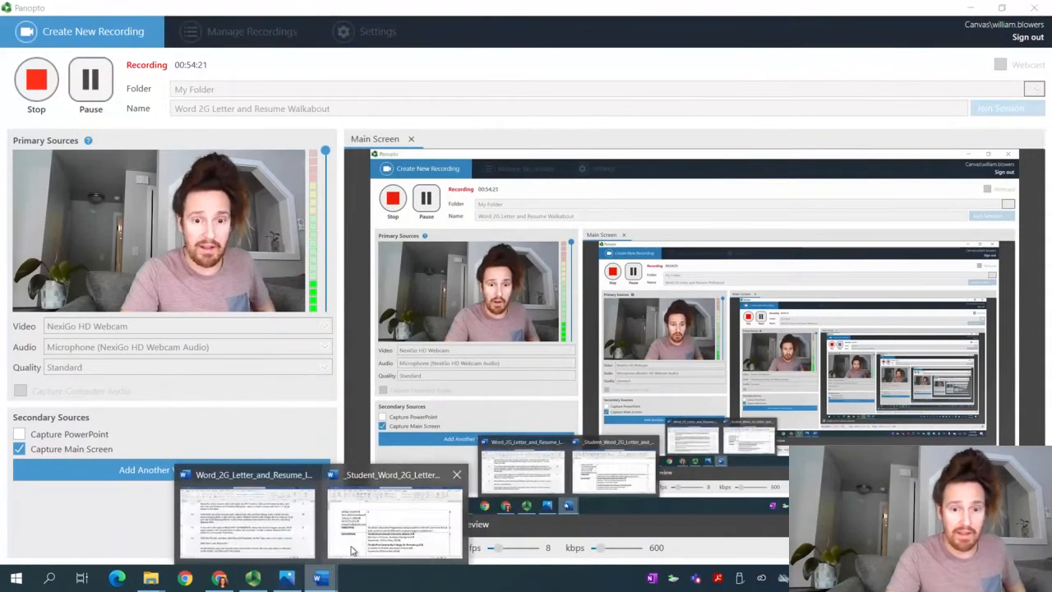
{"action": "left_click", "coordinate": [395, 518]}
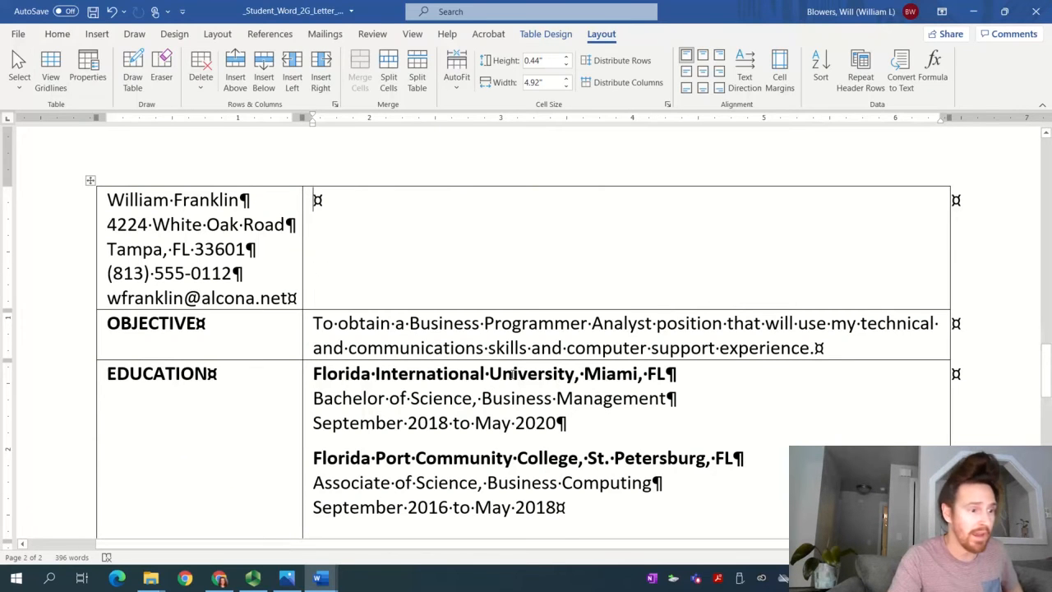
- Select the entire resume table on page 2 and remove all of its borders with No Border
{"action": "scroll", "coordinate": [545, 407], "scroll_direction": "up", "scroll_amount": 20}
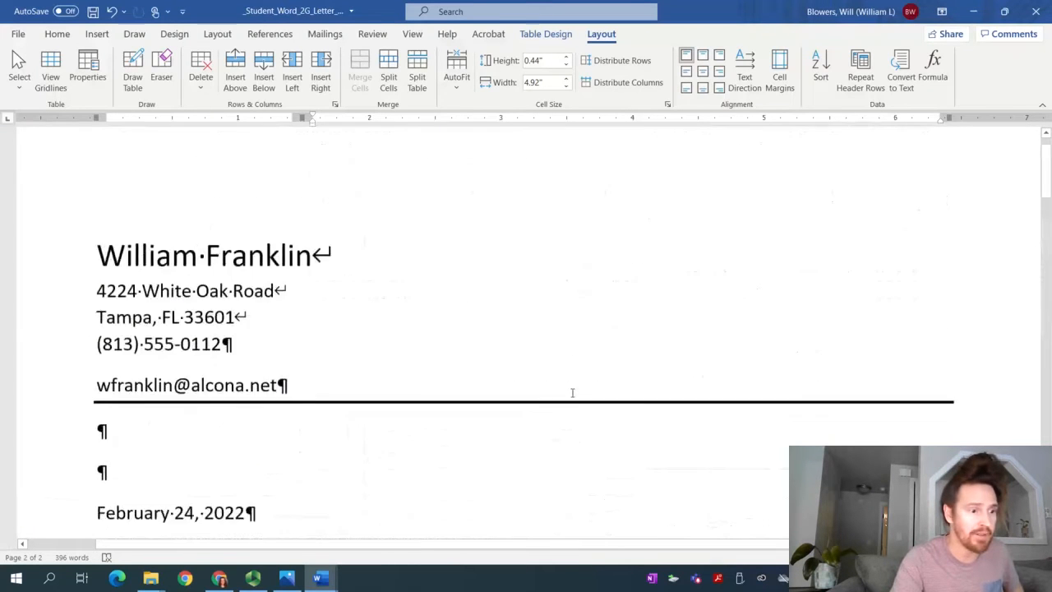
{"action": "scroll", "coordinate": [545, 407], "scroll_direction": "down", "scroll_amount": 3}
{"action": "scroll", "coordinate": [507, 400], "scroll_direction": "up", "scroll_amount": 3}
{"action": "scroll", "coordinate": [507, 400], "scroll_direction": "down", "scroll_amount": 3}
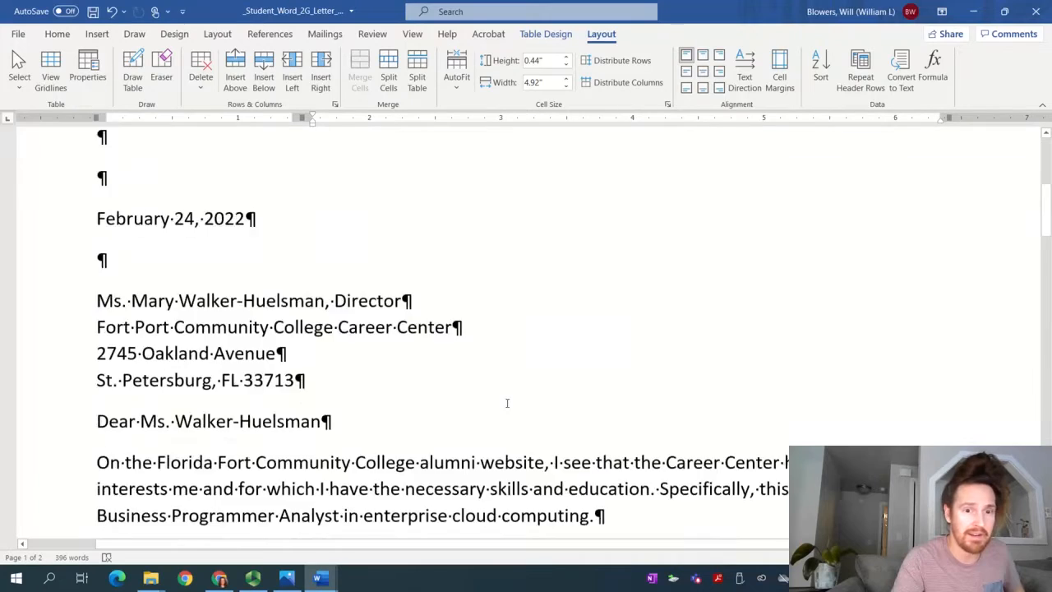
{"action": "scroll", "coordinate": [507, 403], "scroll_direction": "down", "scroll_amount": 15}
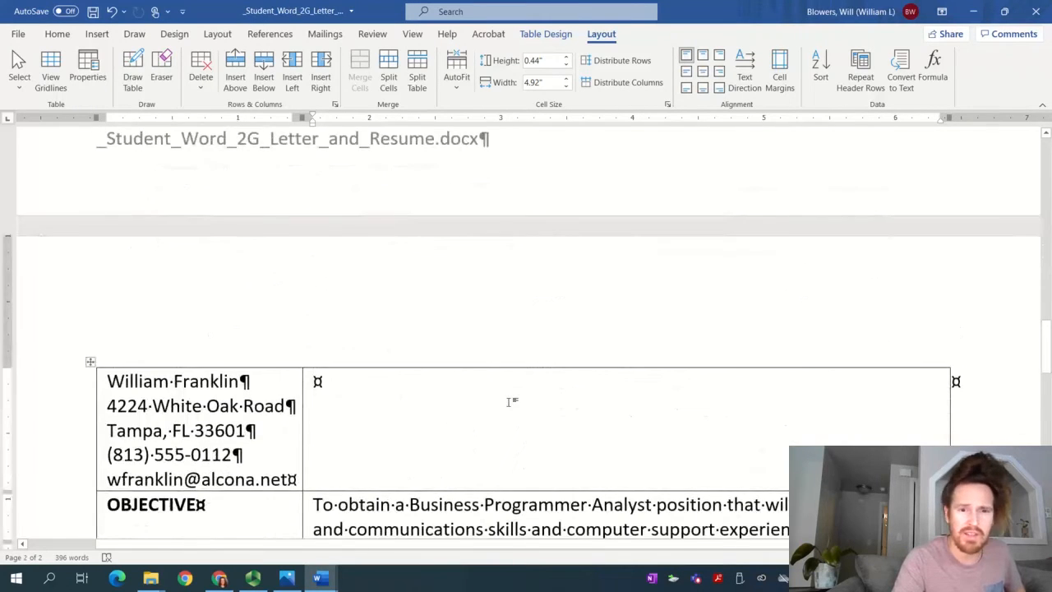
{"action": "scroll", "coordinate": [511, 401], "scroll_direction": "up", "scroll_amount": 5}
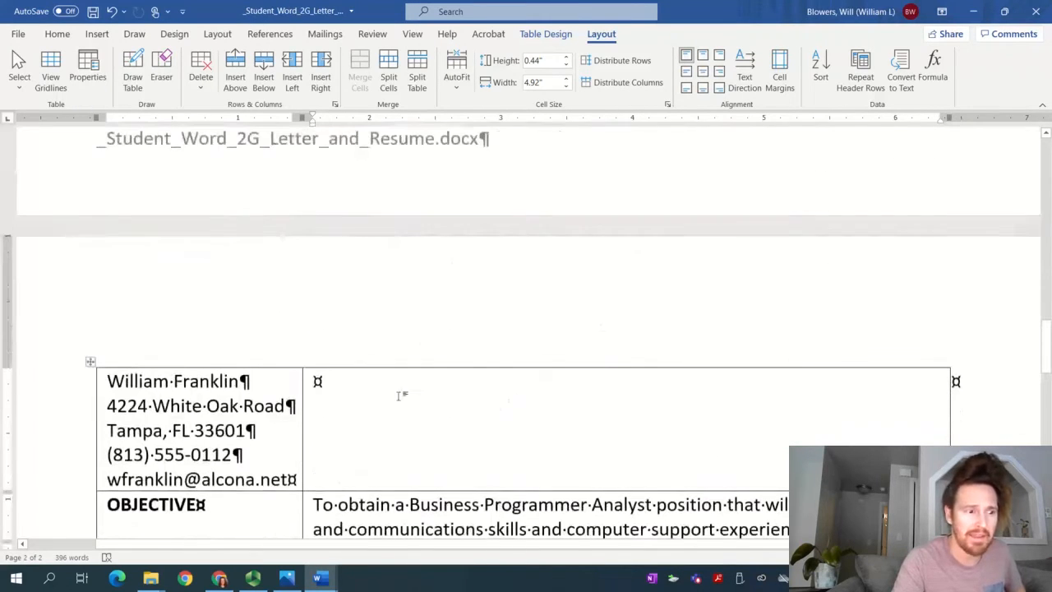
{"action": "left_click", "coordinate": [91, 362]}
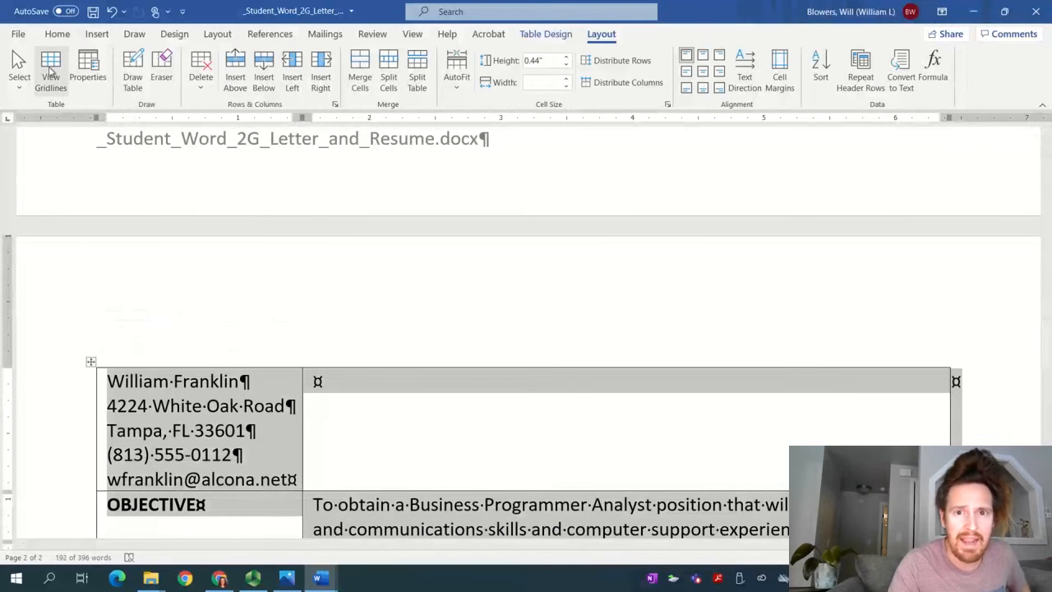
{"action": "left_click", "coordinate": [59, 35]}
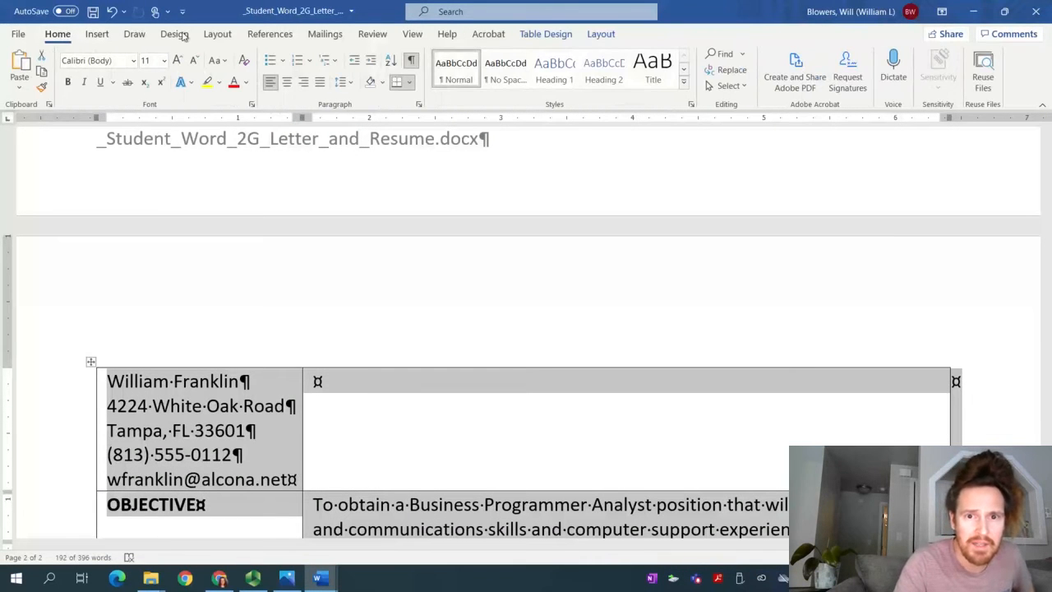
{"action": "left_click", "coordinate": [410, 83]}
{"action": "left_click", "coordinate": [410, 84]}
{"action": "left_click", "coordinate": [410, 83]}
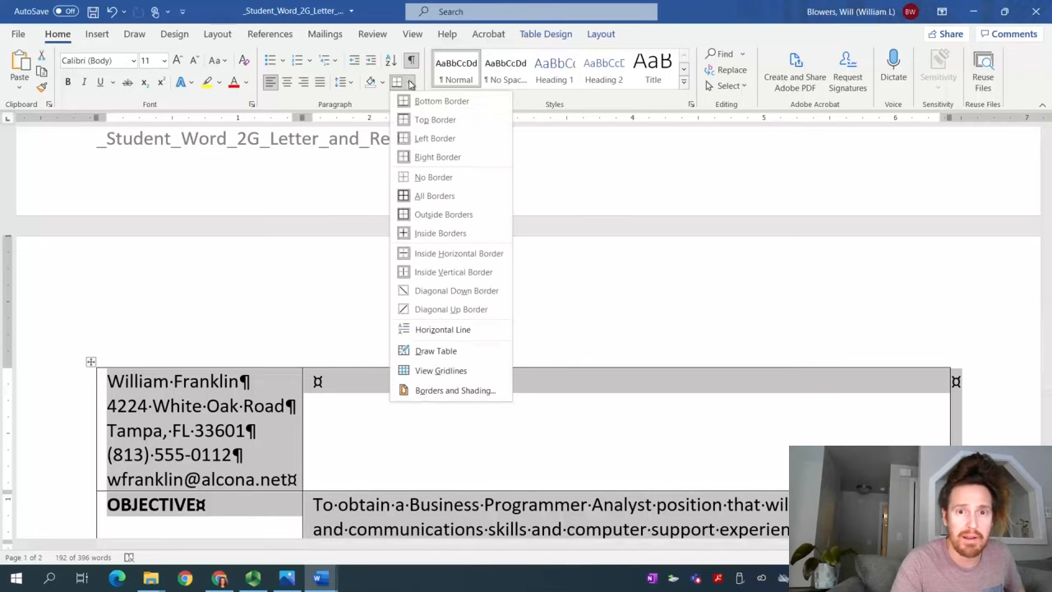
{"action": "left_click", "coordinate": [429, 177]}
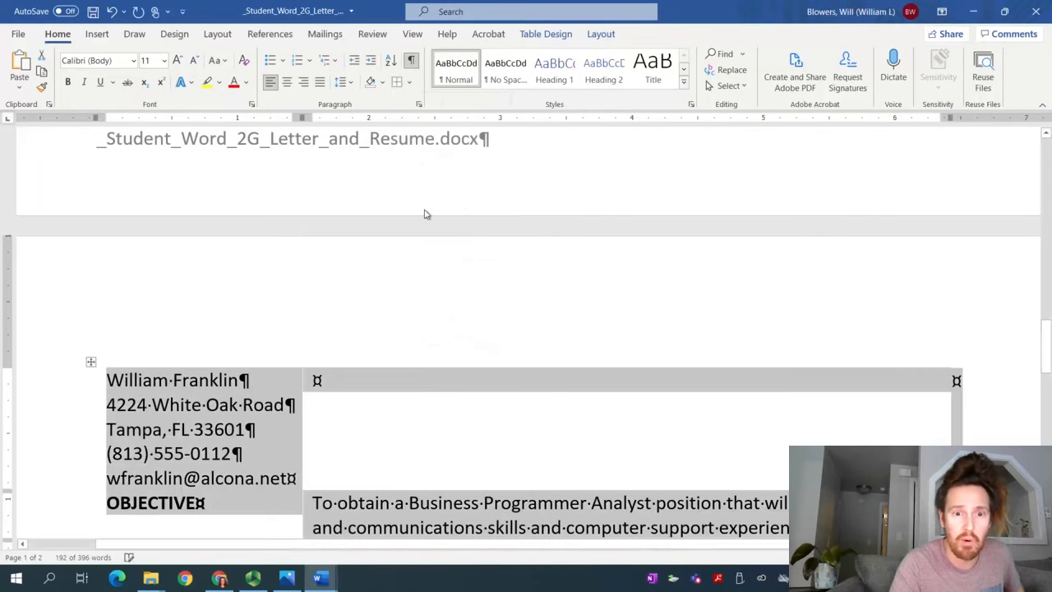
- Check every row of the resume table, down to CERTIFICATIONS, for remaining borders
{"action": "scroll", "coordinate": [449, 448], "scroll_direction": "down", "scroll_amount": 7}
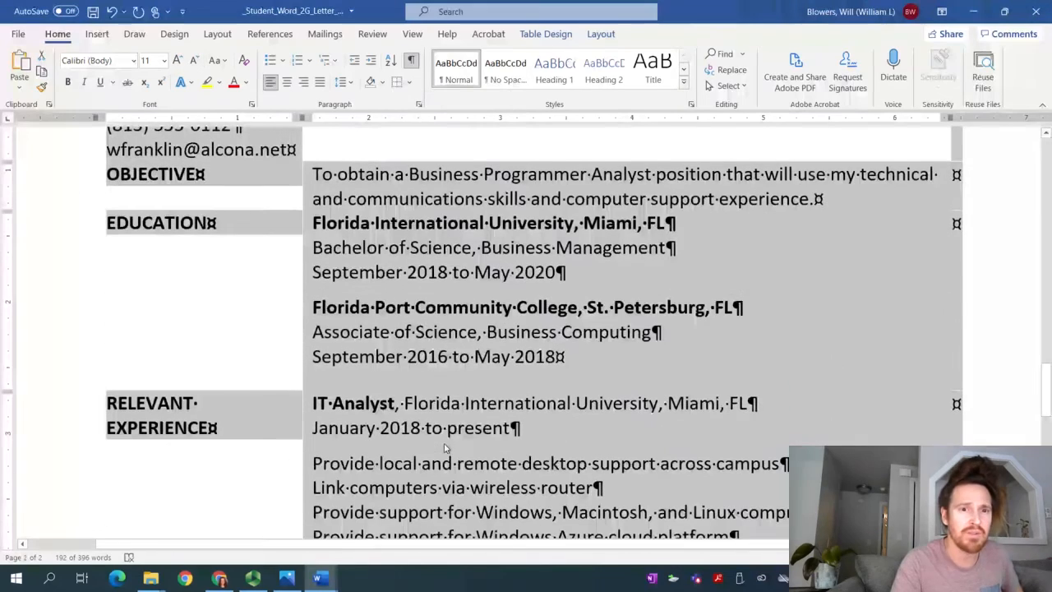
{"action": "scroll", "coordinate": [423, 423], "scroll_direction": "down", "scroll_amount": 8}
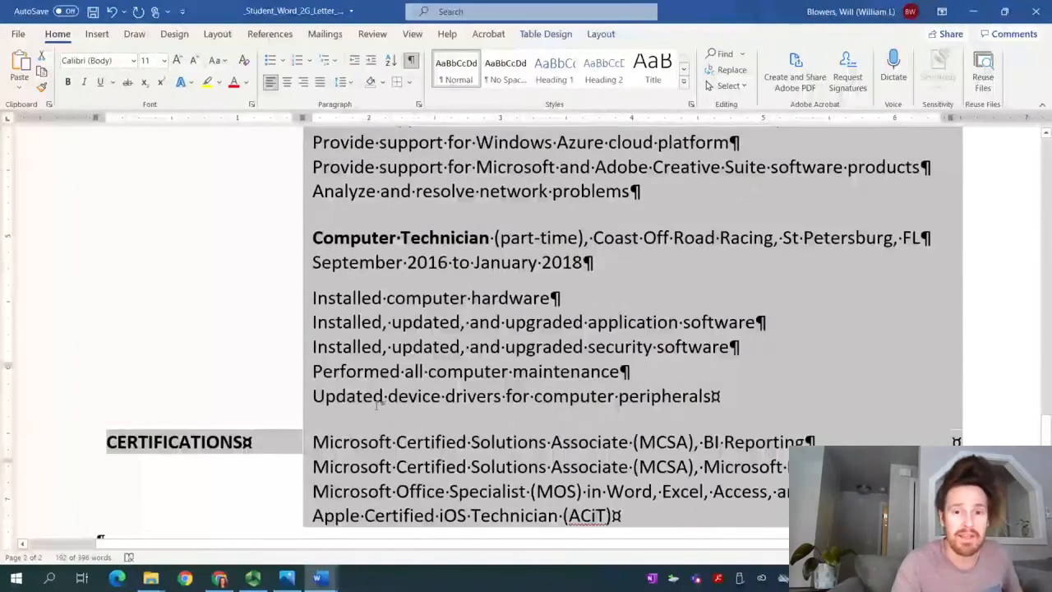
{"action": "scroll", "coordinate": [381, 408], "scroll_direction": "down", "scroll_amount": 5}
{"action": "scroll", "coordinate": [442, 393], "scroll_direction": "up", "scroll_amount": 8}
{"action": "scroll", "coordinate": [442, 393], "scroll_direction": "up", "scroll_amount": 8}
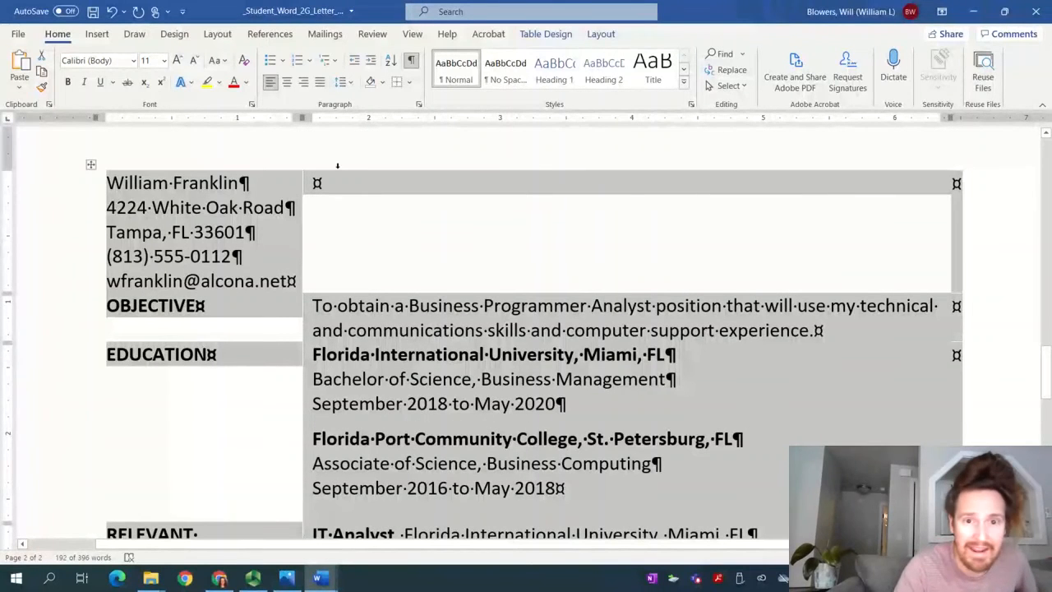
- Turn on View Gridlines for the borderless resume table
{"action": "left_click", "coordinate": [412, 85]}
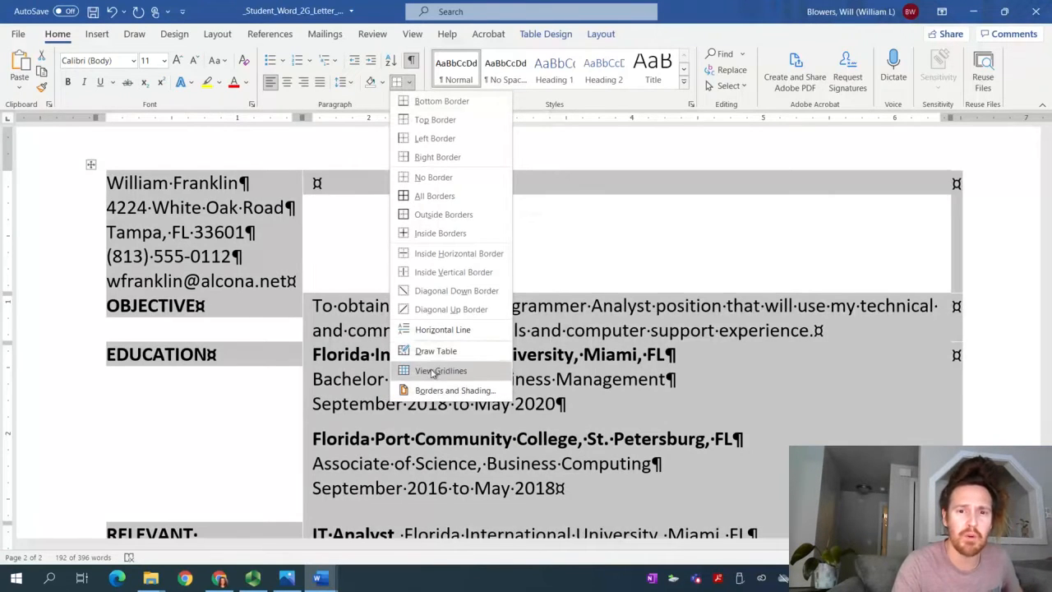
{"action": "left_click", "coordinate": [440, 370]}
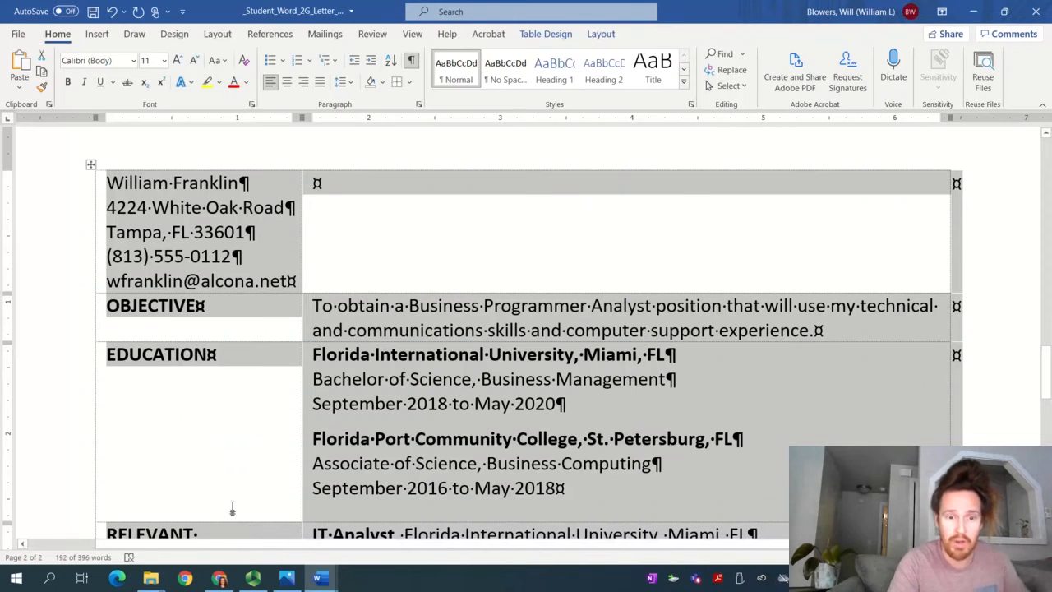
{"action": "left_click", "coordinate": [252, 577]}
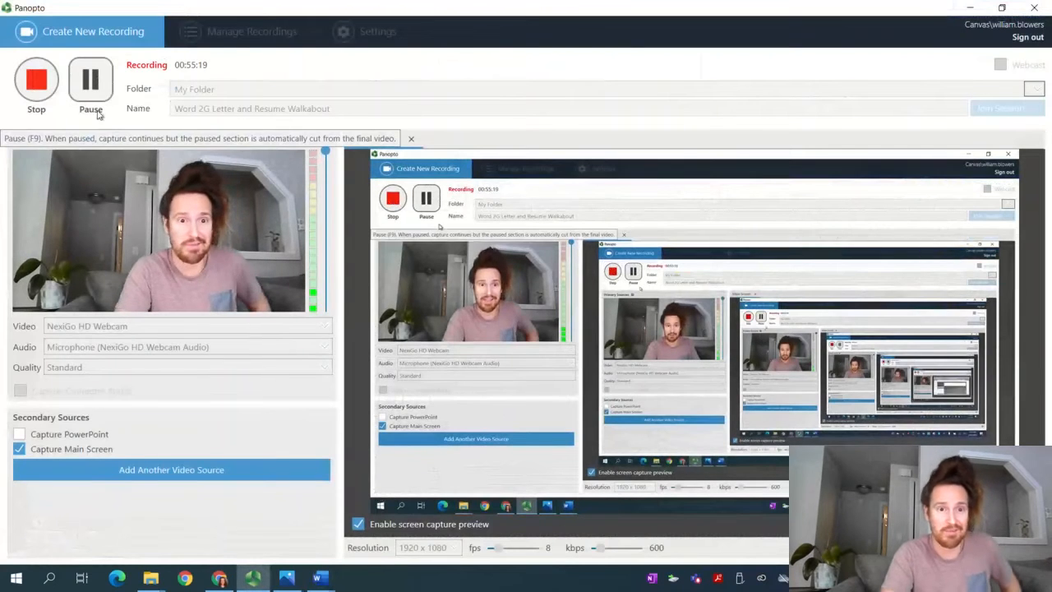
{"action": "left_click", "coordinate": [91, 80]}
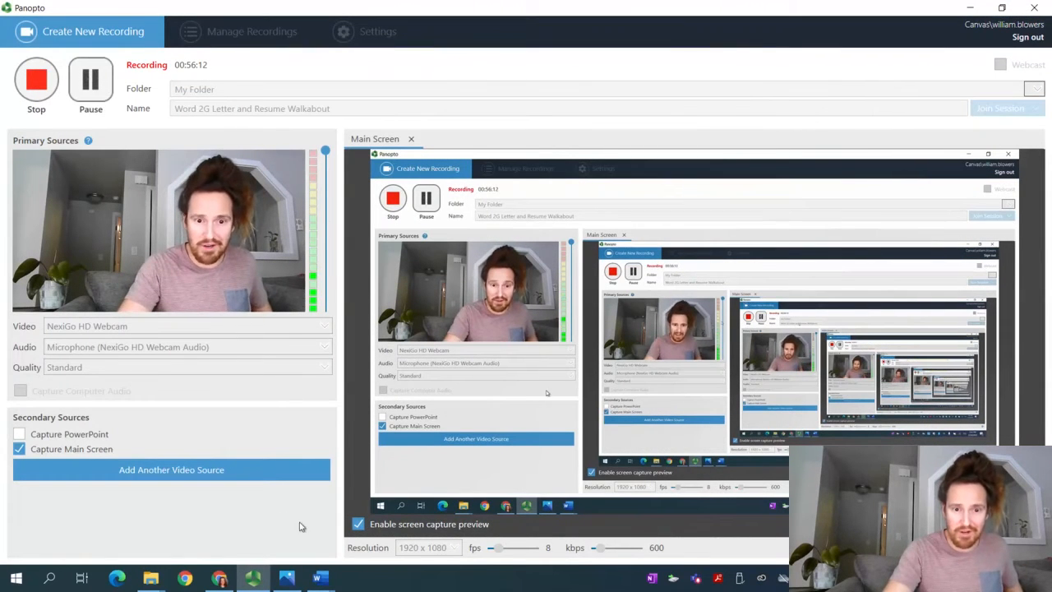
{"action": "left_click", "coordinate": [320, 578]}
{"action": "left_click", "coordinate": [343, 546]}
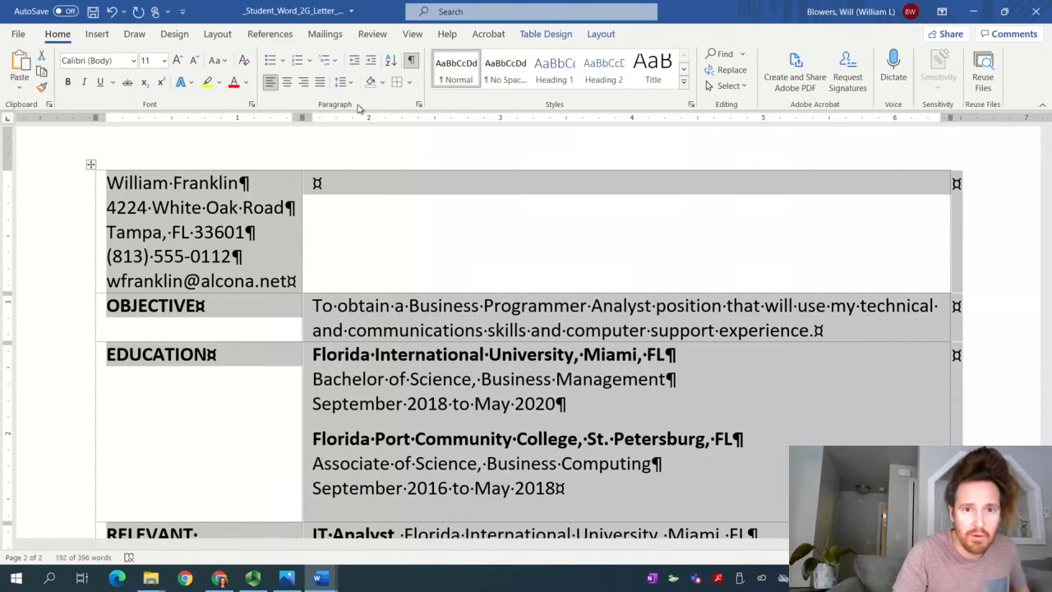
- Choose the Custom setting in Borders and Shading for the resume table and set the line width to 1 1/2 pt
{"action": "left_click", "coordinate": [413, 83]}
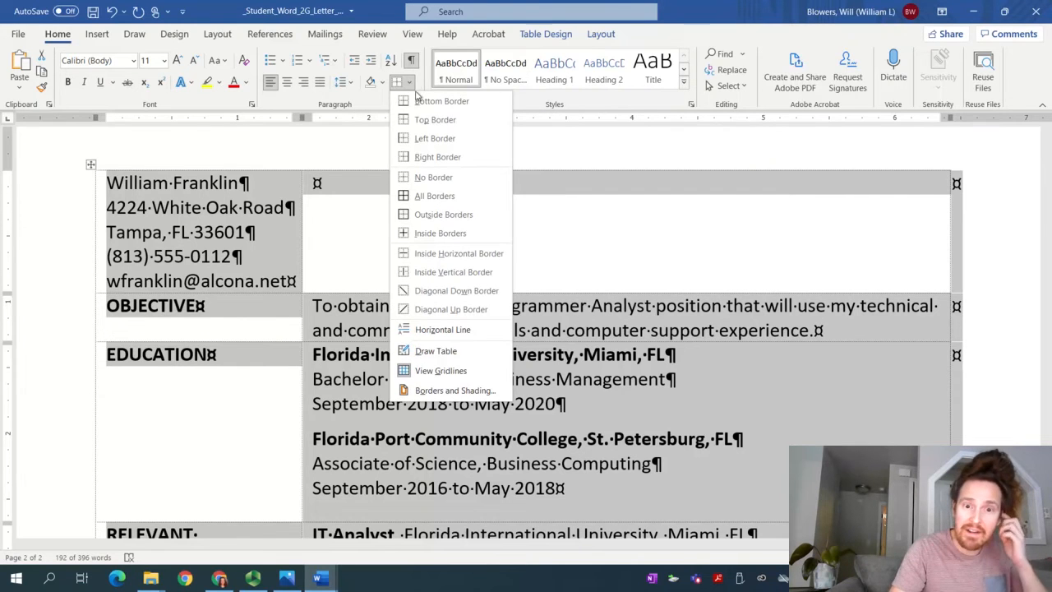
{"action": "left_click", "coordinate": [428, 393]}
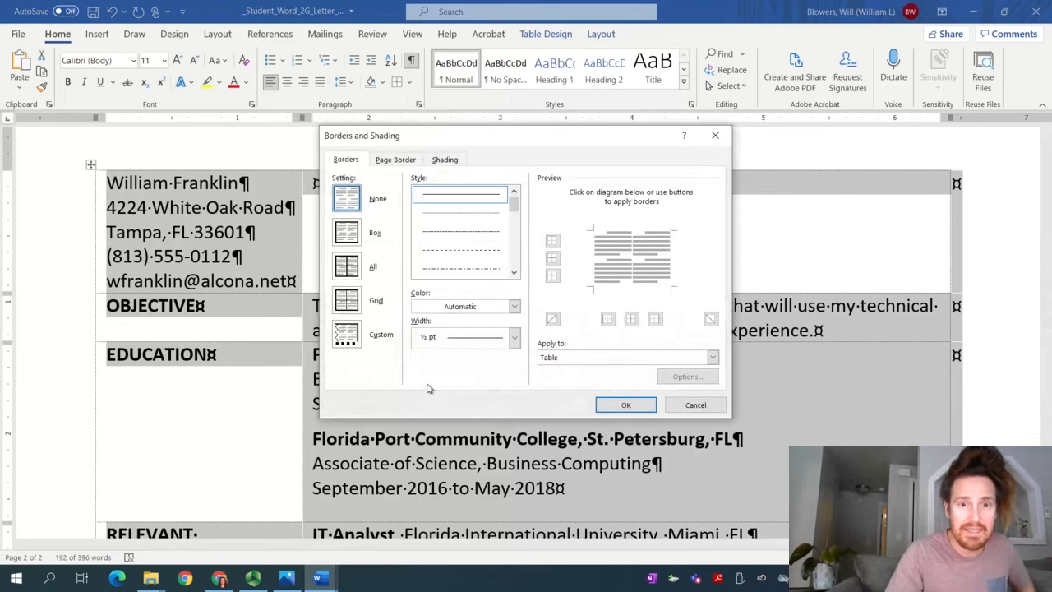
{"action": "left_click", "coordinate": [356, 337]}
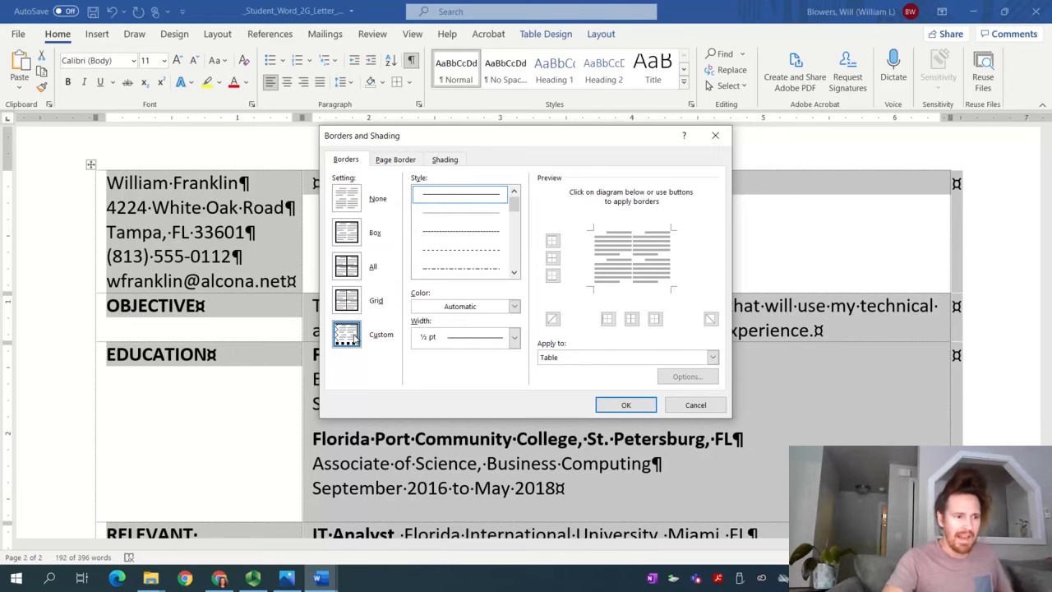
{"action": "left_click", "coordinate": [641, 233]}
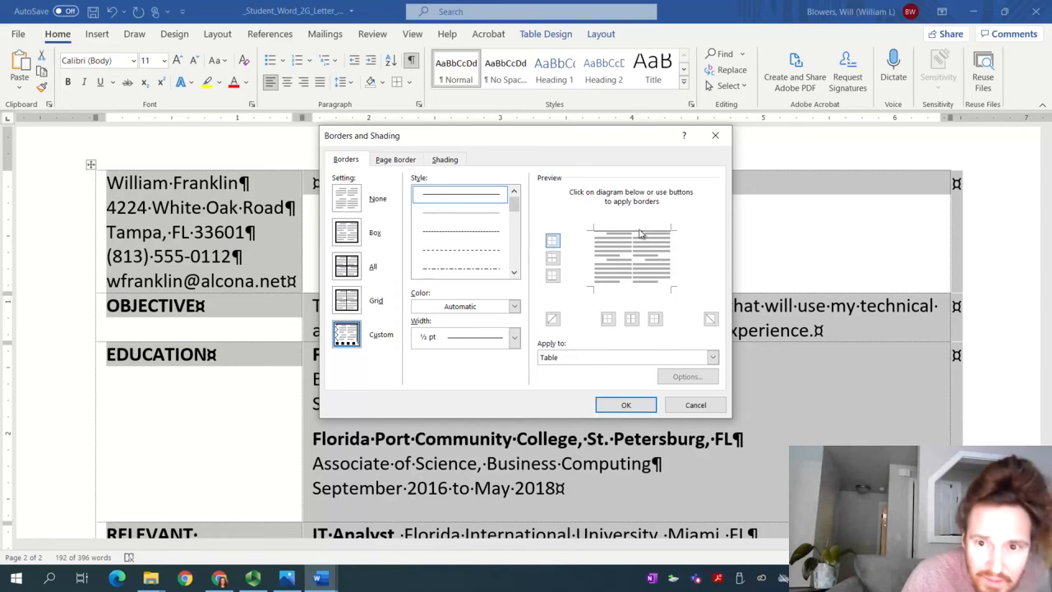
{"action": "key", "text": "ctrl"}
{"action": "key", "text": "ctrl"}
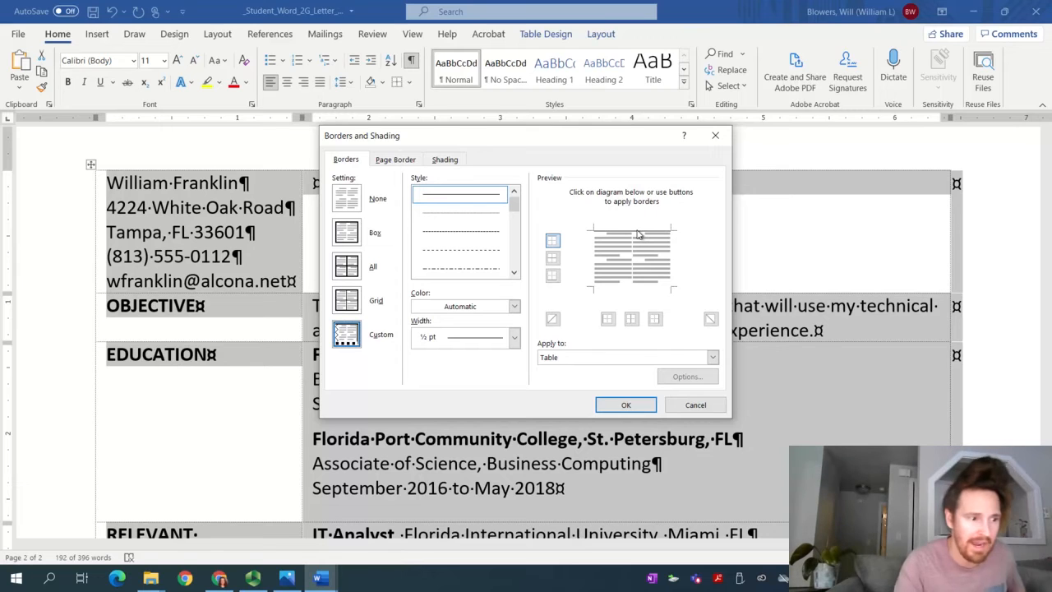
{"action": "left_click", "coordinate": [484, 341]}
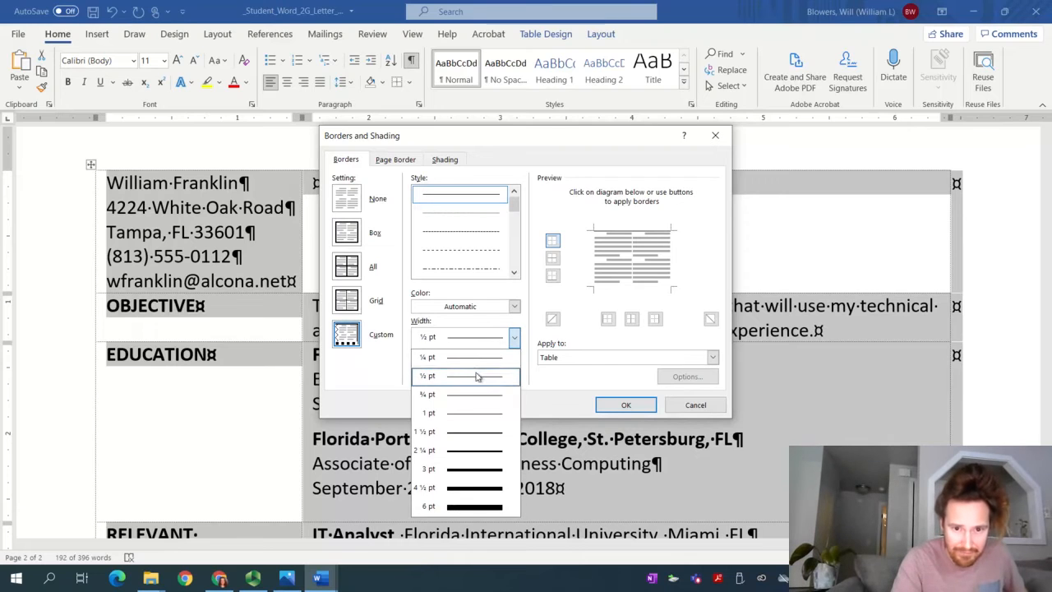
{"action": "left_click", "coordinate": [470, 431]}
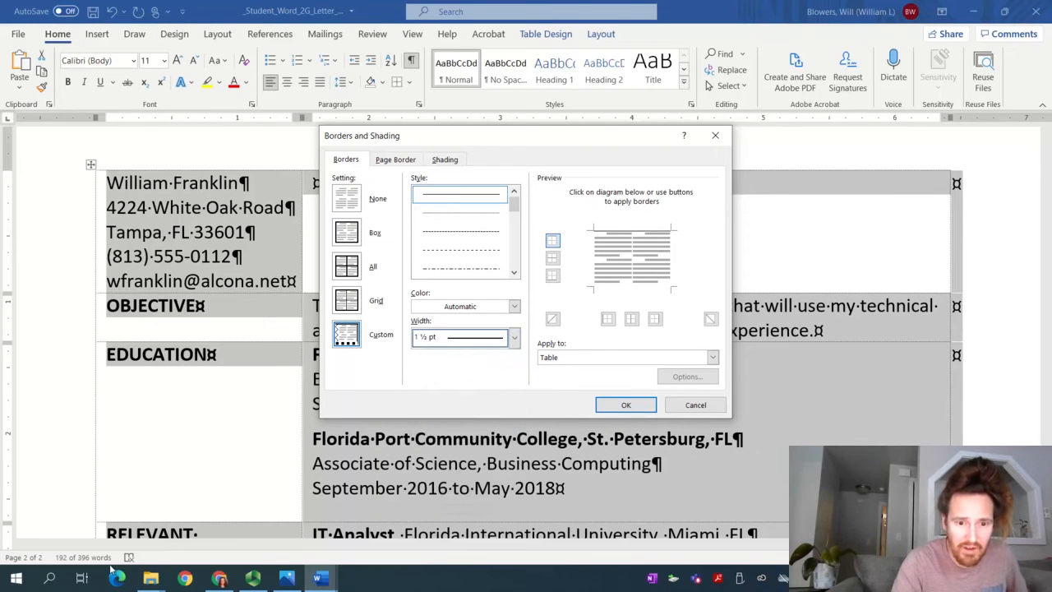
{"action": "left_click", "coordinate": [257, 579]}
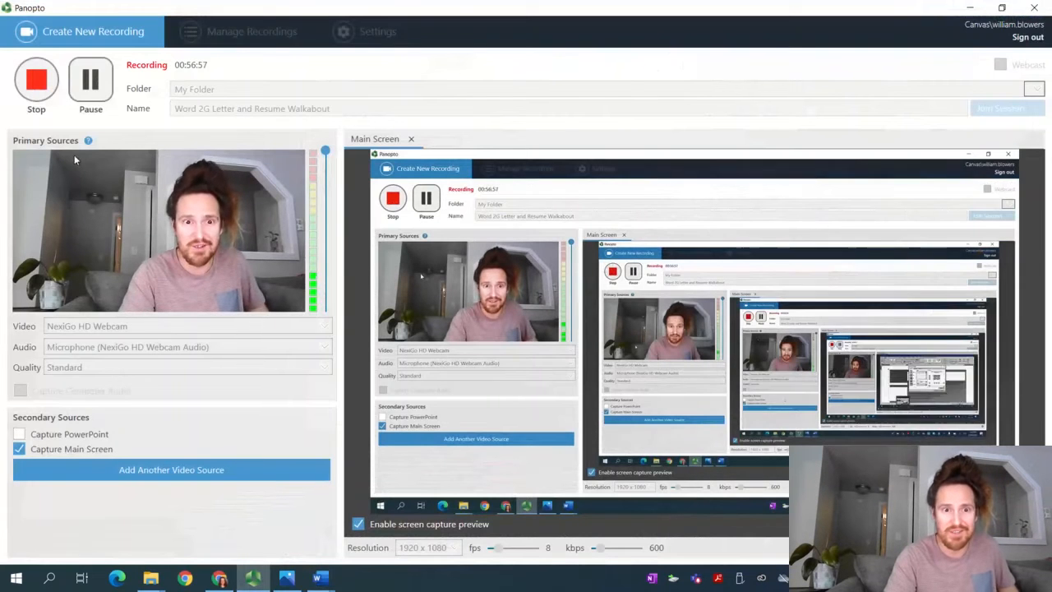
{"action": "left_click", "coordinate": [90, 80]}
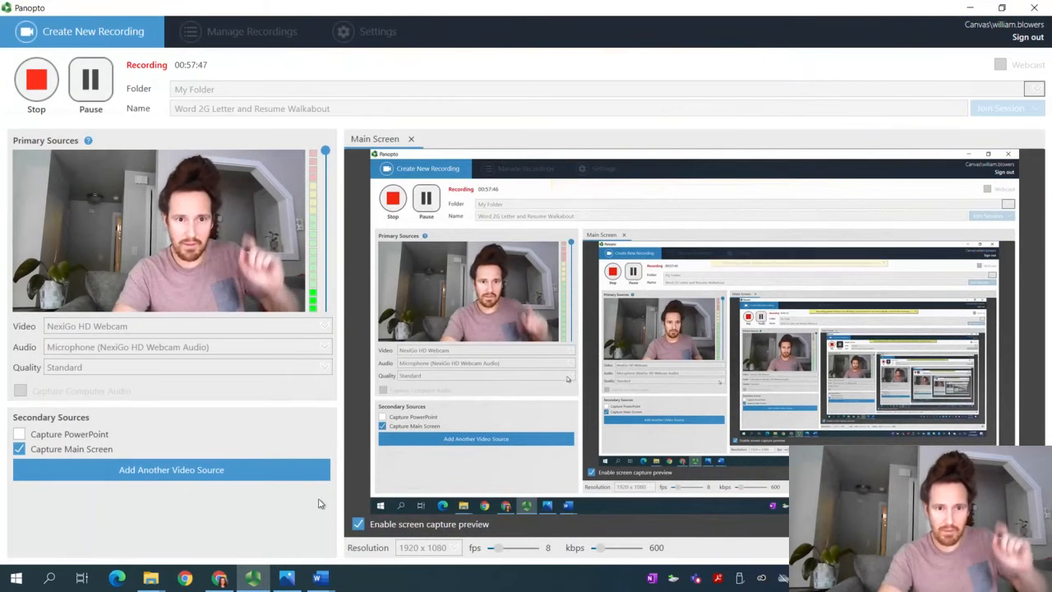
{"action": "mouse_move", "coordinate": [320, 578]}
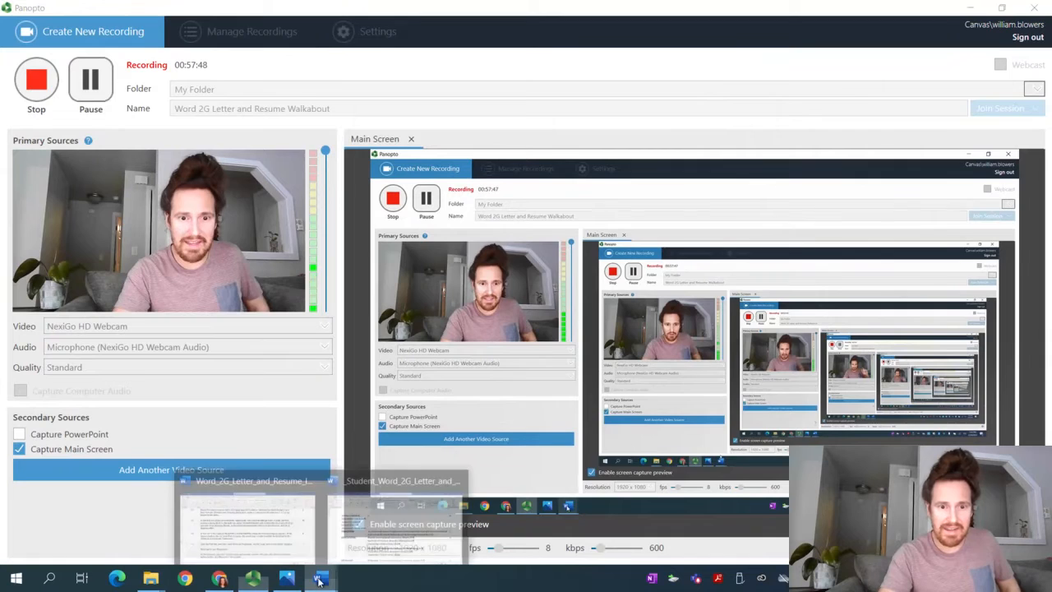
{"action": "left_click", "coordinate": [384, 491]}
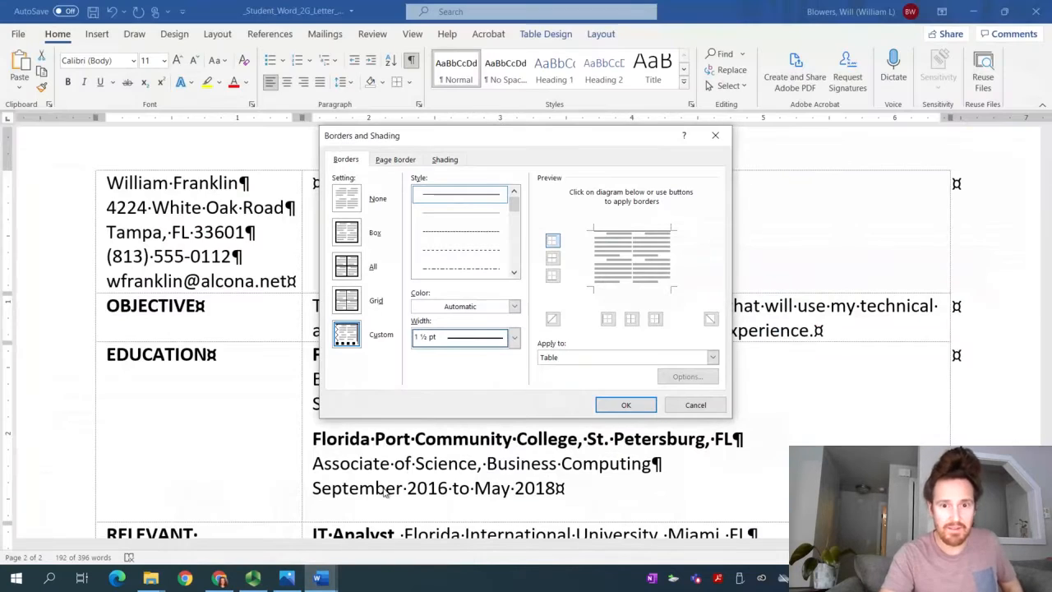
- Apply the 1 1/2 pt line as the top border of the whole resume table
{"action": "left_click", "coordinate": [634, 231]}
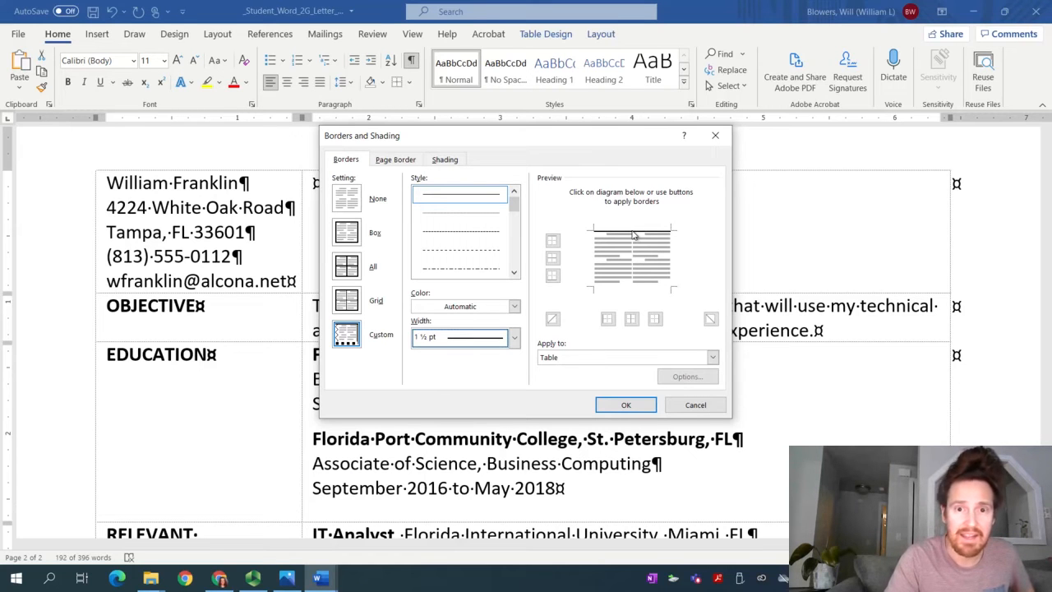
{"action": "left_click", "coordinate": [626, 404]}
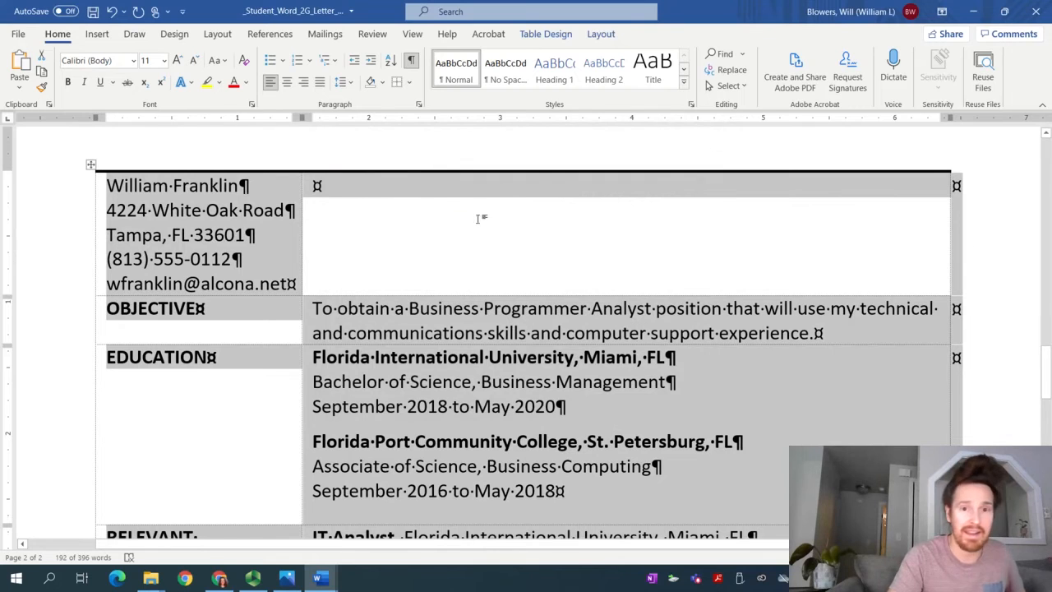
- Merge both cells in the first row of the resume table and center its five contact lines
{"action": "left_click", "coordinate": [359, 212]}
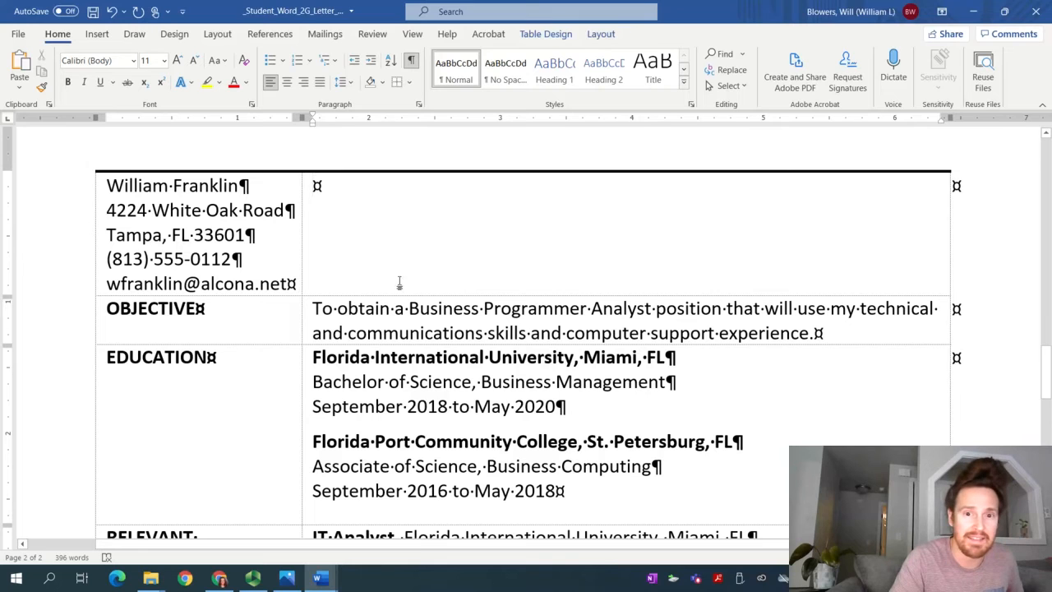
{"action": "left_click_drag", "start_coordinate": [400, 282], "coordinate": [230, 278]}
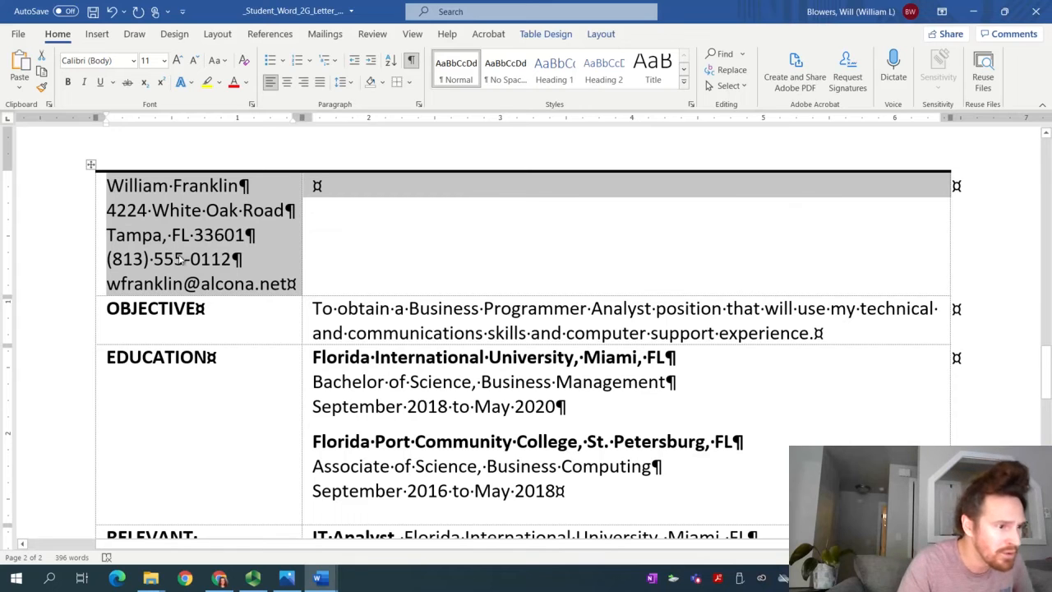
{"action": "left_click", "coordinate": [600, 36]}
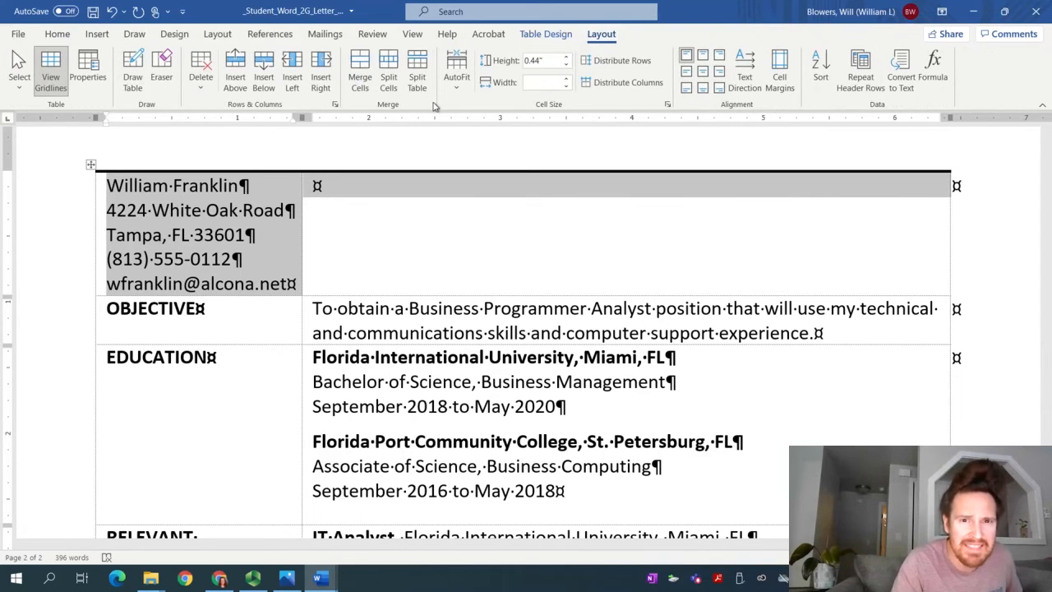
{"action": "left_click", "coordinate": [358, 82]}
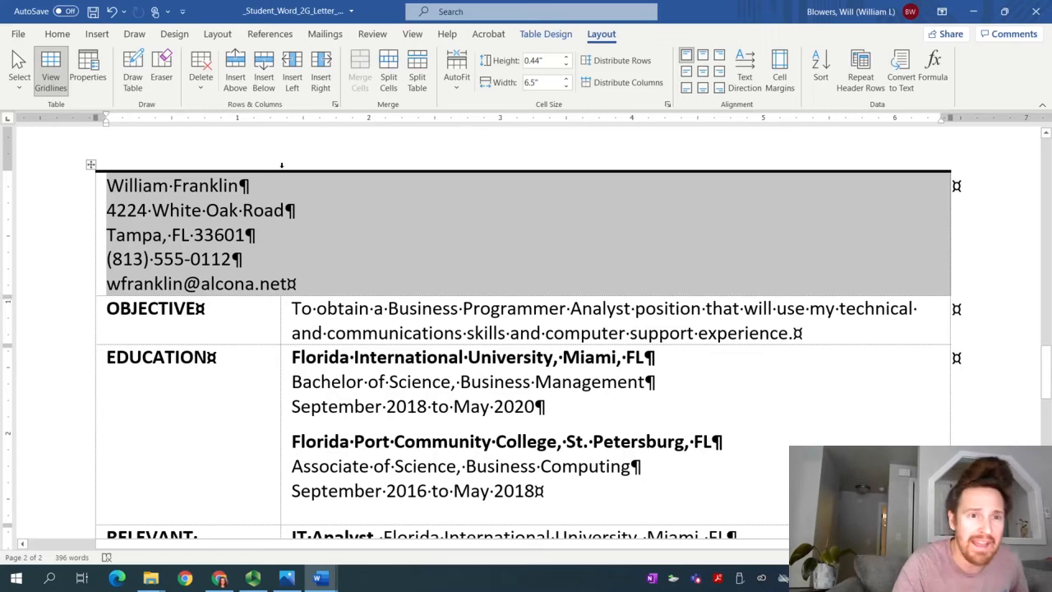
{"action": "left_click", "coordinate": [57, 33]}
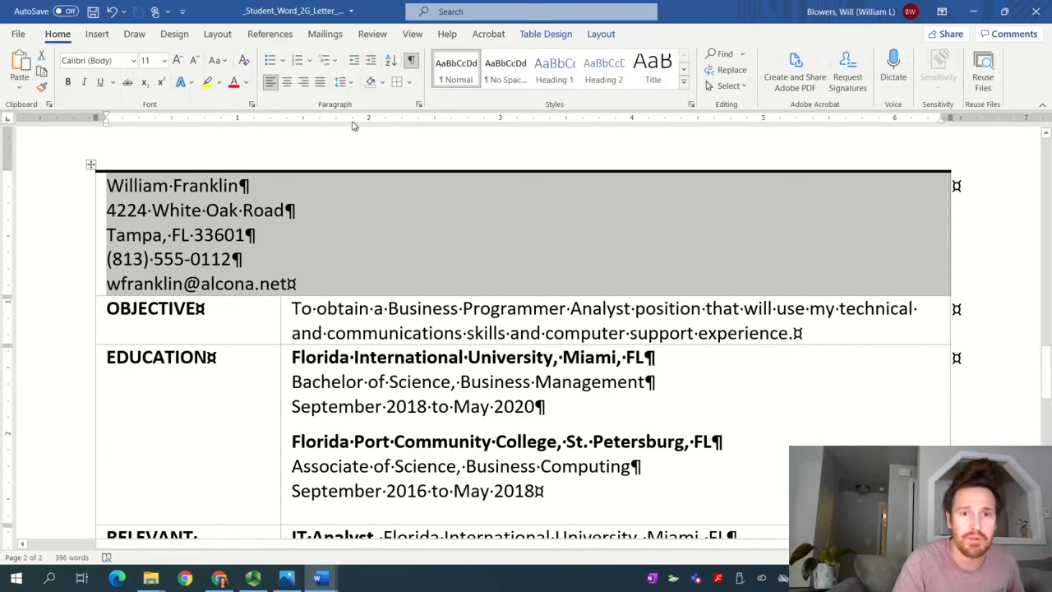
{"action": "left_click", "coordinate": [287, 82]}
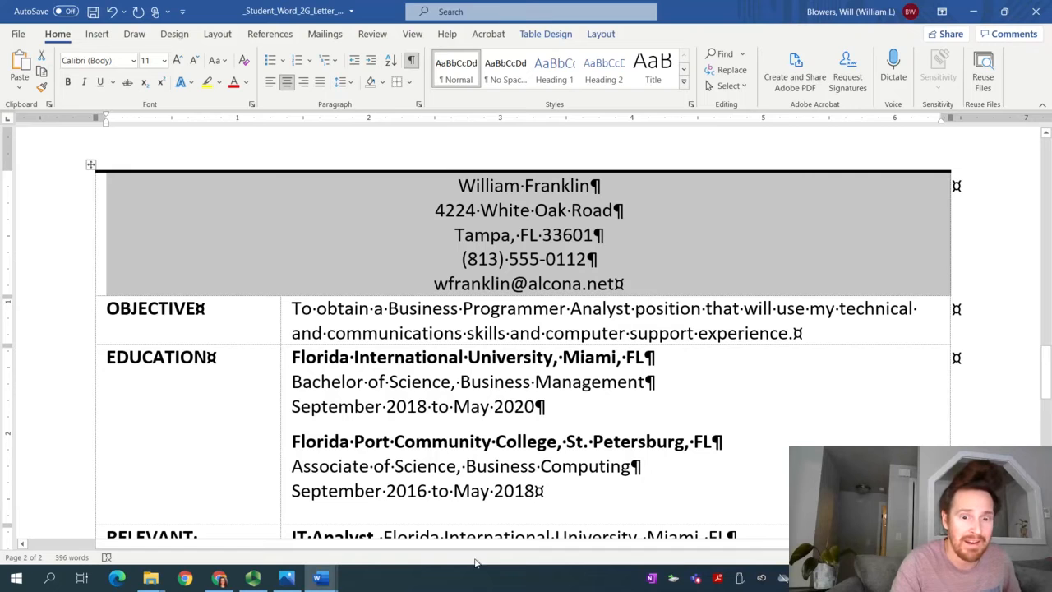
- Switch to the instructions document and highlight the step 11 instructions in yellow
{"action": "mouse_move", "coordinate": [319, 578]}
{"action": "left_click", "coordinate": [239, 546]}
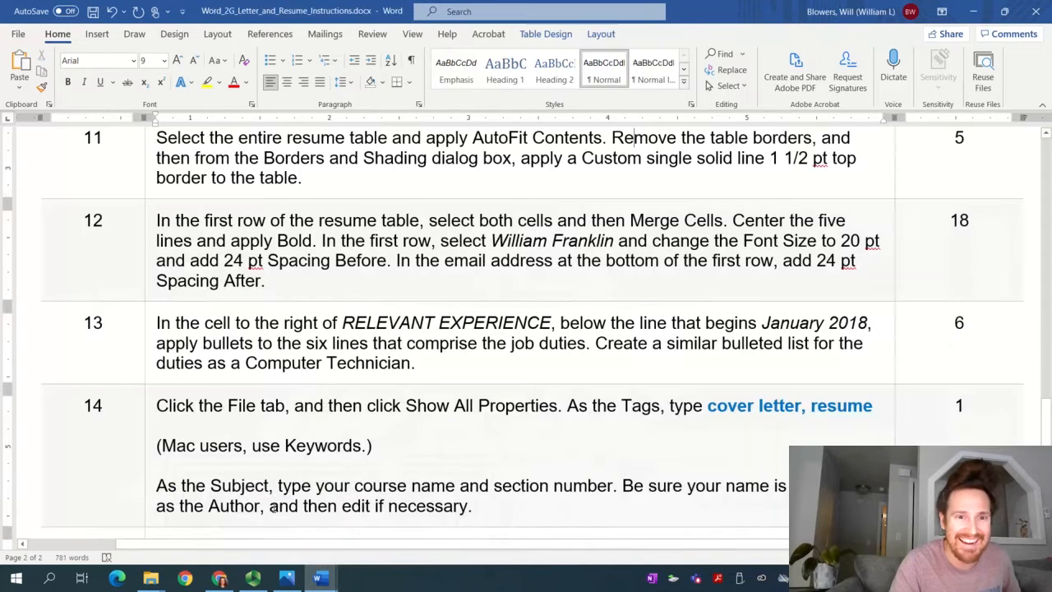
{"action": "scroll", "coordinate": [302, 315], "scroll_direction": "up", "scroll_amount": 3}
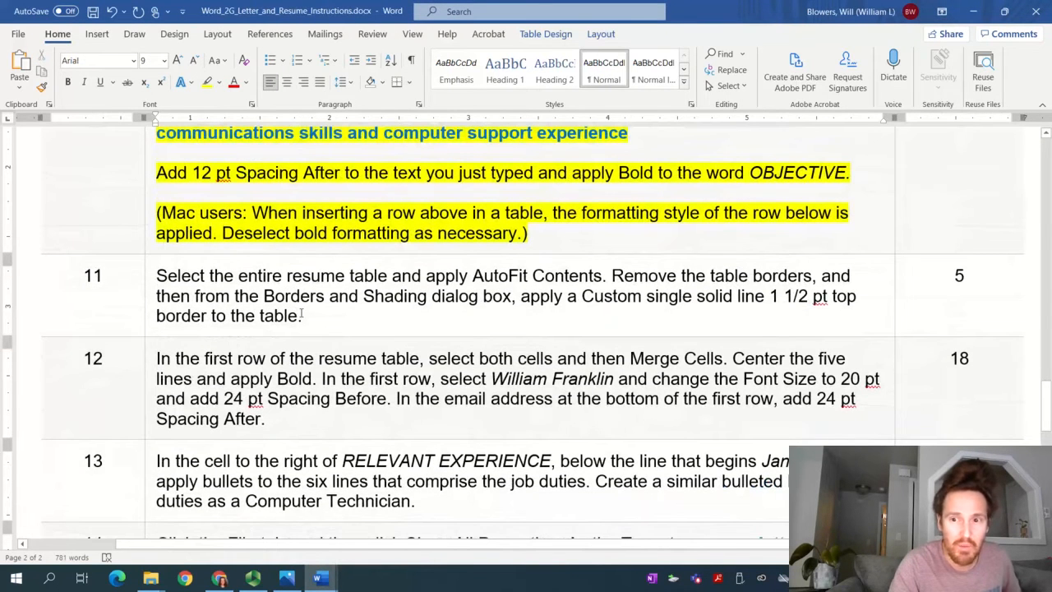
{"action": "left_click_drag", "start_coordinate": [203, 309], "coordinate": [151, 278]}
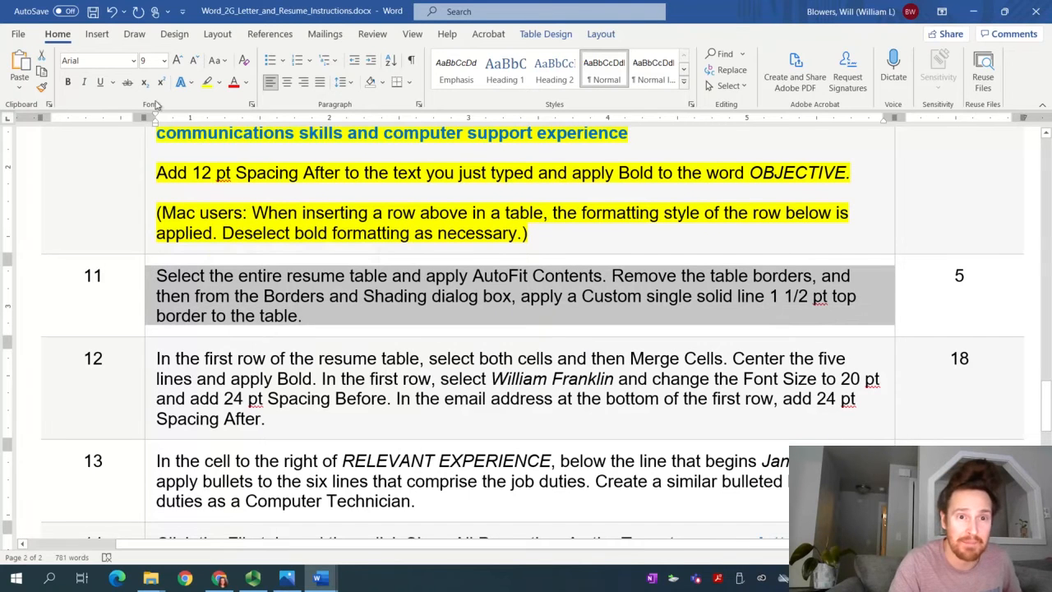
{"action": "left_click", "coordinate": [207, 83]}
{"action": "left_click", "coordinate": [327, 358]}
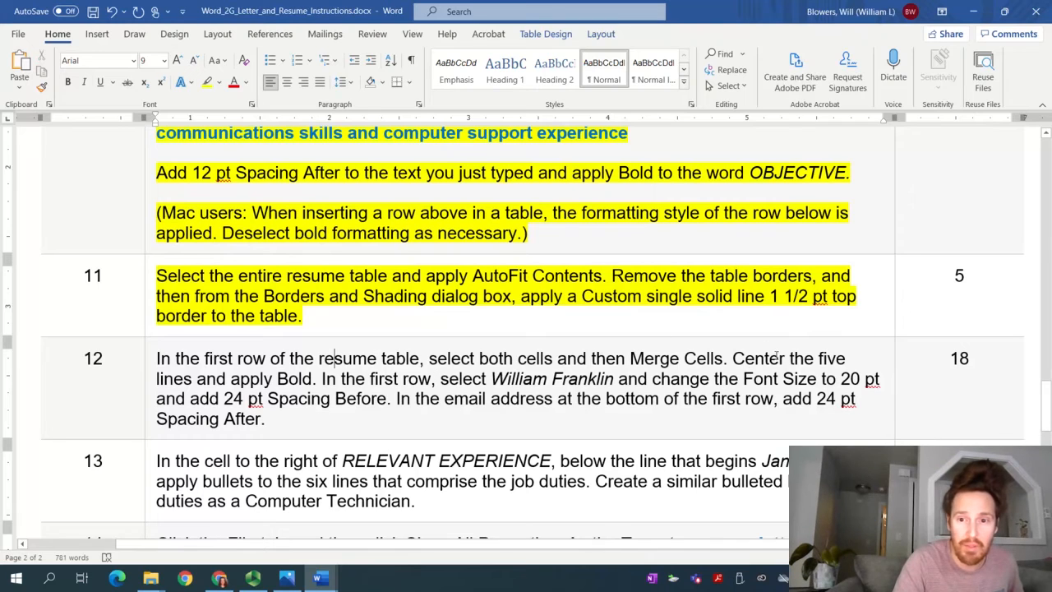
- Highlight the step 12 sentences about merging the first-row cells, centering the five lines and applying Bold in yellow
{"action": "left_click_drag", "start_coordinate": [728, 359], "coordinate": [165, 359]}
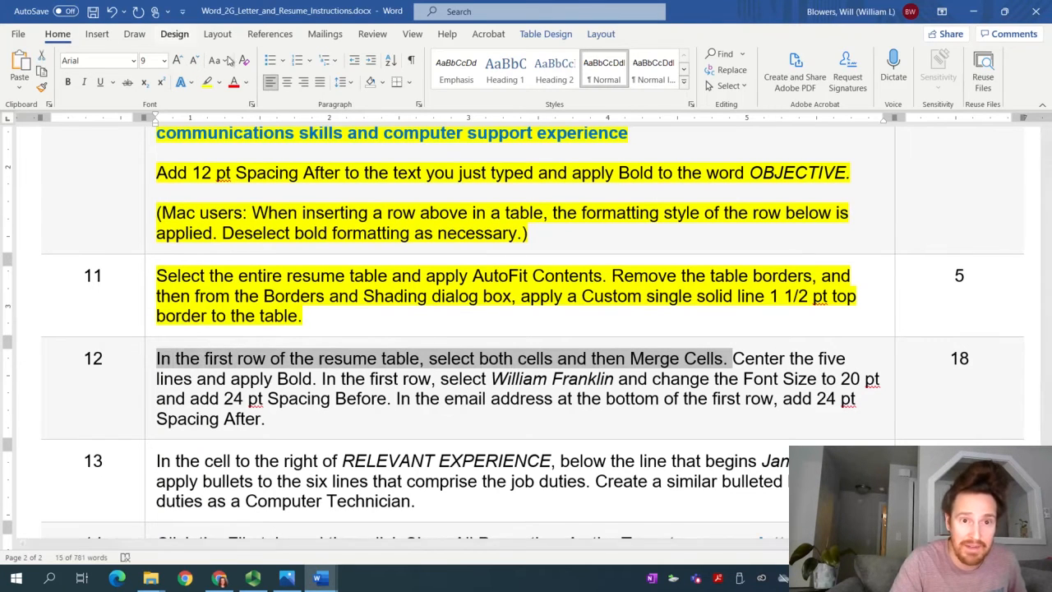
{"action": "left_click", "coordinate": [207, 82]}
{"action": "left_click_drag", "start_coordinate": [320, 380], "coordinate": [732, 359]}
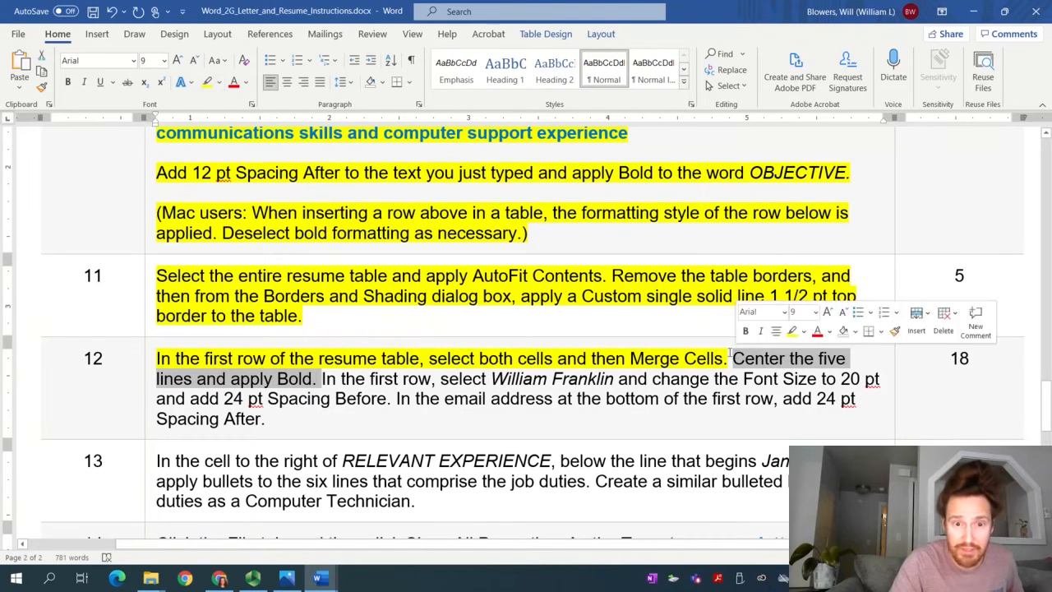
{"action": "left_click", "coordinate": [207, 82]}
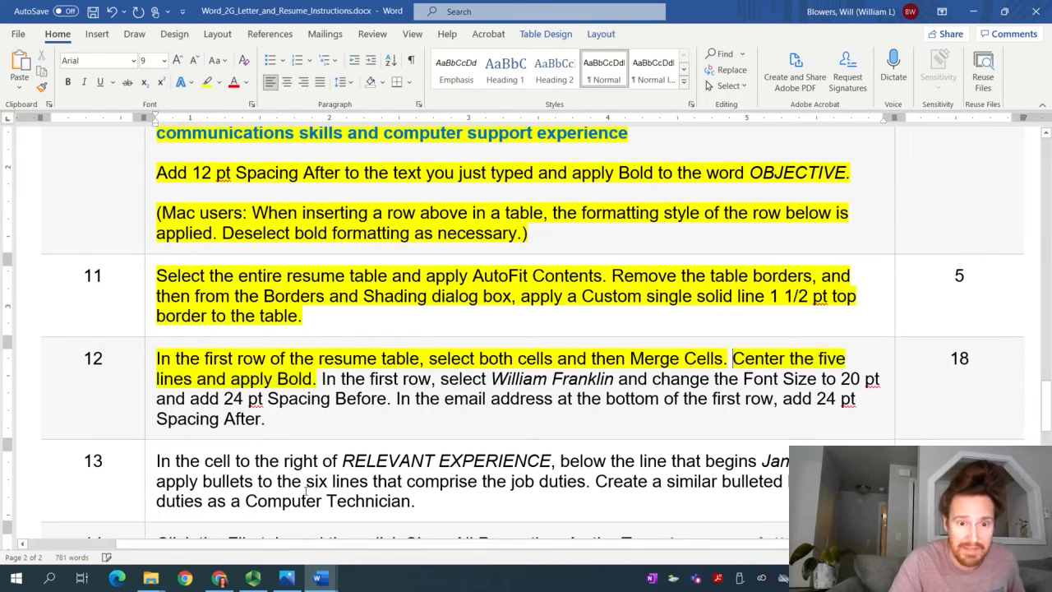
- Return to the student resume document and bold the five contact lines in the table's first row
{"action": "mouse_move", "coordinate": [320, 580]}
{"action": "left_click", "coordinate": [374, 475]}
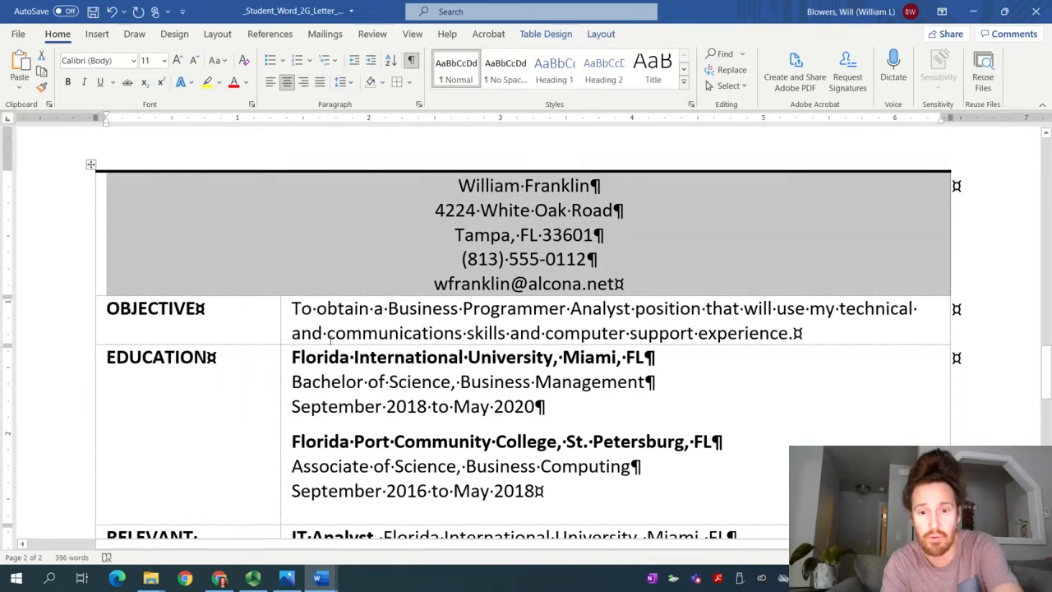
{"action": "key", "text": "ctrl+b"}
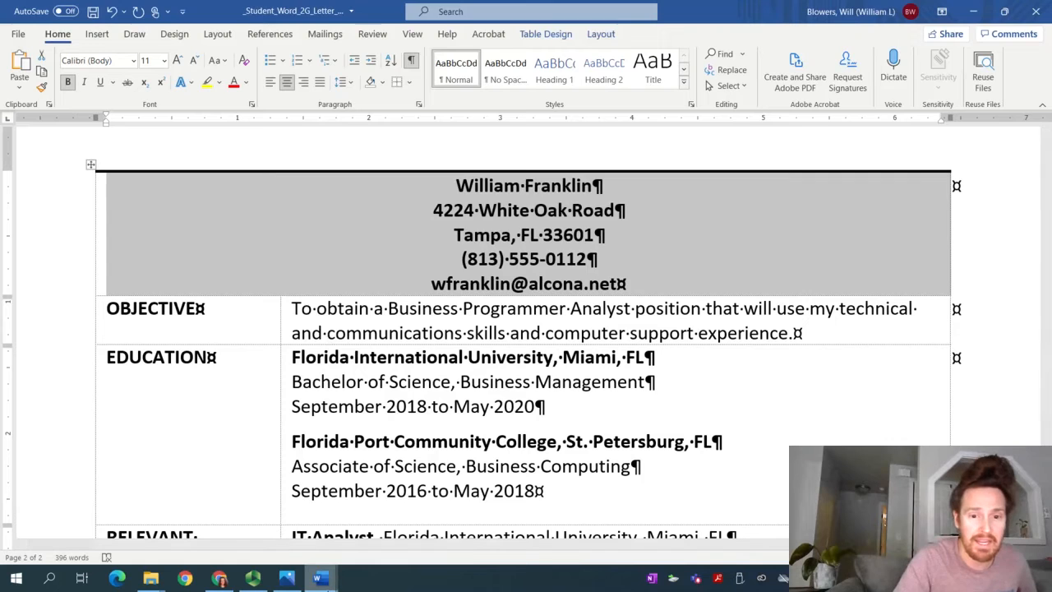
- Check step 12 in the instructions document, and set the name line in the resume table's first row to 20 pt
{"action": "mouse_move", "coordinate": [320, 580]}
{"action": "left_click", "coordinate": [246, 464]}
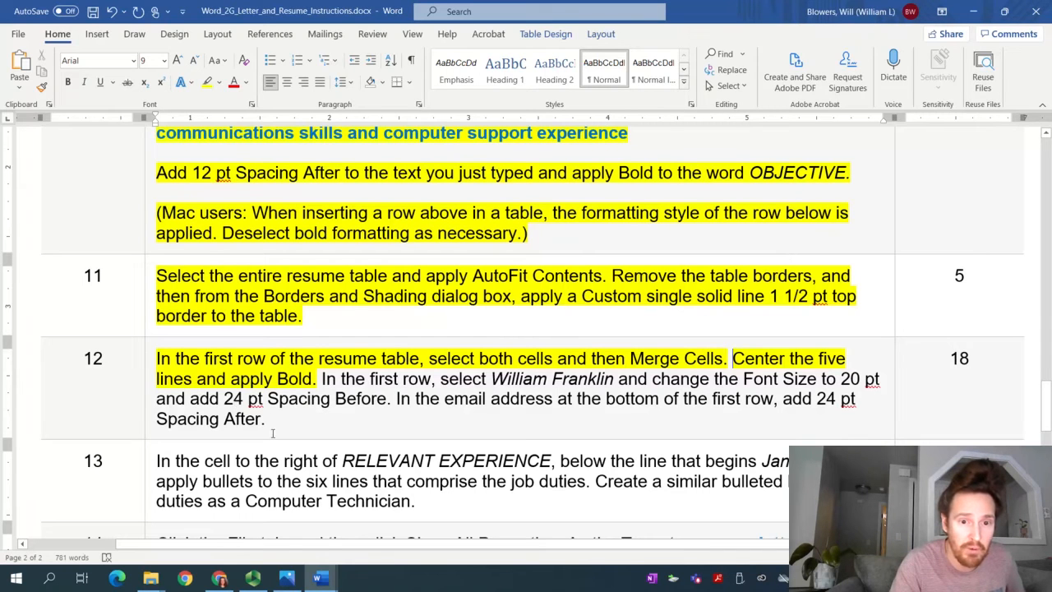
{"action": "mouse_move", "coordinate": [321, 580]}
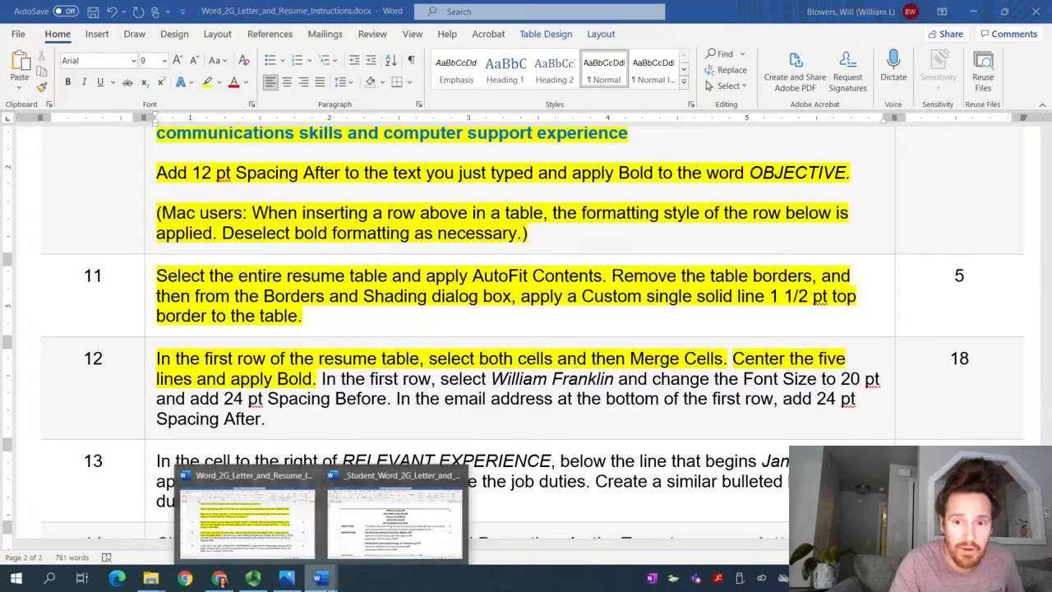
{"action": "left_click", "coordinate": [387, 550]}
{"action": "left_click", "coordinate": [606, 191]}
{"action": "triple_click", "coordinate": [536, 189]}
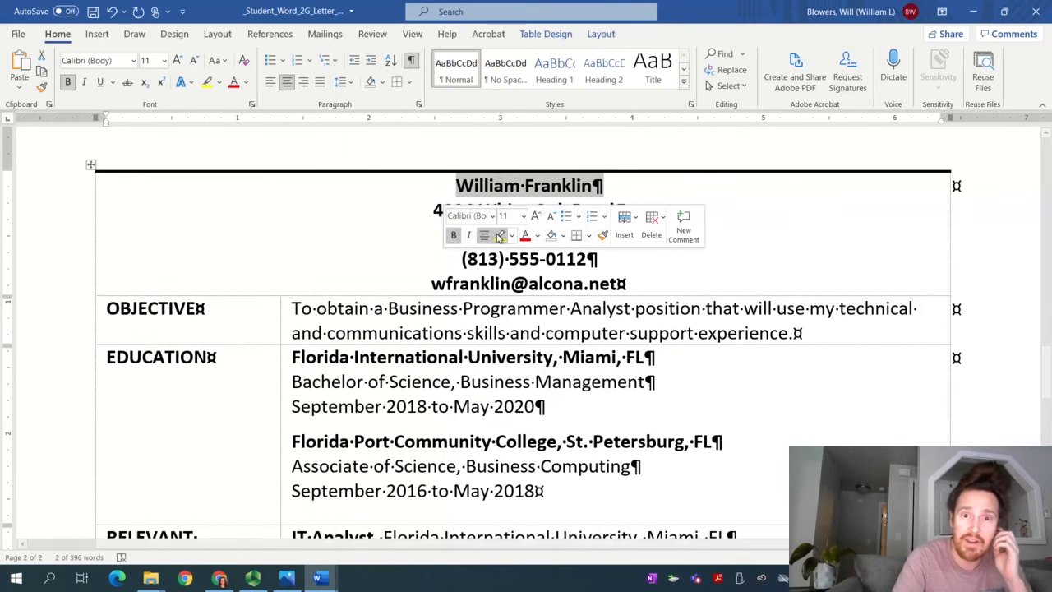
{"action": "left_click", "coordinate": [523, 217]}
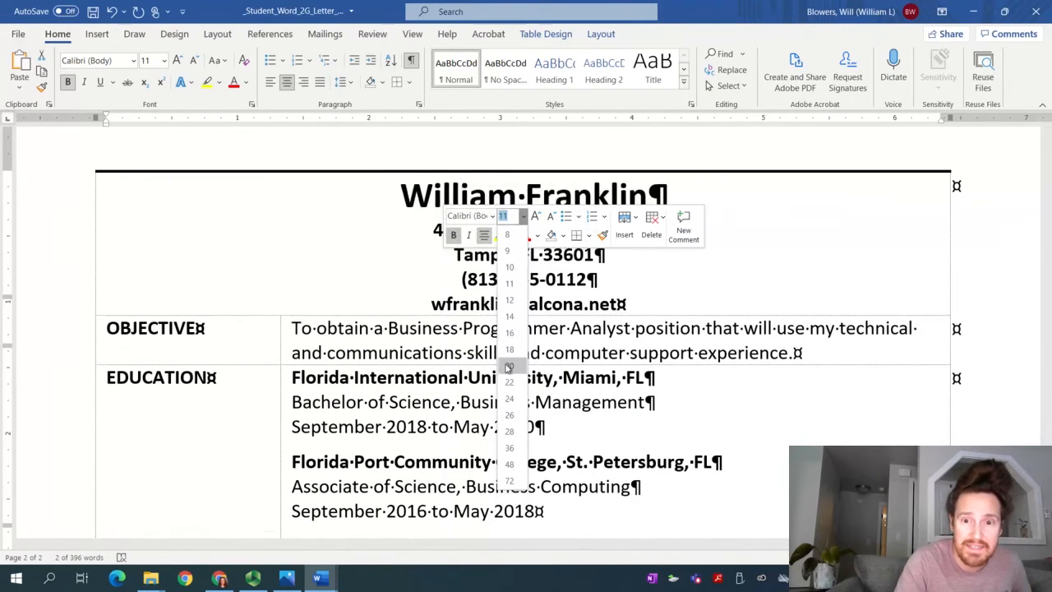
{"action": "left_click", "coordinate": [510, 365]}
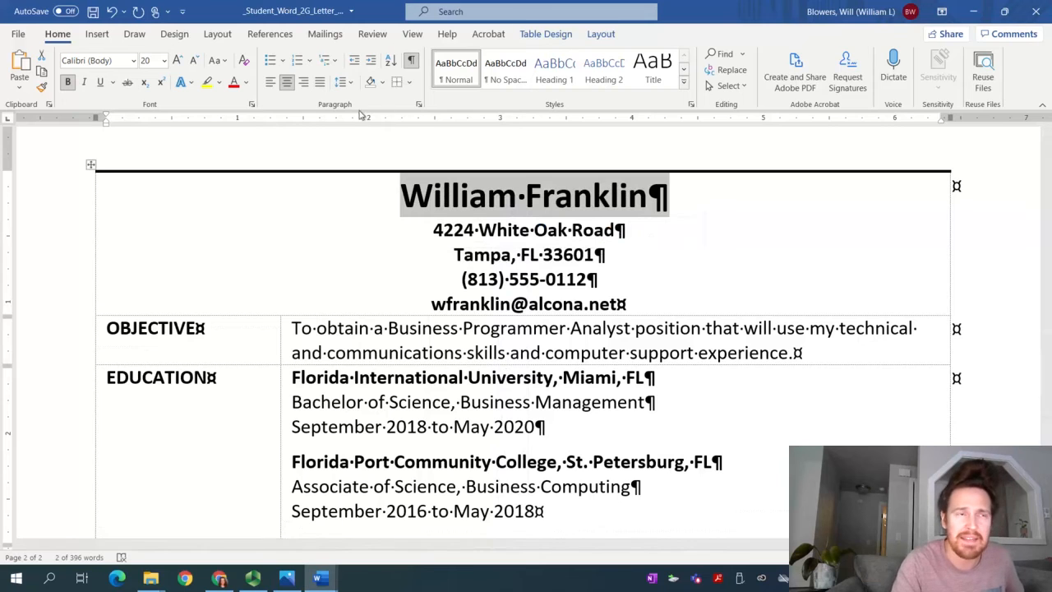
{"action": "left_click", "coordinate": [419, 105]}
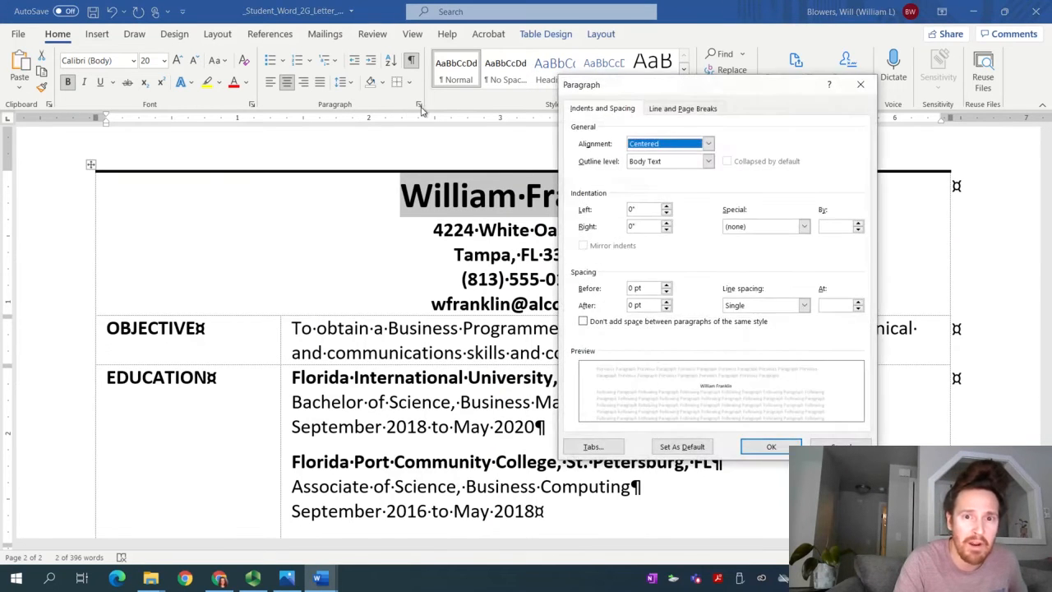
{"action": "left_click", "coordinate": [326, 575]}
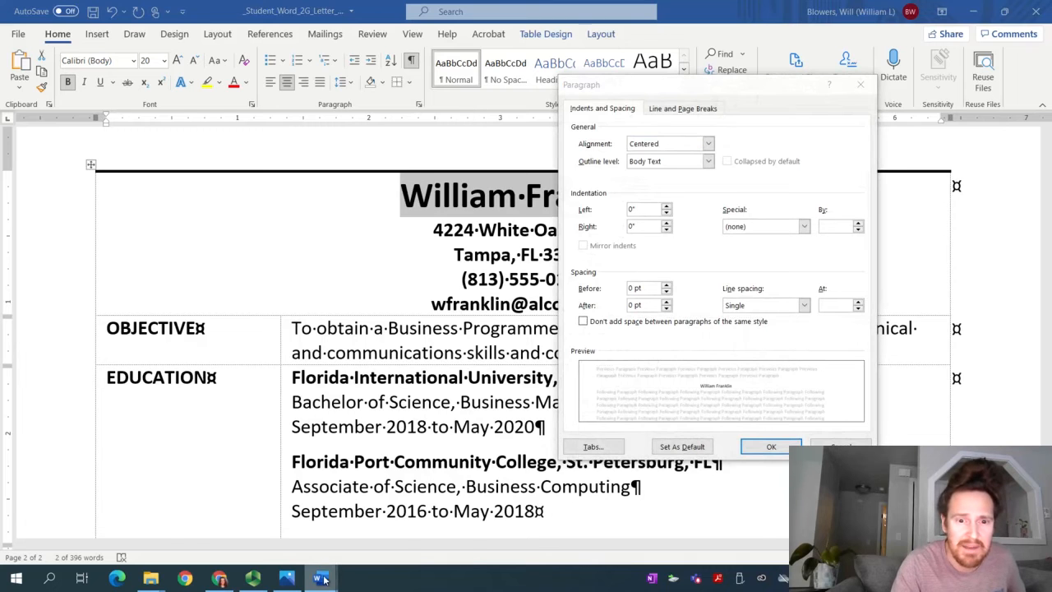
{"action": "left_click", "coordinate": [395, 518]}
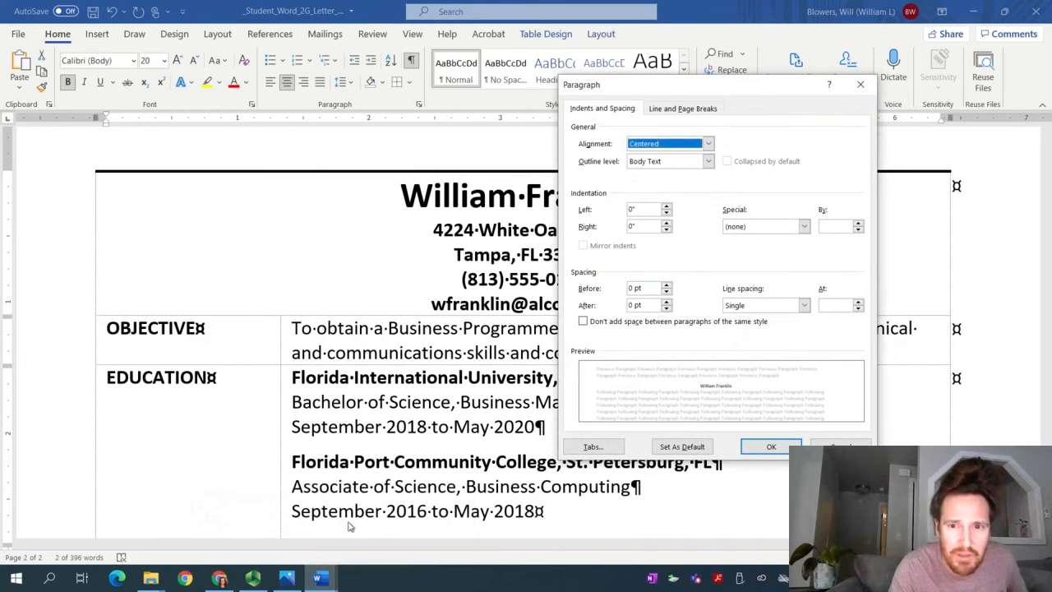
{"action": "left_click", "coordinate": [864, 93]}
- Recheck step 12 in the instructions document, and add 24 pt spacing before the name line in the student resume
{"action": "mouse_move", "coordinate": [320, 577]}
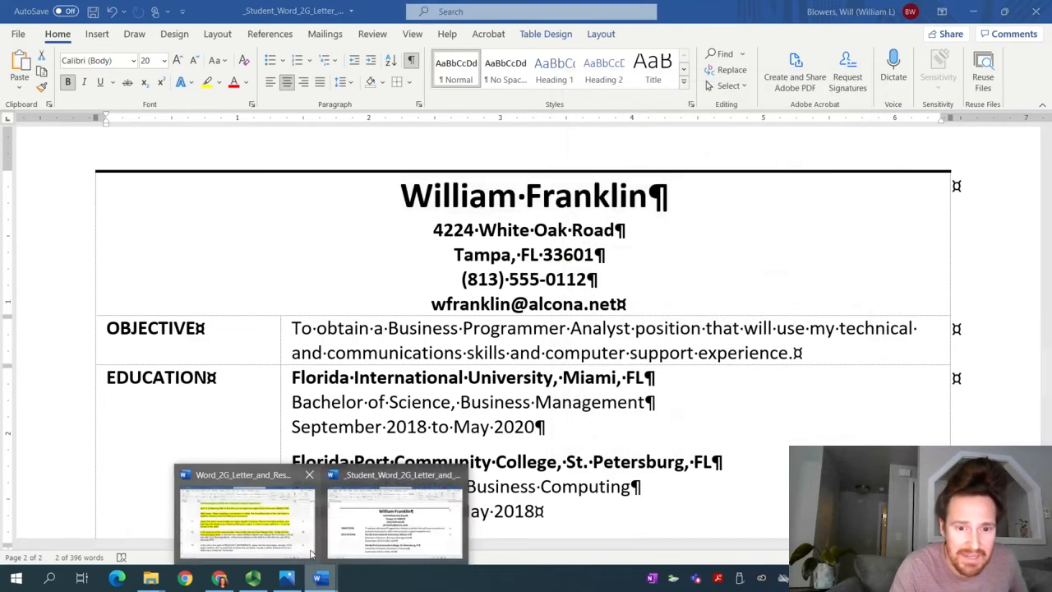
{"action": "left_click", "coordinate": [246, 517]}
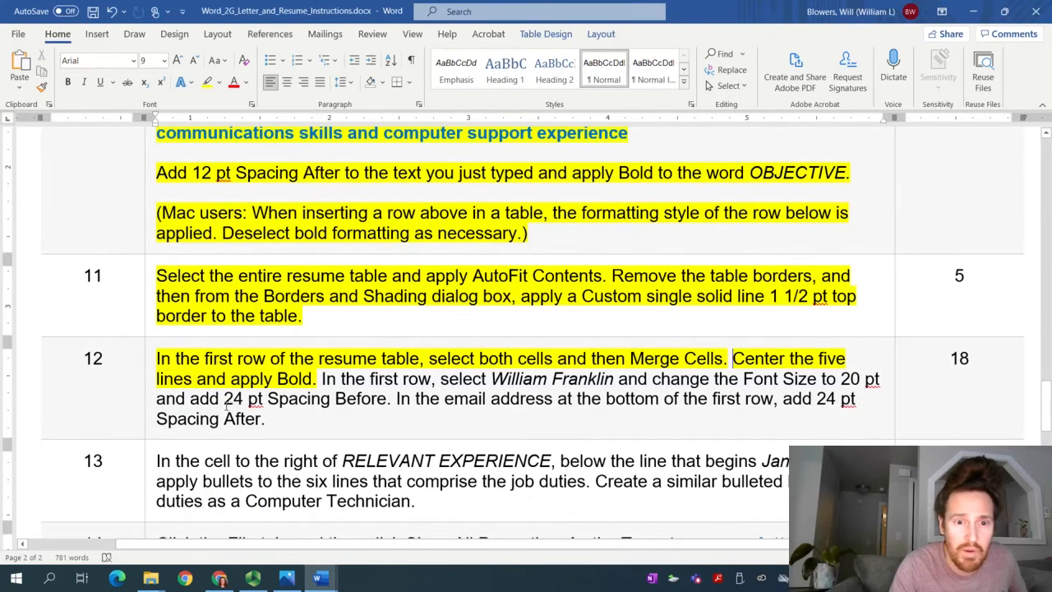
{"action": "mouse_move", "coordinate": [320, 577]}
{"action": "left_click", "coordinate": [375, 529]}
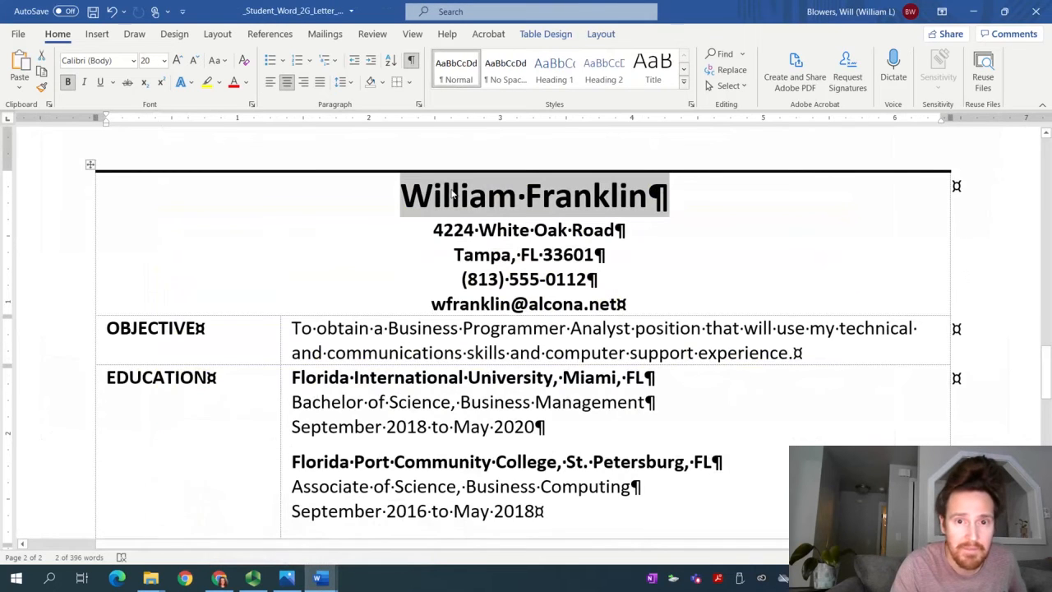
{"action": "left_click", "coordinate": [418, 104]}
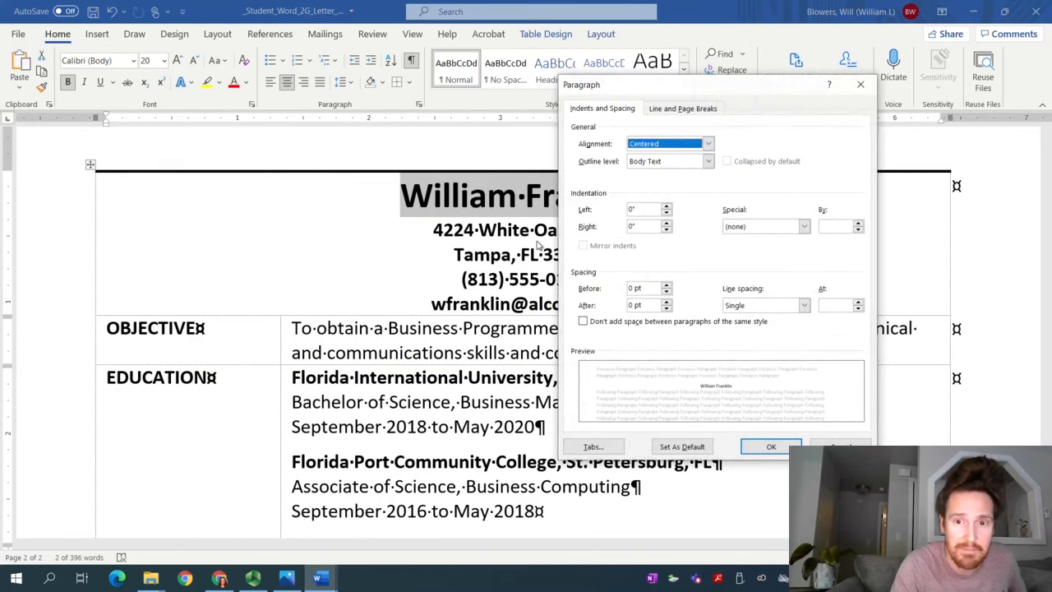
{"action": "left_click", "coordinate": [665, 285]}
{"action": "left_click", "coordinate": [665, 285]}
{"action": "left_click", "coordinate": [665, 285]}
{"action": "left_click", "coordinate": [665, 285]}
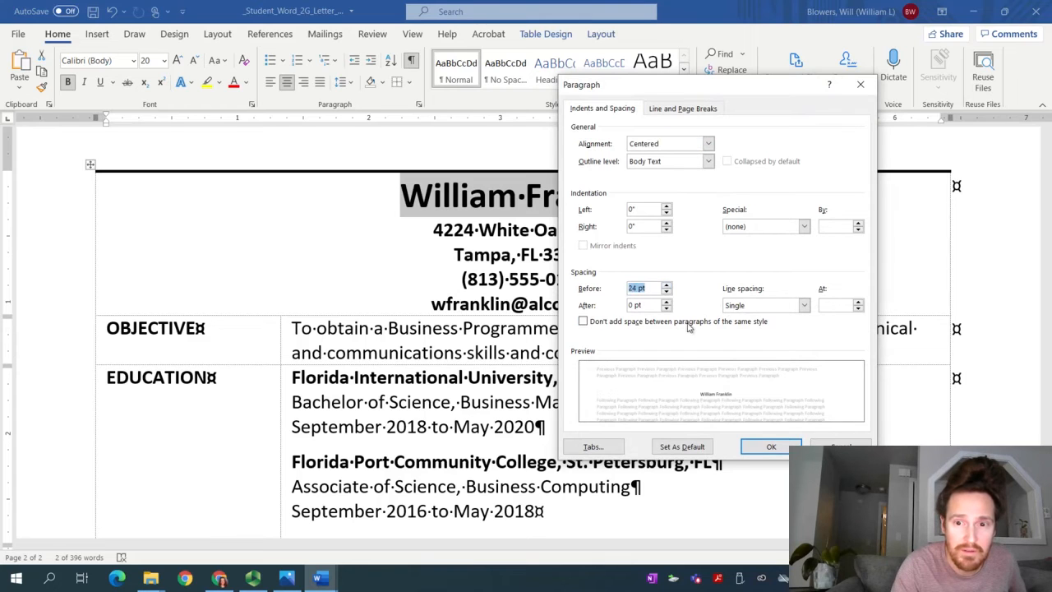
{"action": "left_click", "coordinate": [771, 447]}
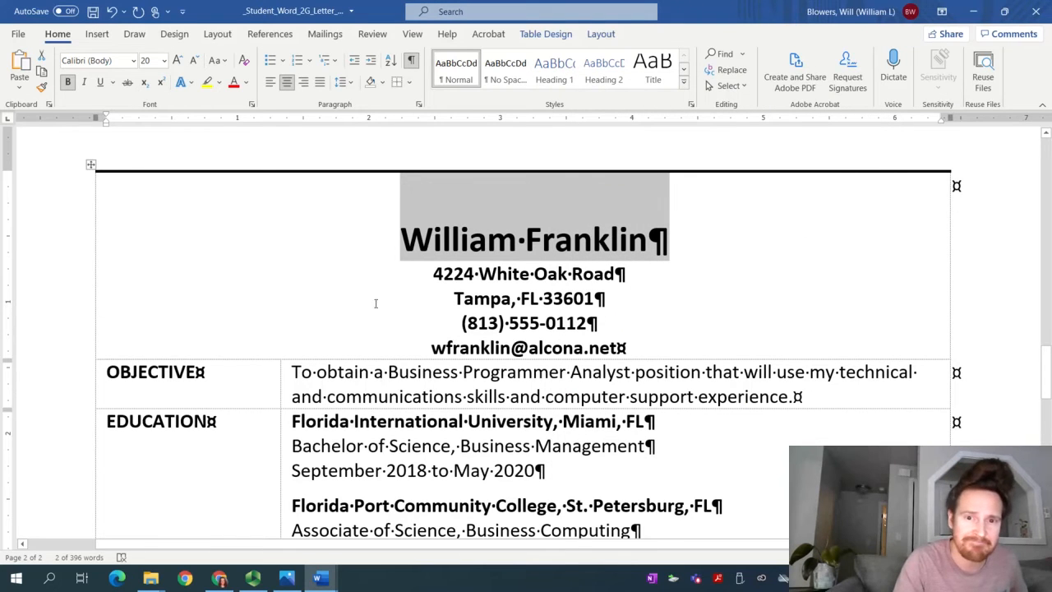
- Read the email address formatting instruction in step 12, and select the email address at the bottom of the resume table's first row
{"action": "mouse_move", "coordinate": [320, 577]}
{"action": "left_click", "coordinate": [279, 555]}
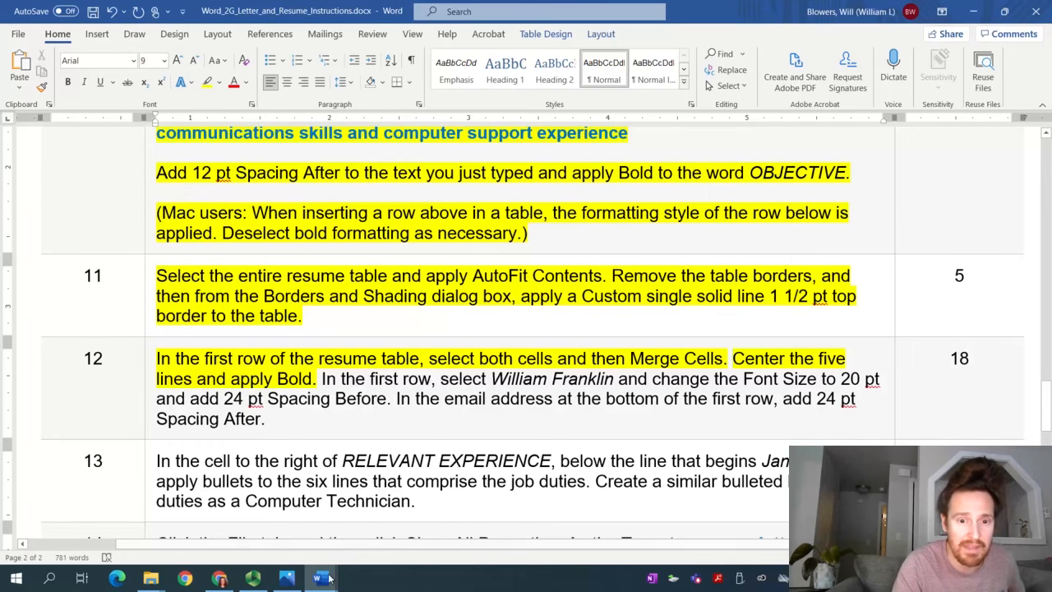
{"action": "mouse_move", "coordinate": [320, 577]}
{"action": "left_click", "coordinate": [558, 538]}
{"action": "left_click", "coordinate": [612, 323]}
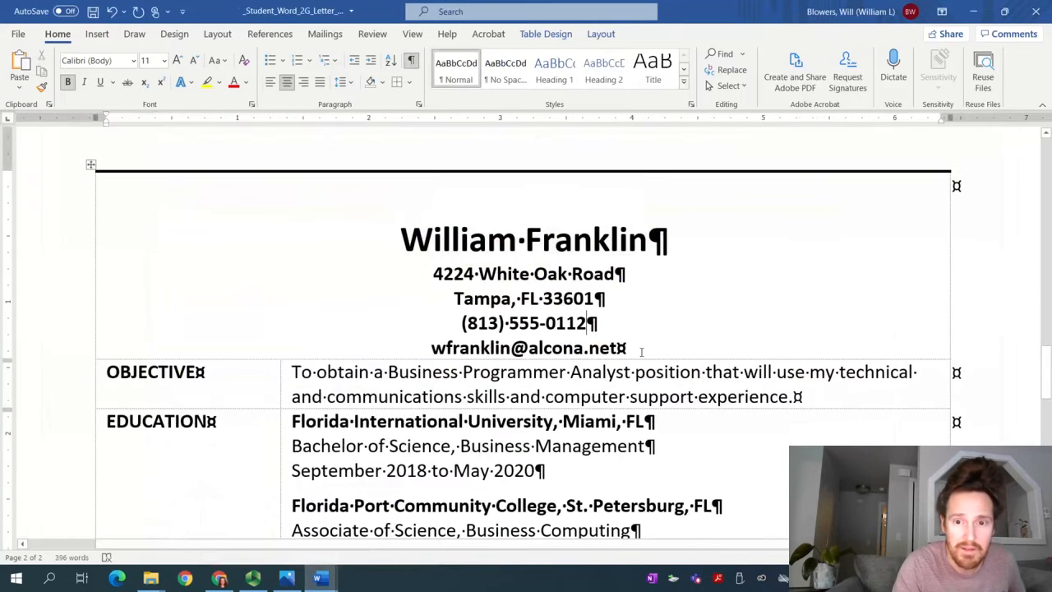
{"action": "left_click_drag", "start_coordinate": [559, 360], "coordinate": [443, 362]}
{"action": "left_click", "coordinate": [389, 350]}
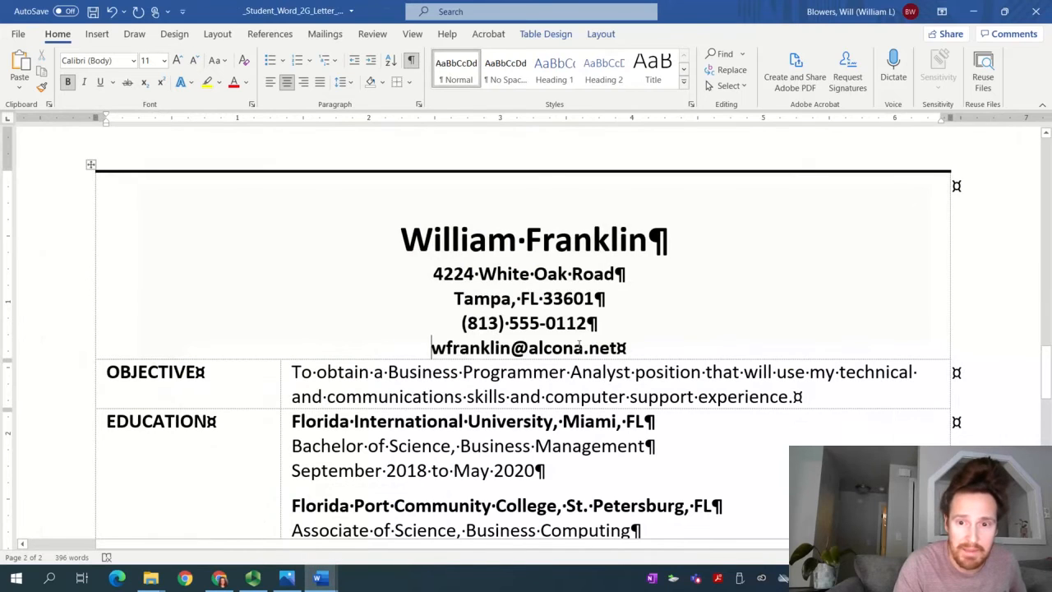
{"action": "left_click_drag", "start_coordinate": [627, 349], "coordinate": [473, 352]}
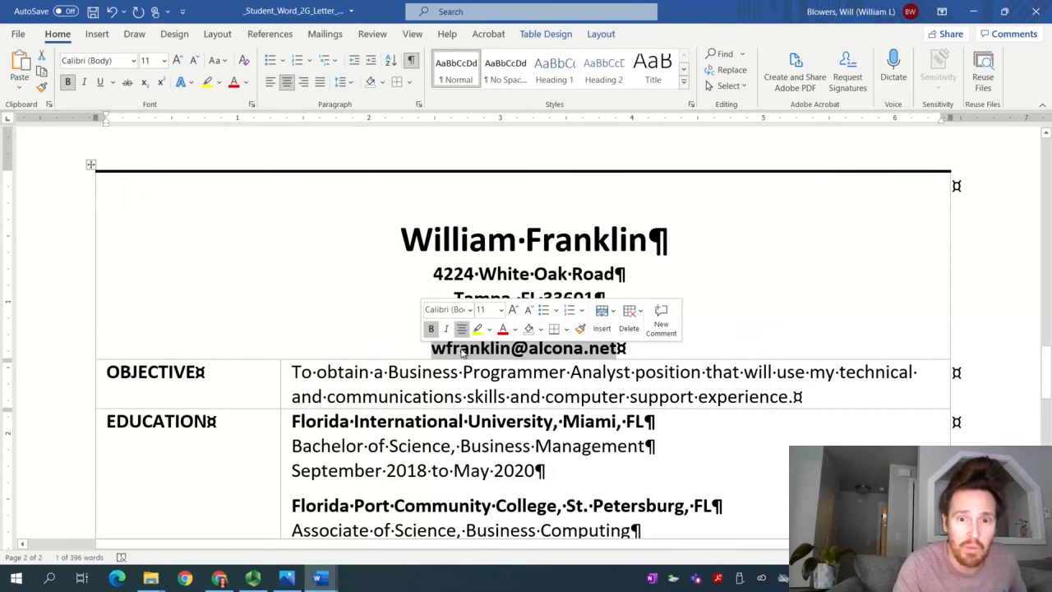
{"action": "left_click", "coordinate": [419, 104]}
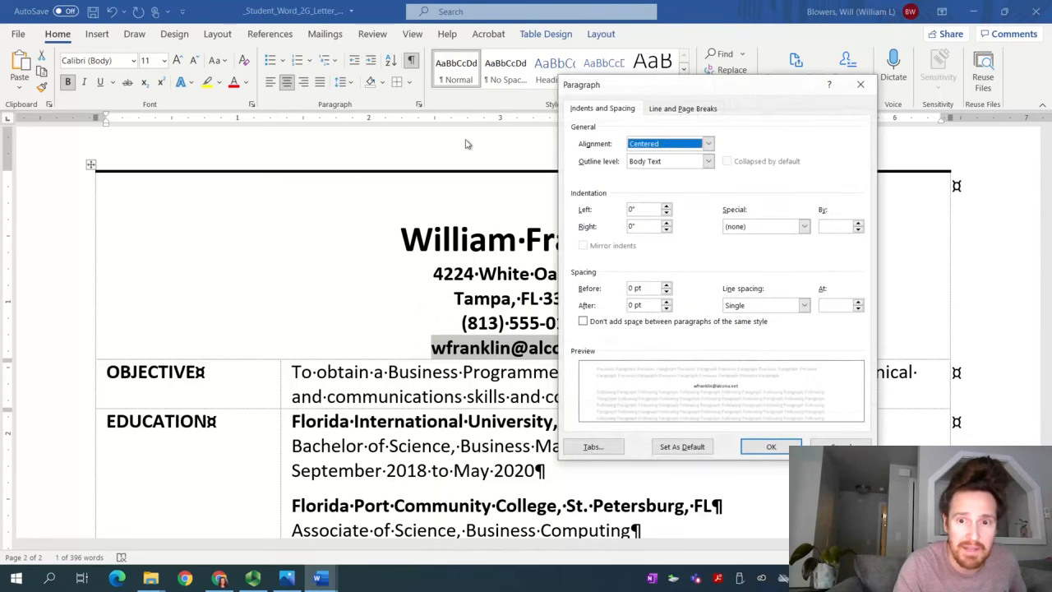
{"action": "left_click", "coordinate": [323, 579]}
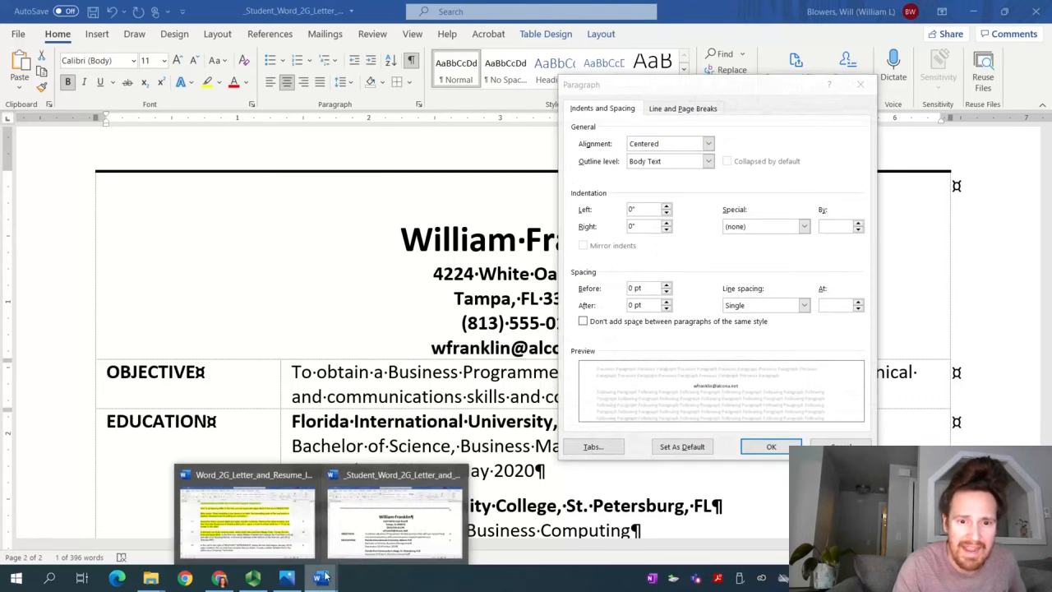
{"action": "left_click", "coordinate": [861, 84]}
- Verify the step 12 spacing instruction, and add 24 pt spacing after the email address line in the resume table's first row
{"action": "mouse_move", "coordinate": [317, 579]}
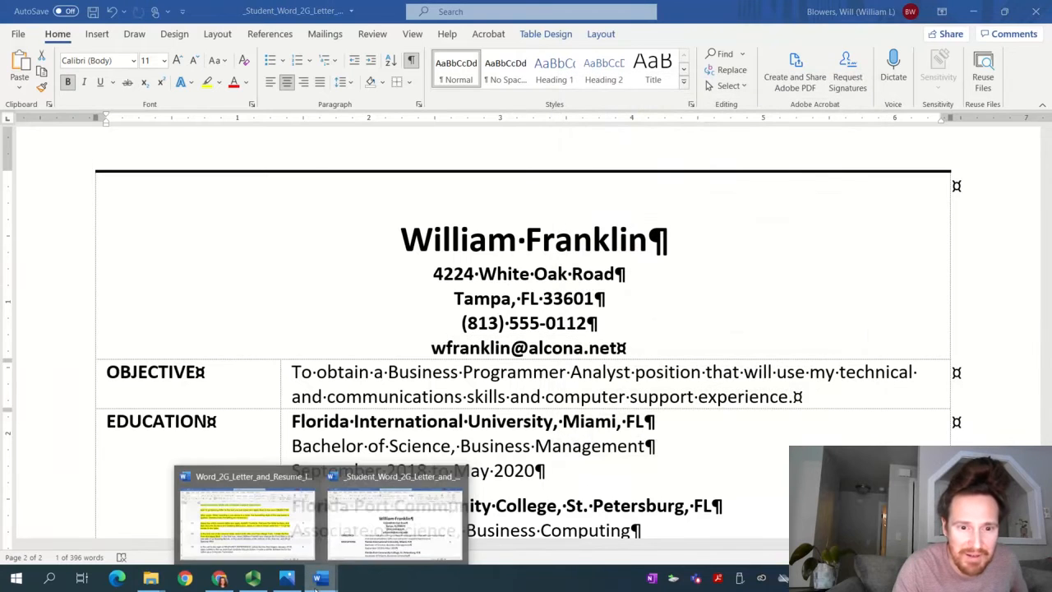
{"action": "left_click", "coordinate": [246, 542]}
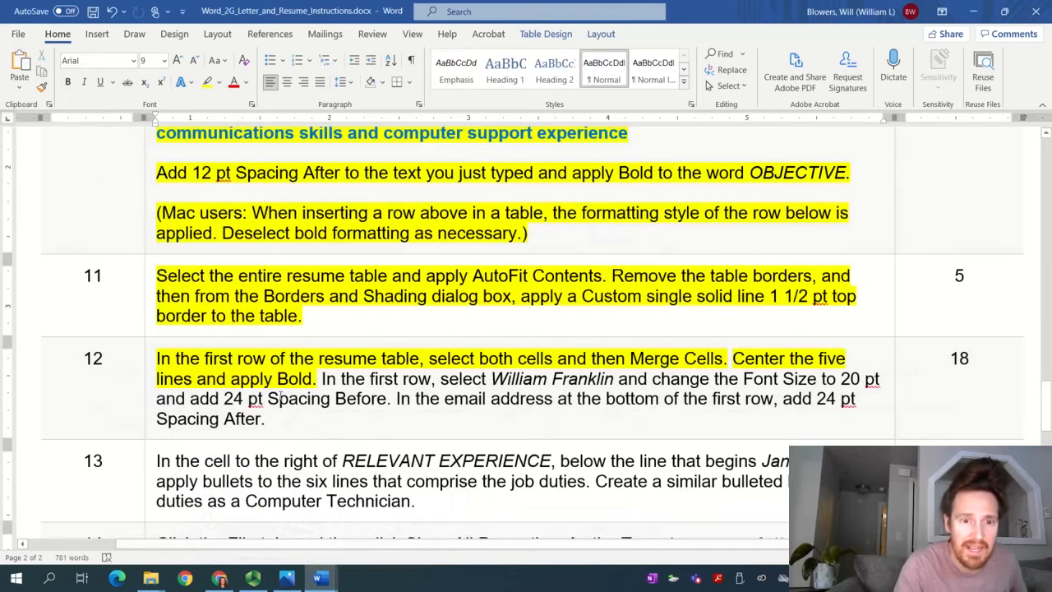
{"action": "mouse_move", "coordinate": [317, 579]}
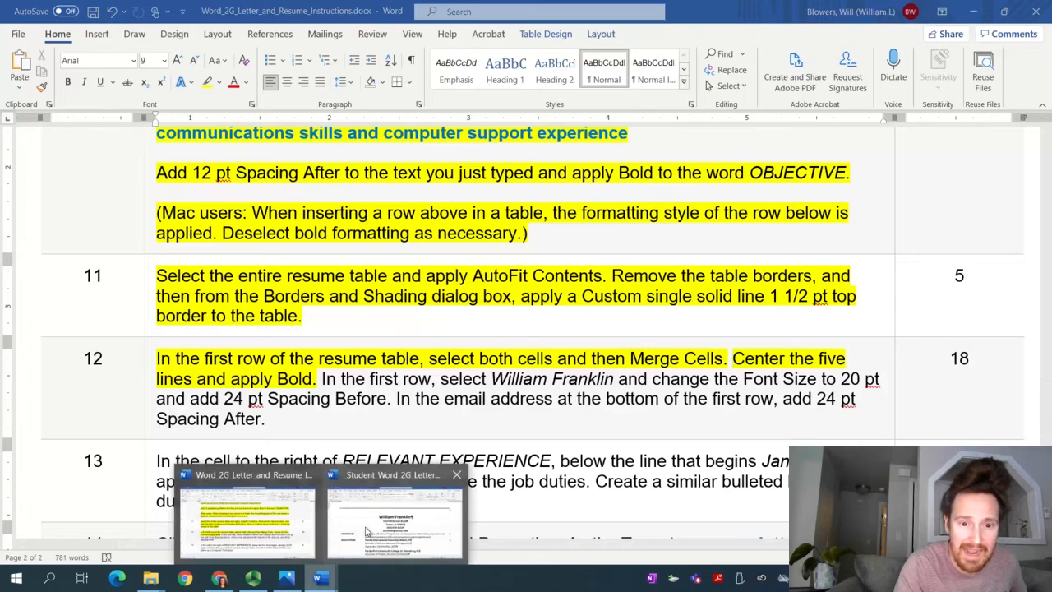
{"action": "left_click", "coordinate": [402, 477]}
{"action": "left_click", "coordinate": [418, 104]}
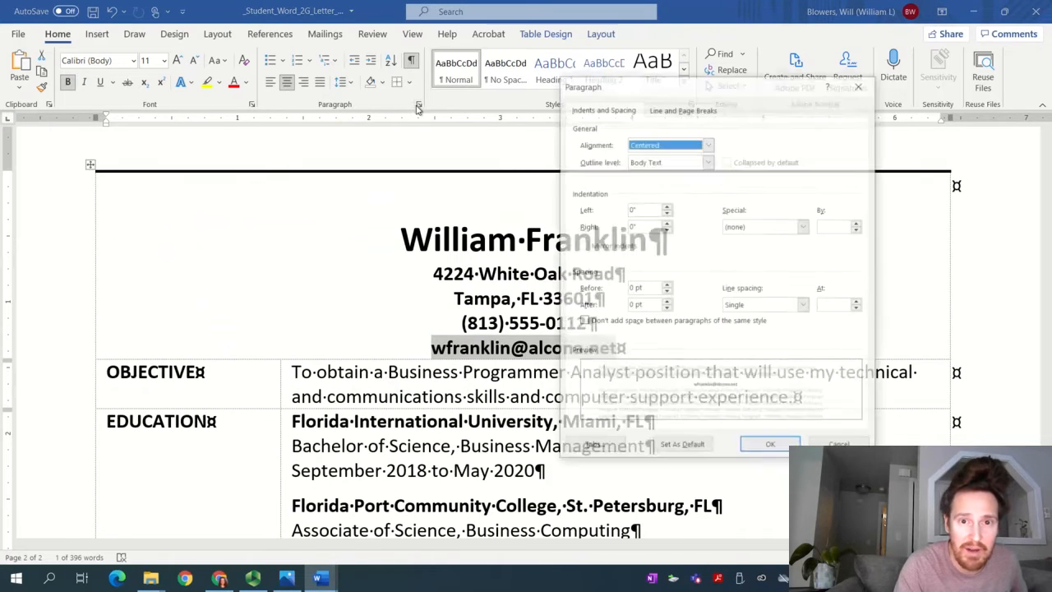
{"action": "left_click", "coordinate": [667, 301]}
{"action": "left_click", "coordinate": [666, 300]}
{"action": "left_click", "coordinate": [667, 301]}
{"action": "left_click", "coordinate": [667, 301]}
{"action": "left_click", "coordinate": [752, 448]}
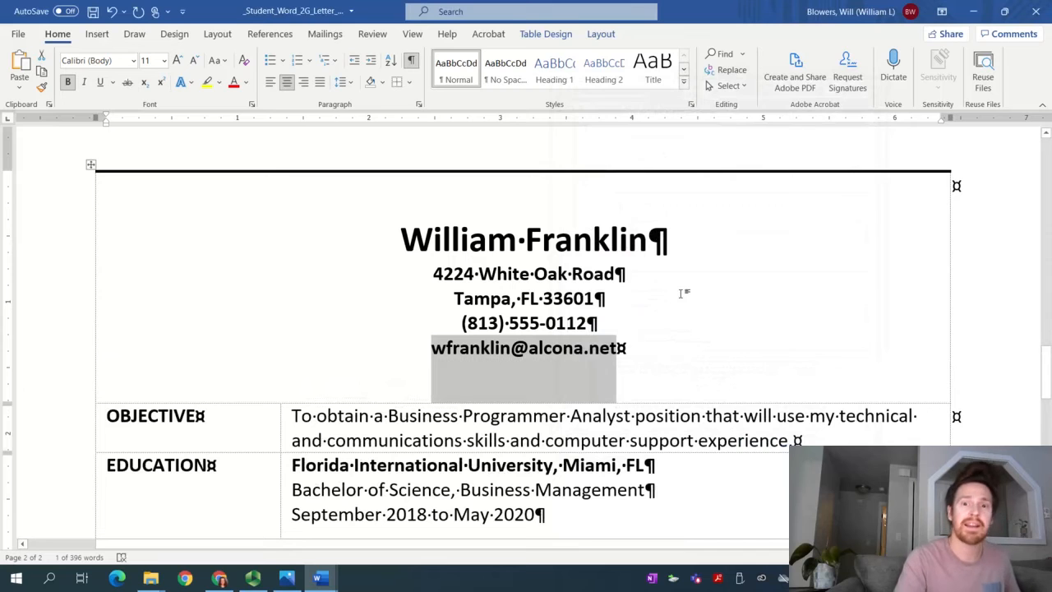
{"action": "left_click", "coordinate": [674, 300]}
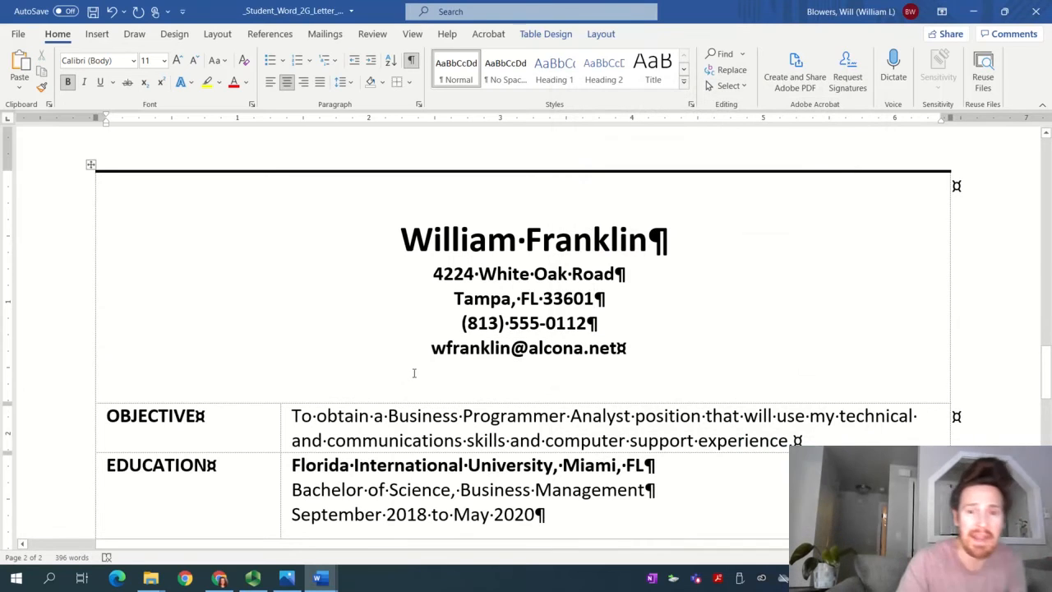
{"action": "left_click_drag", "start_coordinate": [580, 359], "coordinate": [347, 266]}
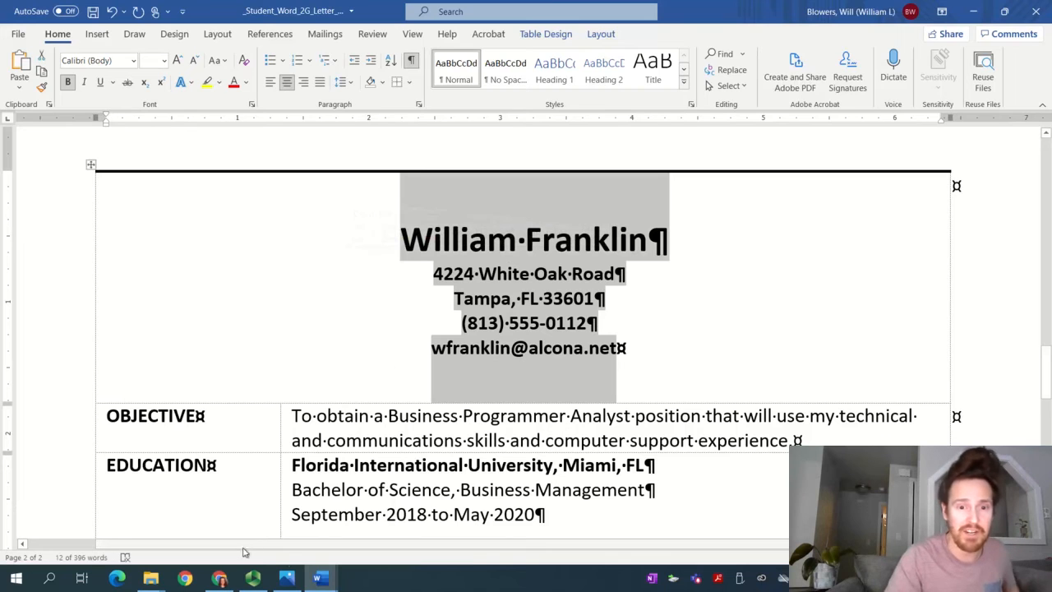
- Switch to the instructions document and highlight the remaining step 12 sentences about font size and spacing in yellow
{"action": "left_click", "coordinate": [321, 579]}
{"action": "left_click", "coordinate": [267, 528]}
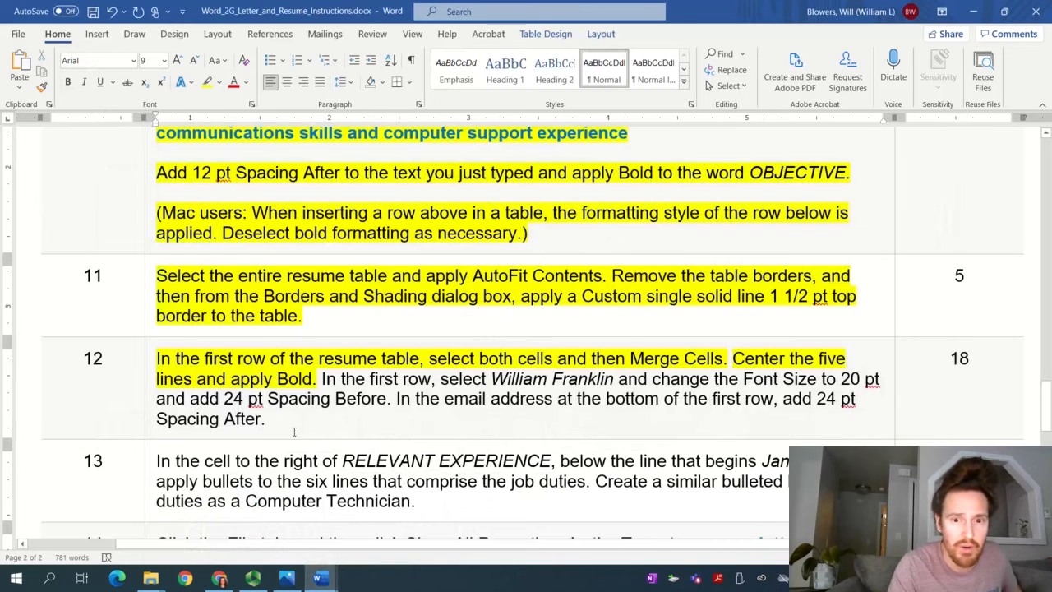
{"action": "left_click_drag", "start_coordinate": [317, 398], "coordinate": [322, 378]}
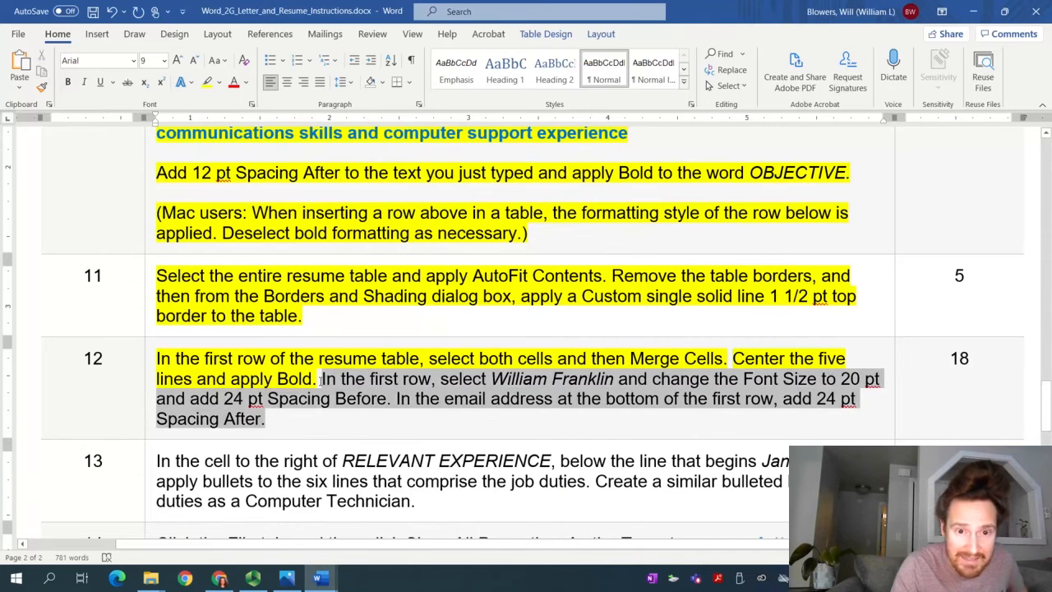
{"action": "left_click", "coordinate": [209, 87]}
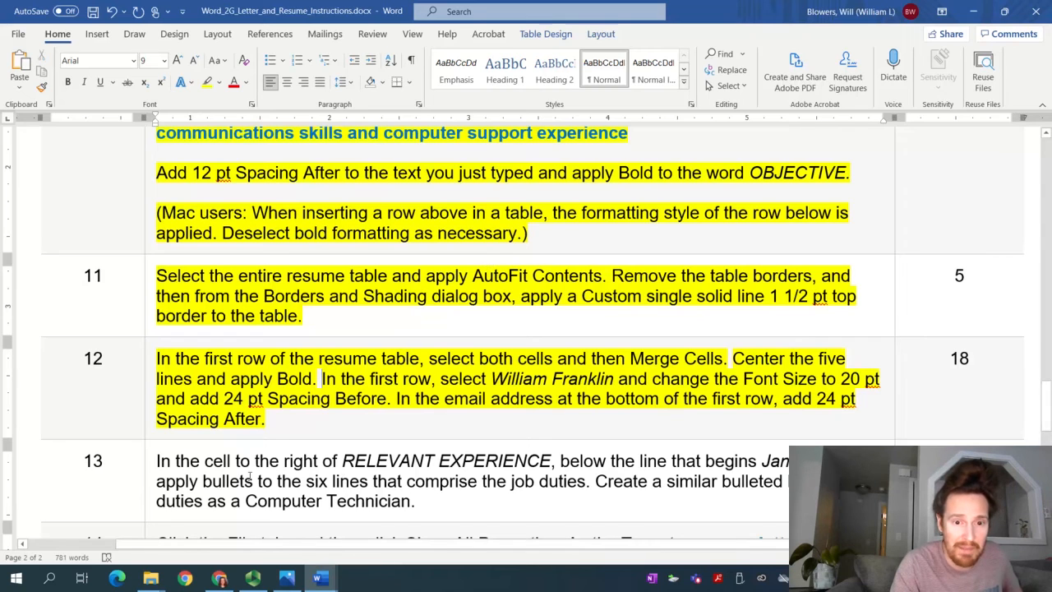
- Read step 13 in the instructions document and locate the IT Analyst job duties beside RELEVANT EXPERIENCE in the student resume
{"action": "left_click", "coordinate": [538, 465]}
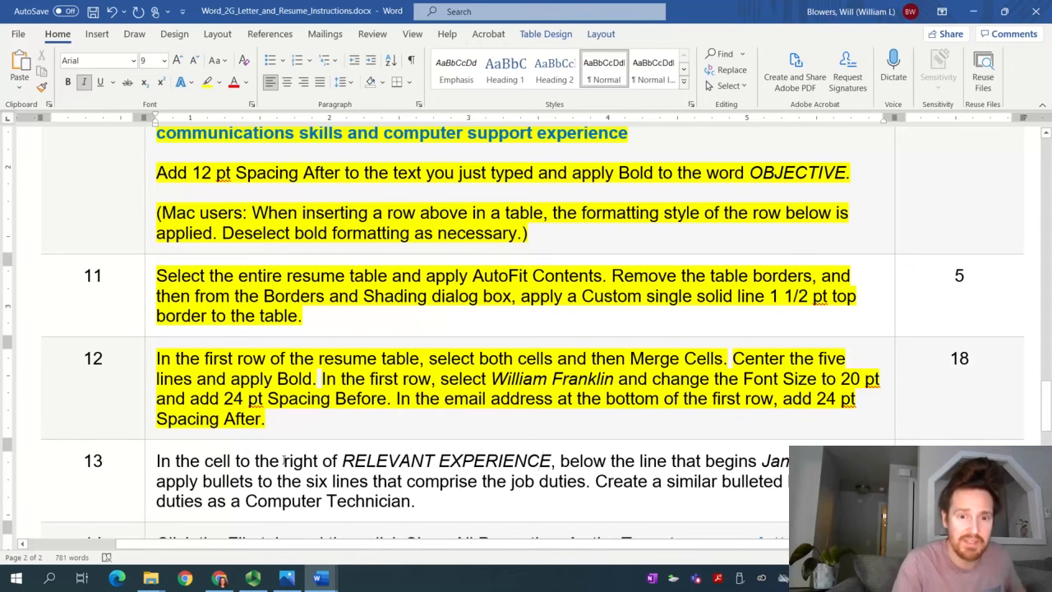
{"action": "left_click", "coordinate": [252, 579]}
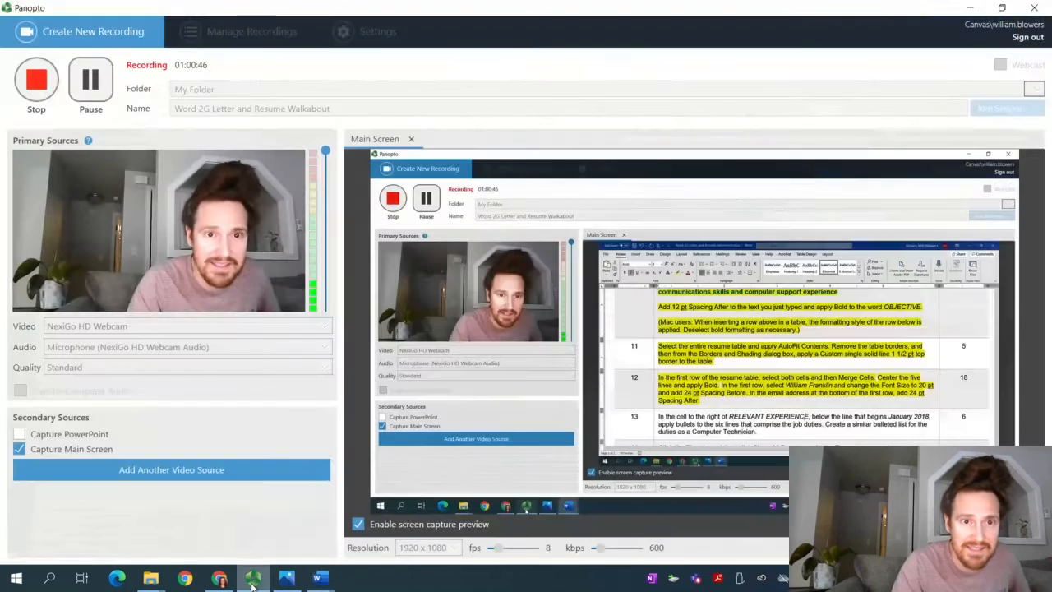
{"action": "mouse_move", "coordinate": [319, 578]}
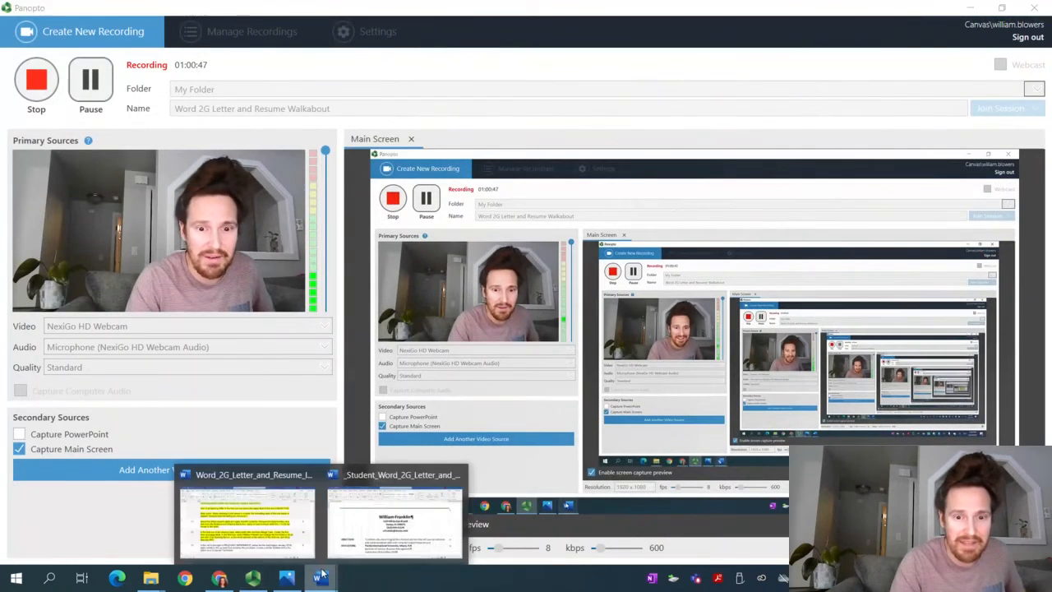
{"action": "left_click", "coordinate": [353, 534]}
{"action": "scroll", "coordinate": [332, 370], "scroll_direction": "down", "scroll_amount": 10}
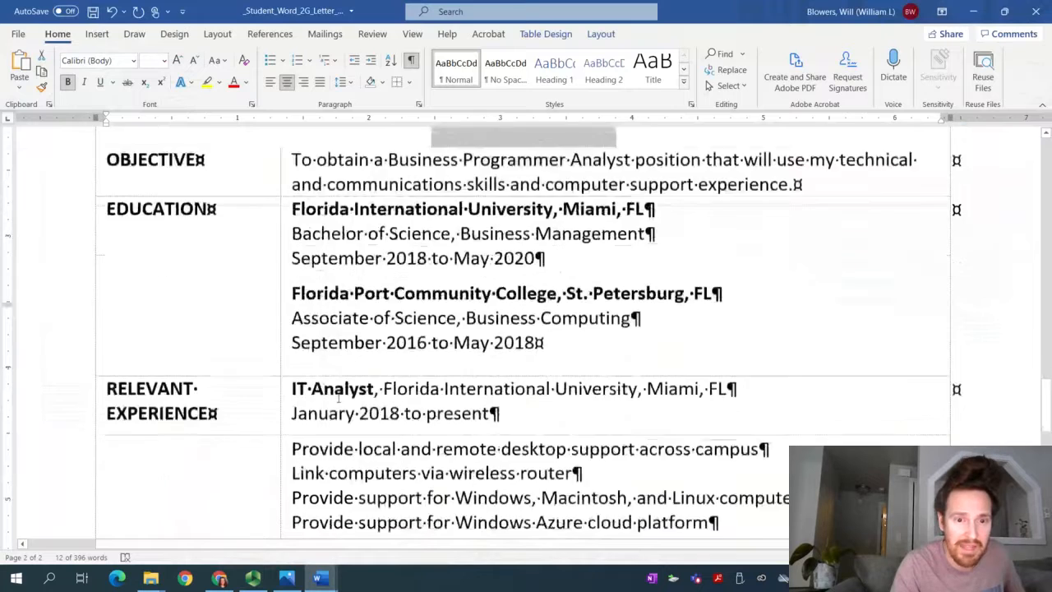
{"action": "left_click", "coordinate": [293, 310]}
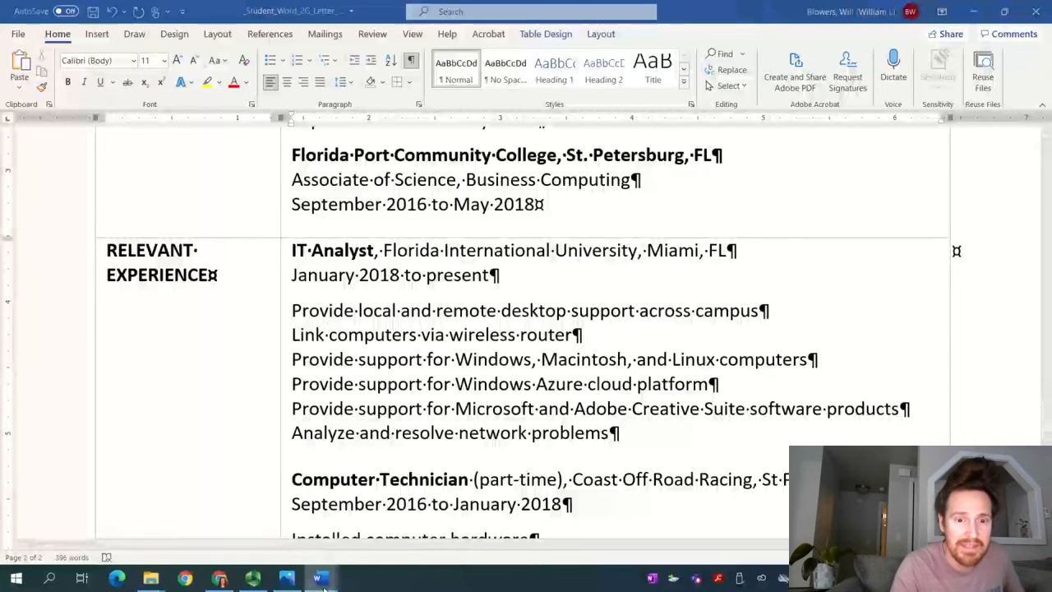
{"action": "mouse_move", "coordinate": [319, 578]}
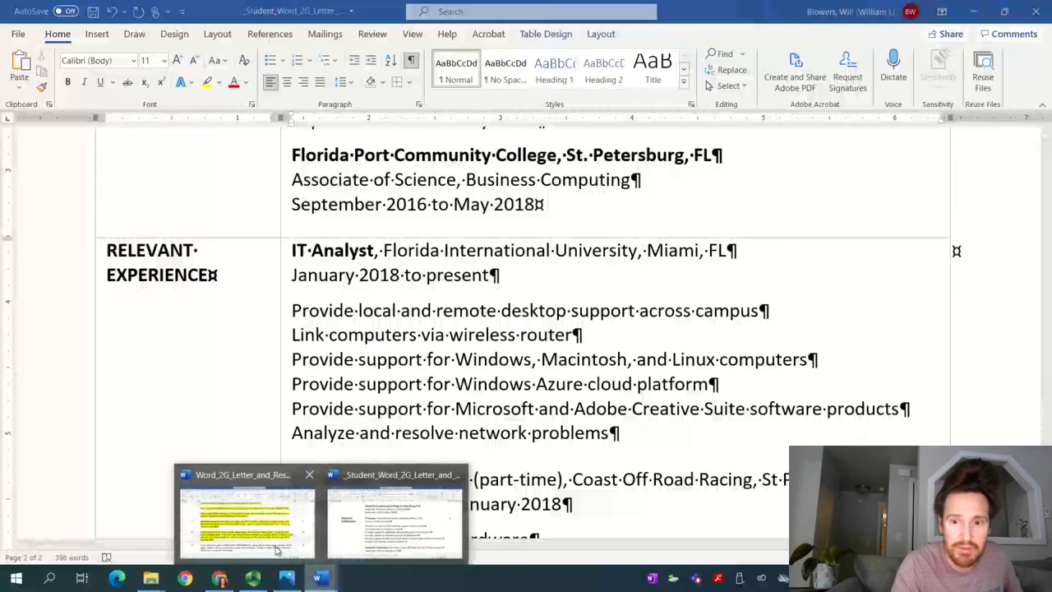
{"action": "left_click", "coordinate": [247, 518]}
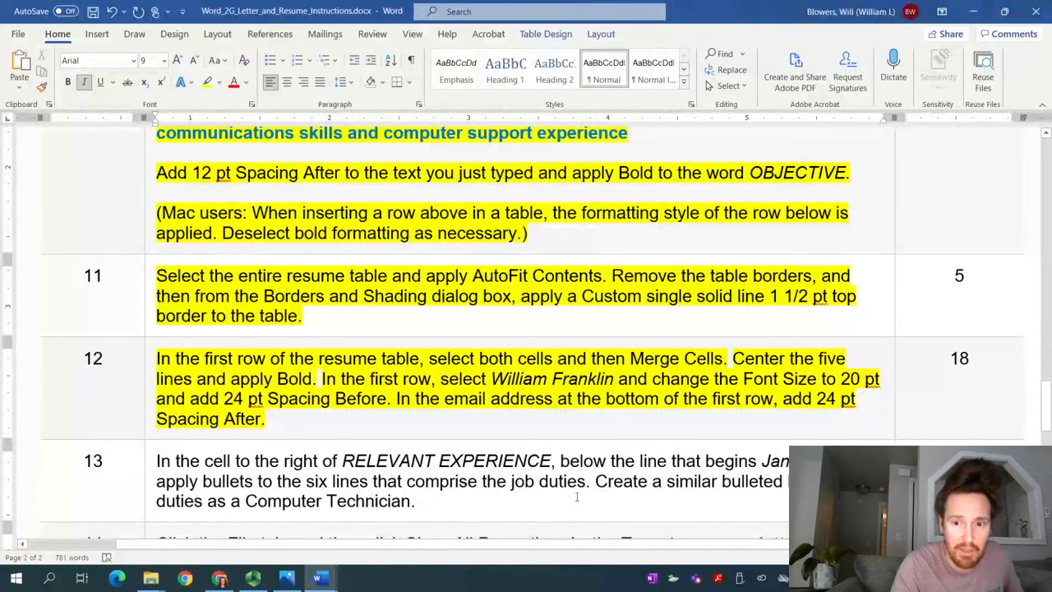
{"action": "scroll", "coordinate": [560, 485], "scroll_direction": "down", "scroll_amount": 2}
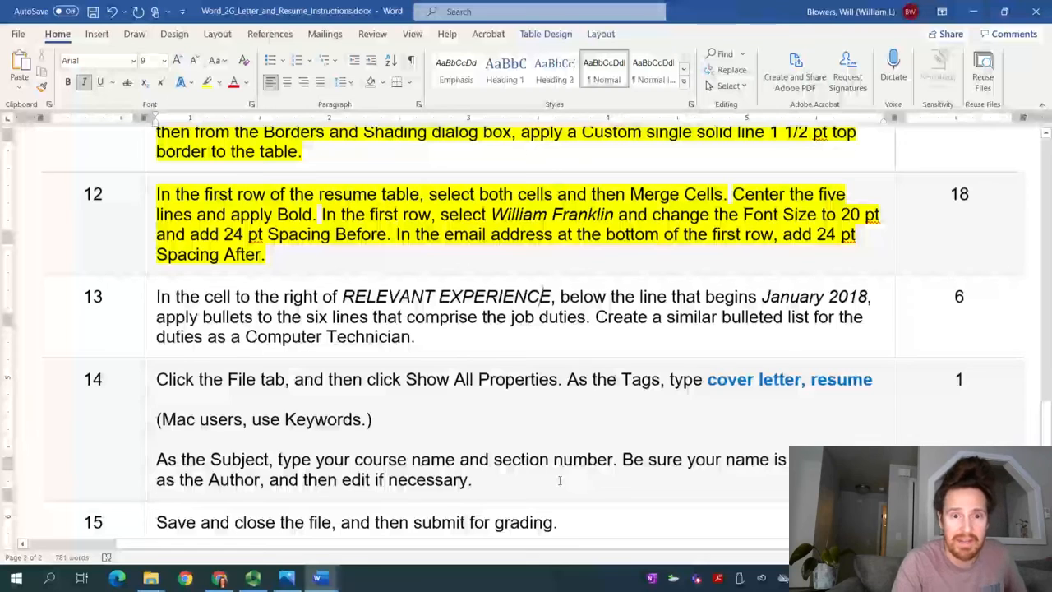
{"action": "scroll", "coordinate": [560, 480], "scroll_direction": "down", "scroll_amount": 1}
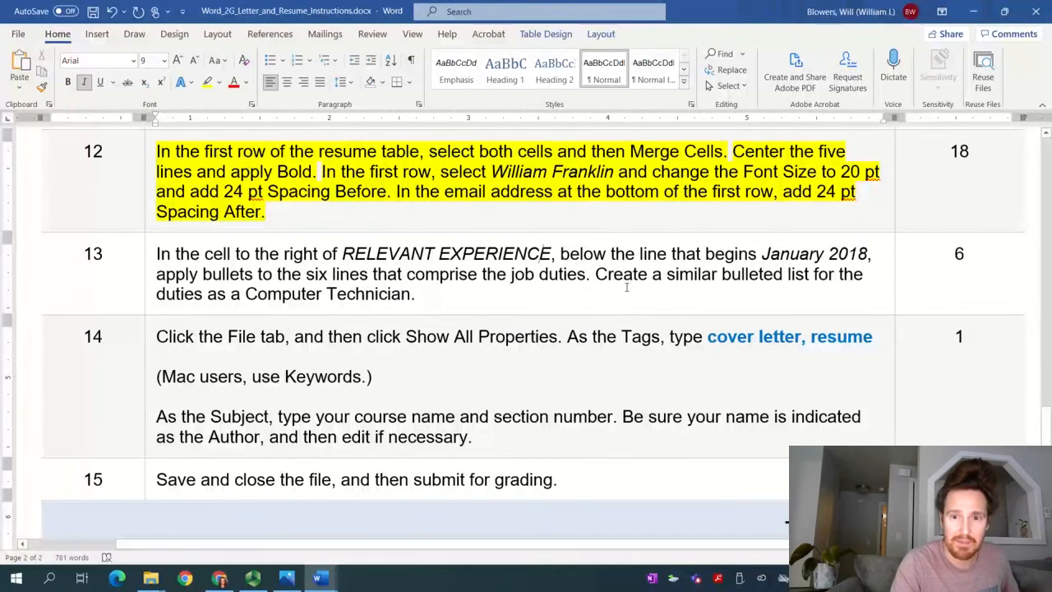
- In the student resume, apply bullets to the six IT Analyst job duty lines below the January 2018 line
{"action": "mouse_move", "coordinate": [319, 578]}
{"action": "left_click", "coordinate": [395, 511]}
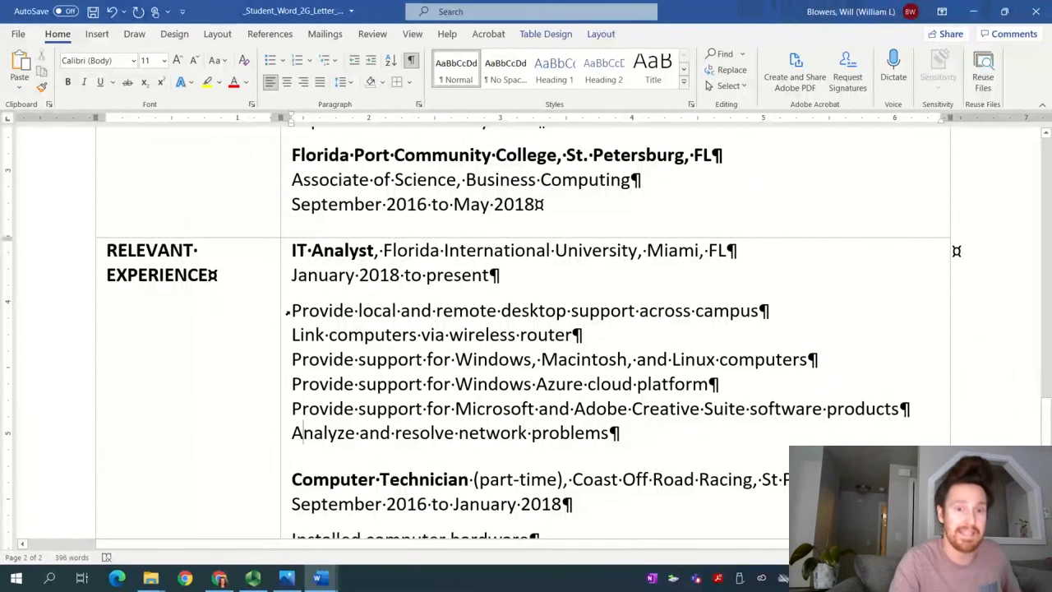
{"action": "left_click_drag", "start_coordinate": [293, 313], "coordinate": [621, 434]}
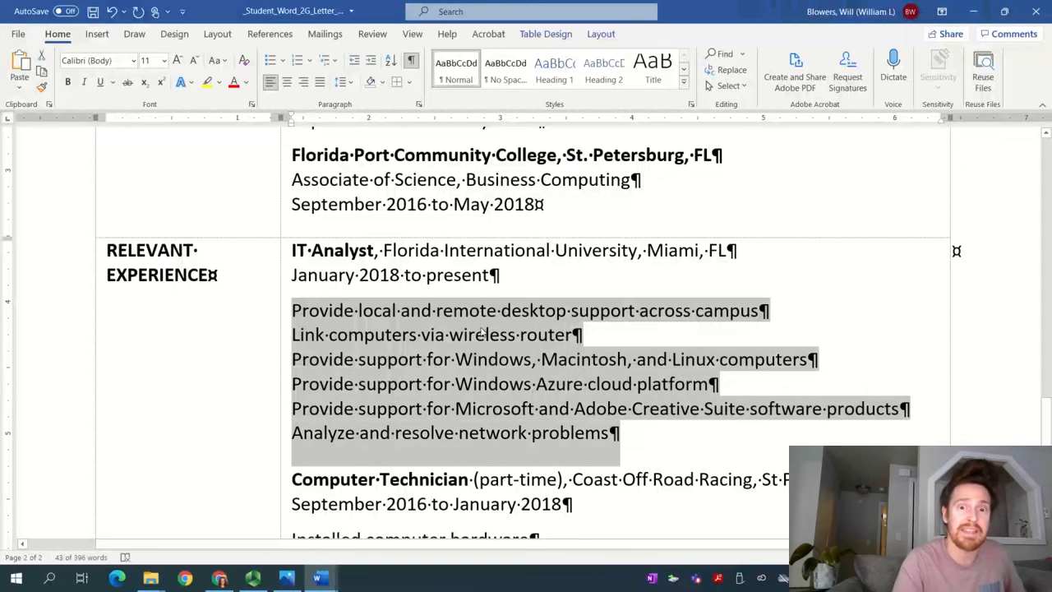
{"action": "left_click", "coordinate": [270, 61]}
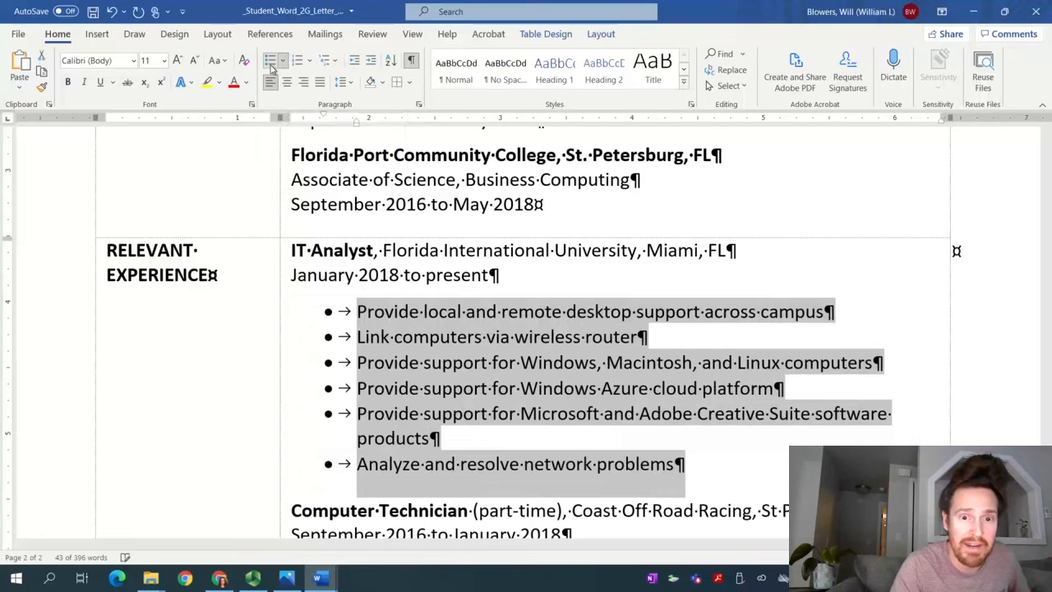
- Recheck step 13 in the instructions, and apply bullets to the five Computer Technician duty lines in the student resume
{"action": "left_click", "coordinate": [317, 580]}
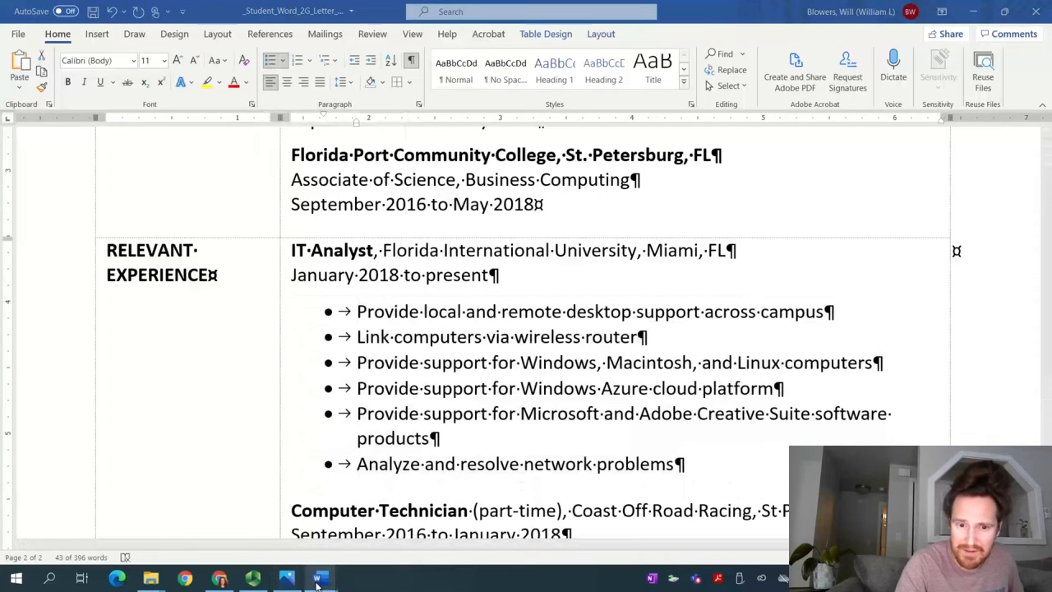
{"action": "left_click", "coordinate": [263, 513]}
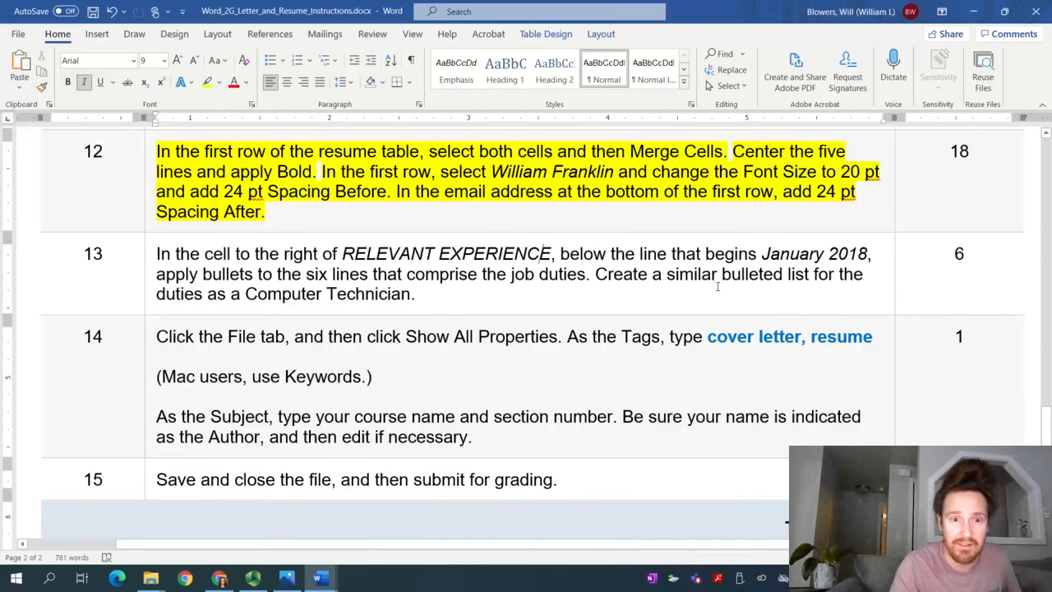
{"action": "mouse_move", "coordinate": [317, 582]}
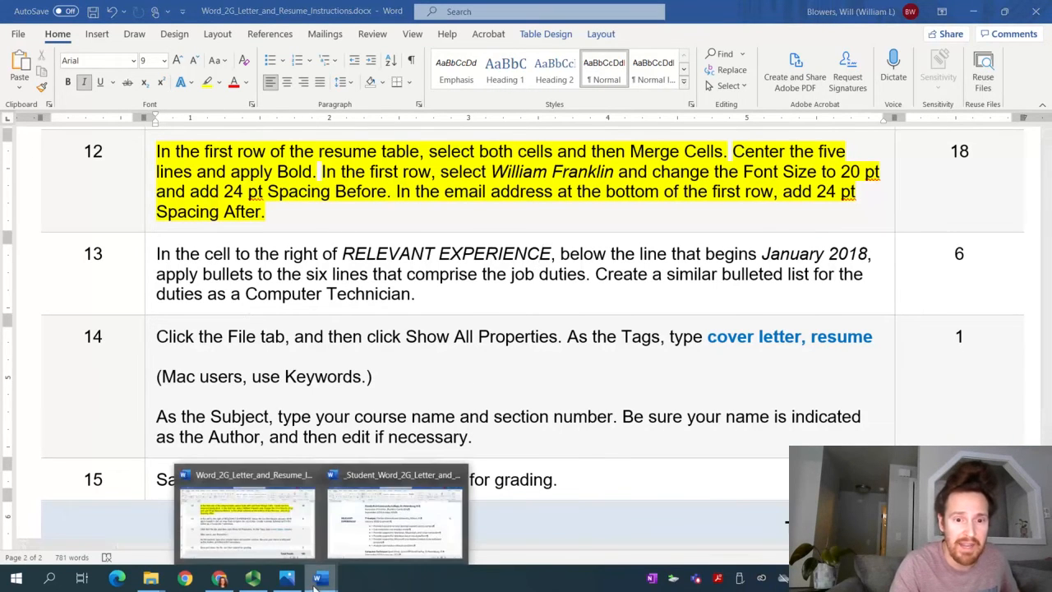
{"action": "left_click", "coordinate": [386, 518]}
{"action": "scroll", "coordinate": [406, 400], "scroll_direction": "down", "scroll_amount": 1}
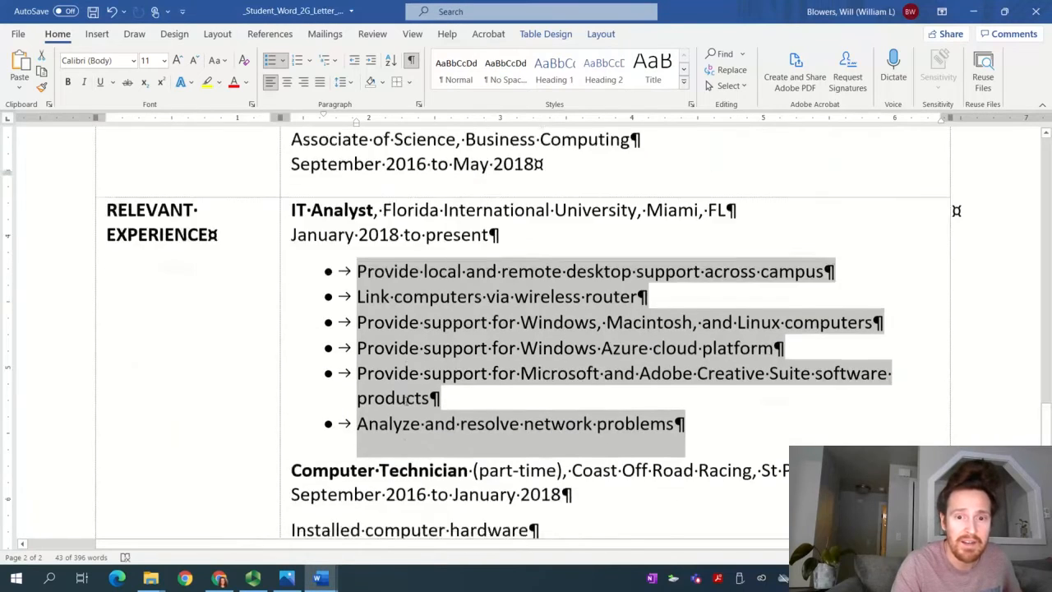
{"action": "scroll", "coordinate": [406, 400], "scroll_direction": "down", "scroll_amount": 5}
{"action": "left_click_drag", "start_coordinate": [293, 239], "coordinate": [768, 336]}
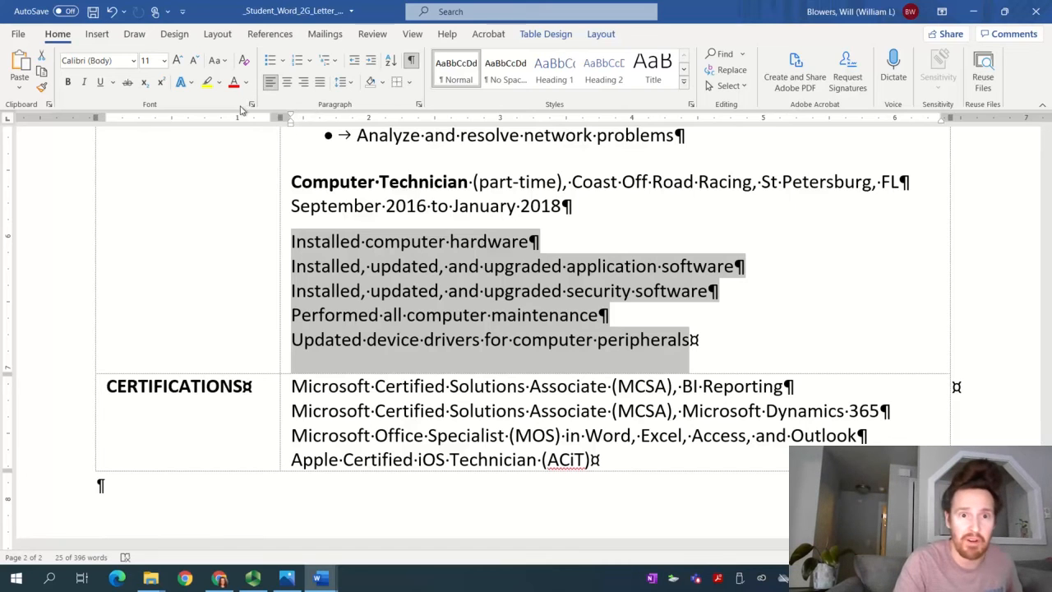
{"action": "left_click", "coordinate": [270, 64]}
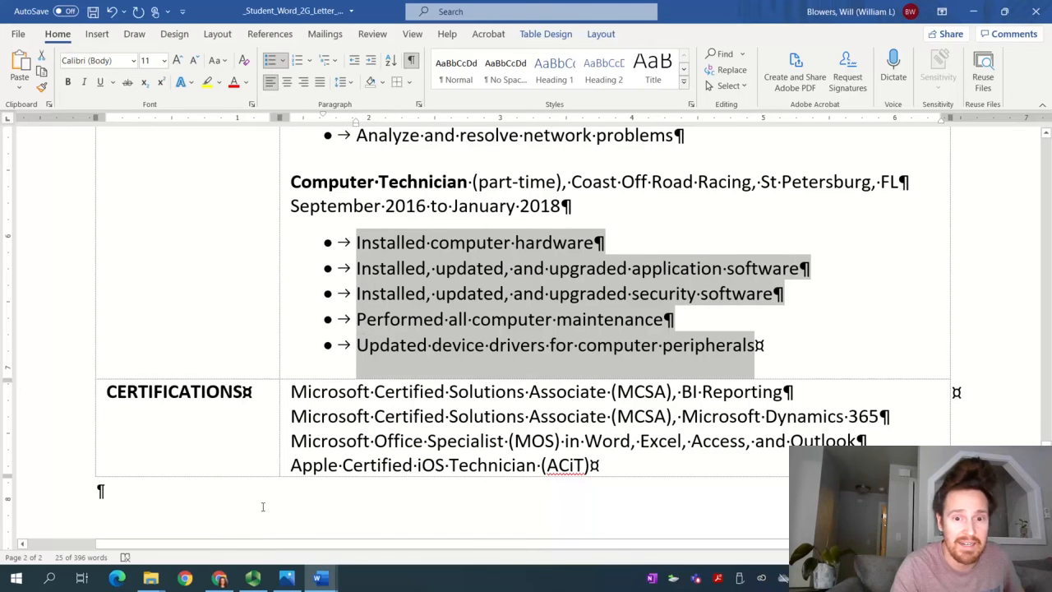
- Switch to the instructions document and highlight the whole step 13 text in yellow
{"action": "left_click", "coordinate": [320, 578]}
{"action": "left_click", "coordinate": [298, 547]}
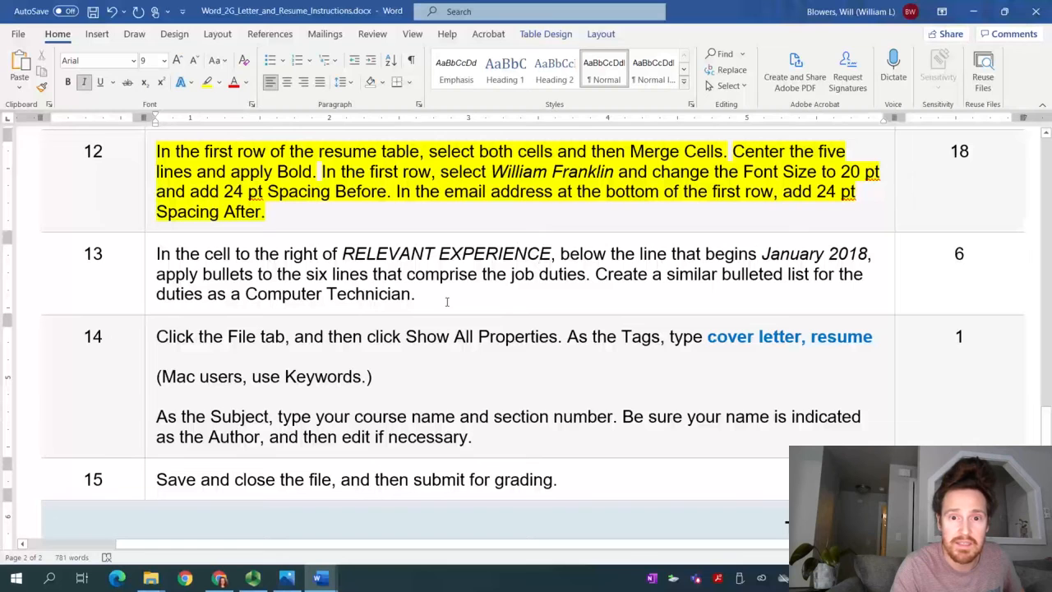
{"action": "left_click_drag", "start_coordinate": [436, 301], "coordinate": [155, 254]}
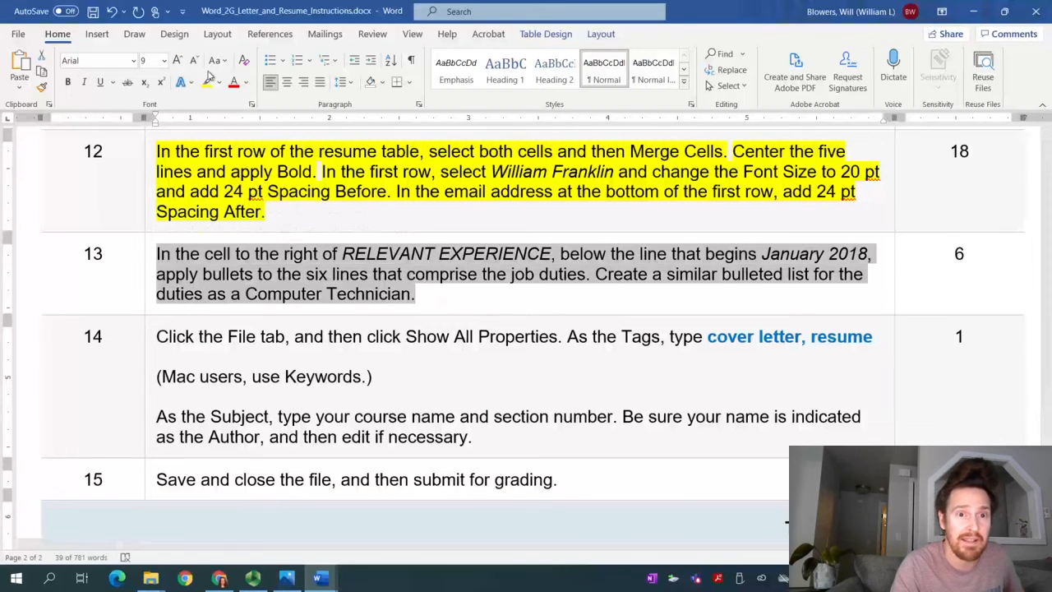
{"action": "left_click", "coordinate": [207, 83]}
{"action": "left_click", "coordinate": [238, 336]}
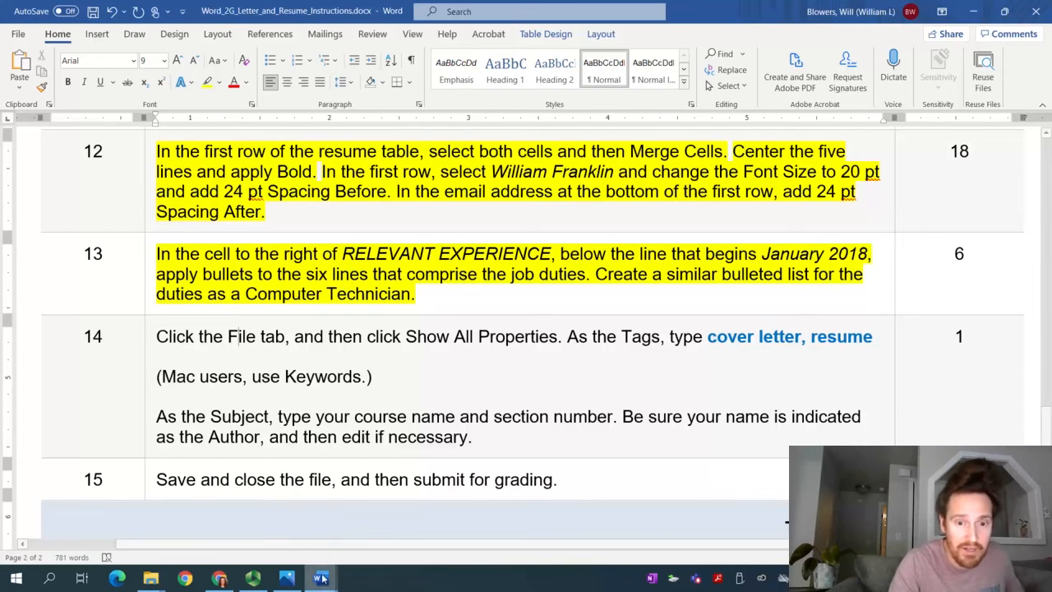
- Set the student resume document's Tags property to "cover letter, resume", checking the wording in step 14 of the instructions
{"action": "mouse_move", "coordinate": [322, 578]}
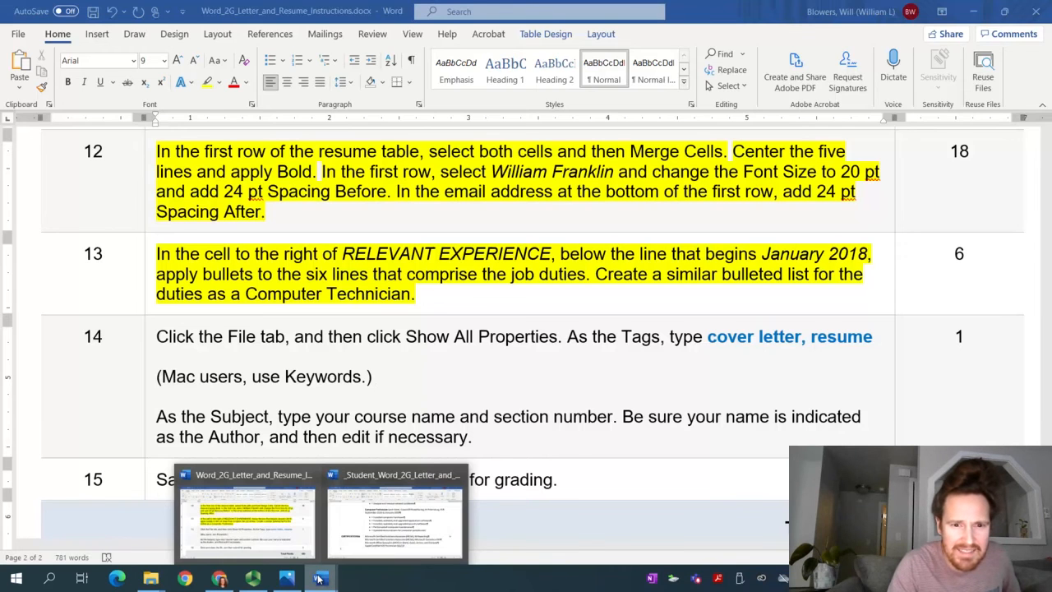
{"action": "left_click", "coordinate": [355, 530]}
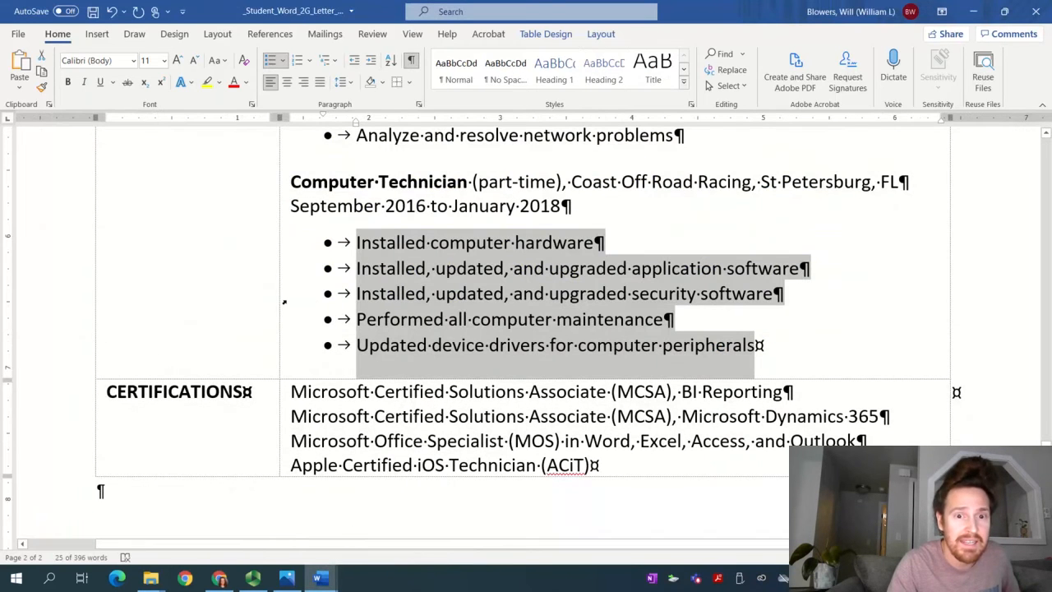
{"action": "left_click", "coordinate": [400, 302]}
{"action": "left_click", "coordinate": [20, 35]}
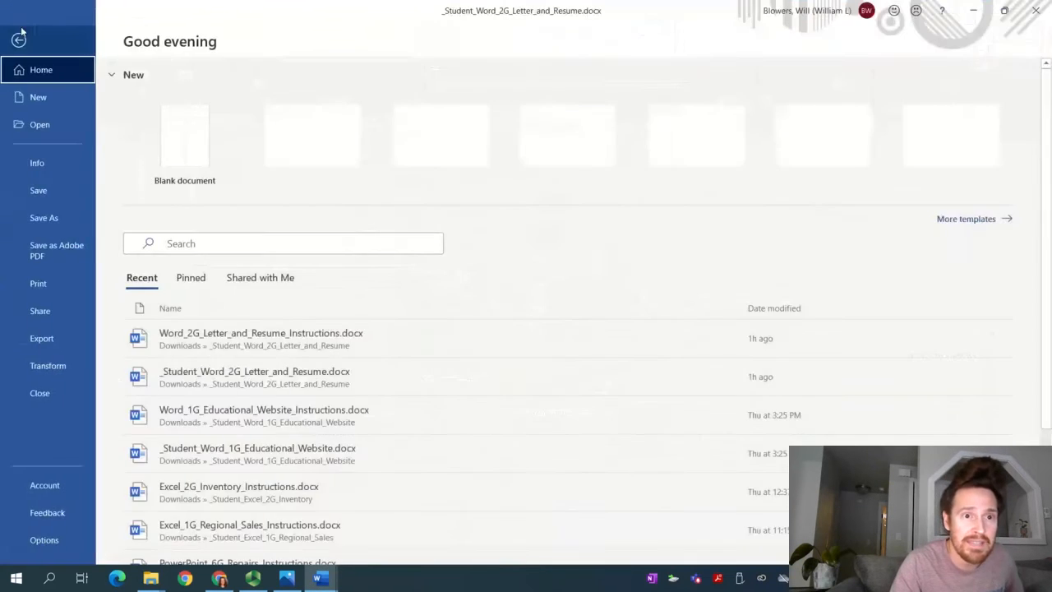
{"action": "left_click", "coordinate": [37, 163]}
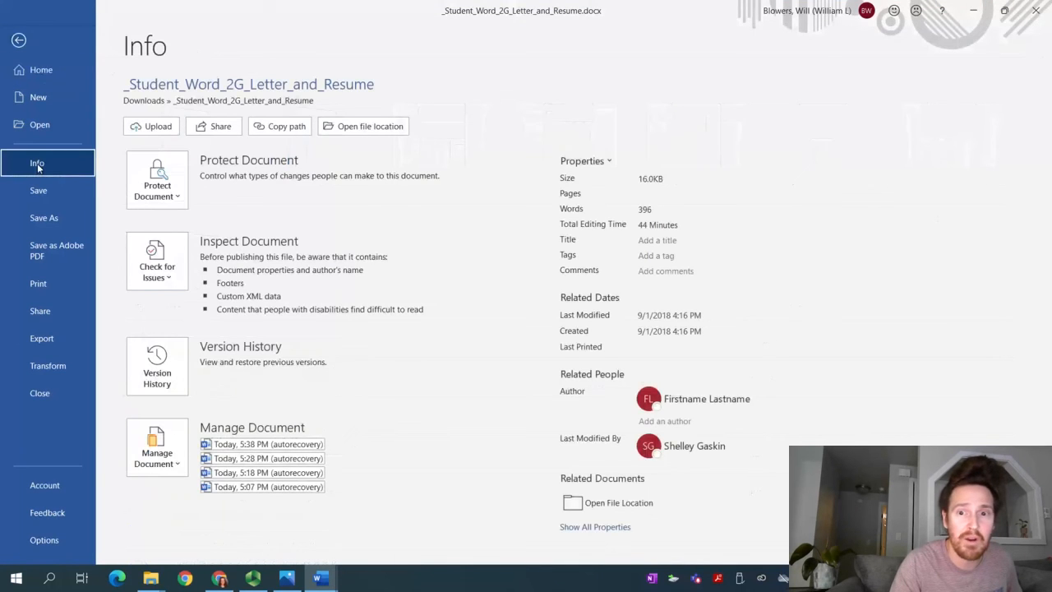
{"action": "left_click", "coordinate": [649, 255]}
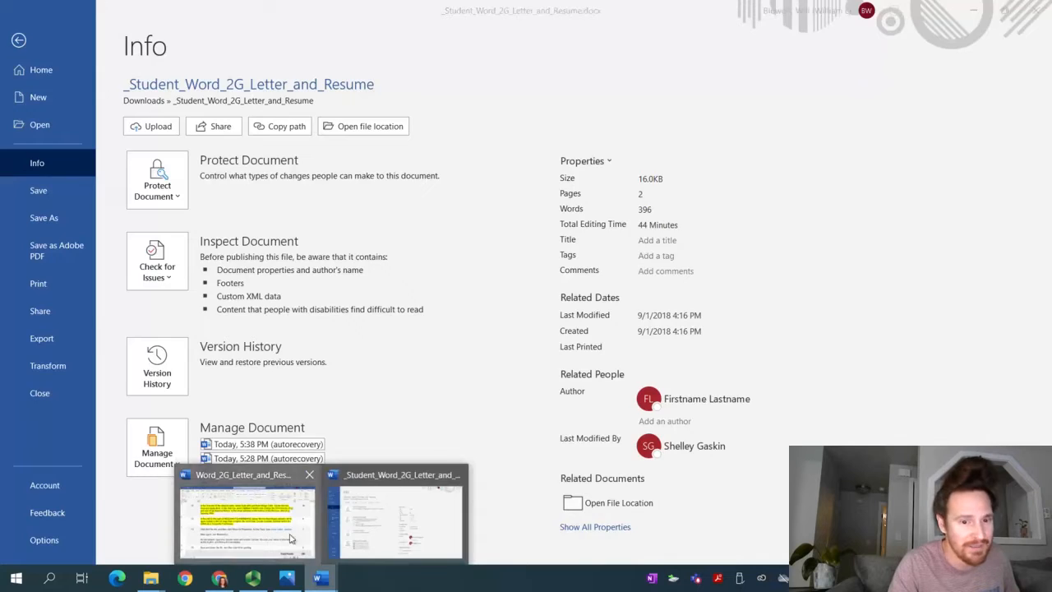
{"action": "left_click", "coordinate": [247, 517]}
{"action": "mouse_move", "coordinate": [325, 585]}
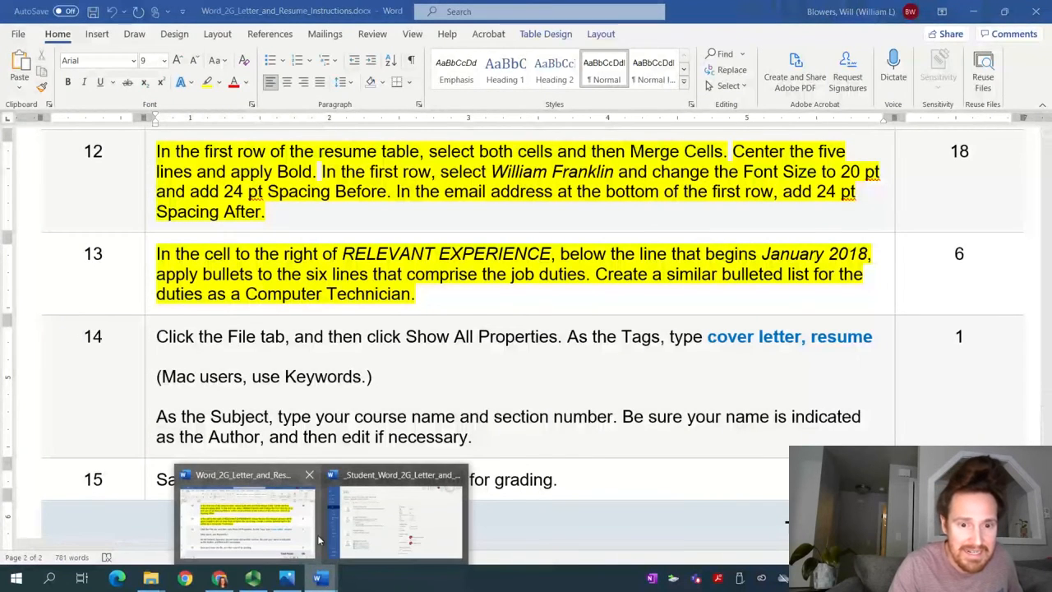
{"action": "left_click", "coordinate": [403, 517]}
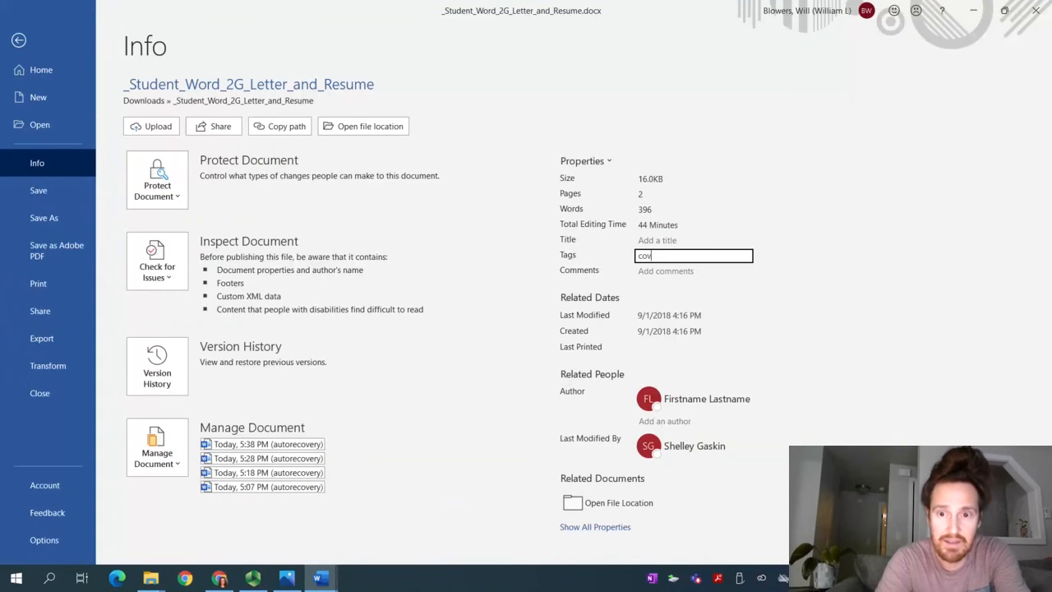
{"action": "type", "text": "sume"}
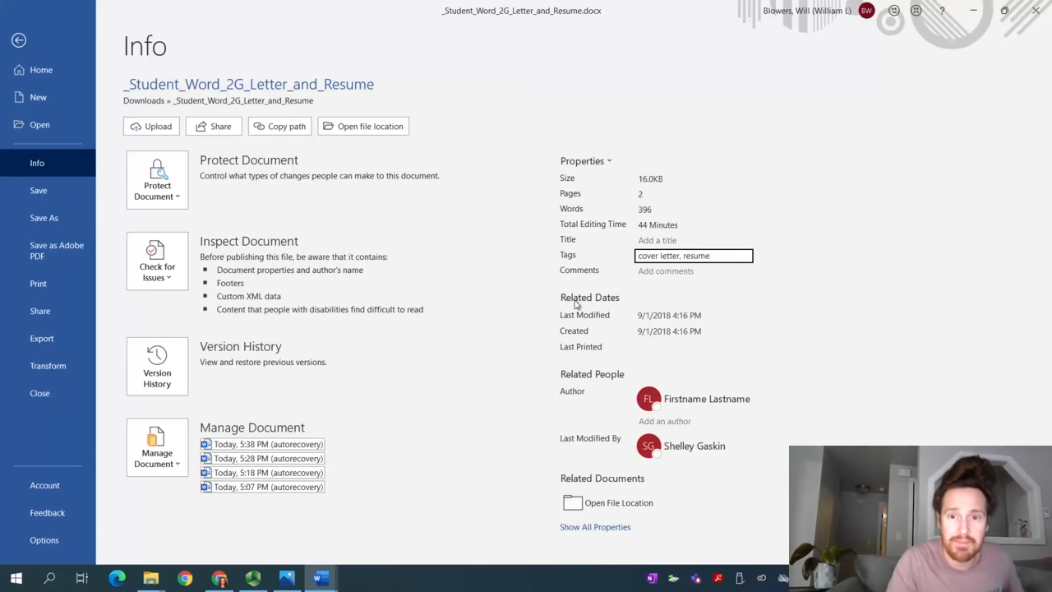
- Set the document's Subject property to "BTS 161" in the full properties list, and save the student resume file
{"action": "left_click", "coordinate": [608, 527]}
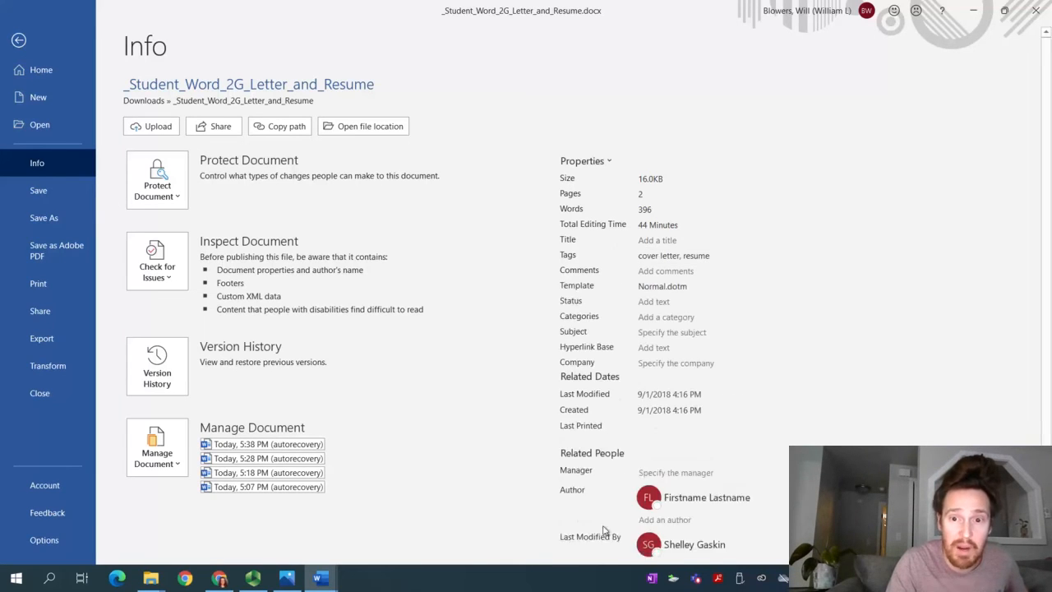
{"action": "left_click", "coordinate": [658, 331]}
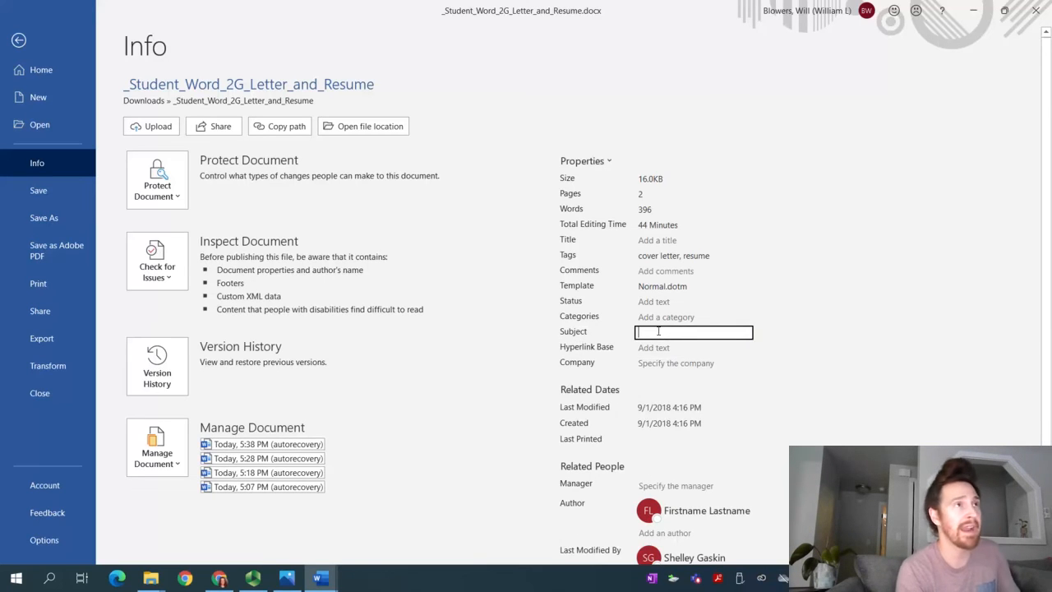
{"action": "type", "text": "BTS 161"}
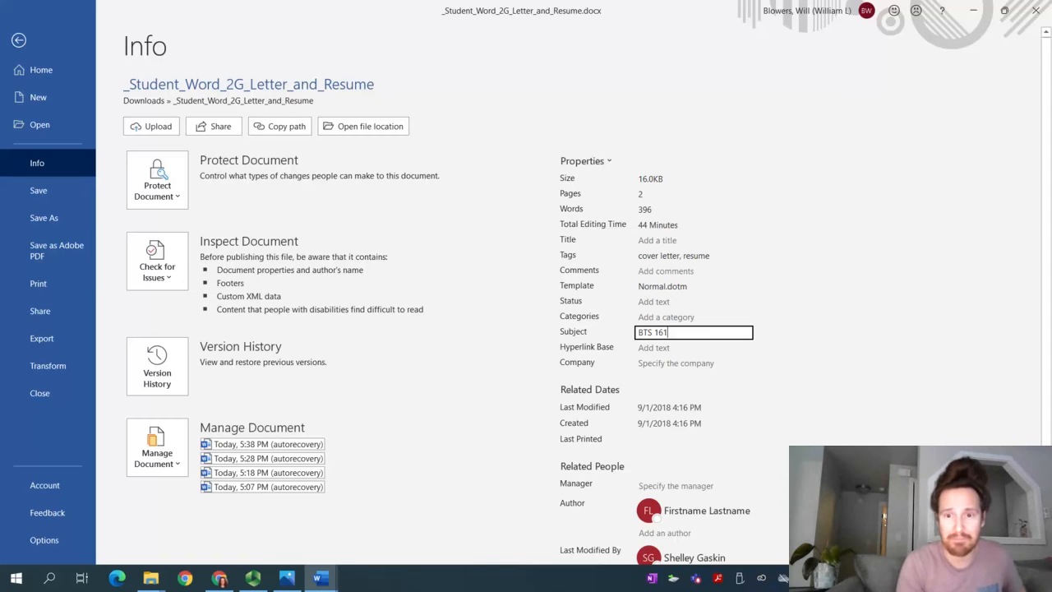
{"action": "left_click", "coordinate": [868, 307]}
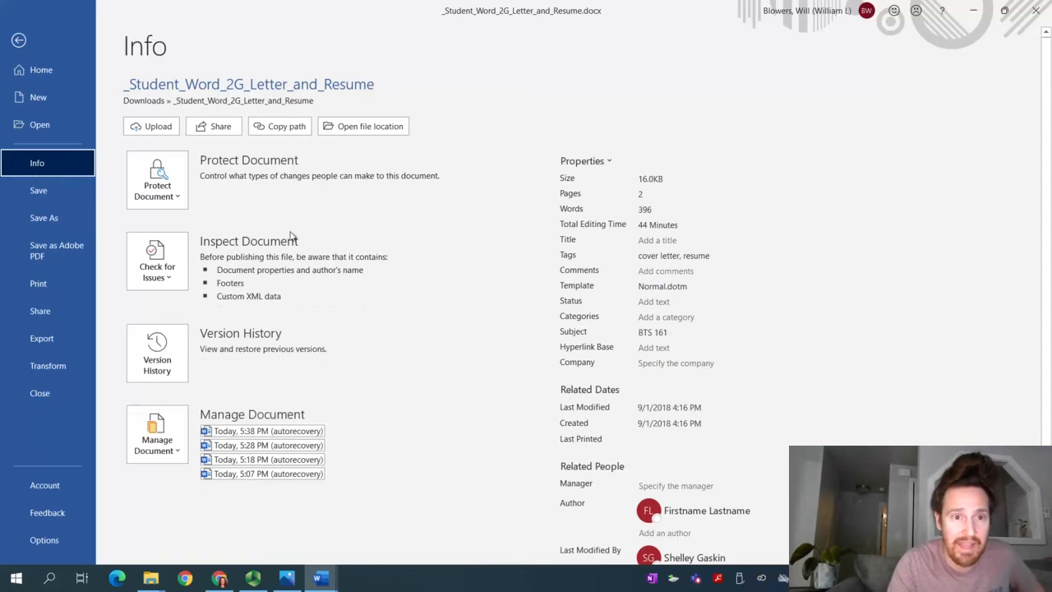
{"action": "left_click", "coordinate": [45, 190]}
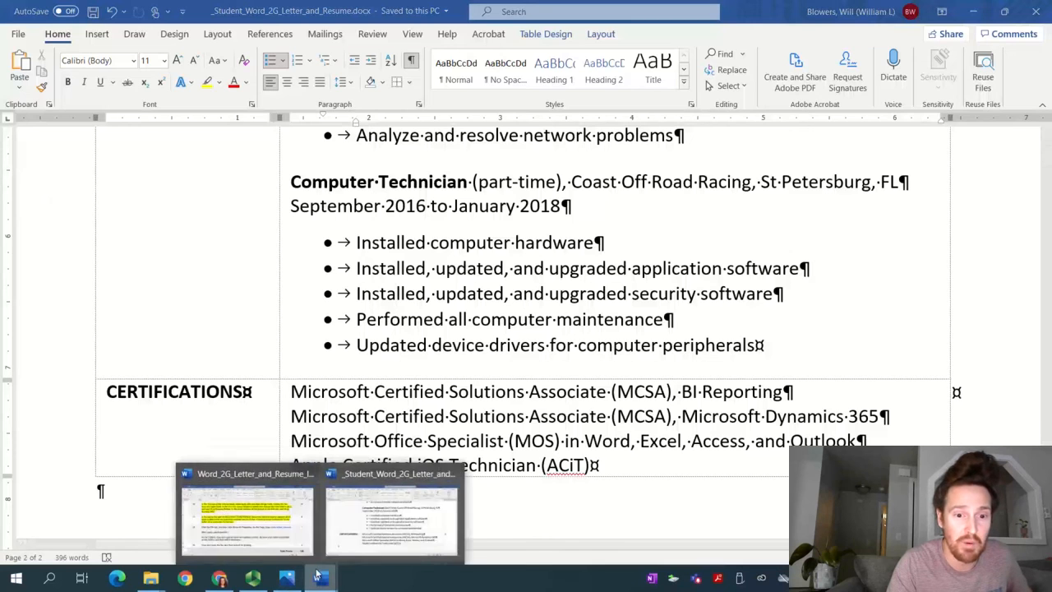
{"action": "left_click", "coordinate": [333, 465]}
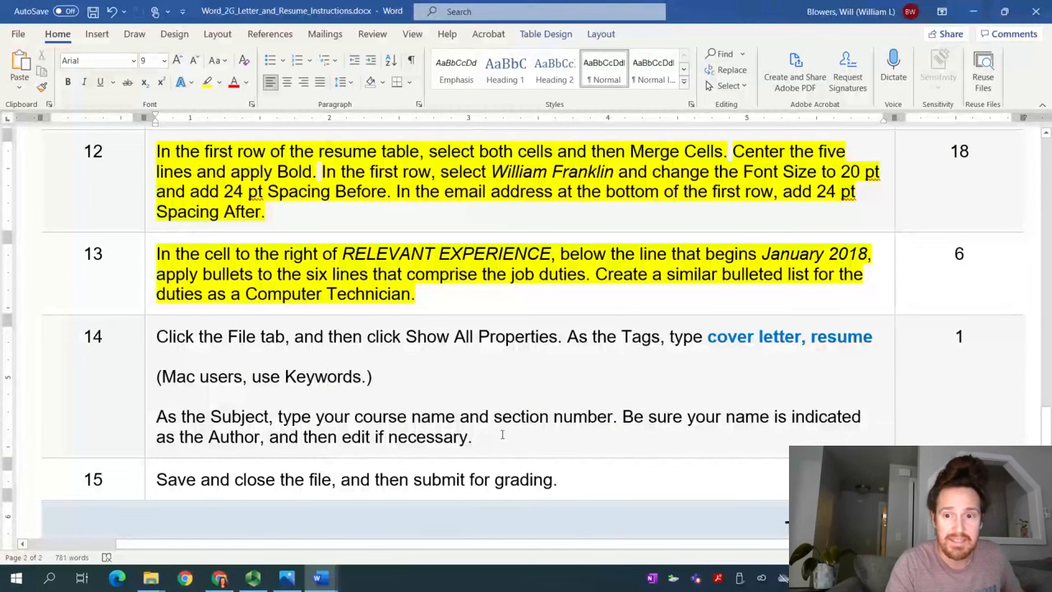
- Highlight the whole step 14 text in yellow in the instructions document
{"action": "left_click_drag", "start_coordinate": [472, 437], "coordinate": [152, 327]}
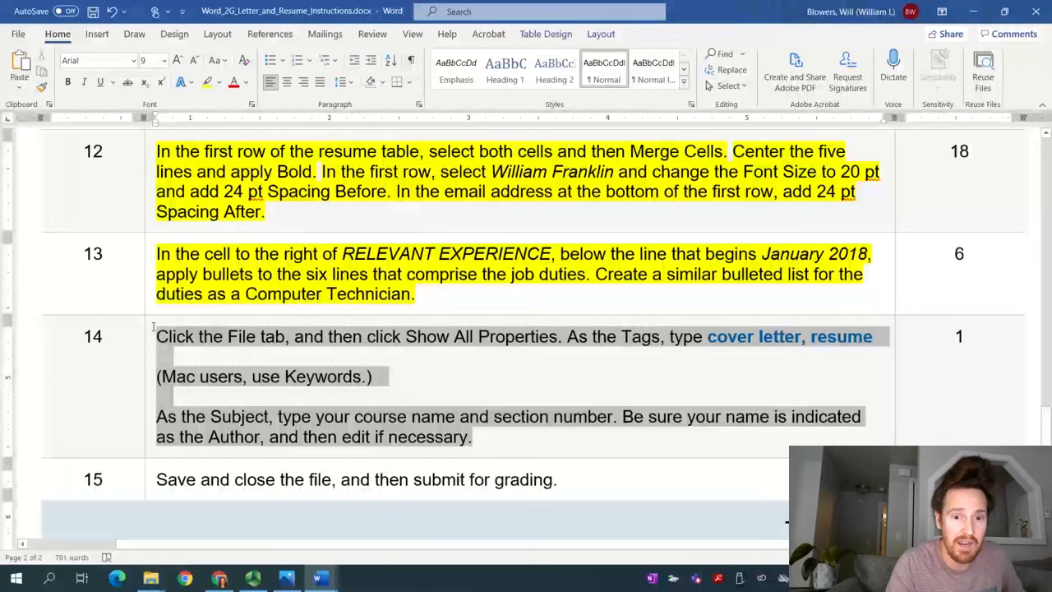
{"action": "left_click", "coordinate": [209, 83]}
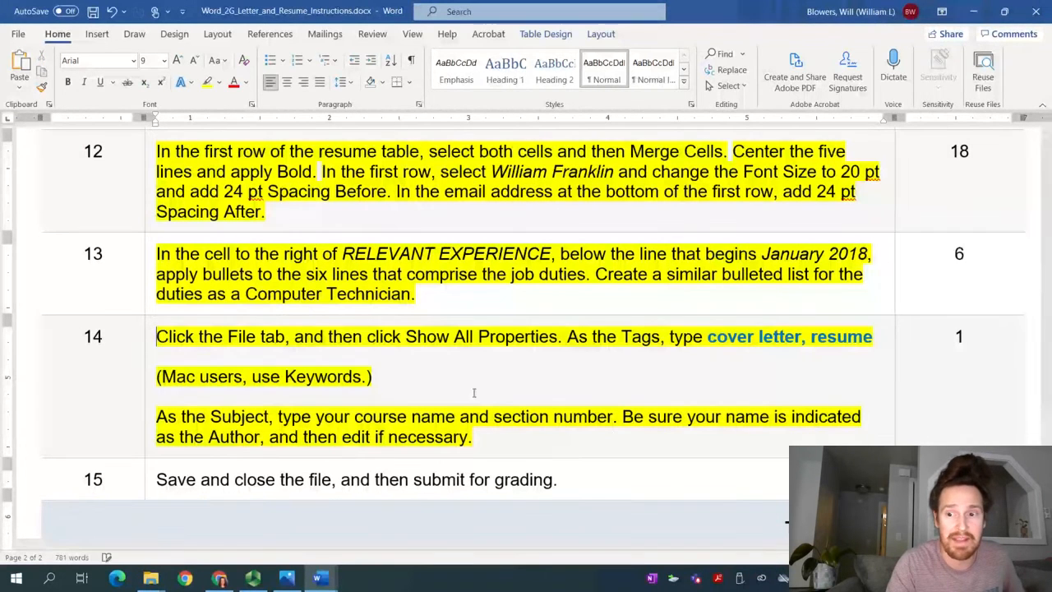
- Switch to Chrome and bring up the Word 2G Letter and Resume assignment's submission page
{"action": "left_click", "coordinate": [319, 578]}
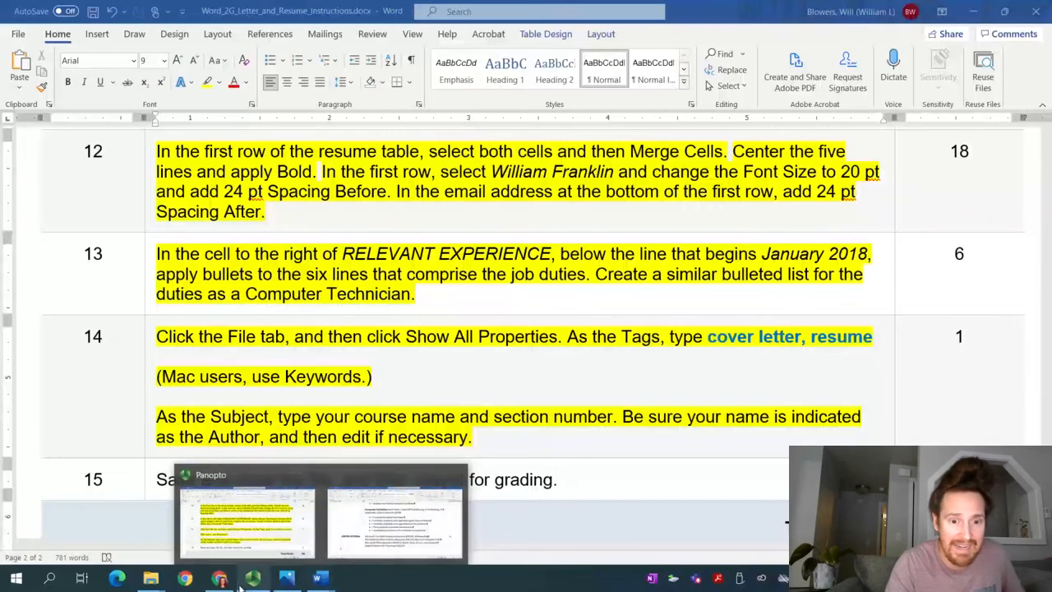
{"action": "mouse_move", "coordinate": [219, 579]}
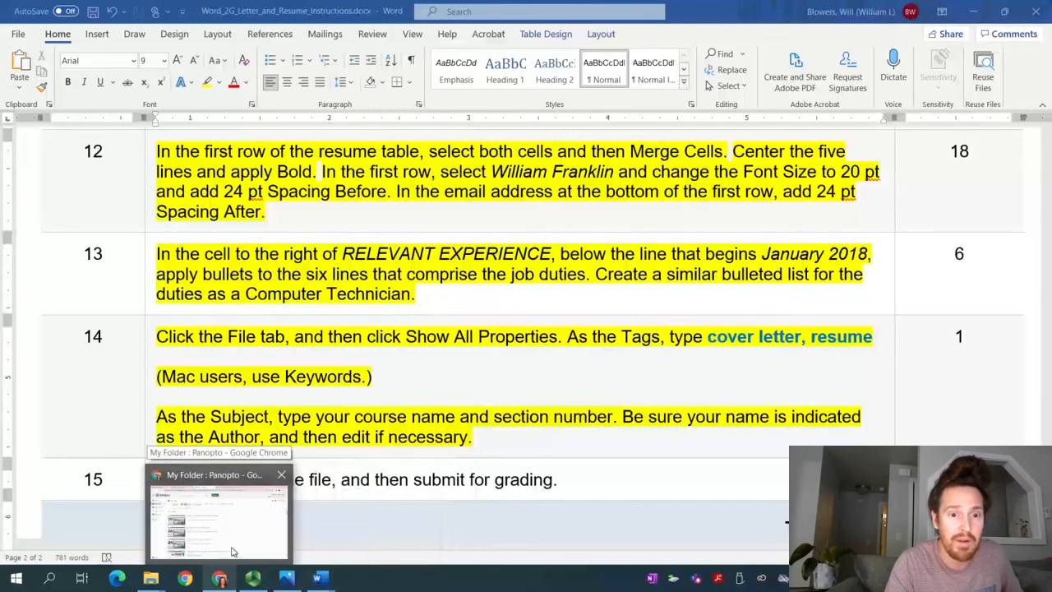
{"action": "left_click", "coordinate": [232, 552]}
{"action": "left_click", "coordinate": [223, 9]}
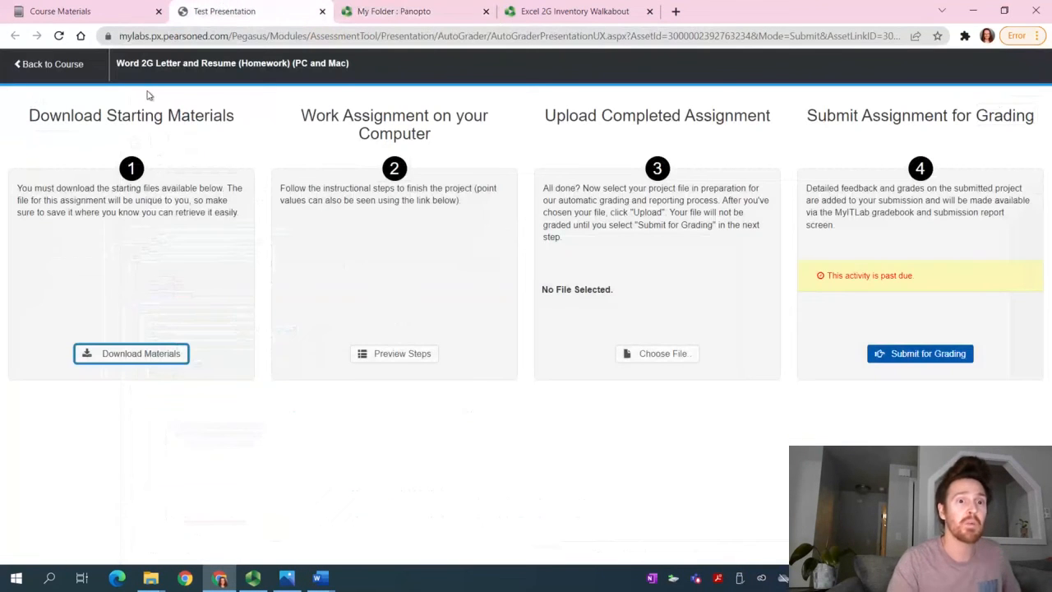
{"action": "left_click", "coordinate": [253, 577]}
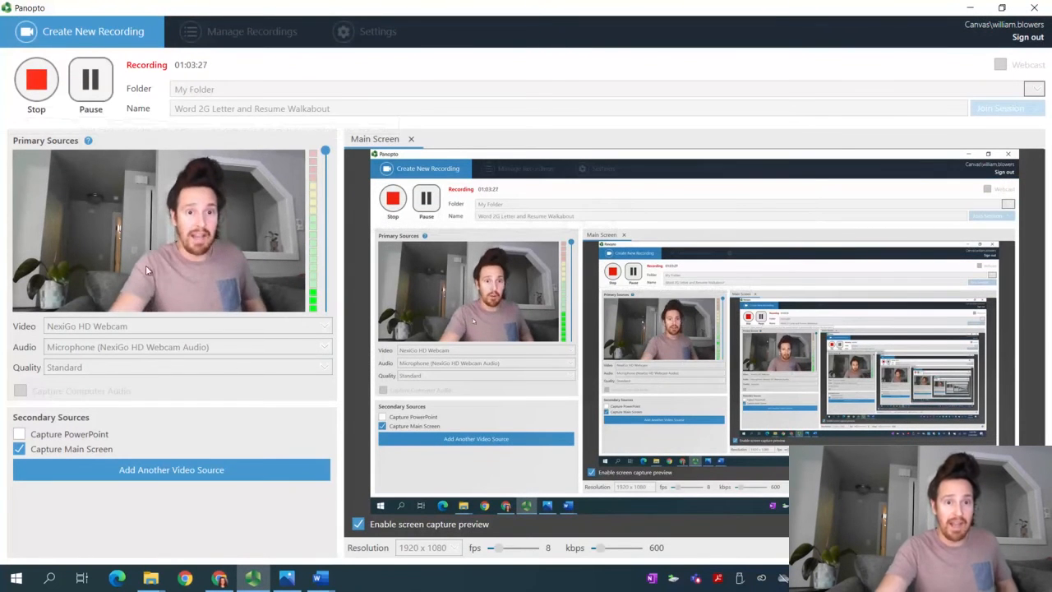
{"action": "mouse_move", "coordinate": [295, 585]}
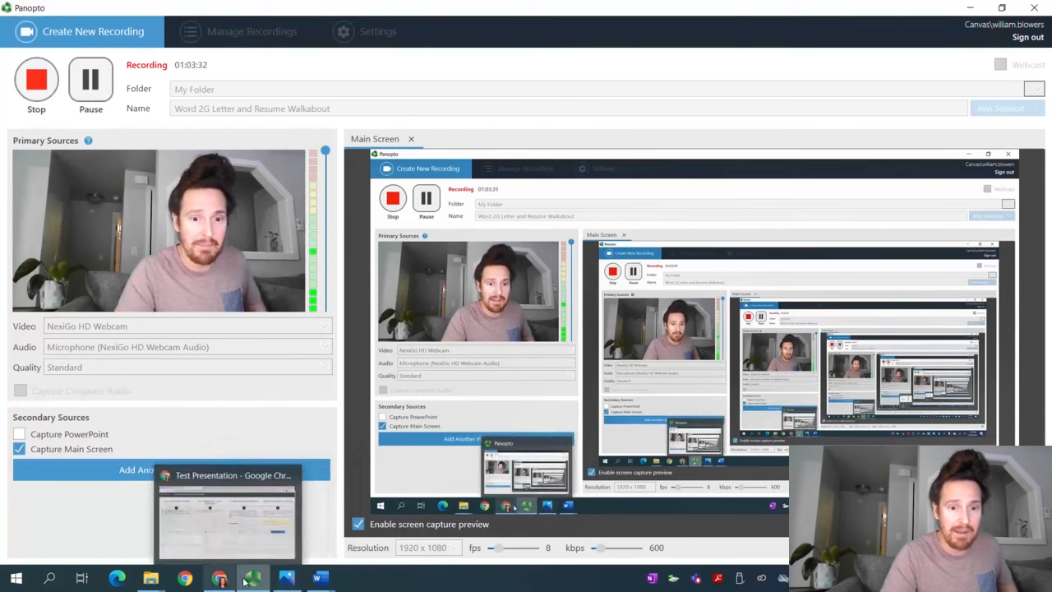
{"action": "left_click", "coordinate": [272, 505]}
- Choose _Student_Word_2G_Letter_and_Resume.docx from its folder in Downloads and upload it as the completed assignment
{"action": "left_click", "coordinate": [647, 355]}
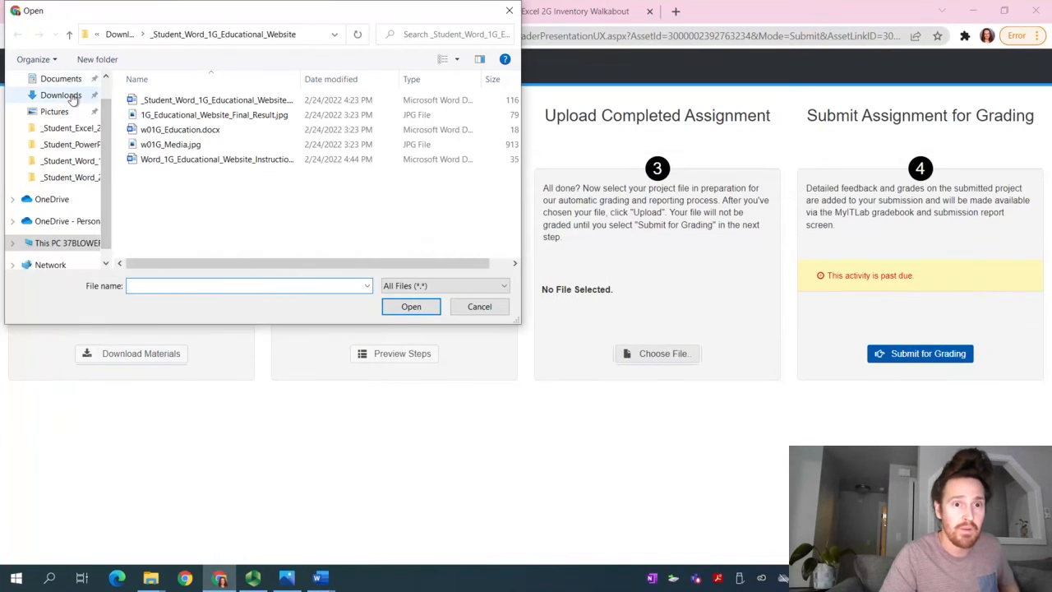
{"action": "left_click", "coordinate": [62, 95]}
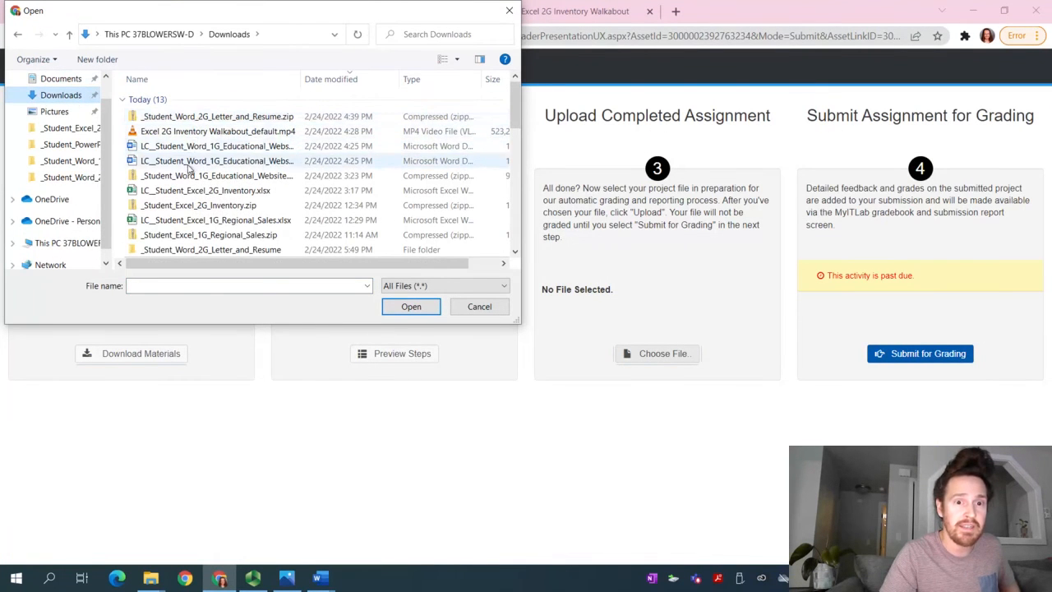
{"action": "double_click", "coordinate": [197, 248]}
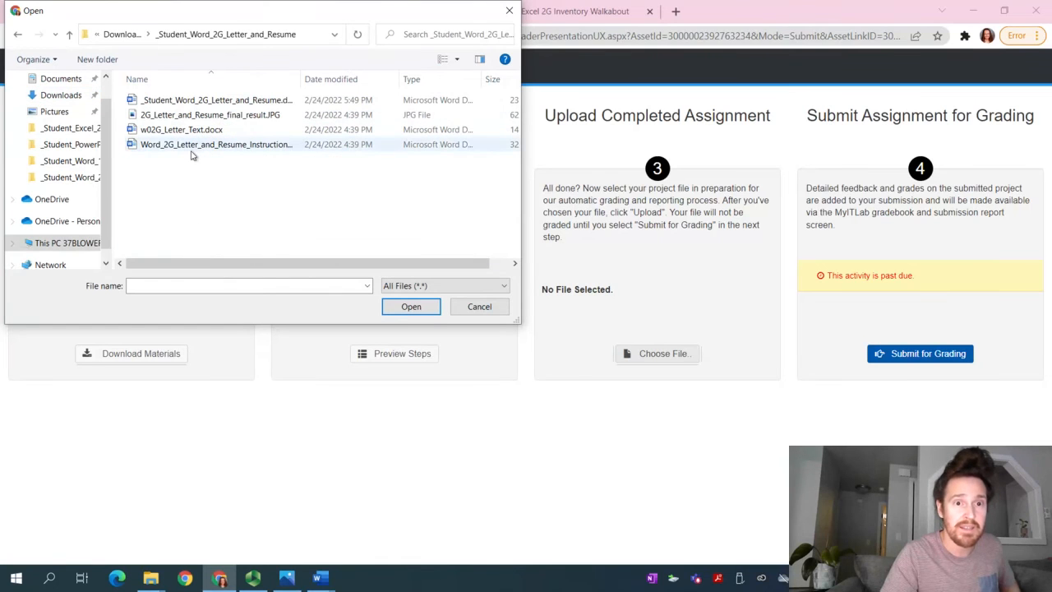
{"action": "double_click", "coordinate": [204, 100]}
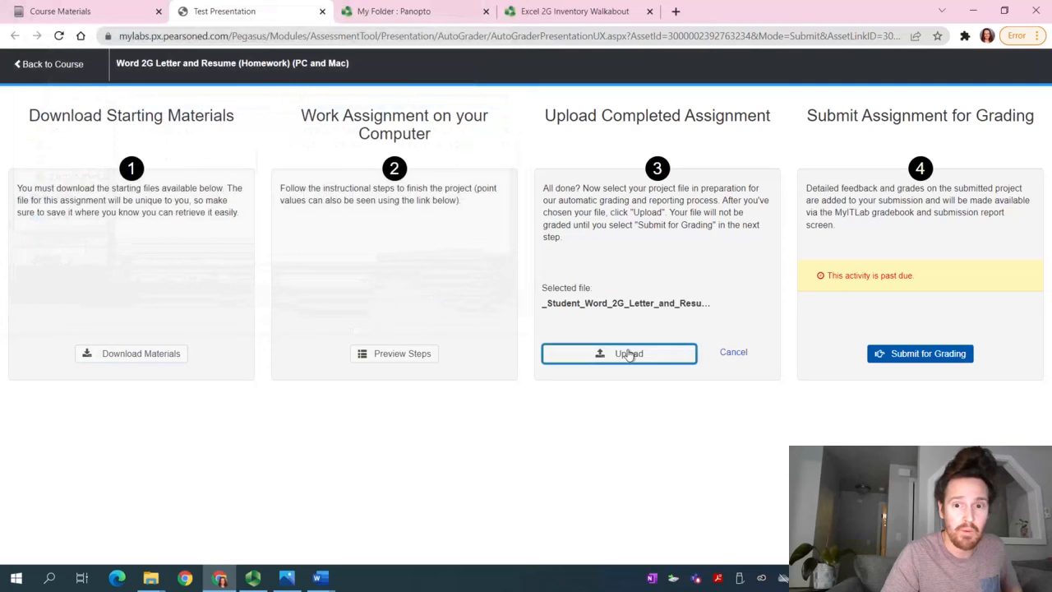
{"action": "left_click", "coordinate": [628, 353]}
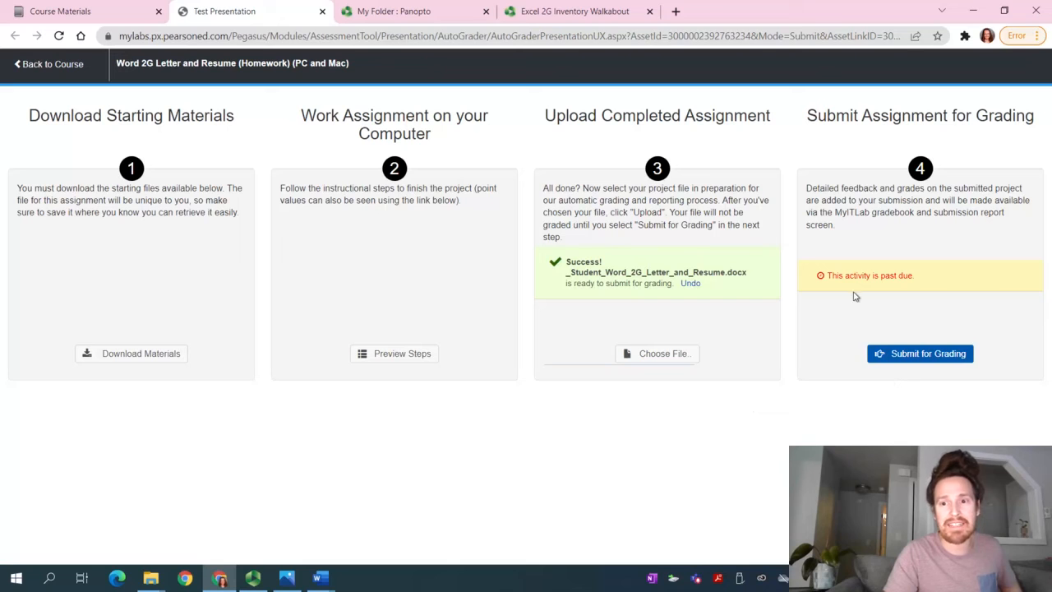
- Submit the uploaded assignment for grading, close its page, and return to the Course Materials page
{"action": "left_click", "coordinate": [898, 362]}
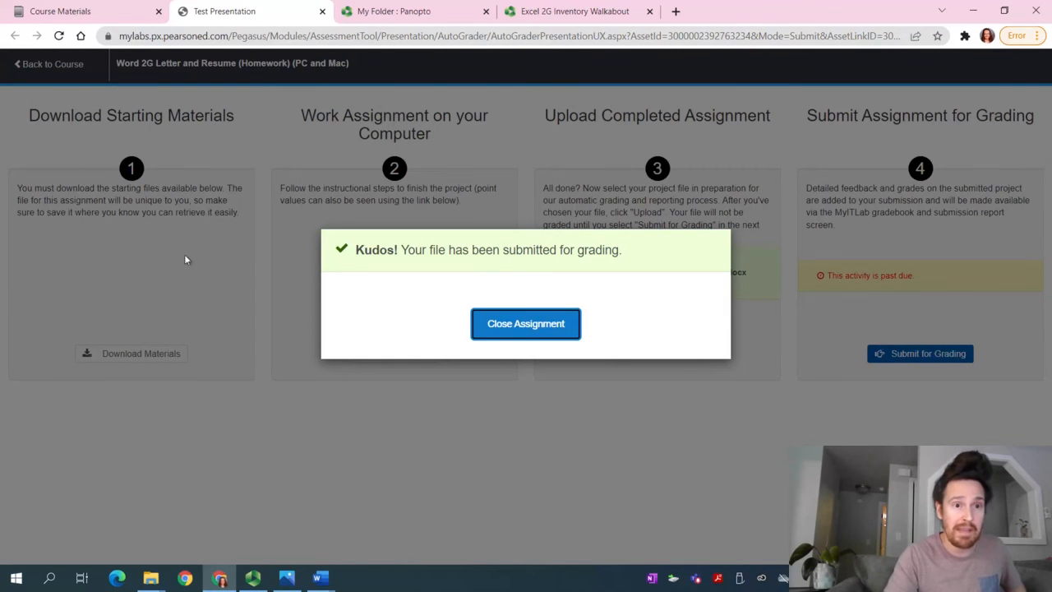
{"action": "key", "text": "ctrl+w"}
{"action": "left_click", "coordinate": [91, 11]}
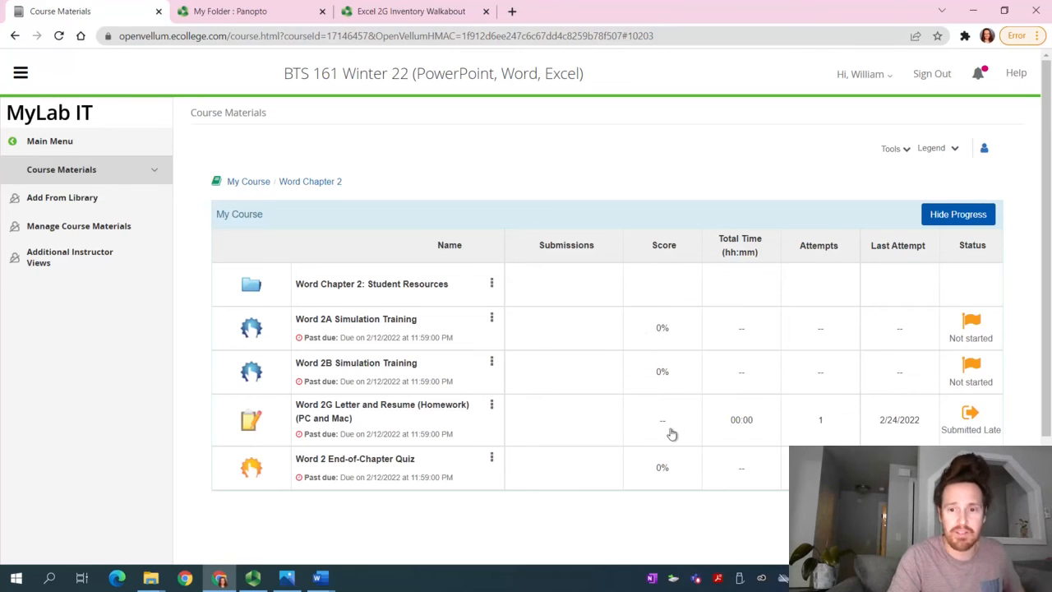
- Open the score card for the Word 2G Letter and Resume submission and read the late-submission notice
{"action": "left_click", "coordinate": [492, 409]}
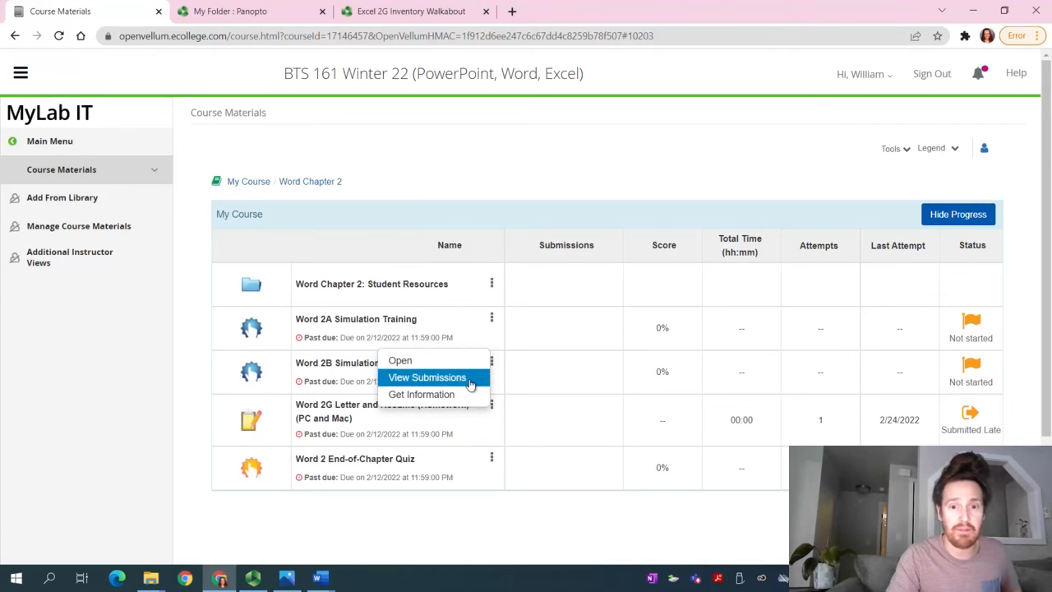
{"action": "left_click", "coordinate": [470, 379]}
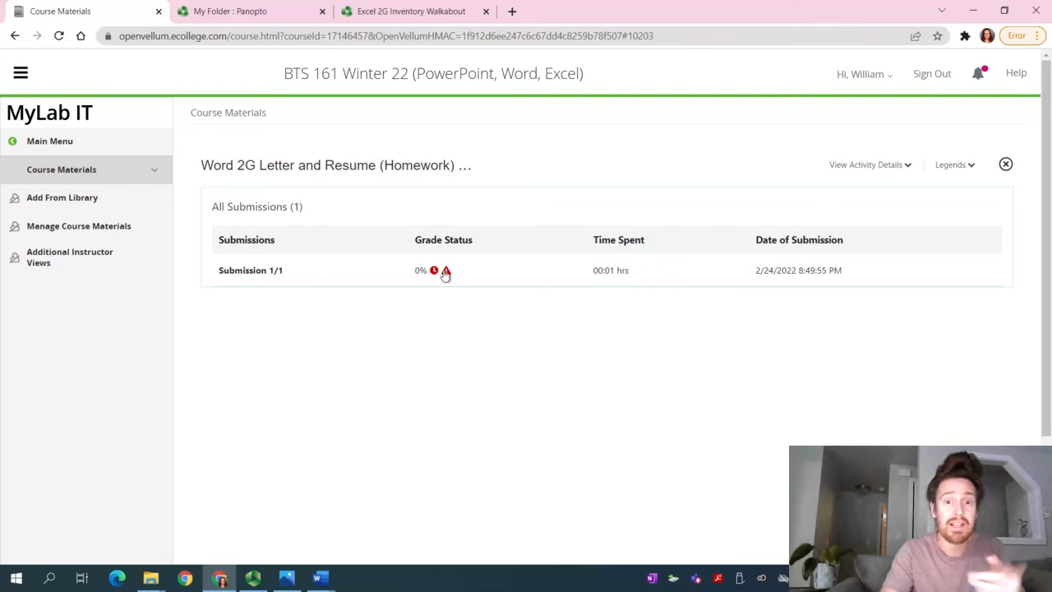
{"action": "left_click", "coordinate": [529, 272]}
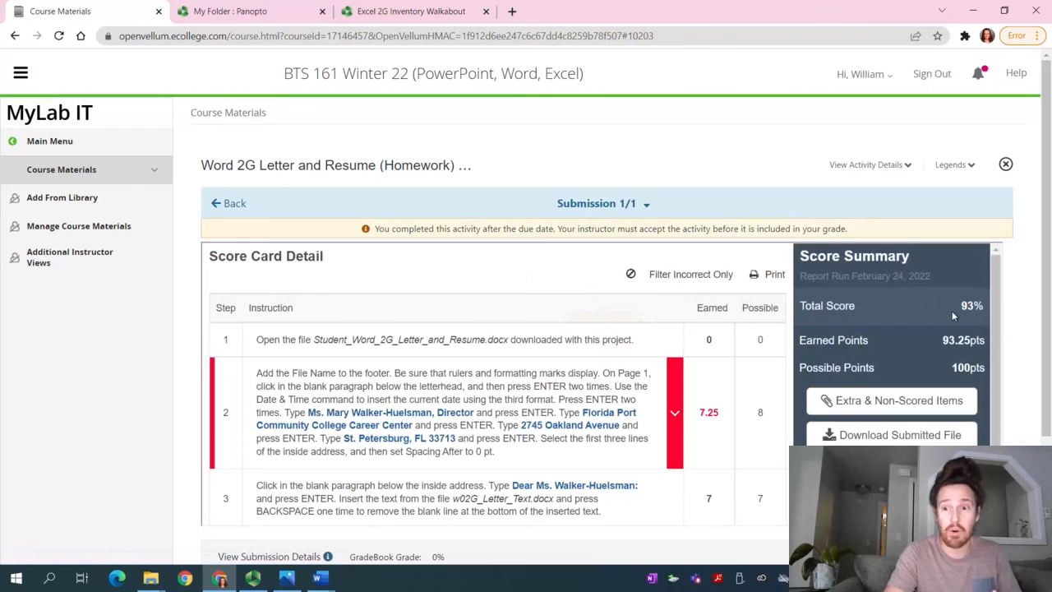
{"action": "left_click_drag", "start_coordinate": [380, 230], "coordinate": [838, 224]}
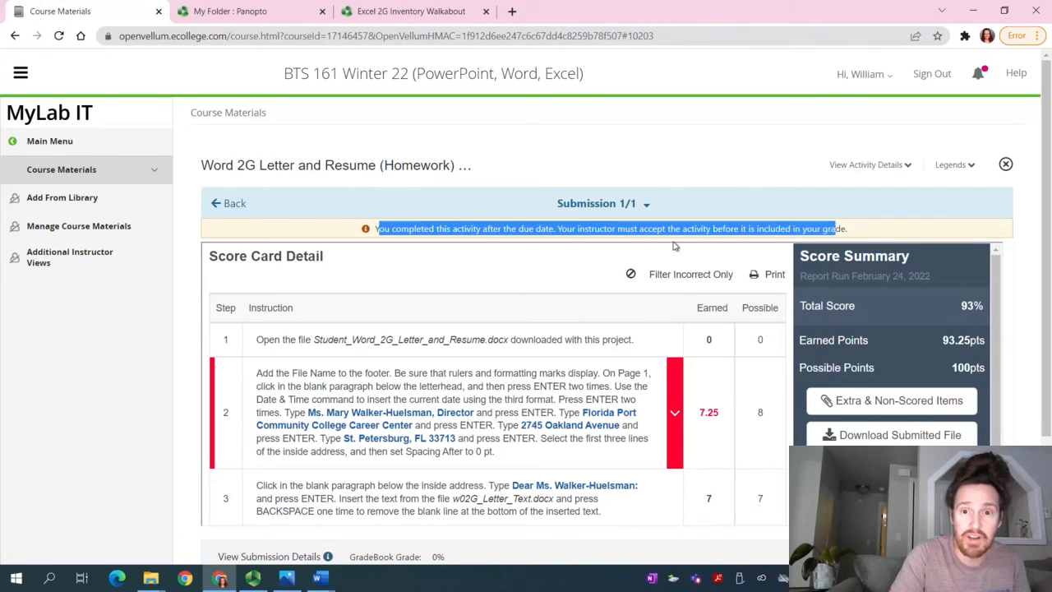
{"action": "triple_click", "coordinate": [651, 229]}
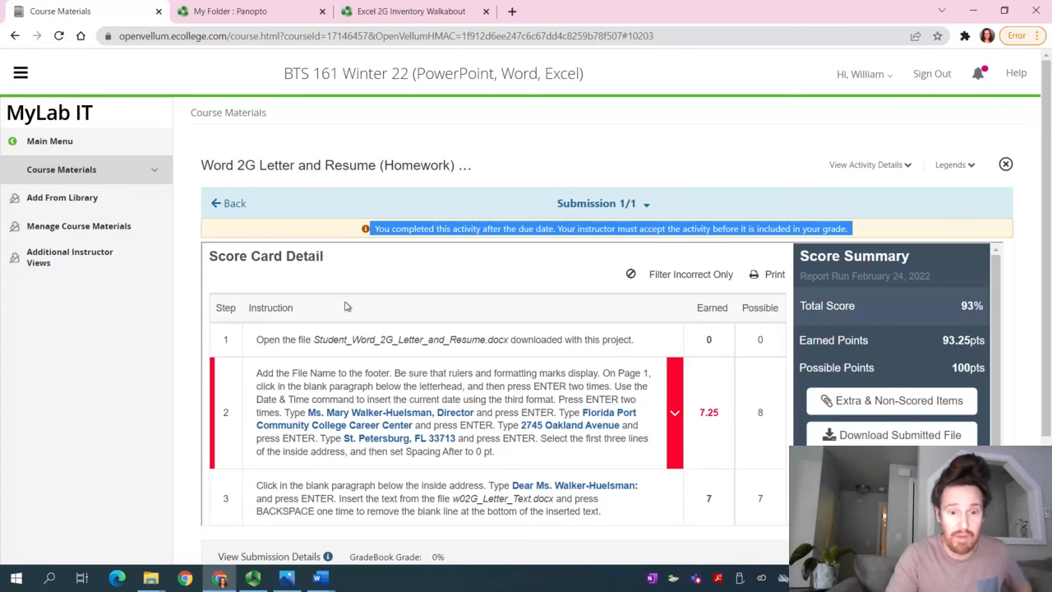
{"action": "left_click", "coordinate": [256, 573]}
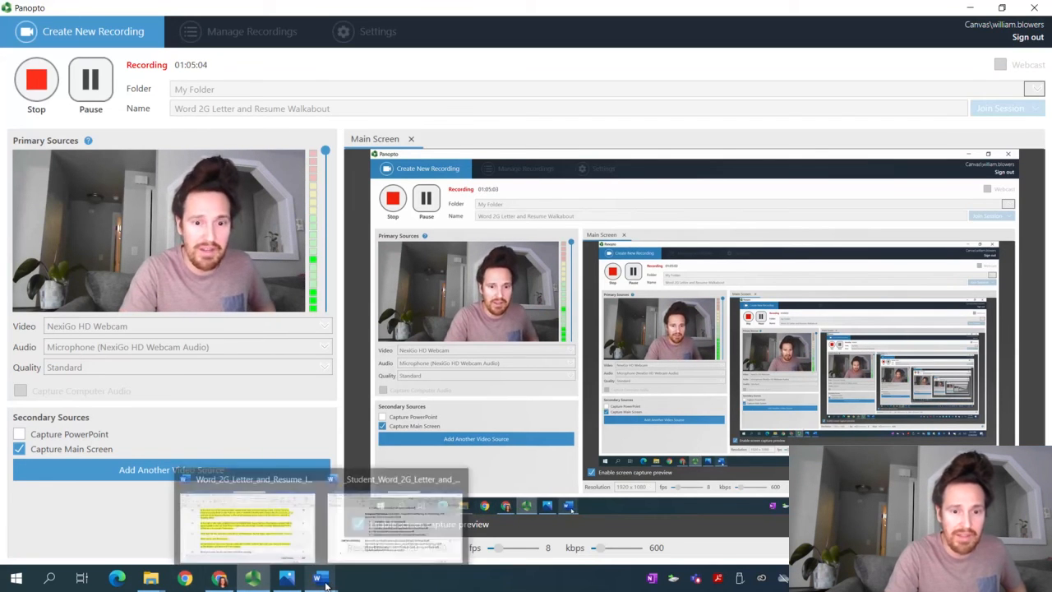
{"action": "mouse_move", "coordinate": [257, 582]}
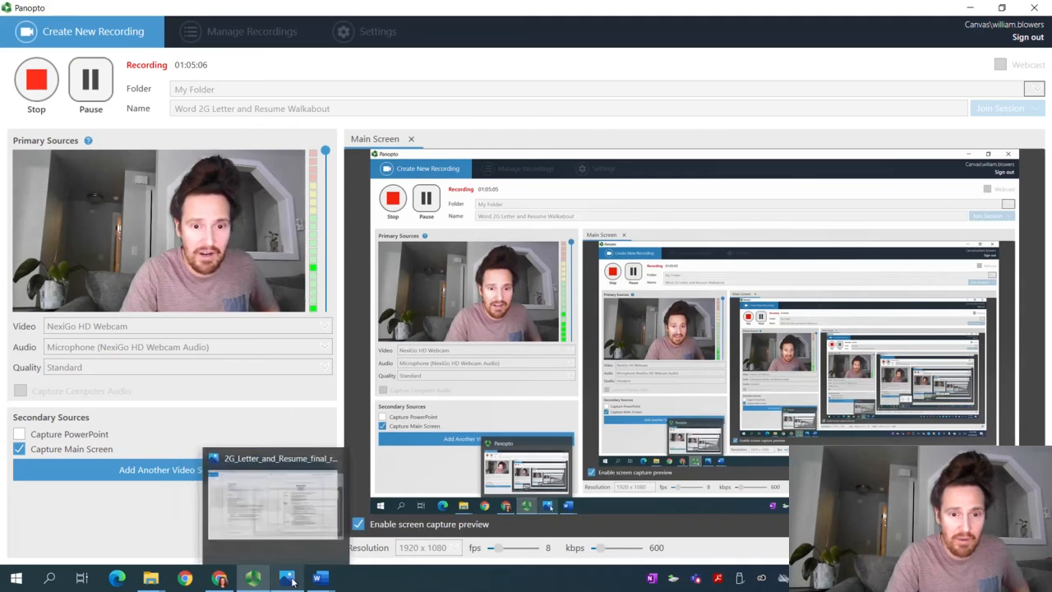
{"action": "left_click", "coordinate": [222, 580]}
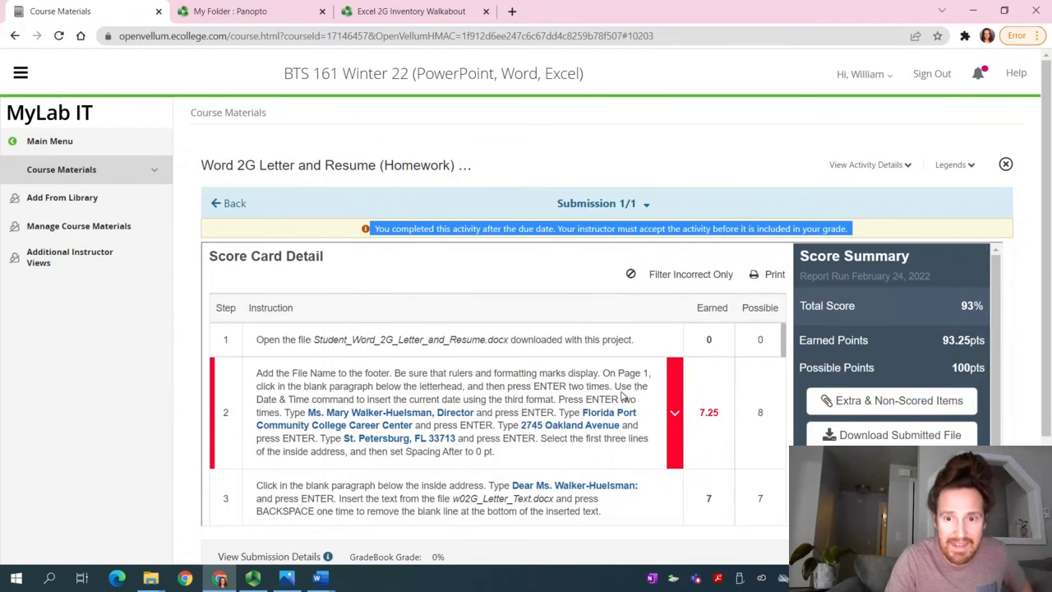
- Expand the scoring details of step 2 in the score card, read its deduction, and collapse them
{"action": "left_click", "coordinate": [675, 409]}
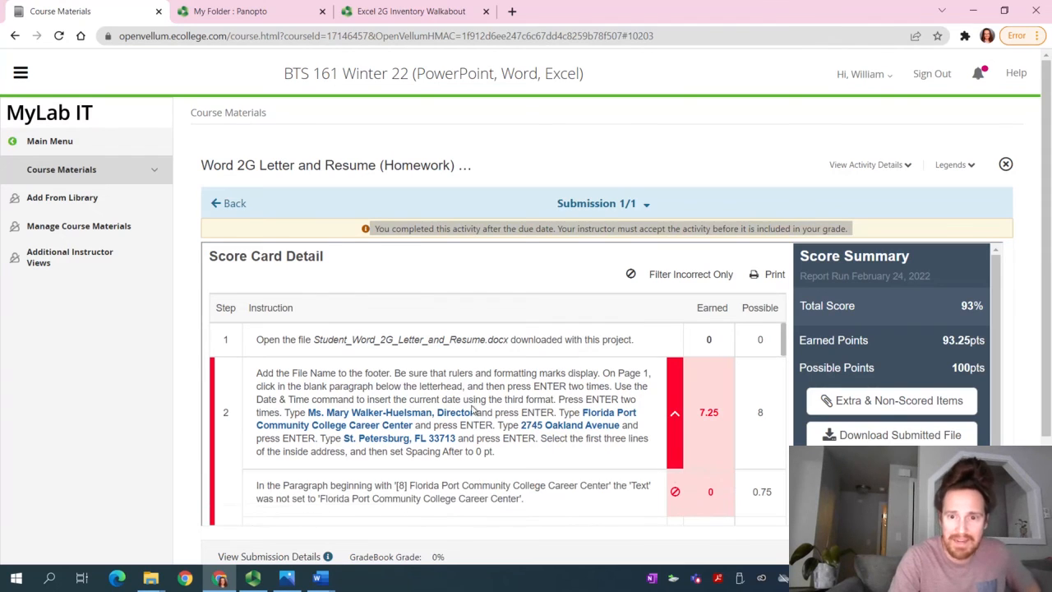
{"action": "scroll", "coordinate": [494, 412], "scroll_direction": "down", "scroll_amount": 1}
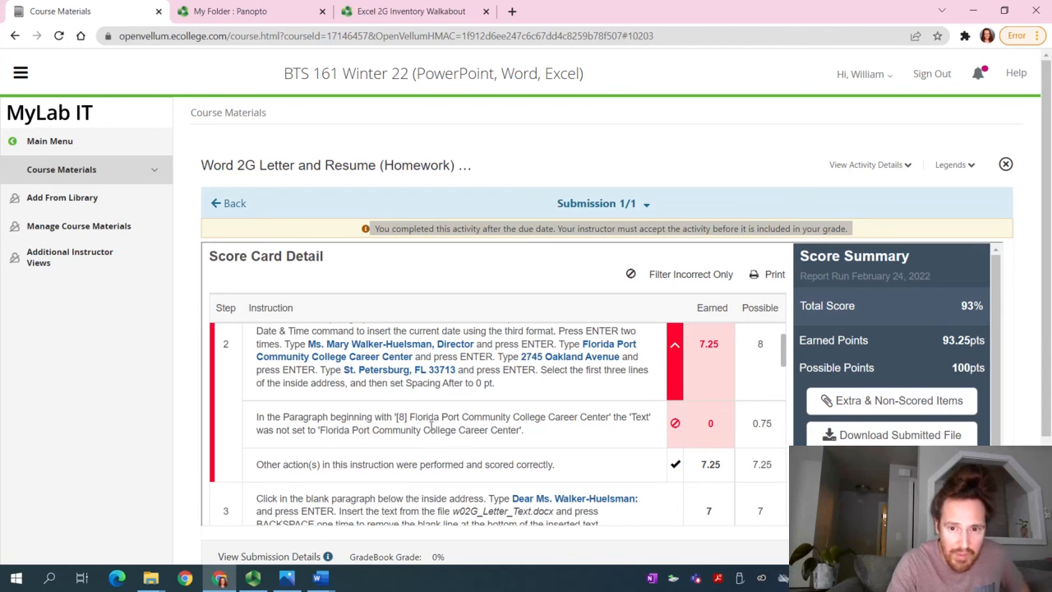
{"action": "scroll", "coordinate": [578, 454], "scroll_direction": "down", "scroll_amount": 1}
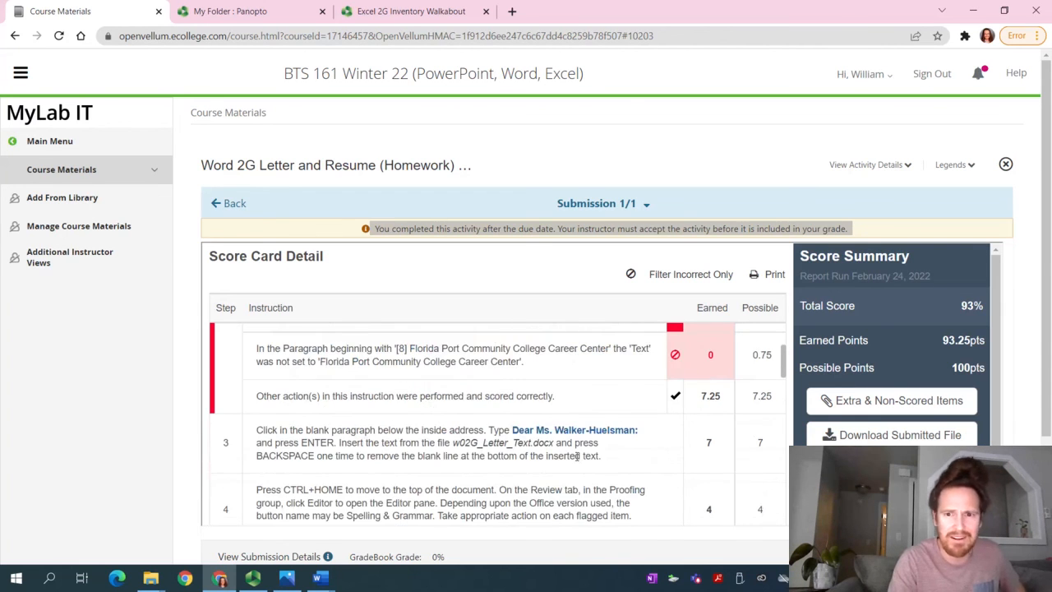
{"action": "scroll", "coordinate": [578, 454], "scroll_direction": "up", "scroll_amount": 2}
{"action": "left_click", "coordinate": [672, 437]}
- Review the scores for steps 3 to 7, and expand step 8 to read its deduction
{"action": "scroll", "coordinate": [672, 437], "scroll_direction": "down", "scroll_amount": 2}
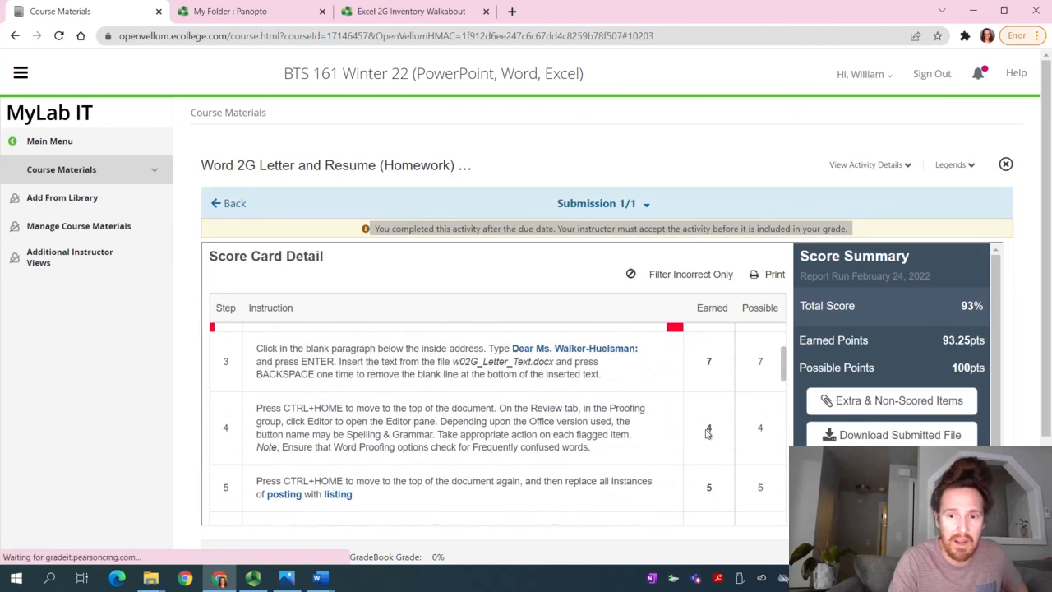
{"action": "scroll", "coordinate": [655, 437], "scroll_direction": "down", "scroll_amount": 1}
{"action": "scroll", "coordinate": [655, 437], "scroll_direction": "down", "scroll_amount": 1}
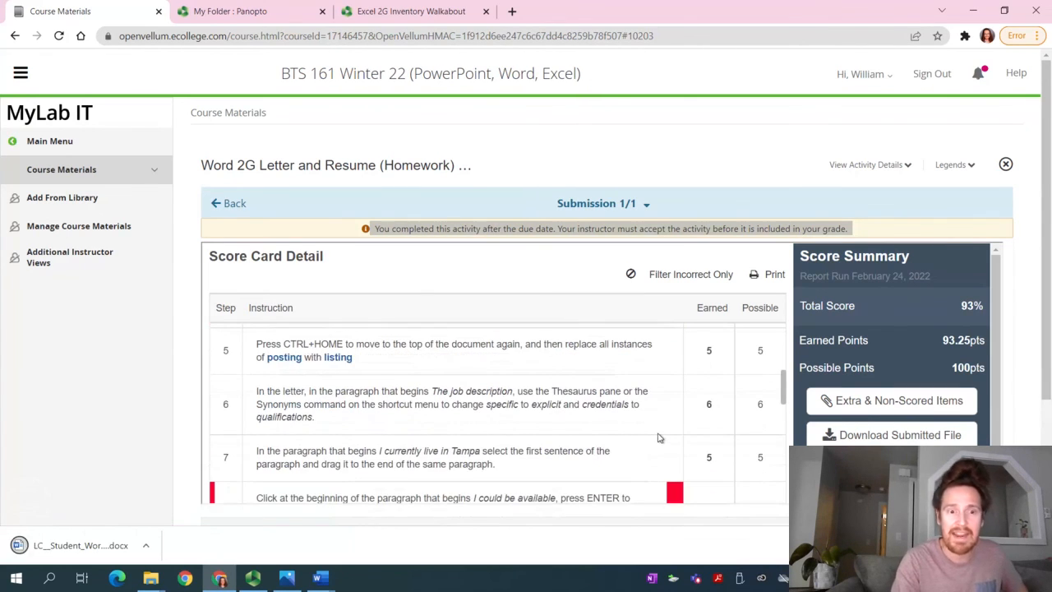
{"action": "scroll", "coordinate": [657, 436], "scroll_direction": "down", "scroll_amount": 1}
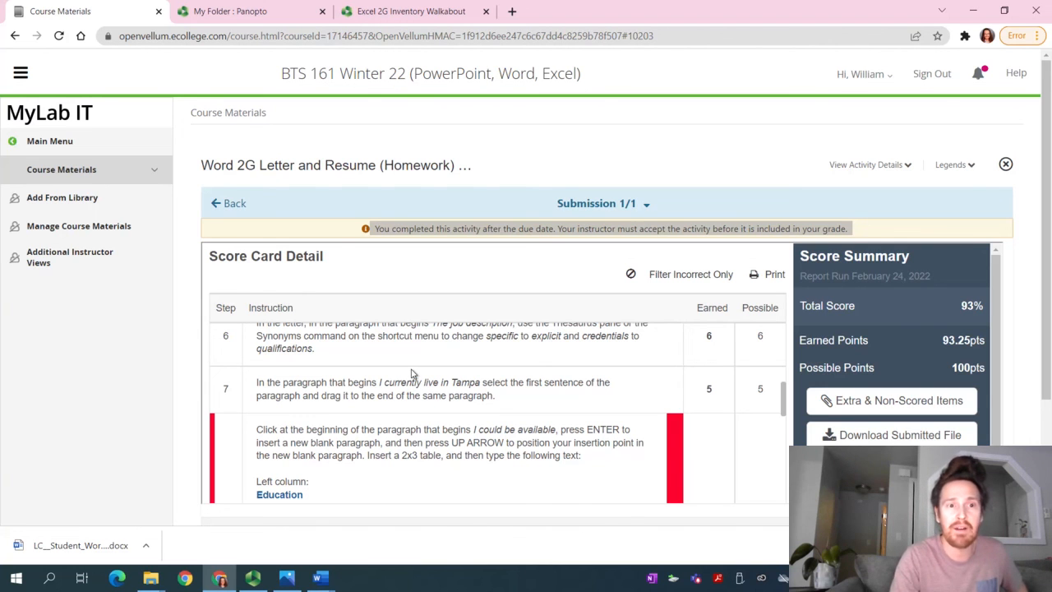
{"action": "scroll", "coordinate": [413, 374], "scroll_direction": "down", "scroll_amount": 1}
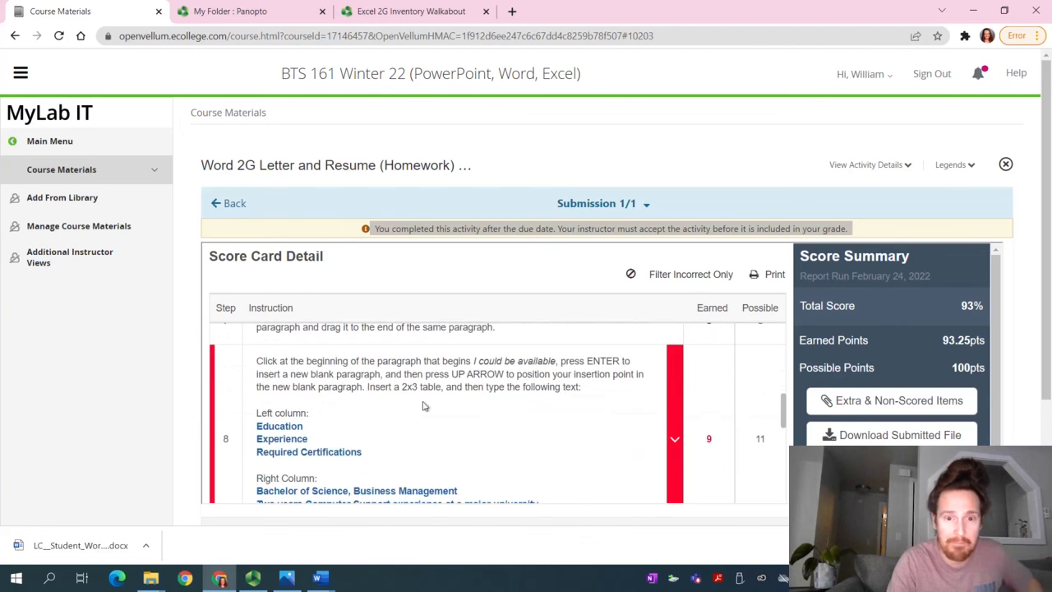
{"action": "scroll", "coordinate": [378, 448], "scroll_direction": "down", "scroll_amount": 1}
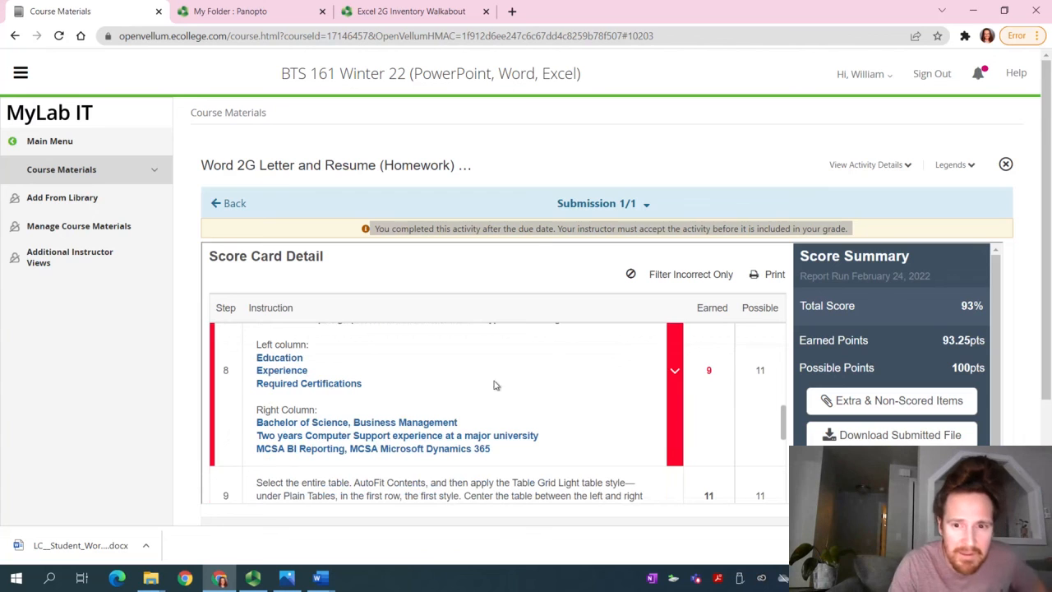
{"action": "left_click", "coordinate": [674, 373]}
{"action": "left_click", "coordinate": [675, 374]}
{"action": "scroll", "coordinate": [622, 413], "scroll_direction": "down", "scroll_amount": 1}
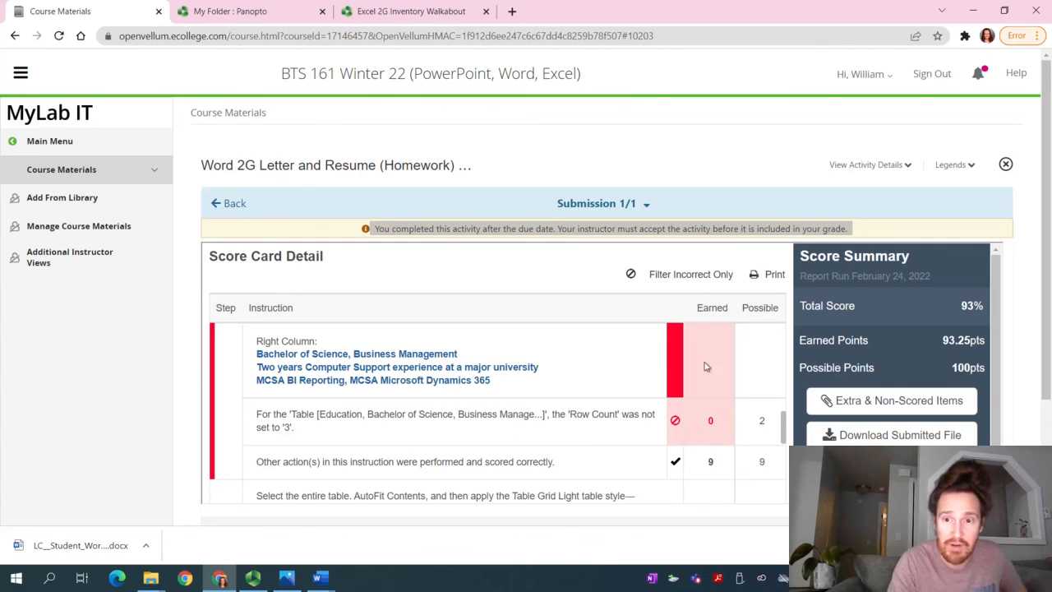
{"action": "scroll", "coordinate": [652, 356], "scroll_direction": "up", "scroll_amount": 1}
- Expand step 10's scoring details to read its deduction, and review the remaining score card rows through step 15
{"action": "scroll", "coordinate": [653, 364], "scroll_direction": "down", "scroll_amount": 3}
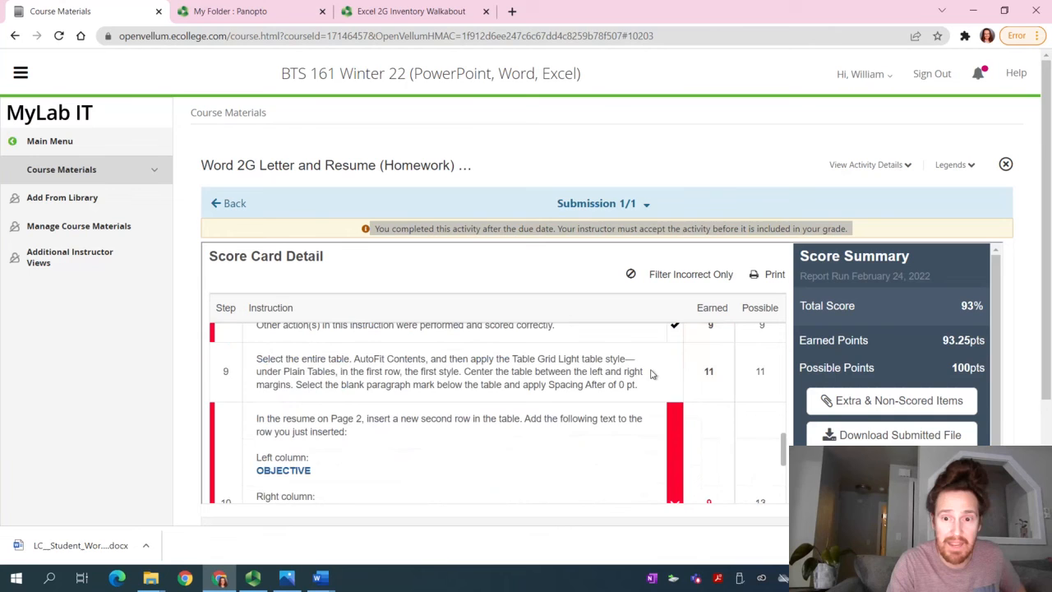
{"action": "scroll", "coordinate": [675, 420], "scroll_direction": "down", "scroll_amount": 1}
{"action": "left_click", "coordinate": [675, 421]}
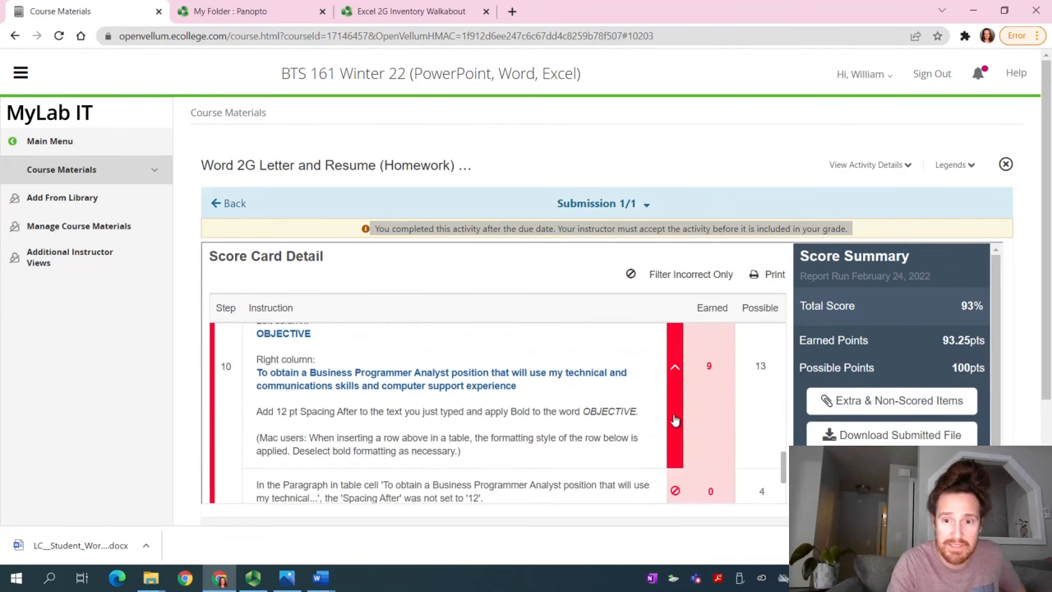
{"action": "scroll", "coordinate": [674, 420], "scroll_direction": "down", "scroll_amount": 1}
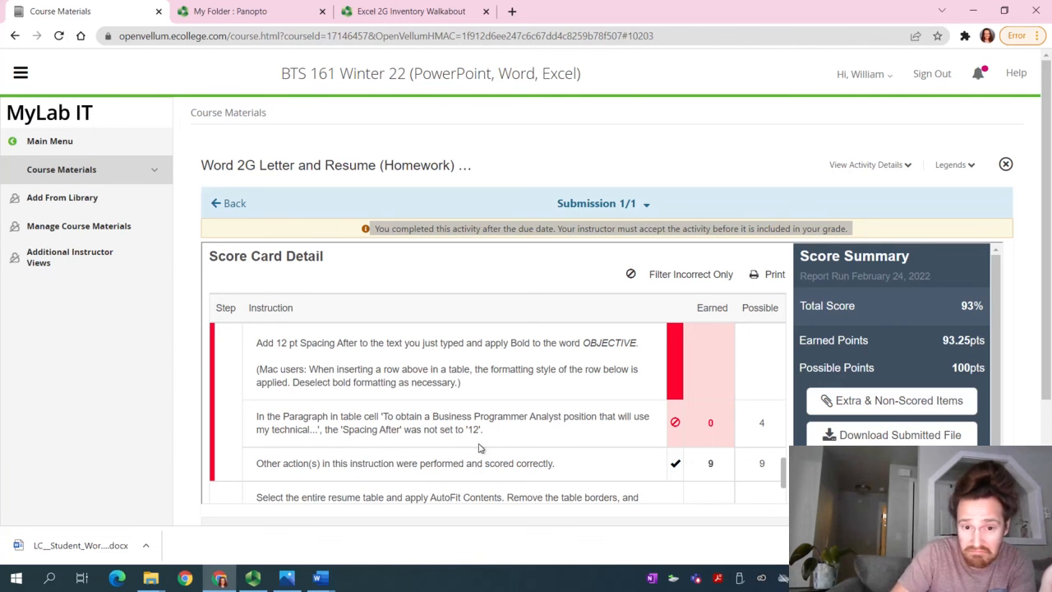
{"action": "scroll", "coordinate": [493, 452], "scroll_direction": "down", "scroll_amount": 5}
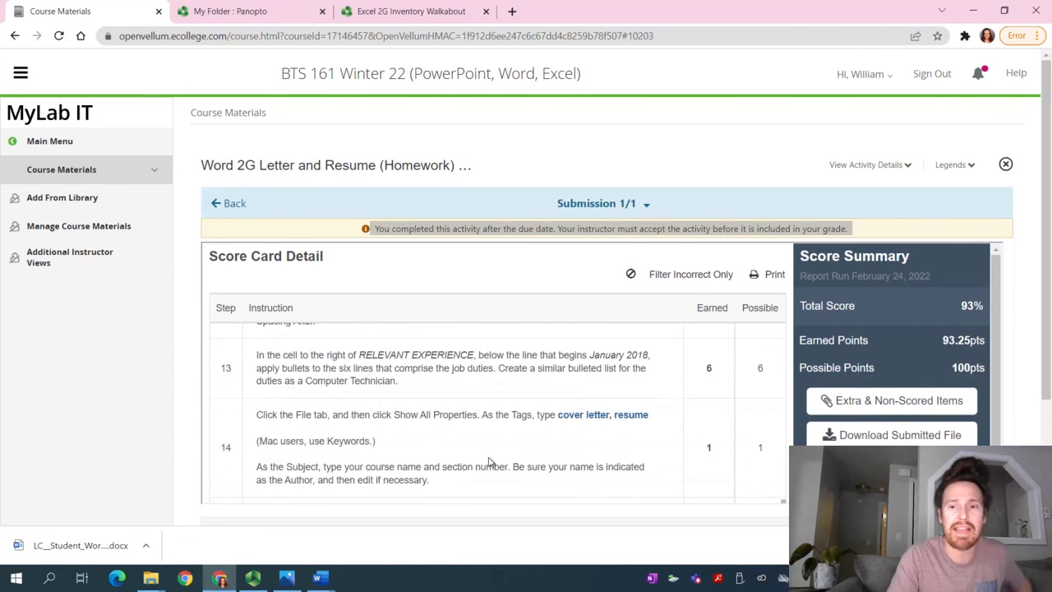
{"action": "scroll", "coordinate": [800, 415], "scroll_direction": "down", "scroll_amount": 2}
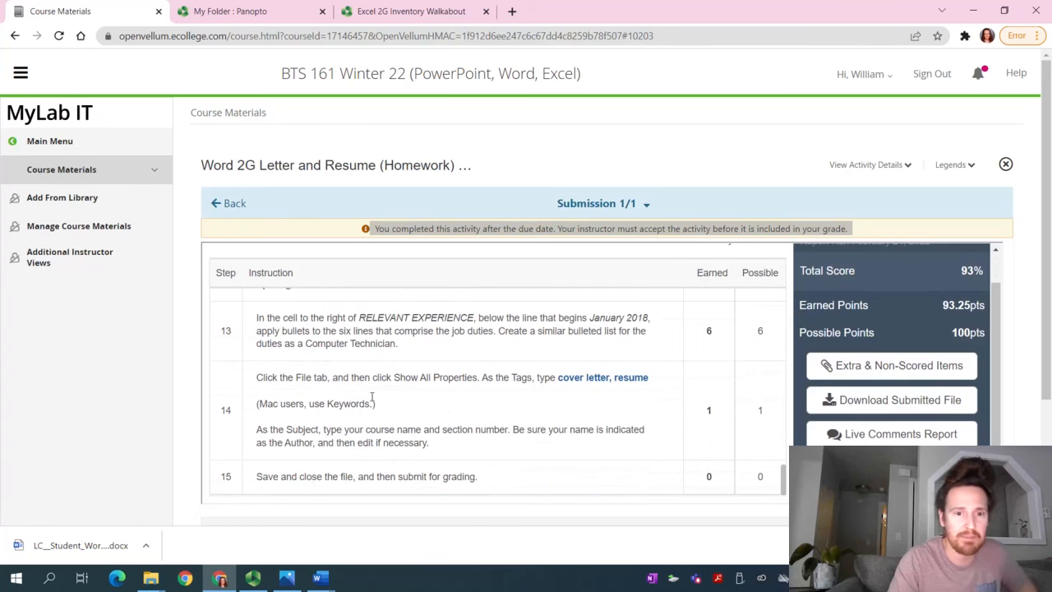
{"action": "scroll", "coordinate": [370, 399], "scroll_direction": "down", "scroll_amount": 3}
{"action": "scroll", "coordinate": [369, 401], "scroll_direction": "up", "scroll_amount": 2}
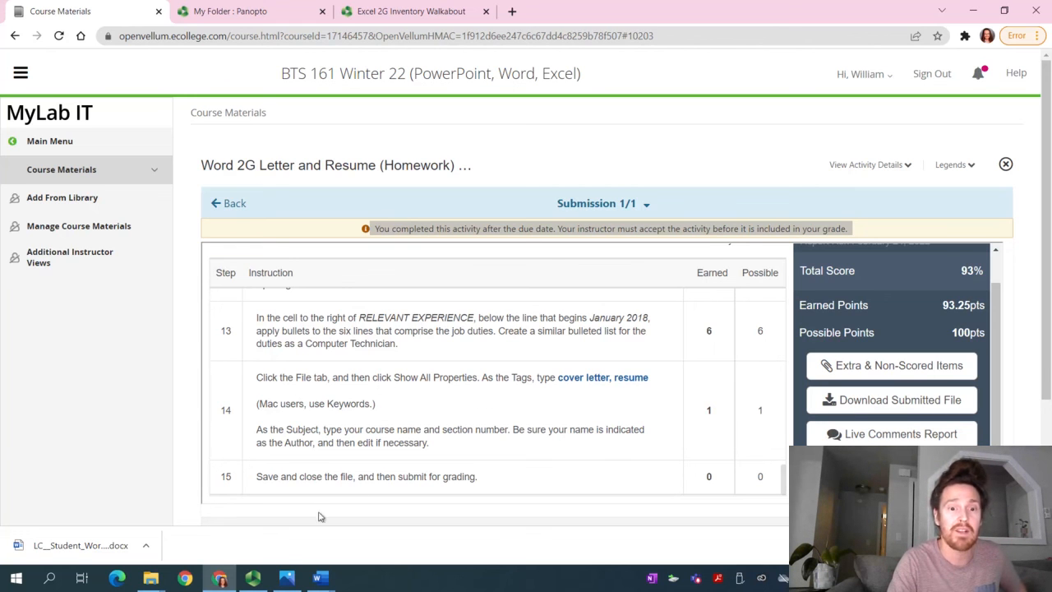
{"action": "mouse_move", "coordinate": [319, 578]}
{"action": "left_click", "coordinate": [369, 526]}
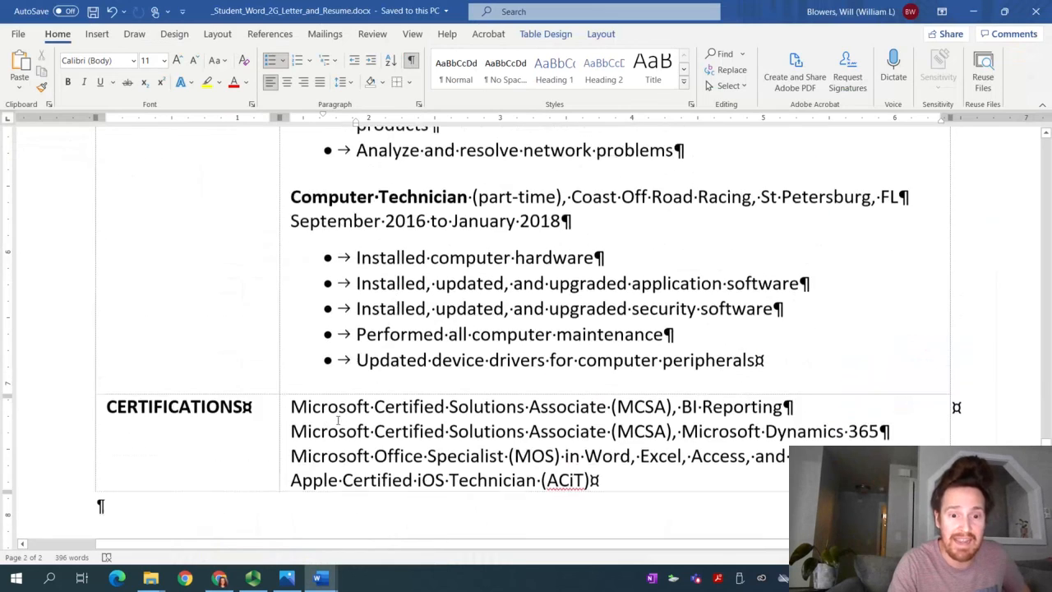
{"action": "left_click", "coordinate": [253, 578]}
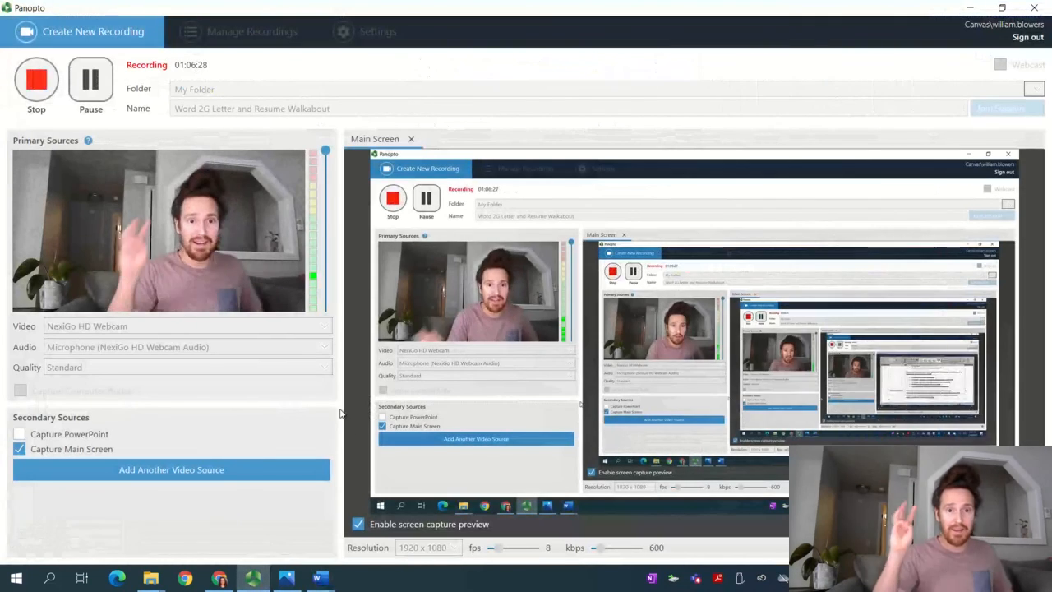